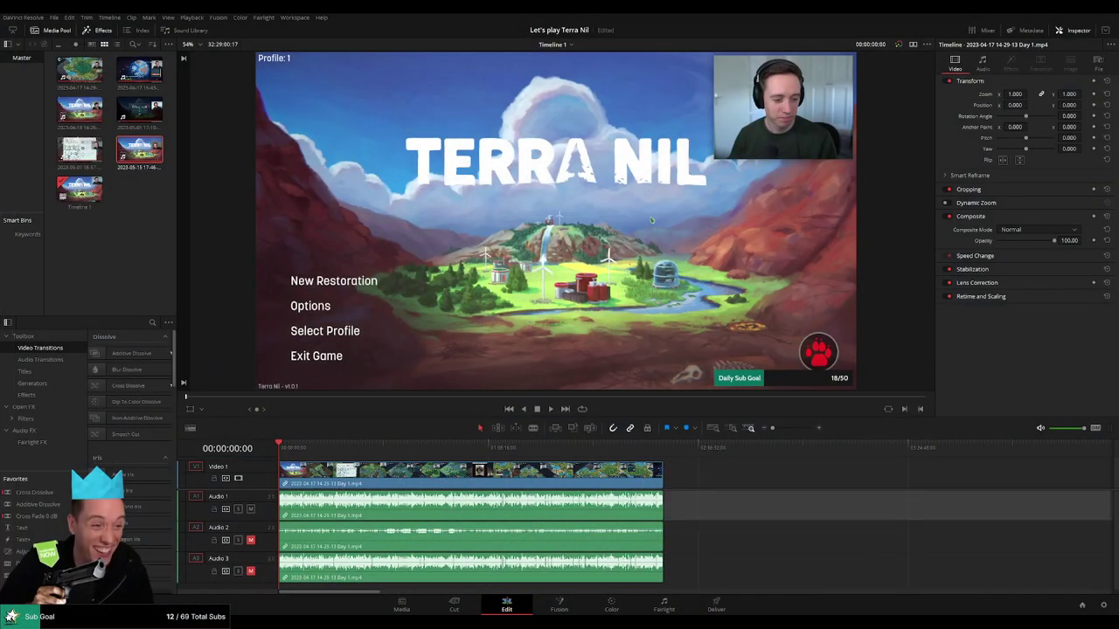
# Add fade-ins of about one second to the start of the video clip and all three audio clips
pyautogui.press('space')
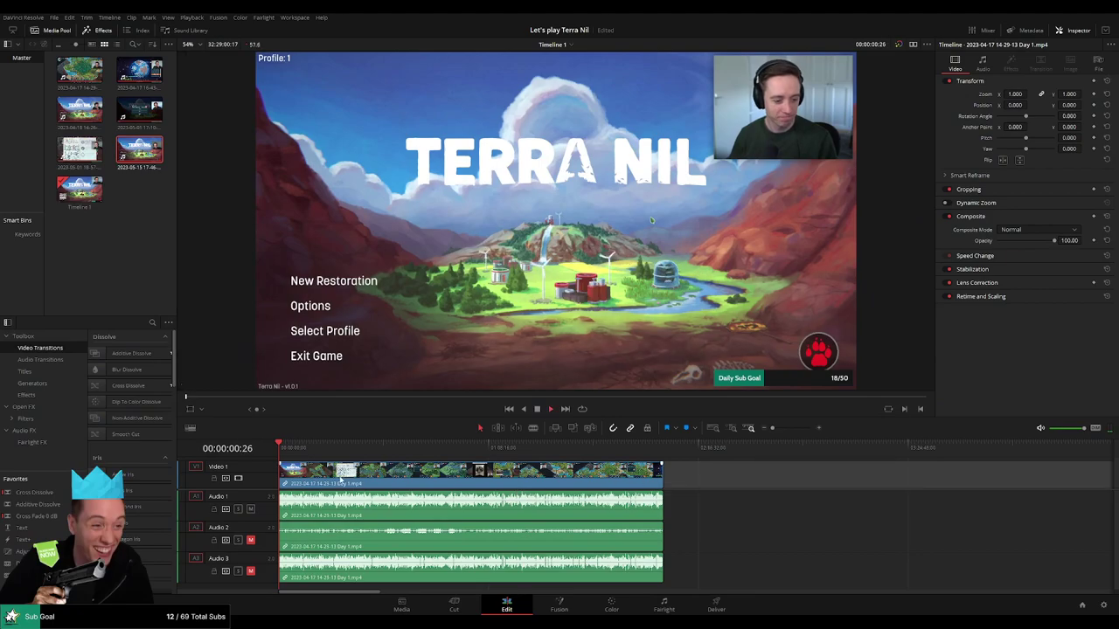
pyautogui.scroll(5, 306, 476)
pyautogui.scroll(6, 304, 474)
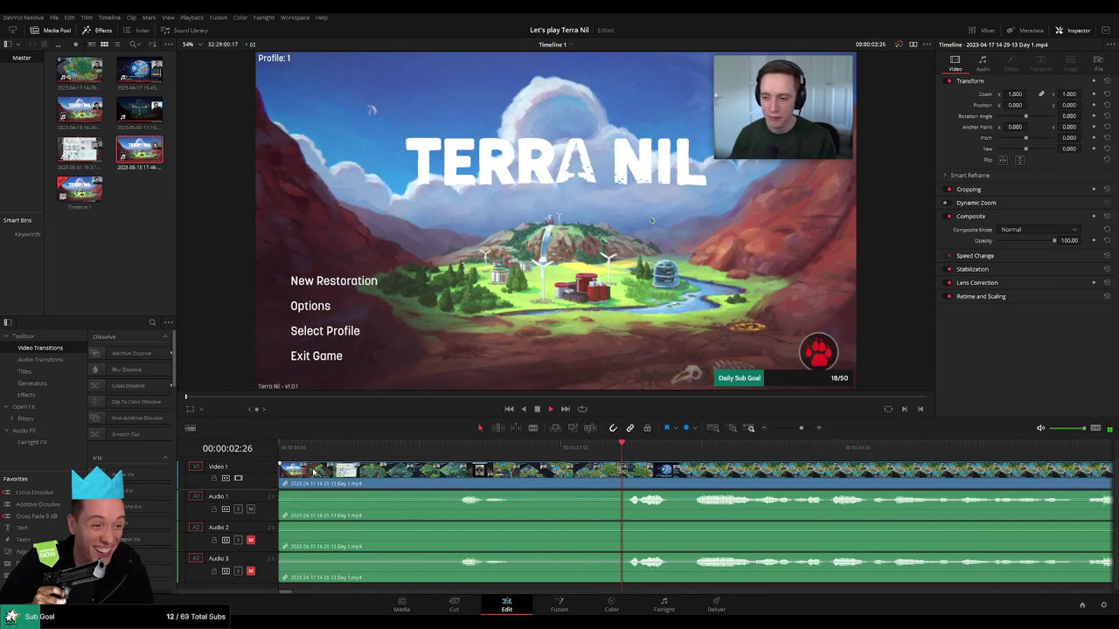
pyautogui.press('space')
pyautogui.click(455, 447)
pyautogui.moveTo(454, 447); pyautogui.dragTo(423, 464)
pyautogui.moveTo(282, 496); pyautogui.dragTo(422, 494)
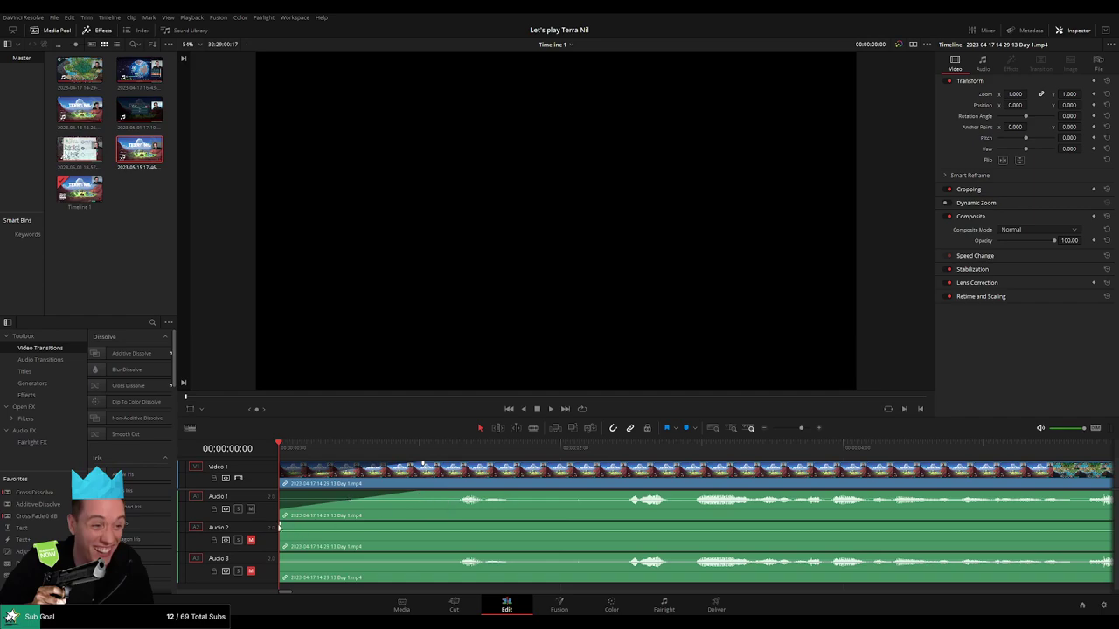
pyautogui.moveTo(280, 524); pyautogui.dragTo(421, 524)
pyautogui.moveTo(280, 556); pyautogui.dragTo(422, 557)
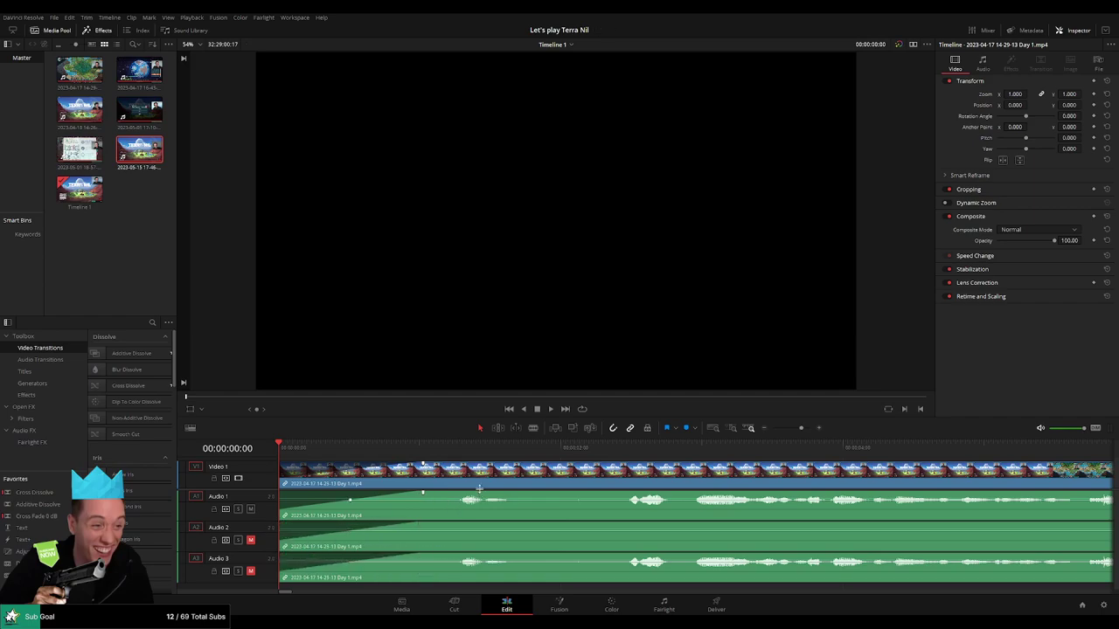
# Play back the opening of the timeline to check the fade-in
pyautogui.press('space')
pyautogui.moveTo(801, 428); pyautogui.dragTo(768, 427)
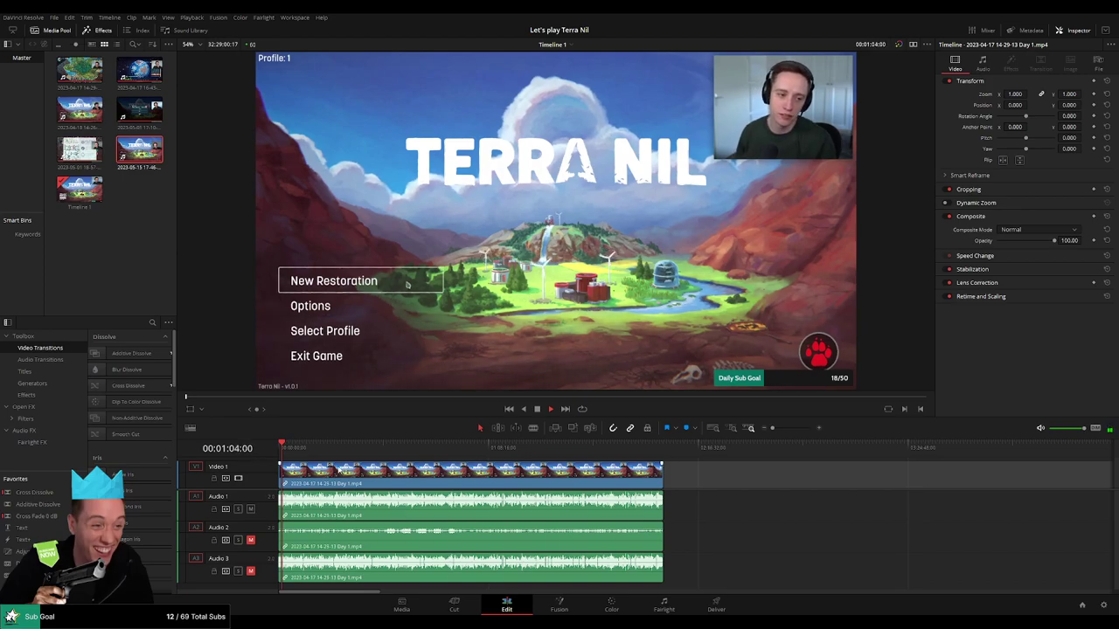
pyautogui.scroll(3, 495, 485)
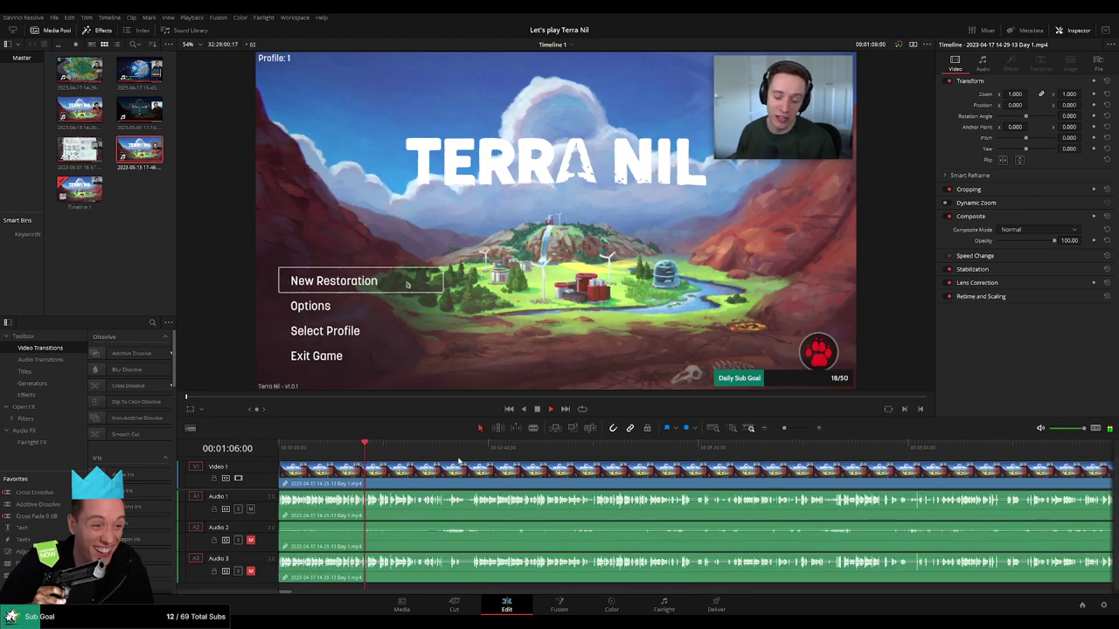
pyautogui.moveTo(258, 460); pyautogui.dragTo(258, 463)
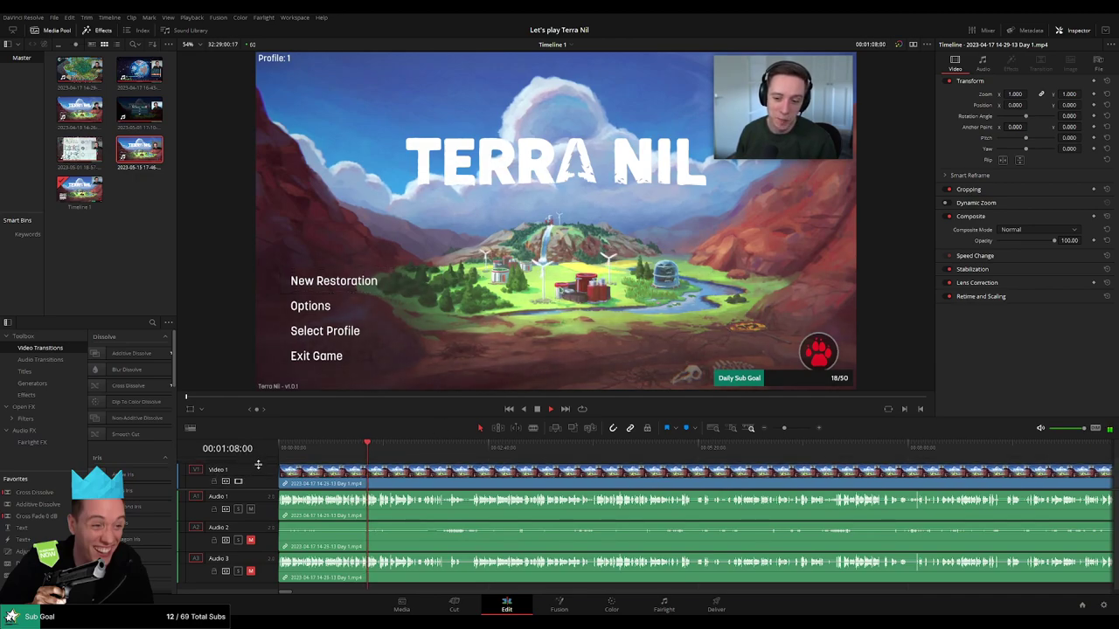
pyautogui.hscroll(2, 428, 470)
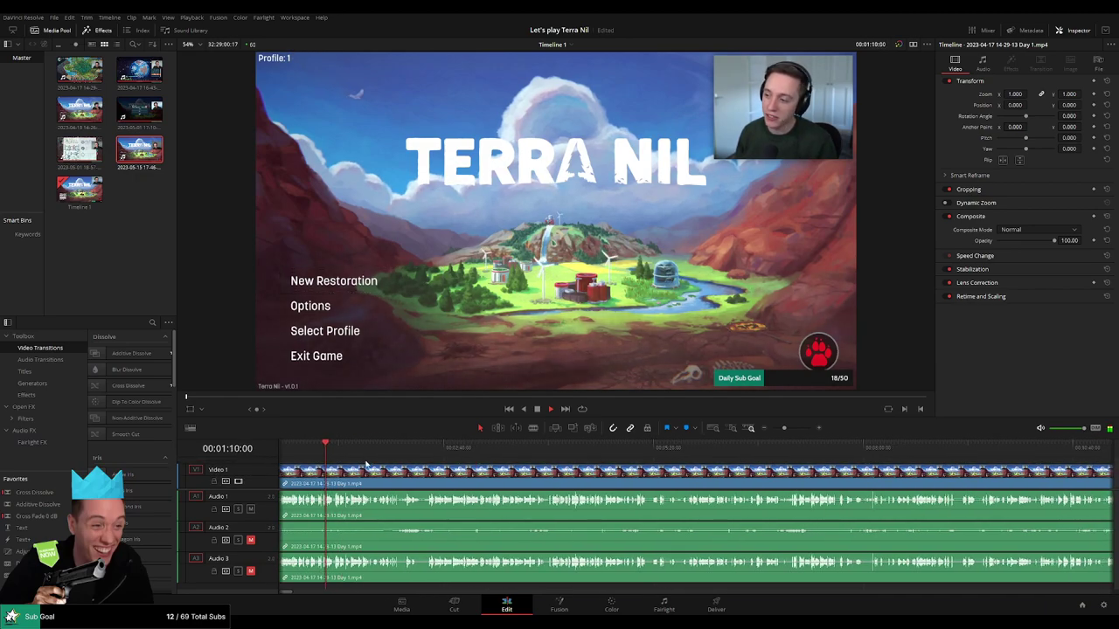
pyautogui.moveTo(784, 428); pyautogui.dragTo(772, 428)
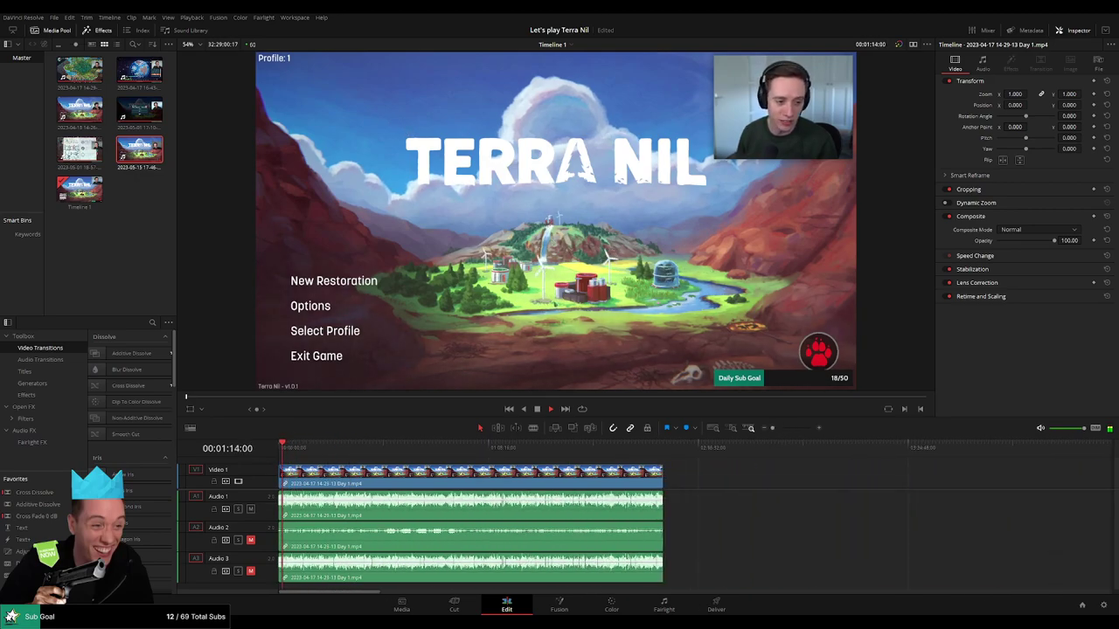
# Scrub and listen around the 52-minute mark for a natural point to end the first episode
pyautogui.moveTo(292, 455); pyautogui.dragTo(447, 471)
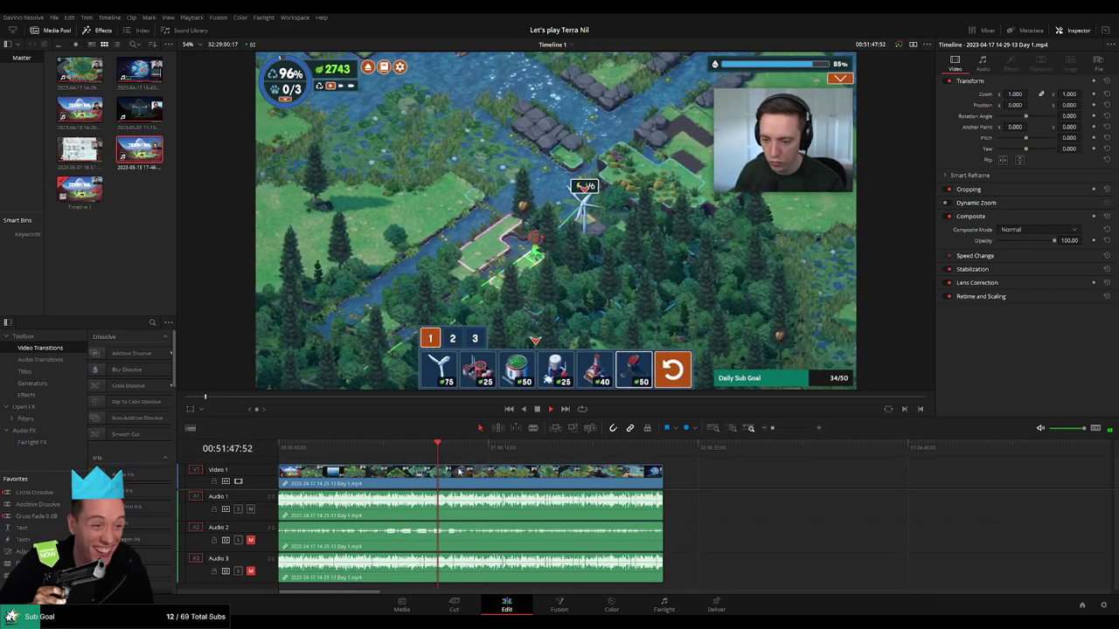
pyautogui.scroll(4, 673, 479)
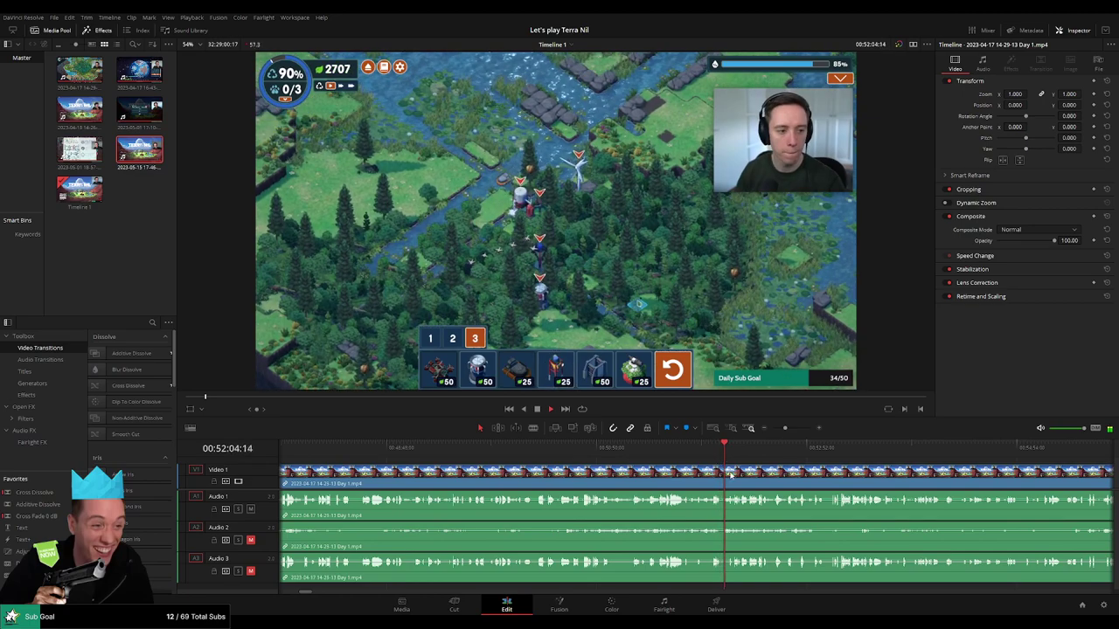
pyautogui.scroll(1, 703, 482)
pyautogui.scroll(1, 704, 482)
pyautogui.click(607, 446)
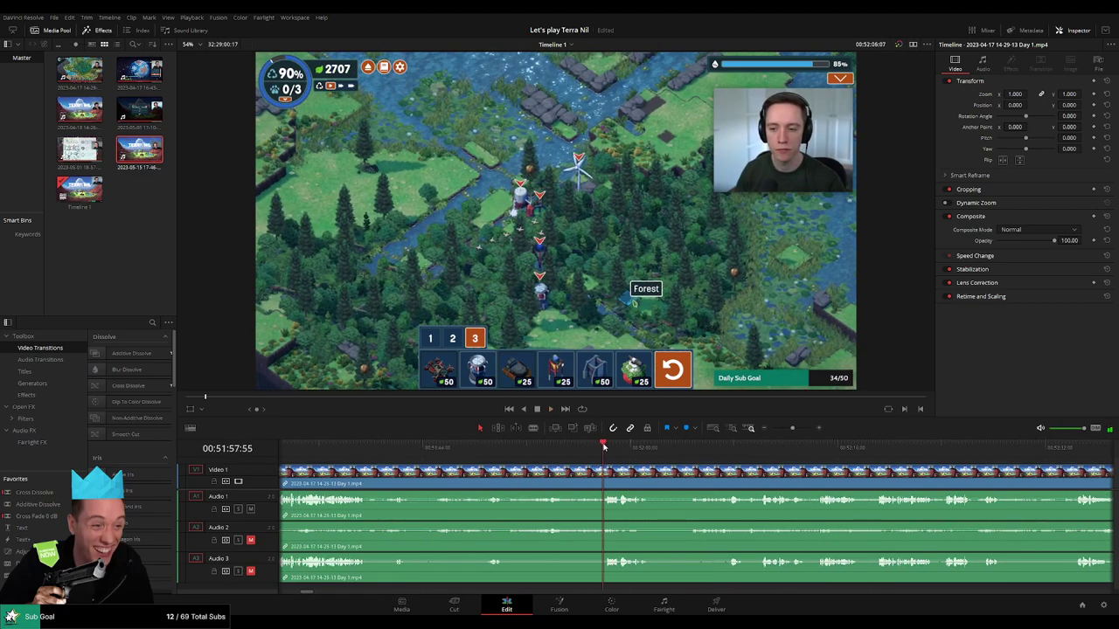
pyautogui.scroll(2, 669, 477)
pyautogui.moveTo(732, 474); pyautogui.dragTo(500, 457)
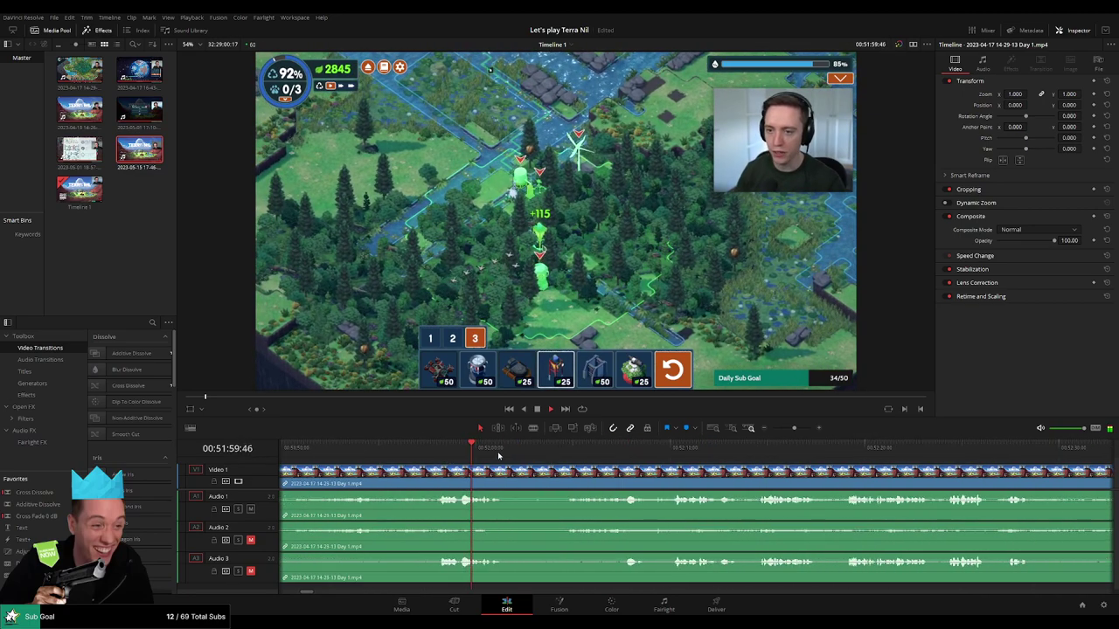
pyautogui.click(617, 447)
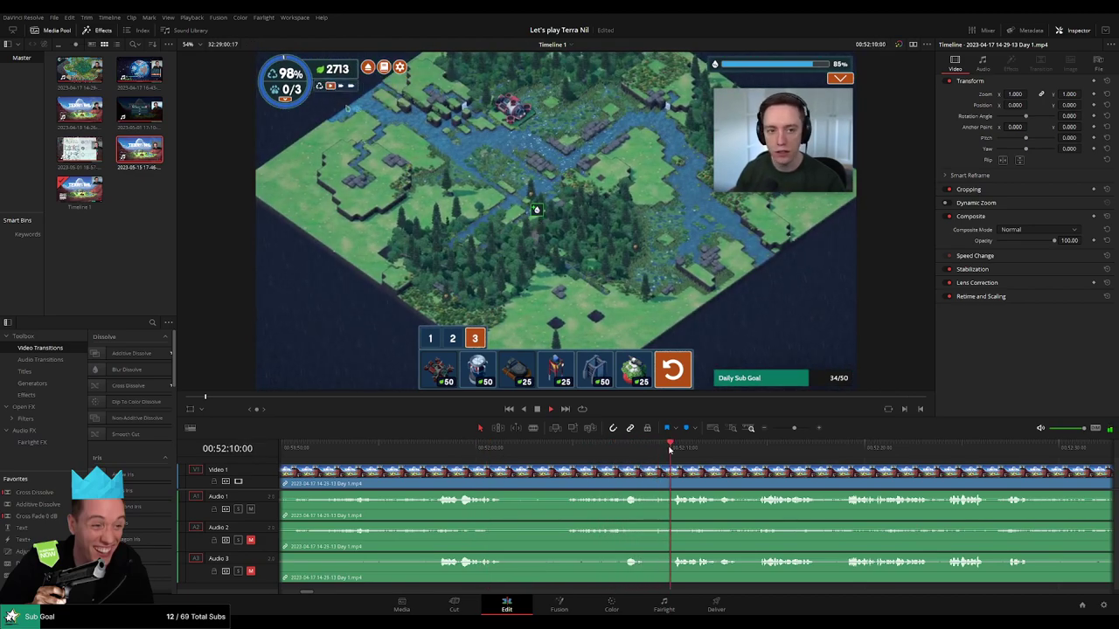
pyautogui.scroll(2, 663, 476)
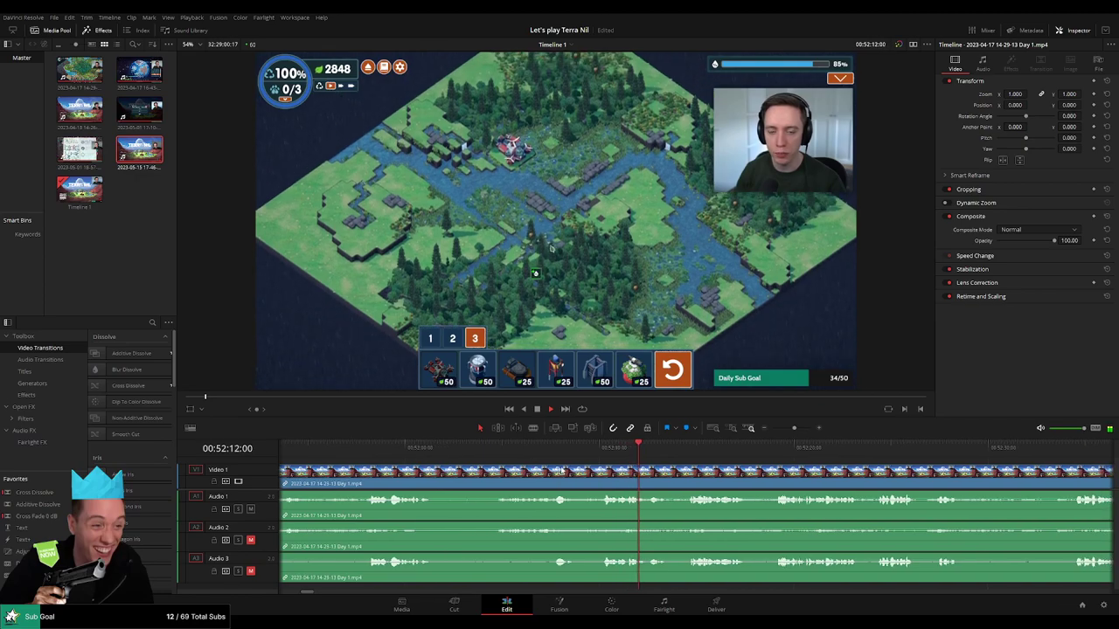
pyautogui.scroll(-2, 560, 464)
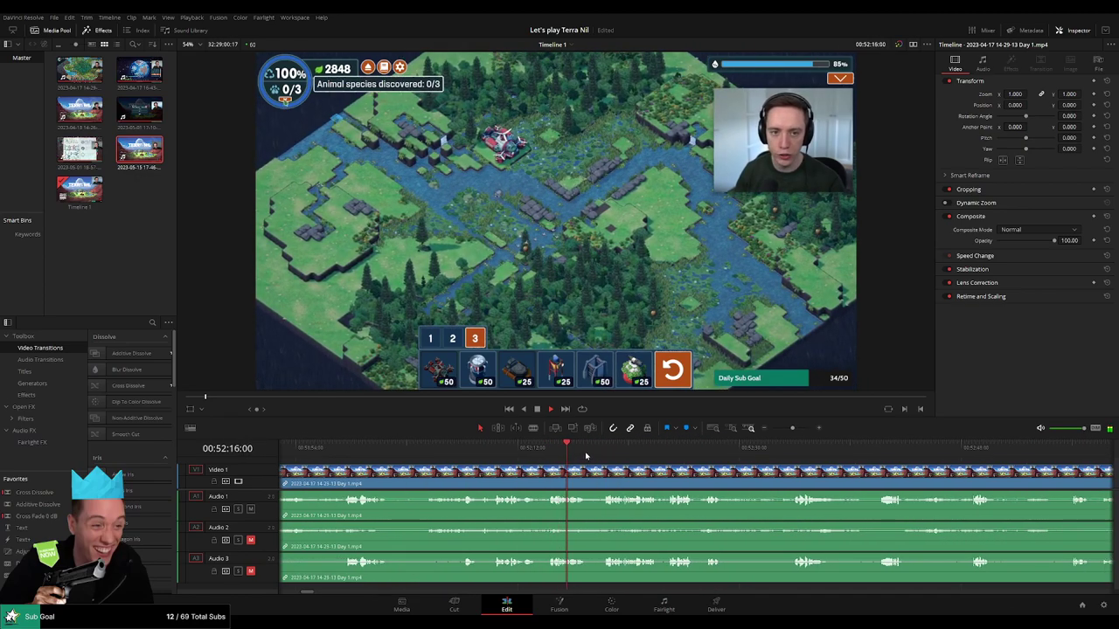
pyautogui.click(526, 448)
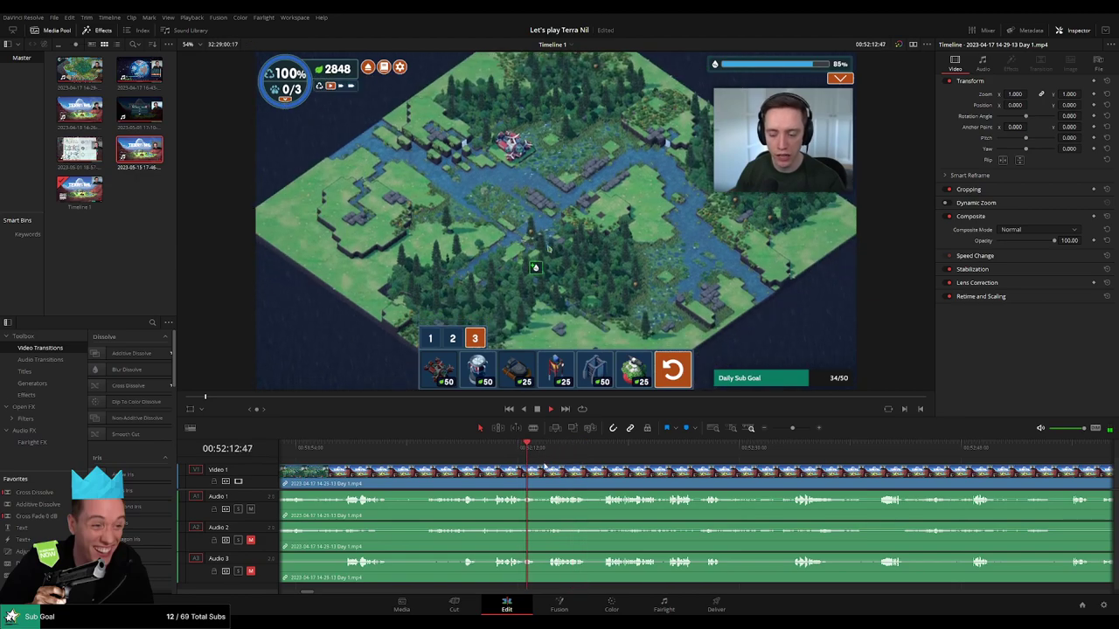
# Split the video and all audio tracks at 00:52:14:00, in the pause before speech resumes
pyautogui.scroll(3, 559, 468)
pyautogui.press('space')
pyautogui.click(818, 450)
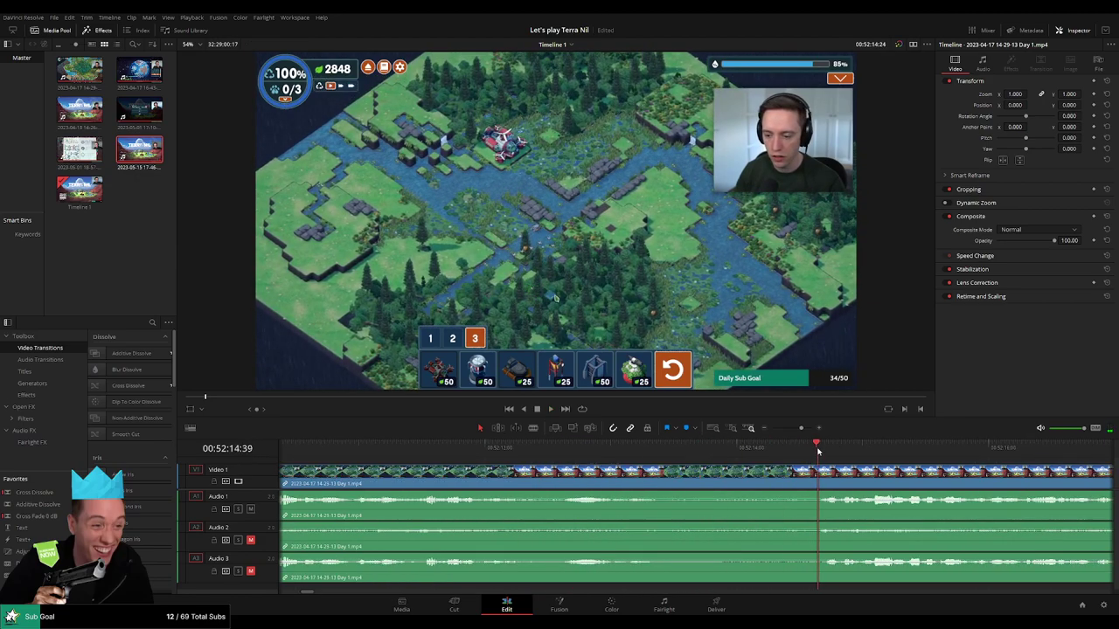
pyautogui.moveTo(818, 451); pyautogui.dragTo(736, 455)
pyautogui.hotkey('ctrl', '\\')
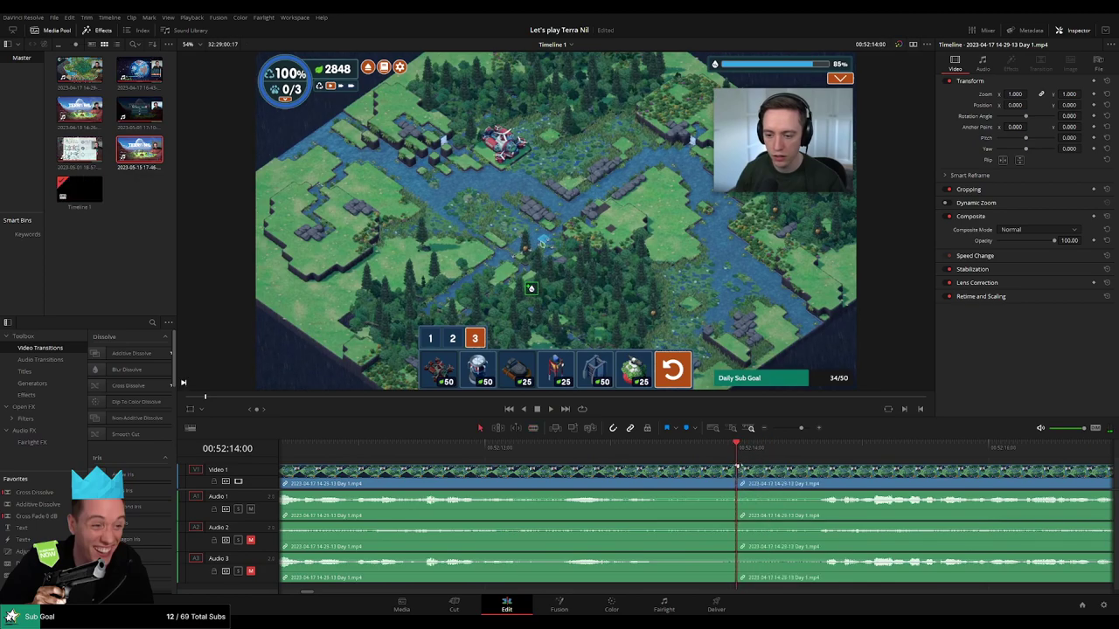
# Add fades of about one second out of and into the 00:52:14:00 cut on the video and all three audio tracks
pyautogui.moveTo(851, 469); pyautogui.dragTo(606, 470)
pyautogui.moveTo(734, 493); pyautogui.dragTo(603, 495)
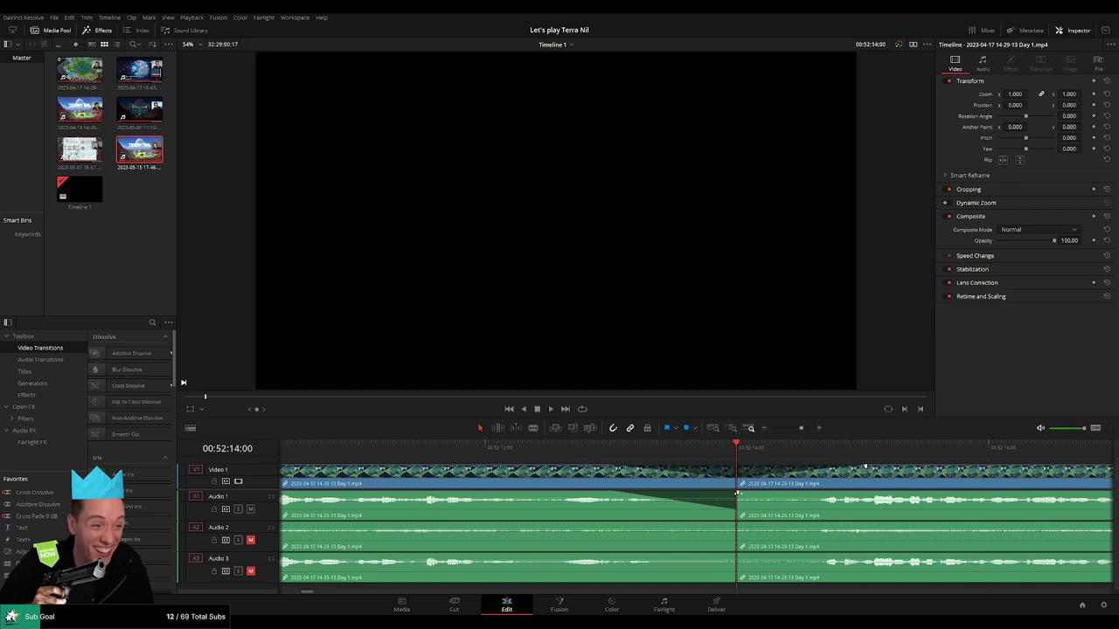
pyautogui.moveTo(748, 491); pyautogui.dragTo(865, 500)
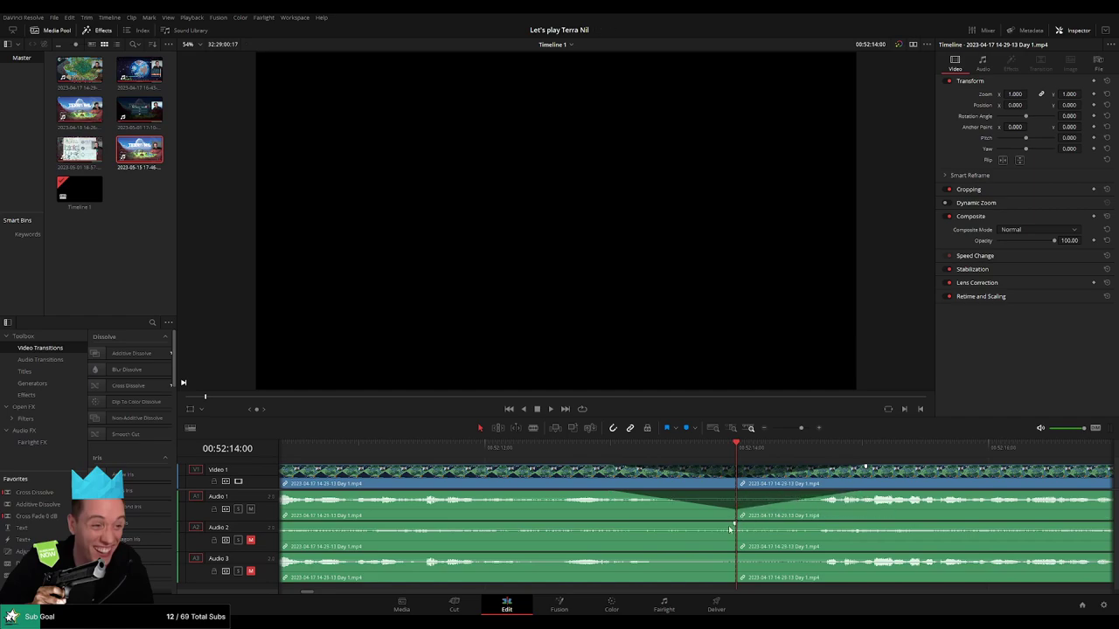
pyautogui.moveTo(734, 524); pyautogui.dragTo(610, 528)
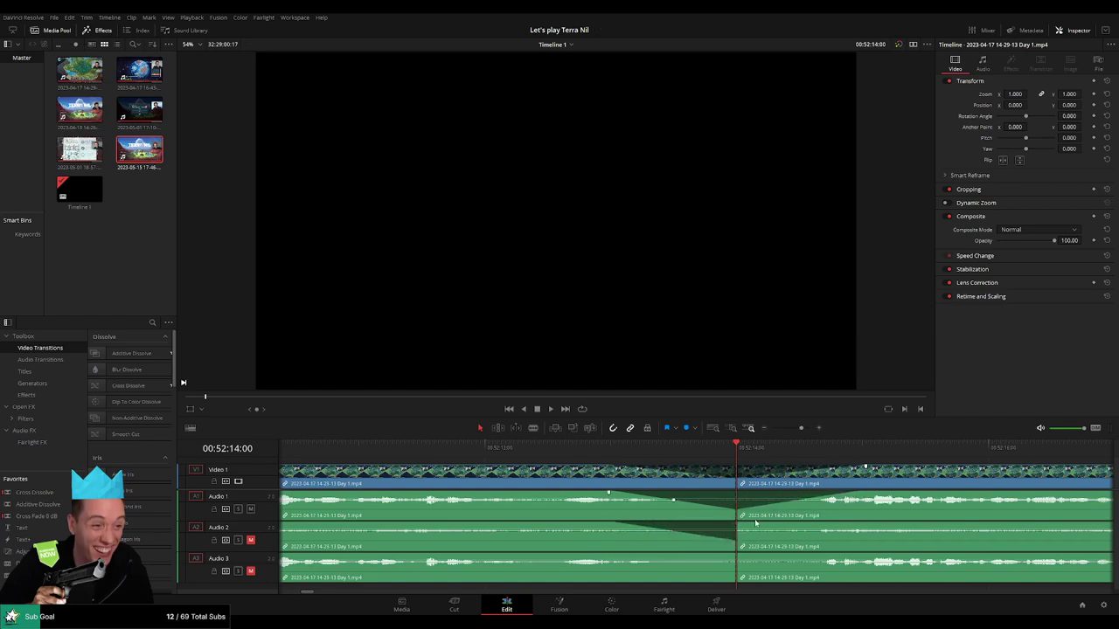
pyautogui.moveTo(737, 523); pyautogui.dragTo(863, 524)
pyautogui.moveTo(736, 554); pyautogui.dragTo(863, 558)
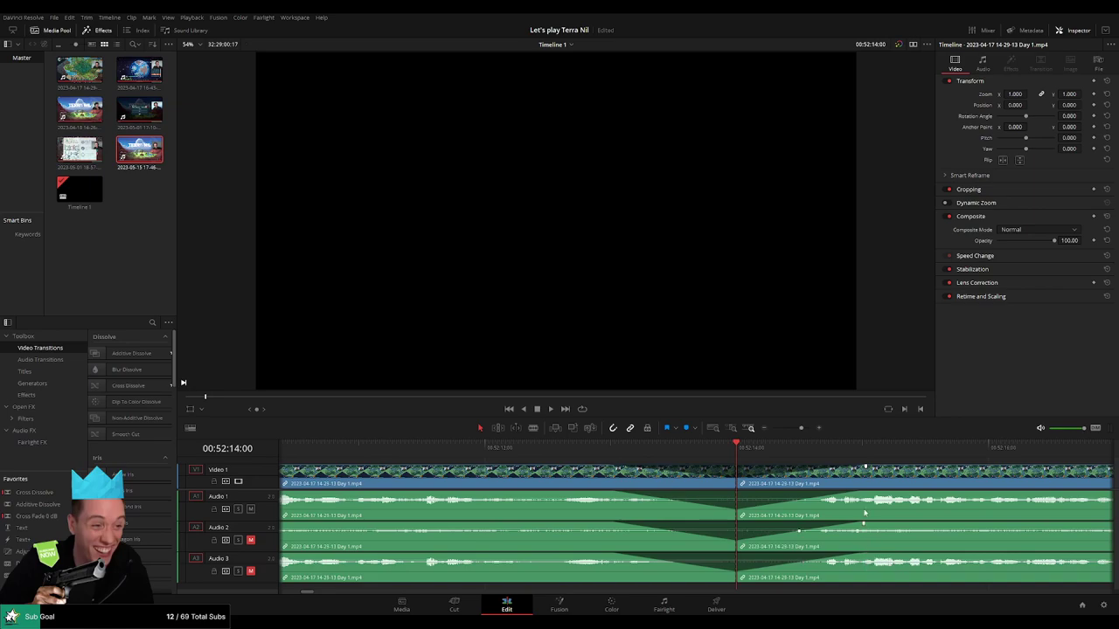
# Move the section after the cut further along the timeline, leaving a gap behind the first episode
pyautogui.moveTo(803, 429); pyautogui.dragTo(772, 428)
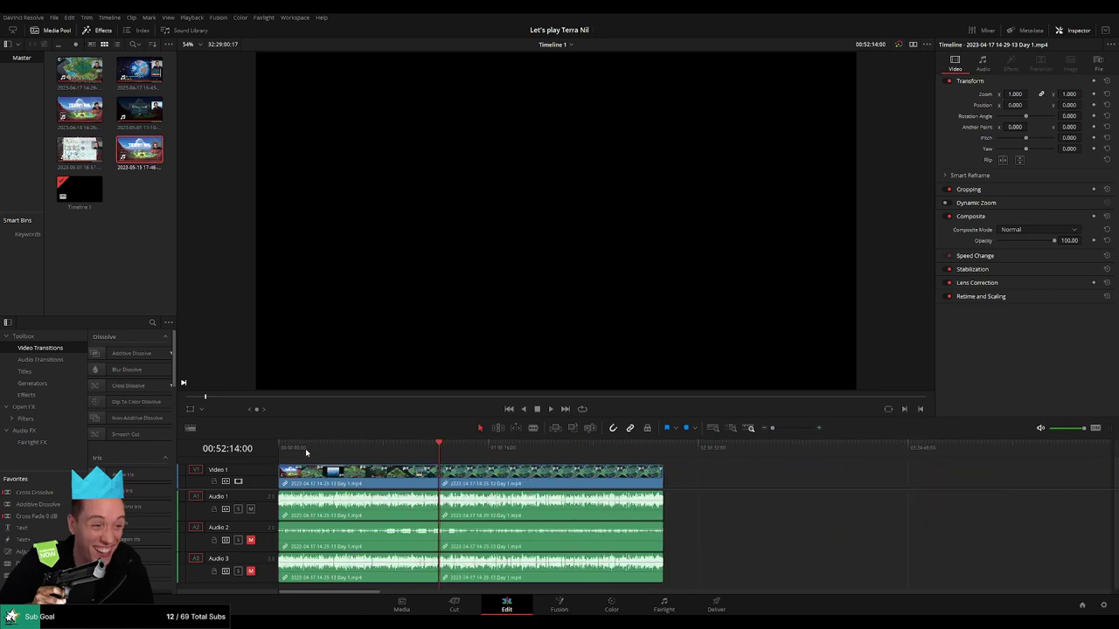
pyautogui.click(430, 447)
pyautogui.click(439, 448)
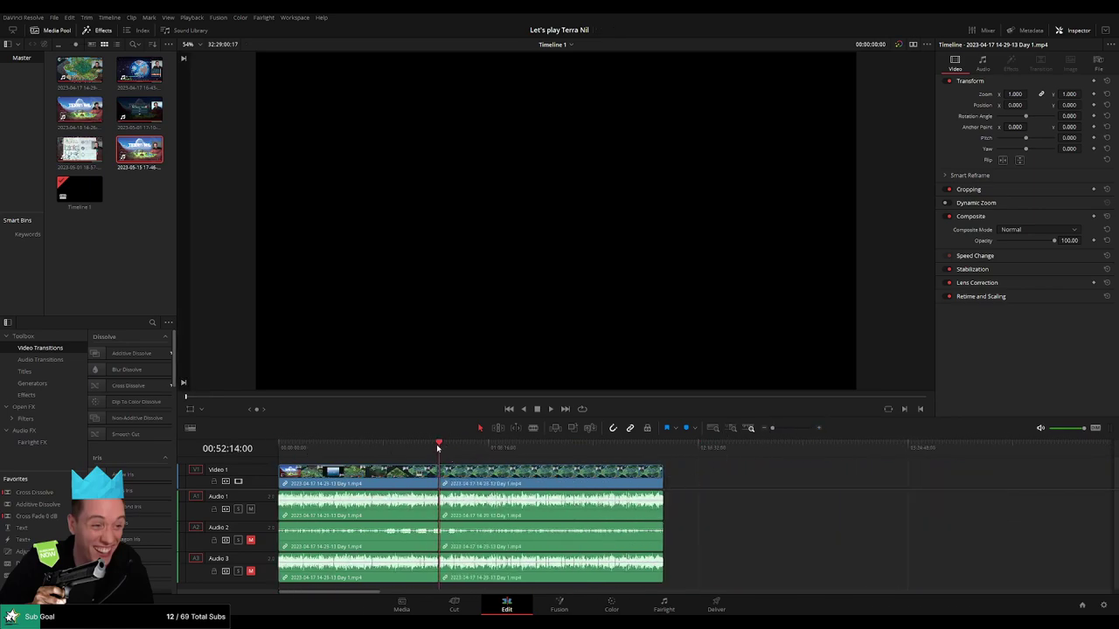
pyautogui.moveTo(520, 478); pyautogui.dragTo(794, 478)
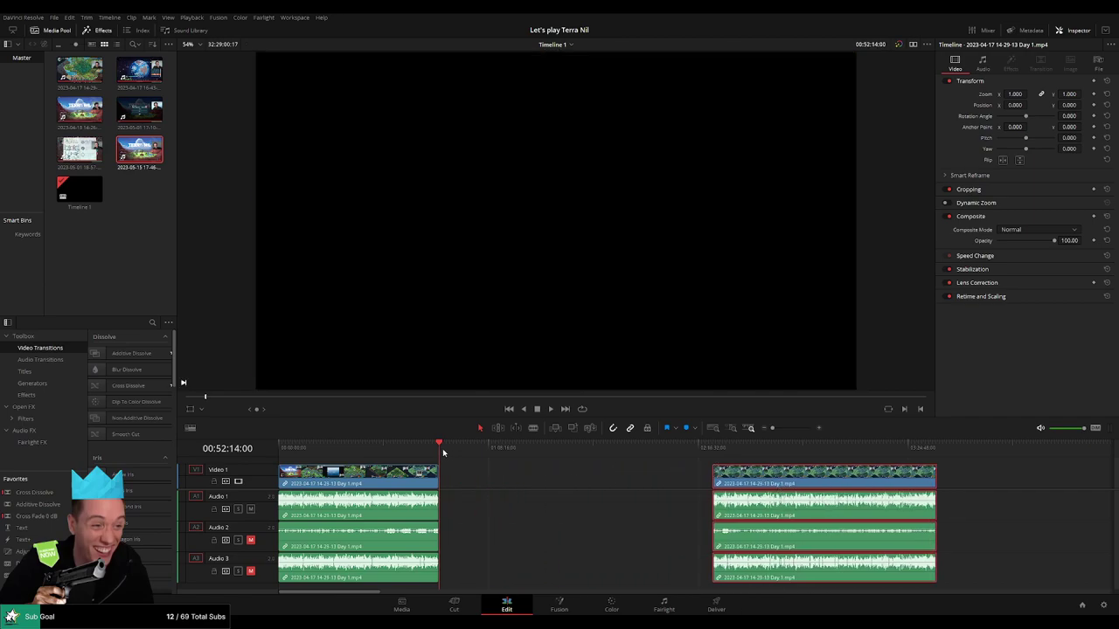
# Position the playhead at about the two-hour mark and move the second section so that it starts there
pyautogui.moveTo(457, 452); pyautogui.dragTo(648, 470)
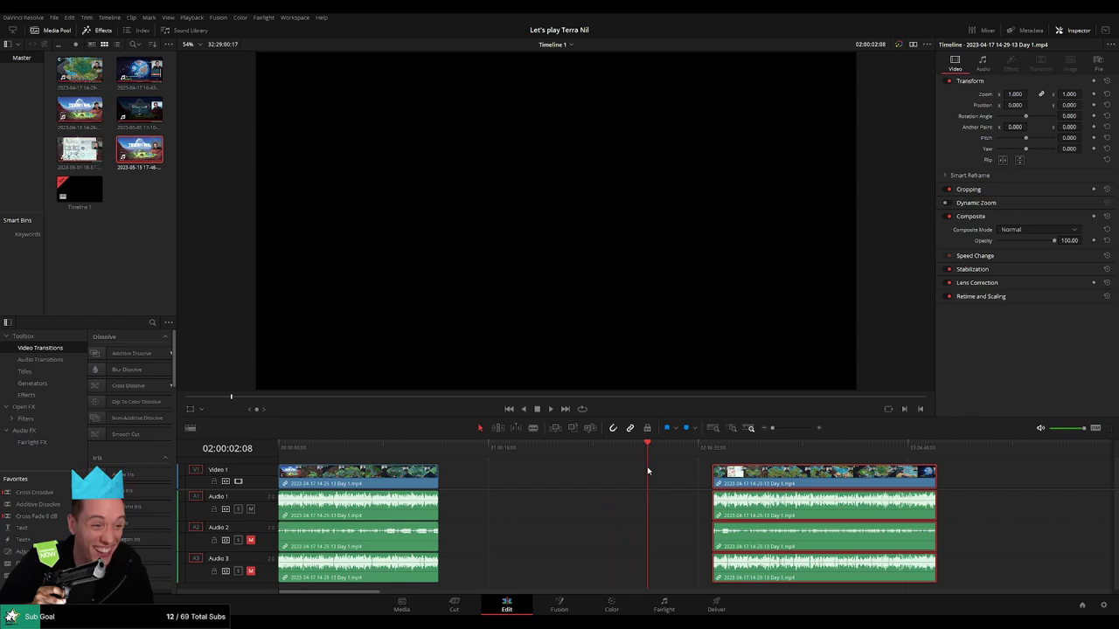
pyautogui.press('Left')
pyautogui.press('Left')
pyautogui.press('Left')
pyautogui.press('Left')
pyautogui.press('Left')
pyautogui.press('Left')
pyautogui.press('Left')
pyautogui.moveTo(766, 491); pyautogui.dragTo(701, 491)
pyautogui.click(906, 481)
# Search the second section's audio waveforms for a pause in speech at around 02:52 on the timeline
pyautogui.press('space')
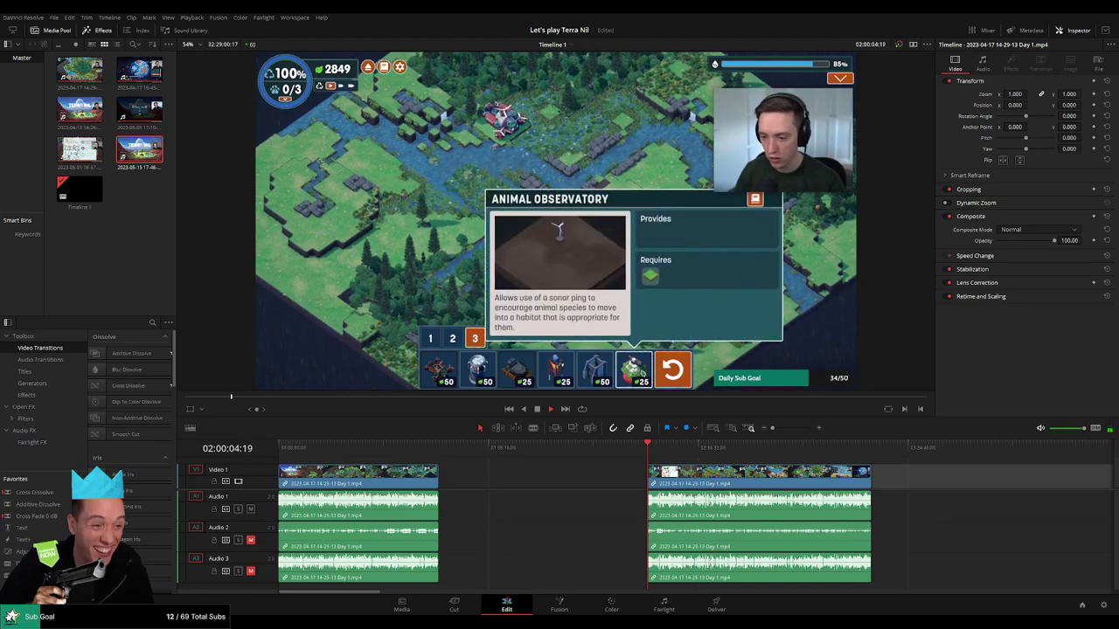
pyautogui.moveTo(607, 475); pyautogui.dragTo(543, 456)
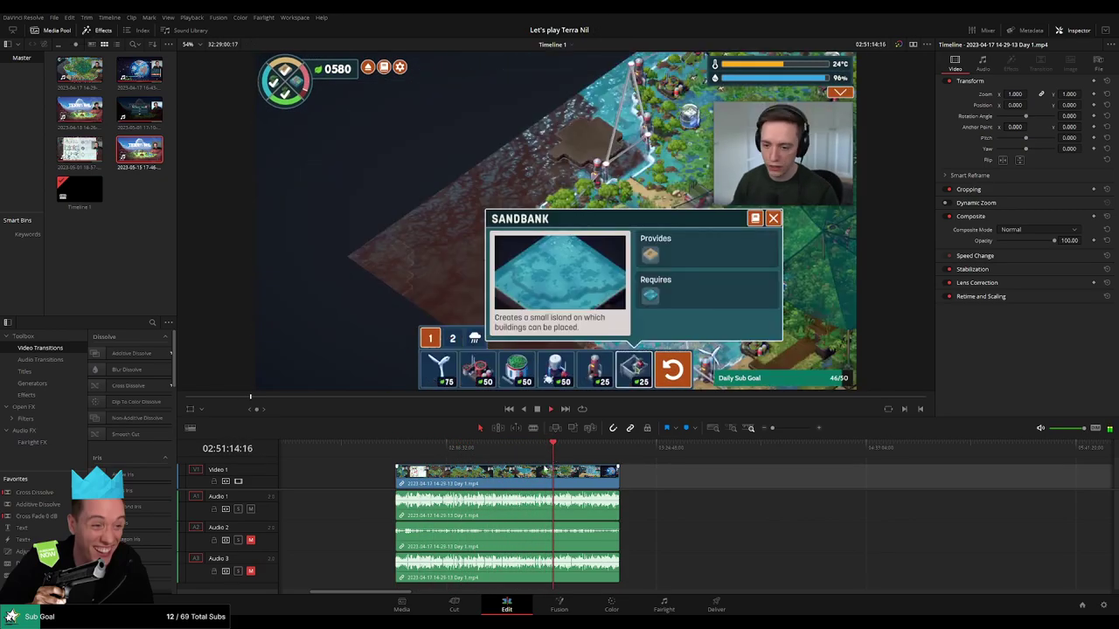
pyautogui.hotkey('shift', 'z')
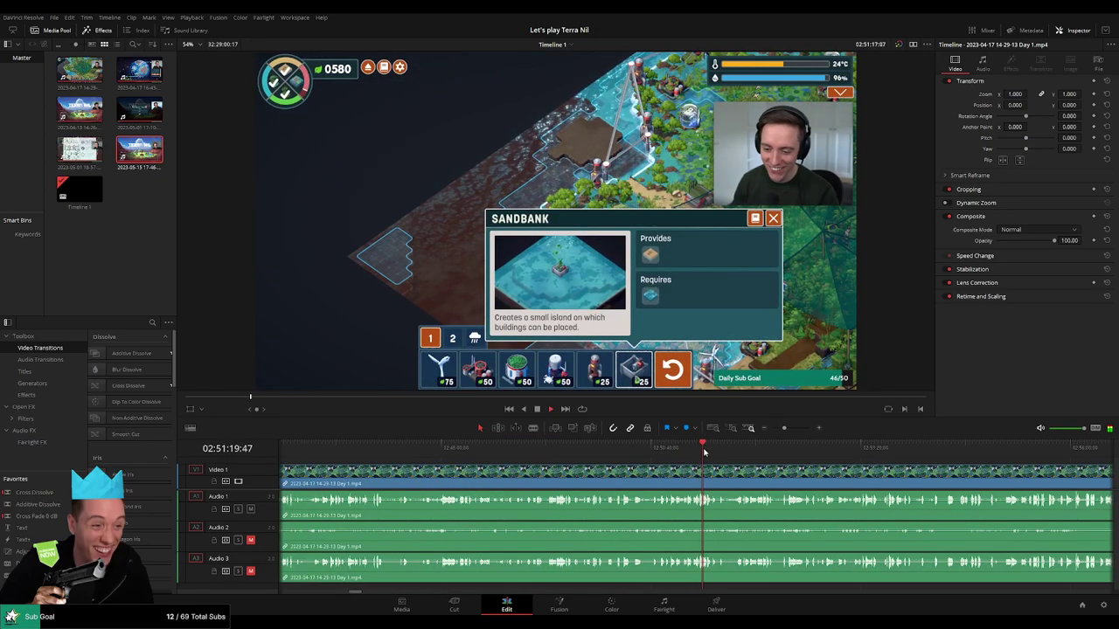
pyautogui.scroll(3, 731, 468)
pyautogui.moveTo(789, 450); pyautogui.dragTo(805, 452)
pyautogui.moveTo(857, 481); pyautogui.dragTo(553, 463)
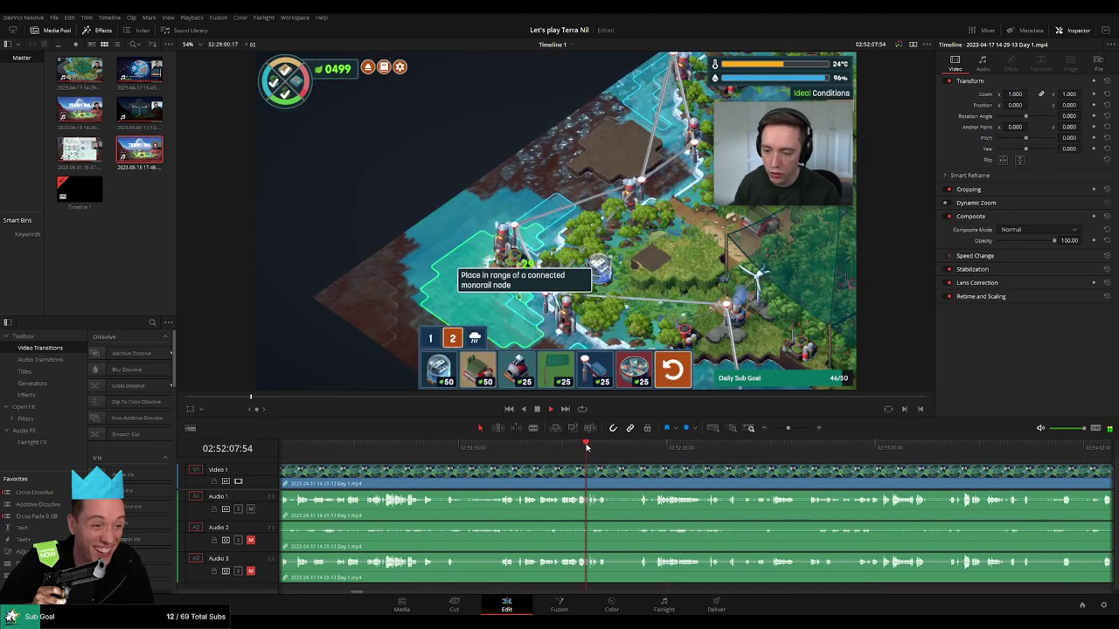
pyautogui.scroll(3, 587, 478)
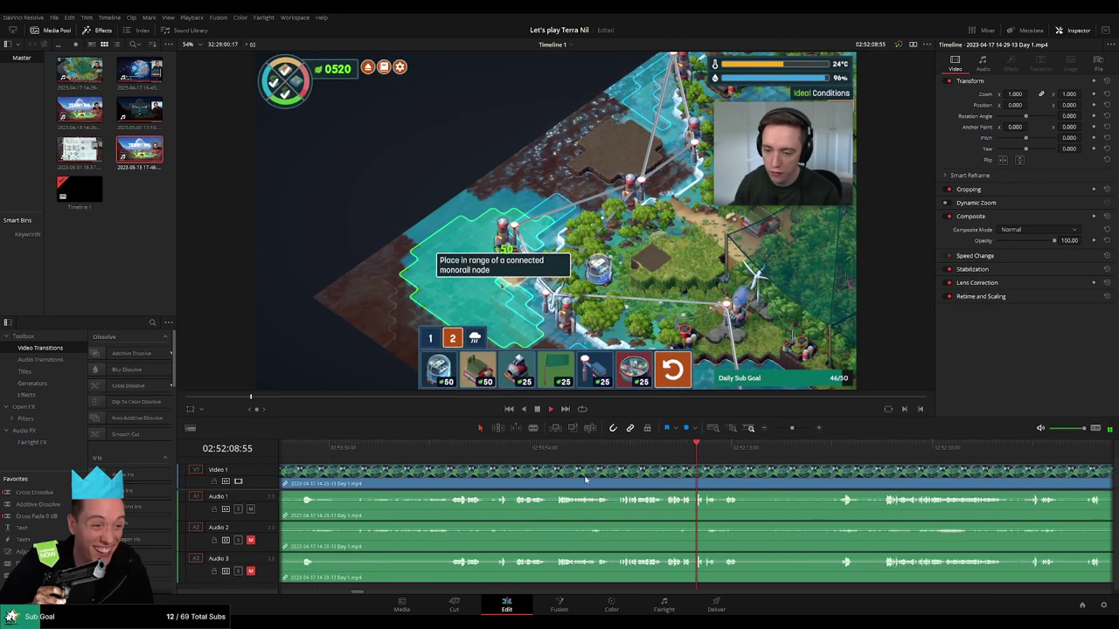
pyautogui.click(516, 449)
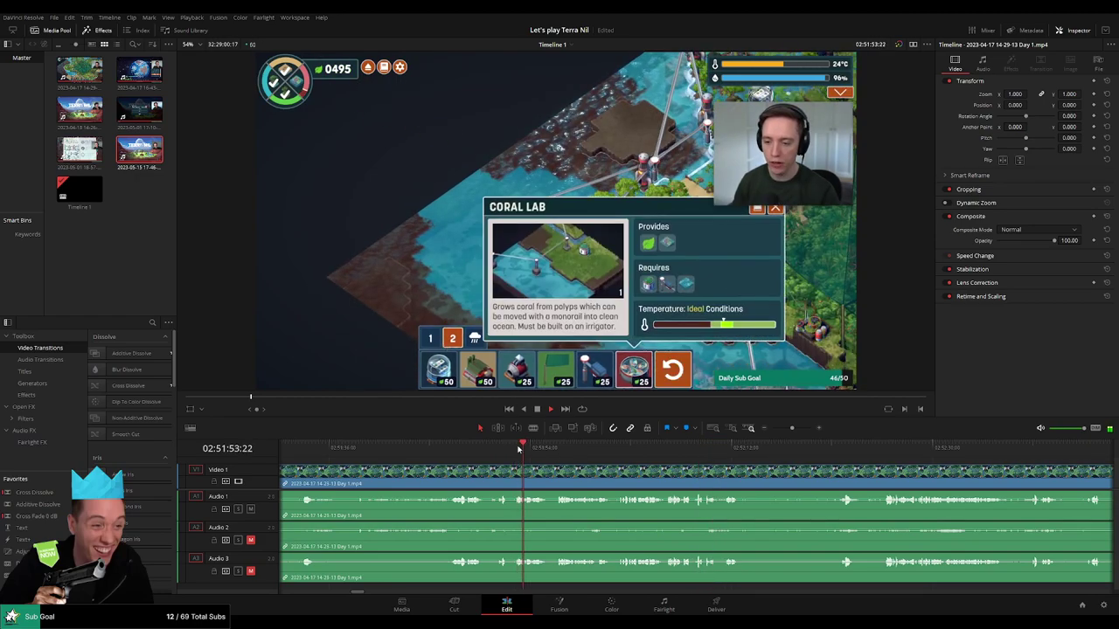
pyautogui.click(775, 450)
pyautogui.click(833, 450)
pyautogui.moveTo(837, 474); pyautogui.dragTo(622, 474)
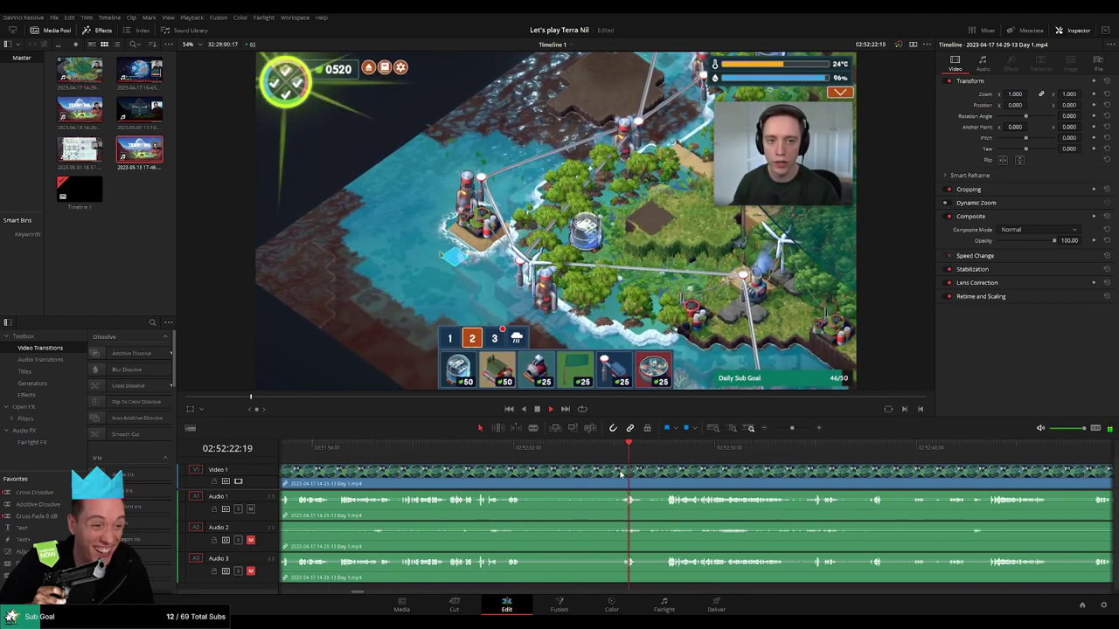
pyautogui.click(668, 449)
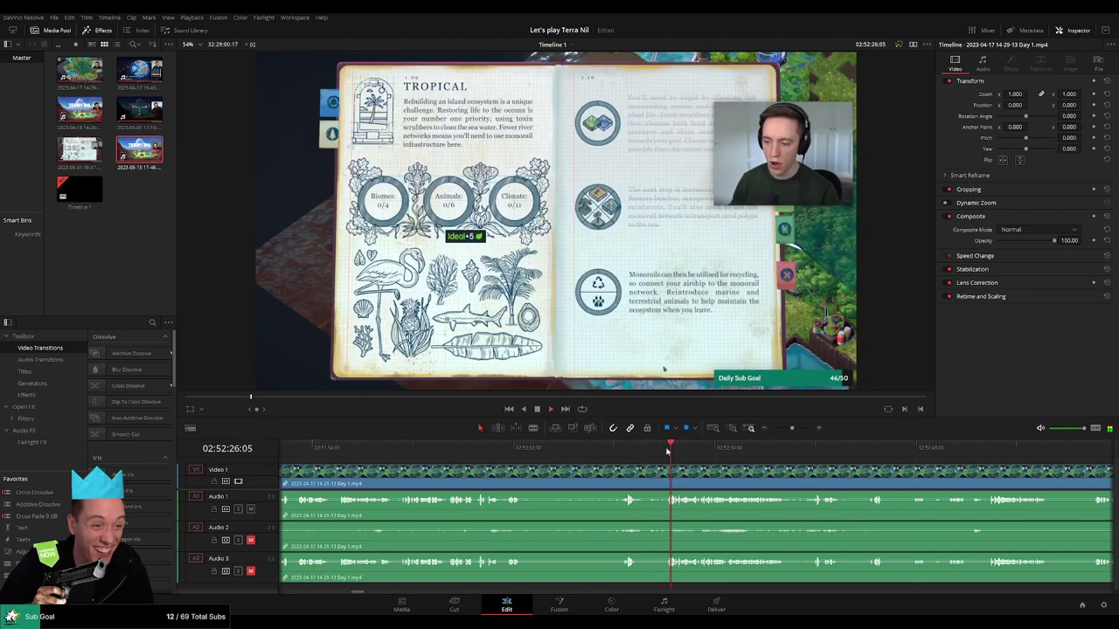
# Split the video and audio at 02:52:20:00 and add fades out of and into the cut on the video and all three audio tracks
pyautogui.scroll(2, 667, 451)
pyautogui.click(521, 448)
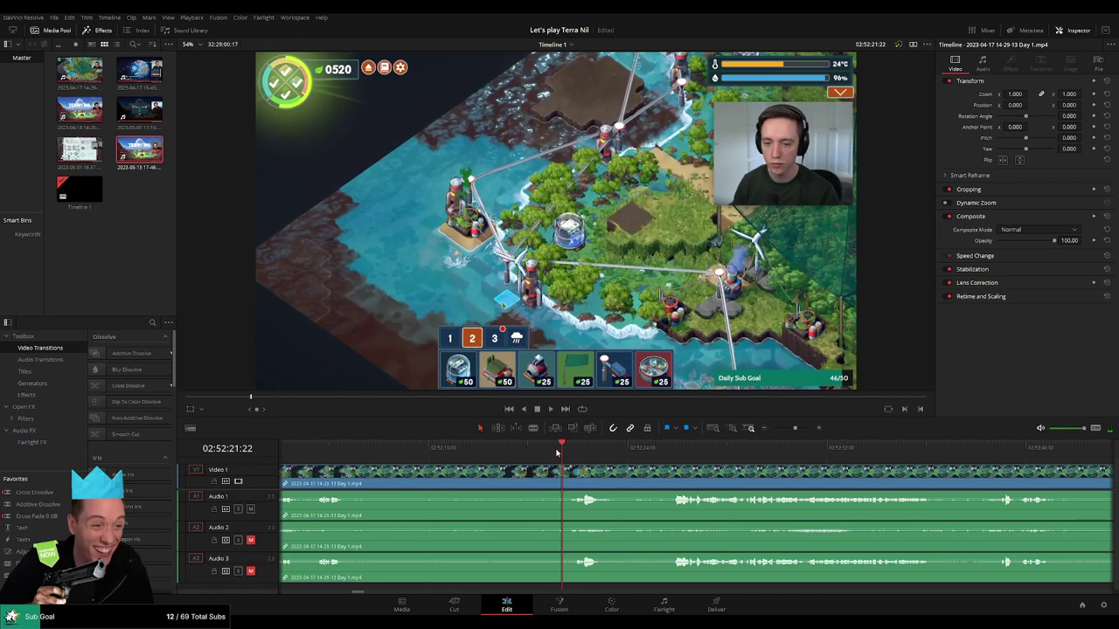
pyautogui.moveTo(556, 452); pyautogui.dragTo(539, 448)
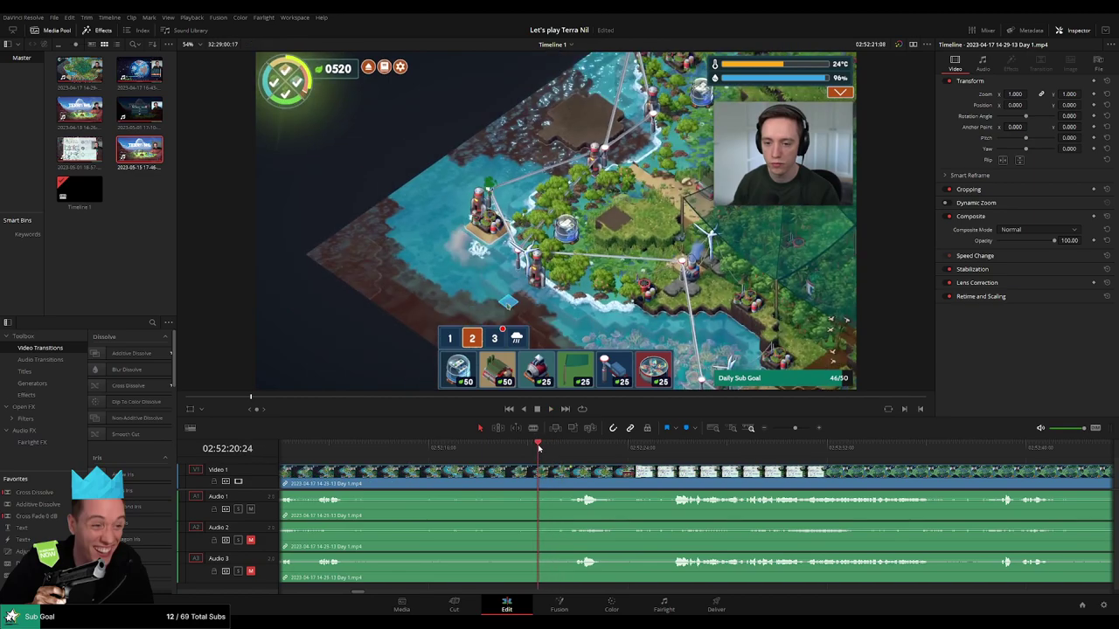
pyautogui.press('Right')
pyautogui.press('Right')
pyautogui.press('Right')
pyautogui.press('Right')
pyautogui.press('Right')
pyautogui.press('Right')
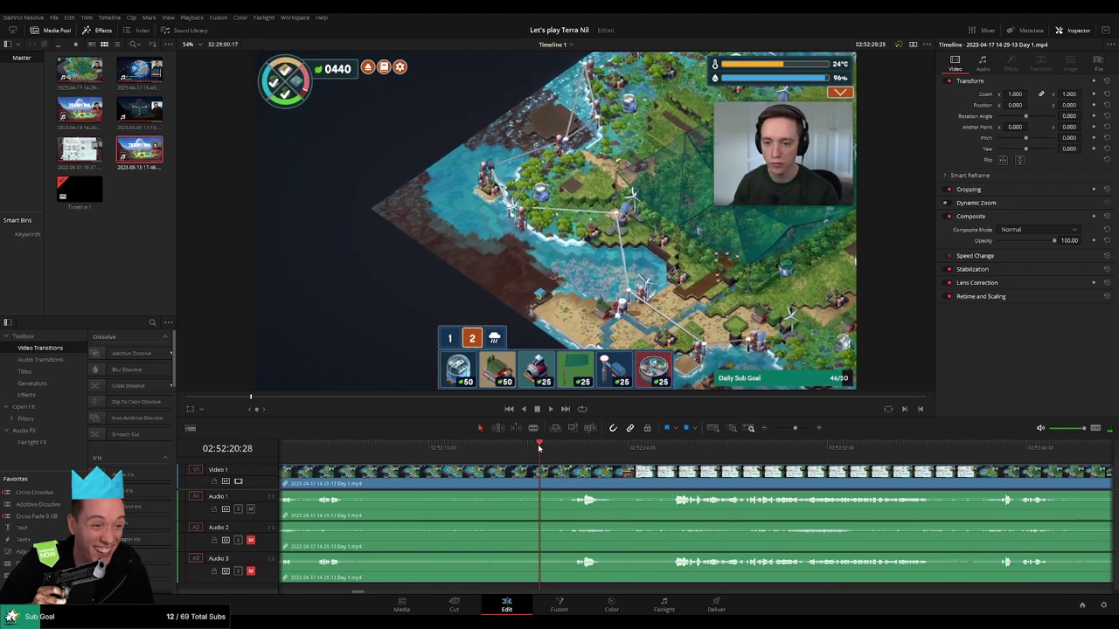
pyautogui.moveTo(541, 446); pyautogui.dragTo(496, 469)
pyautogui.hotkey('ctrl', 'b')
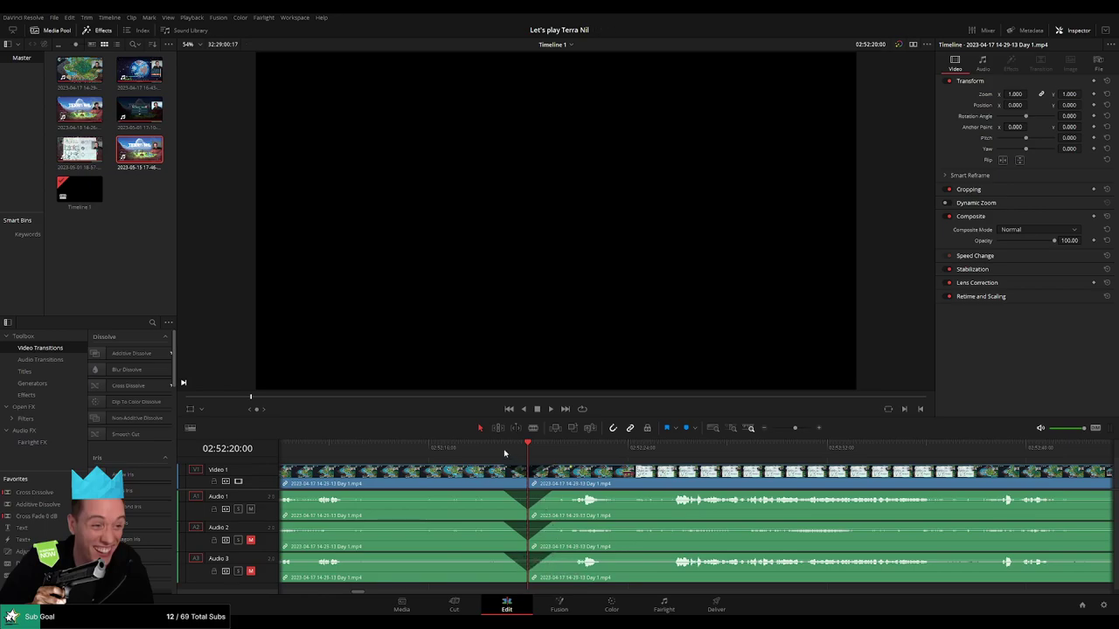
pyautogui.click(503, 447)
pyautogui.press('space')
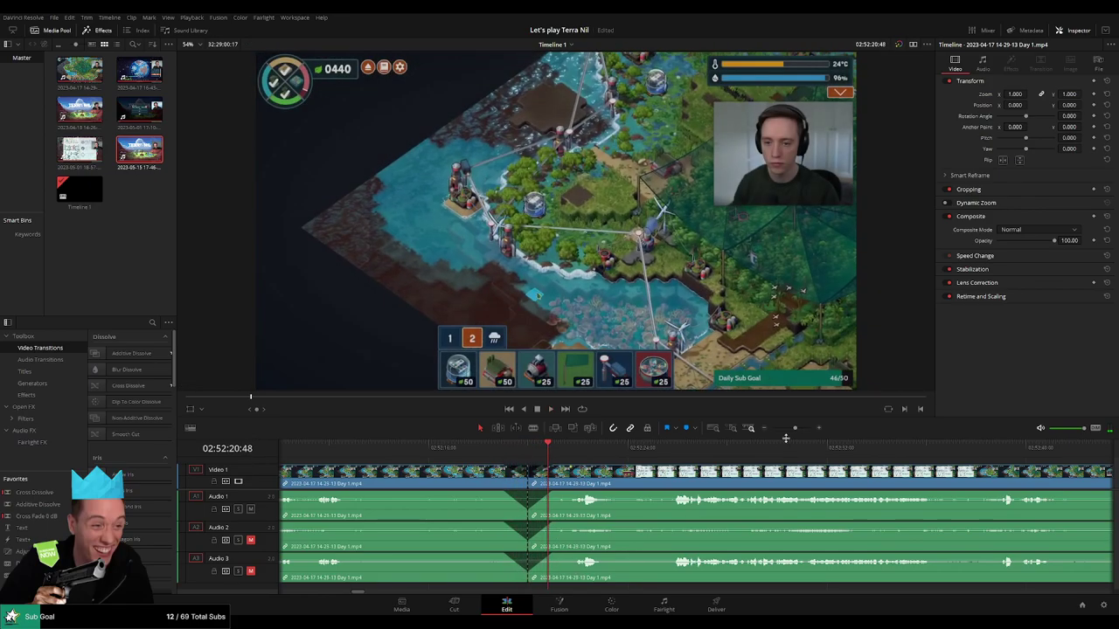
# Move the section after the 02:52:20:00 cut along the timeline to beyond the four-hour mark, leaving a gap behind the second episode
pyautogui.moveTo(791, 428); pyautogui.dragTo(766, 432)
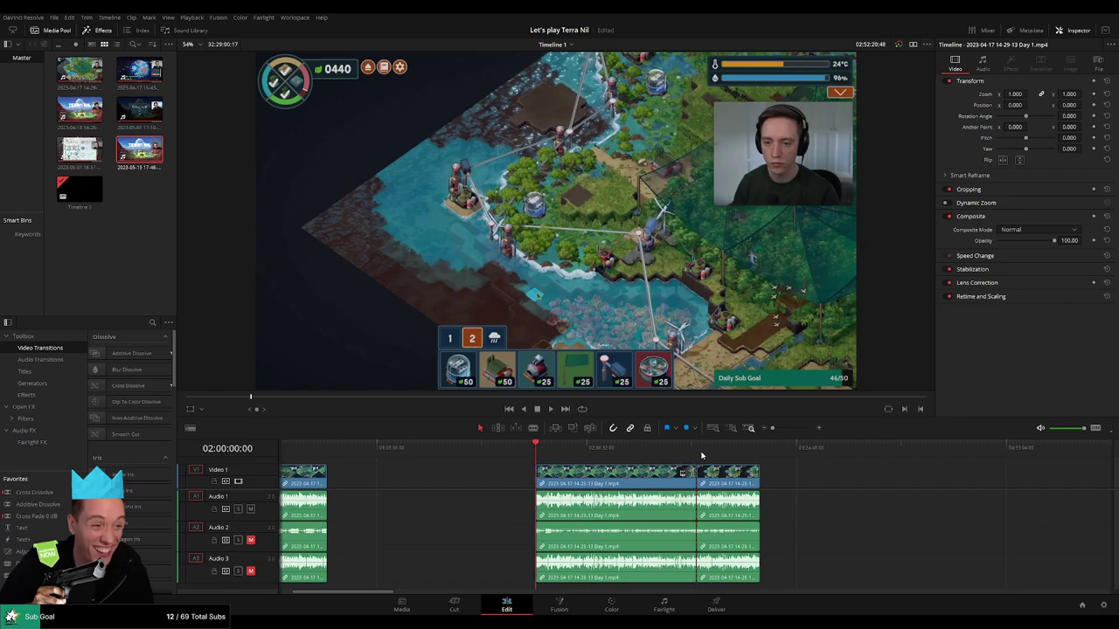
pyautogui.press('Down')
pyautogui.moveTo(794, 480); pyautogui.dragTo(584, 481)
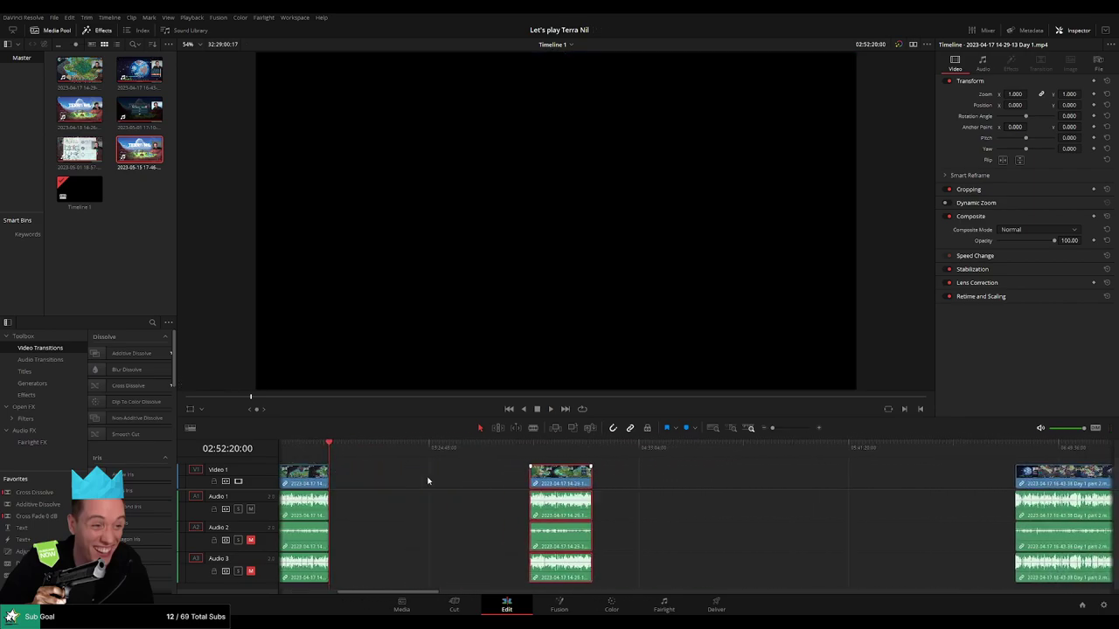
pyautogui.click(381, 458)
pyautogui.moveTo(463, 473); pyautogui.dragTo(605, 478)
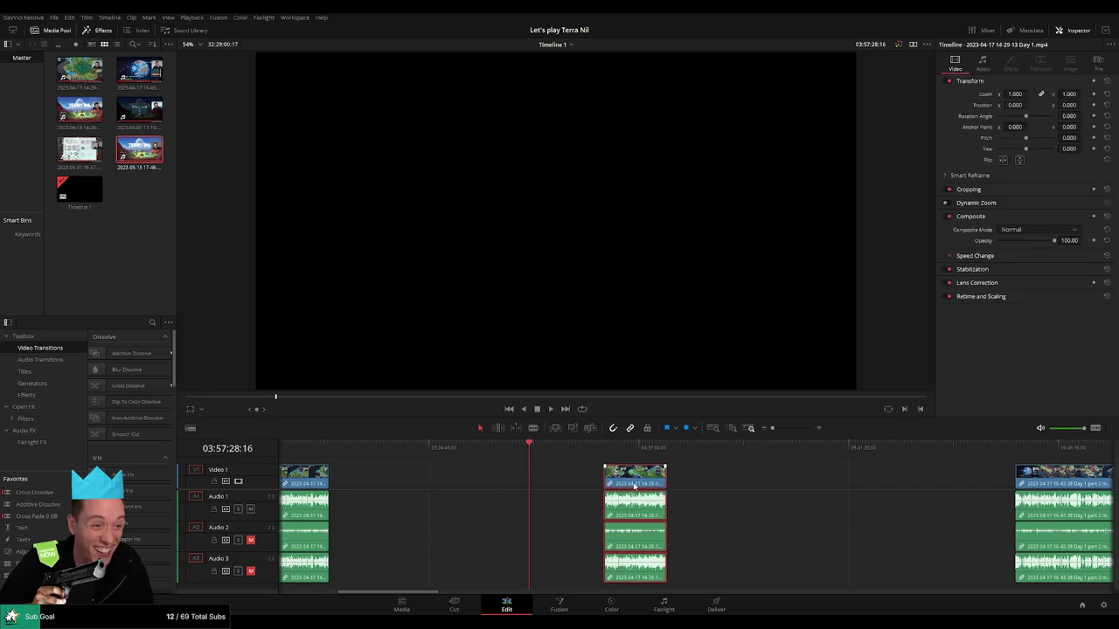
# Position the playhead at 04:00:00:00 and move the third section so that it starts there
pyautogui.click(538, 447)
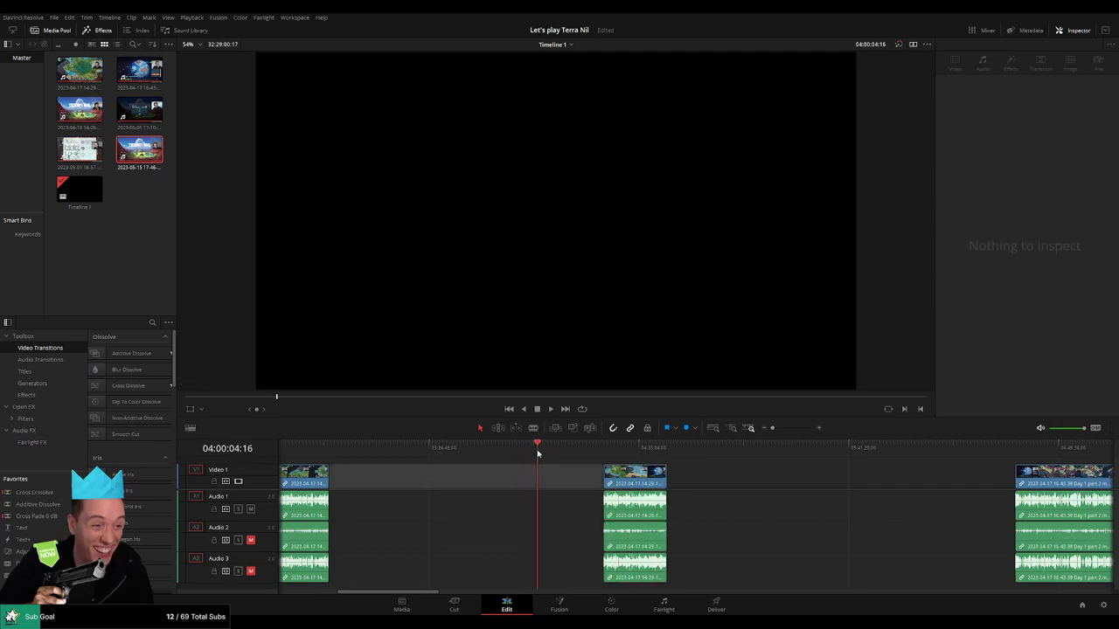
pyautogui.scroll(3, 583, 474)
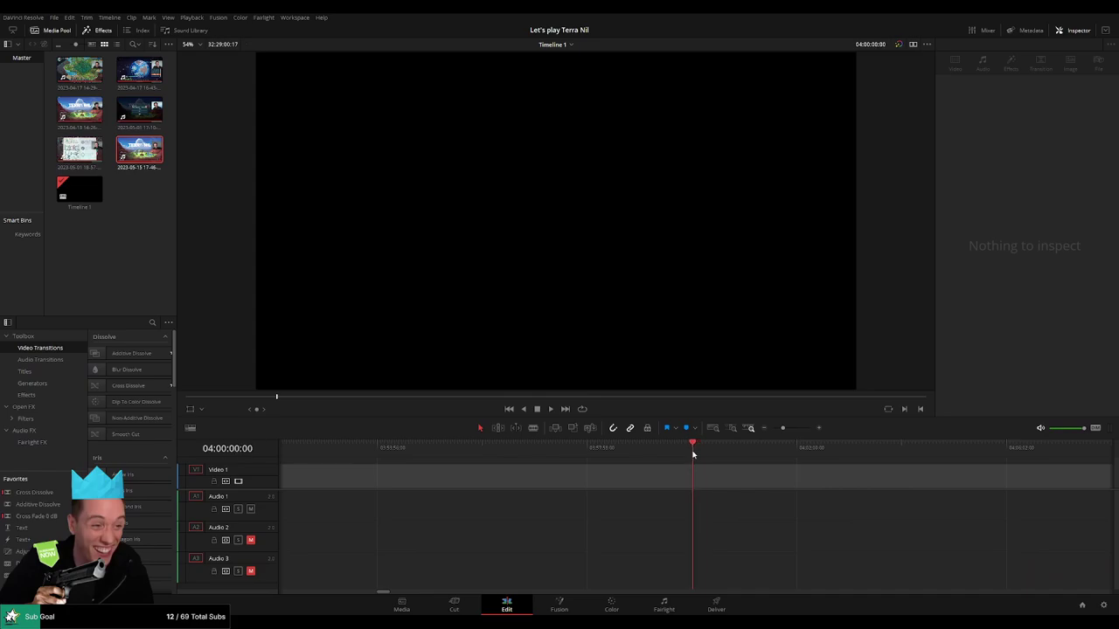
pyautogui.click(762, 429)
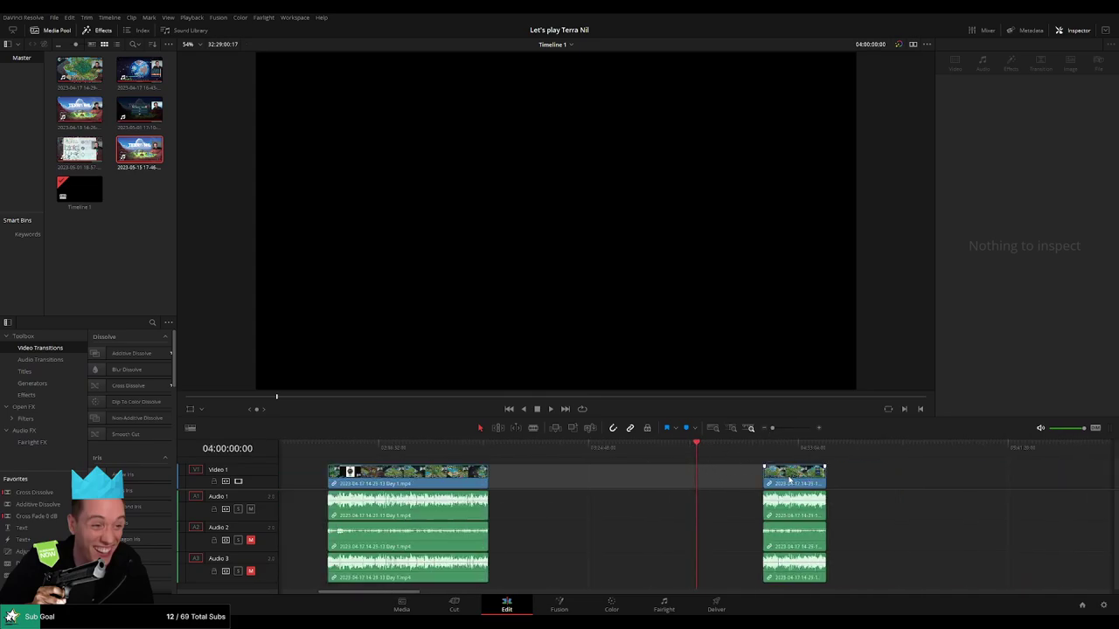
pyautogui.moveTo(792, 480); pyautogui.dragTo(726, 482)
# Move the Day 1 part 2 clip directly against the end of the third section, closing the gap between them
pyautogui.click(846, 486)
pyautogui.hscroll(3, 599, 461)
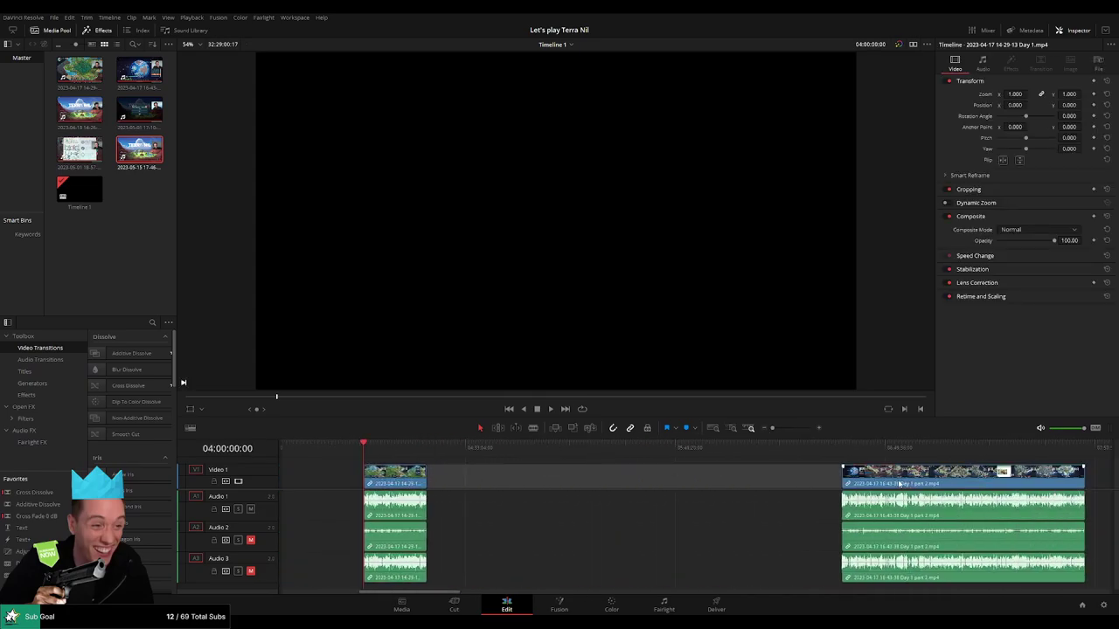
pyautogui.moveTo(900, 484); pyautogui.dragTo(505, 473)
# Add transitions at the join between the Day 1 and Day 1 part 2 clips on the video and all three audio tracks
pyautogui.press('space')
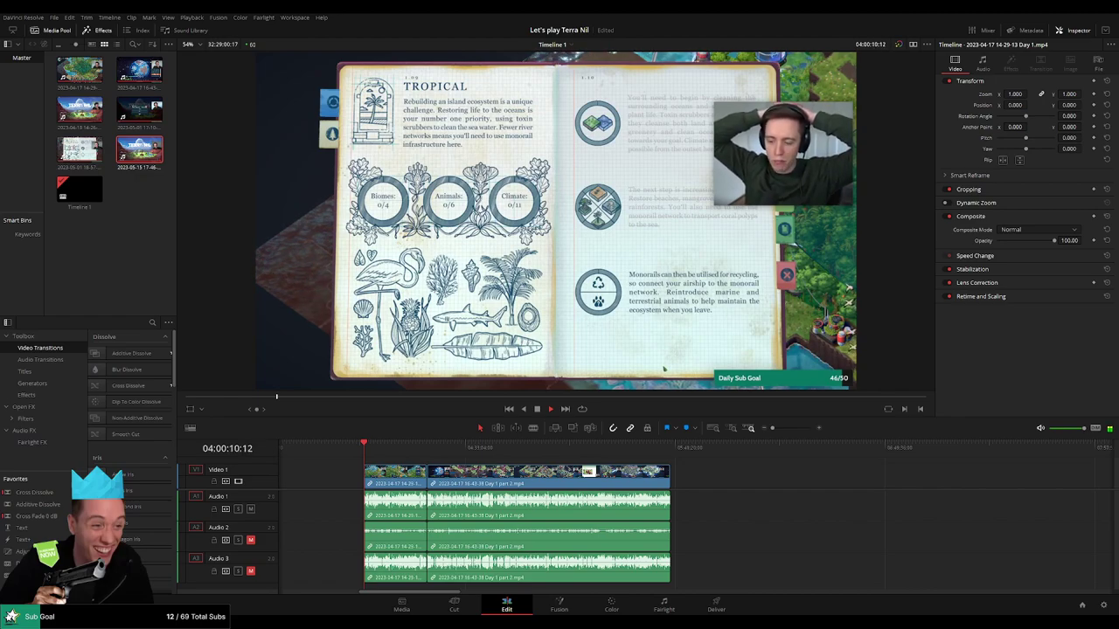
pyautogui.scroll(5, 433, 463)
pyautogui.click(651, 485)
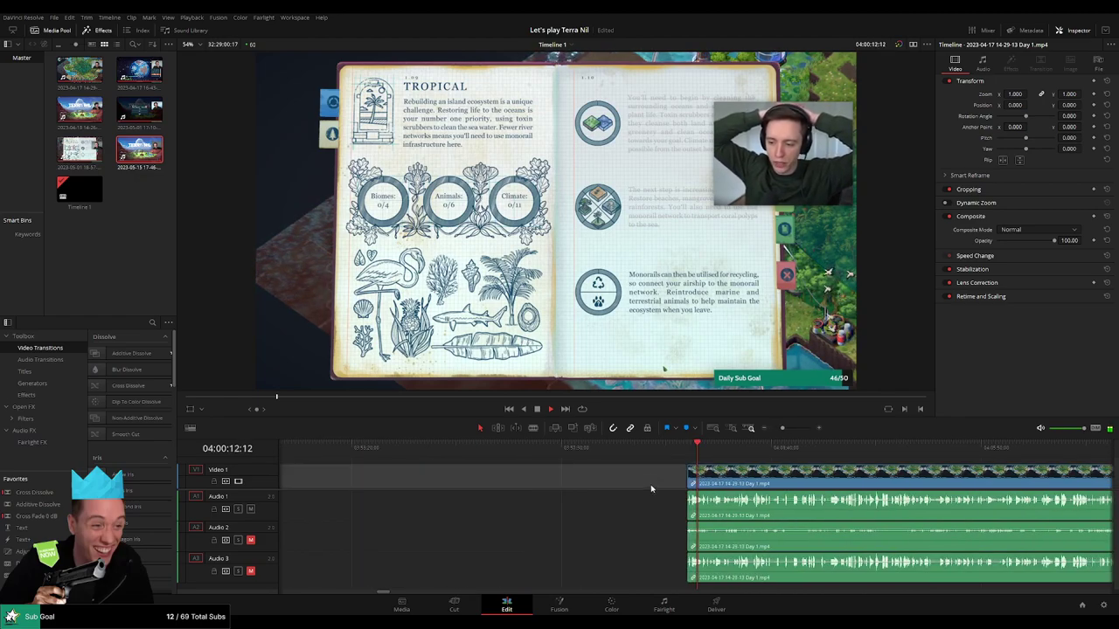
pyautogui.press('Delete')
pyautogui.scroll(-3, 682, 476)
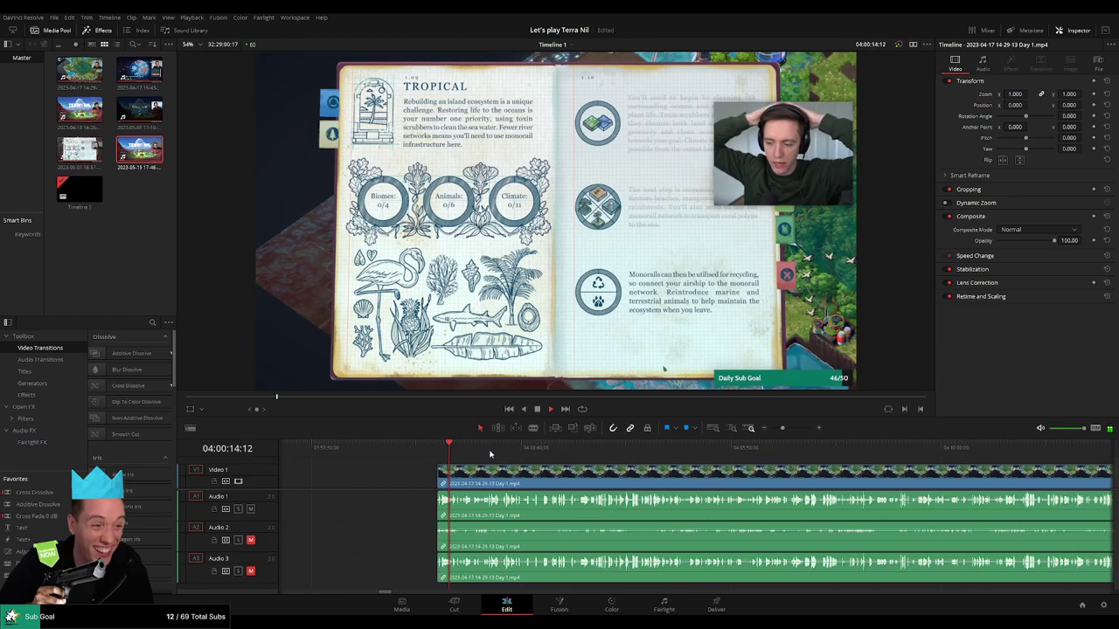
pyautogui.click(792, 472)
pyautogui.moveTo(782, 428)
pyautogui.mouseDown()
pyautogui.moveTo(771, 428)
pyautogui.moveTo(794, 428)
pyautogui.mouseUp()
pyautogui.click(739, 449)
pyautogui.click(611, 450)
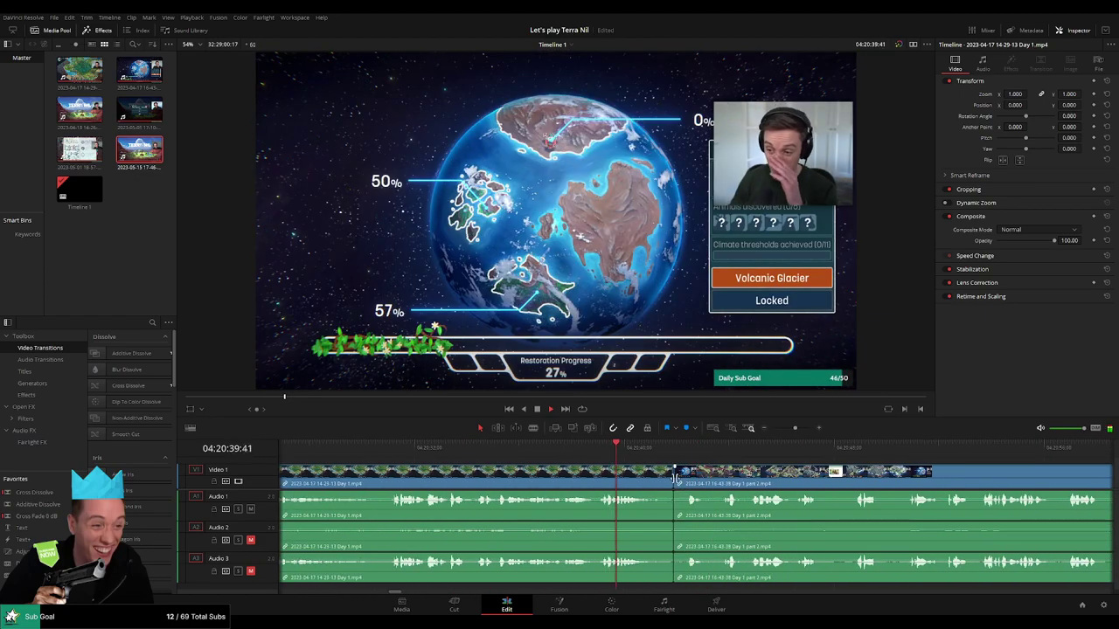
pyautogui.click(673, 485)
pyautogui.hotkey('ctrl', 't')
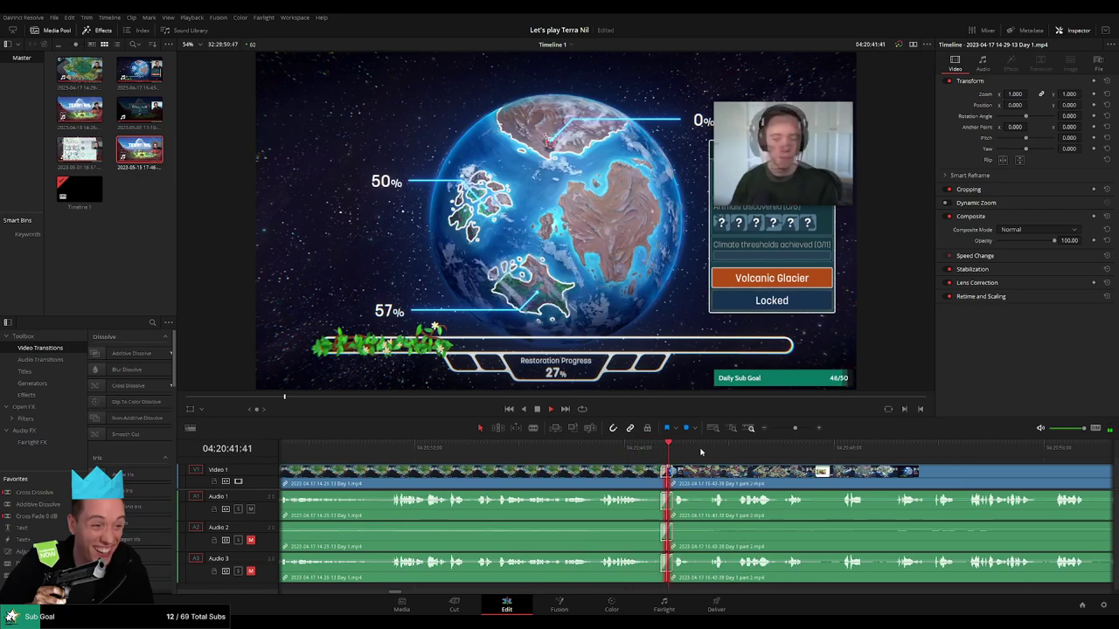
# Play back the join between the Day 1 and Day 1 part 2 clips to check the transition
pyautogui.click(640, 448)
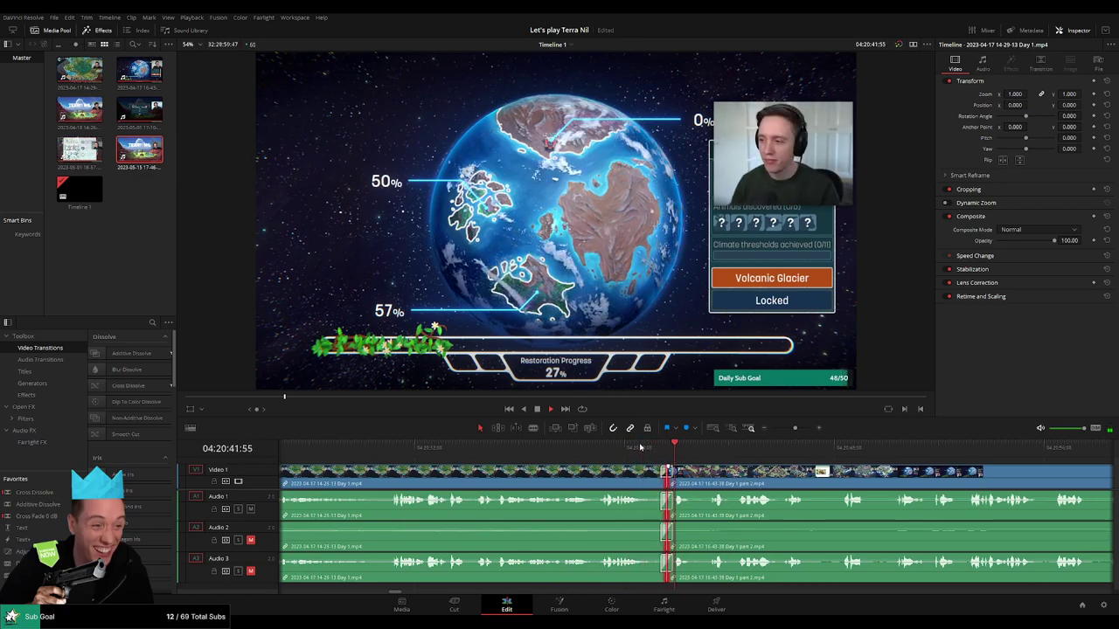
pyautogui.hscroll(3, 638, 461)
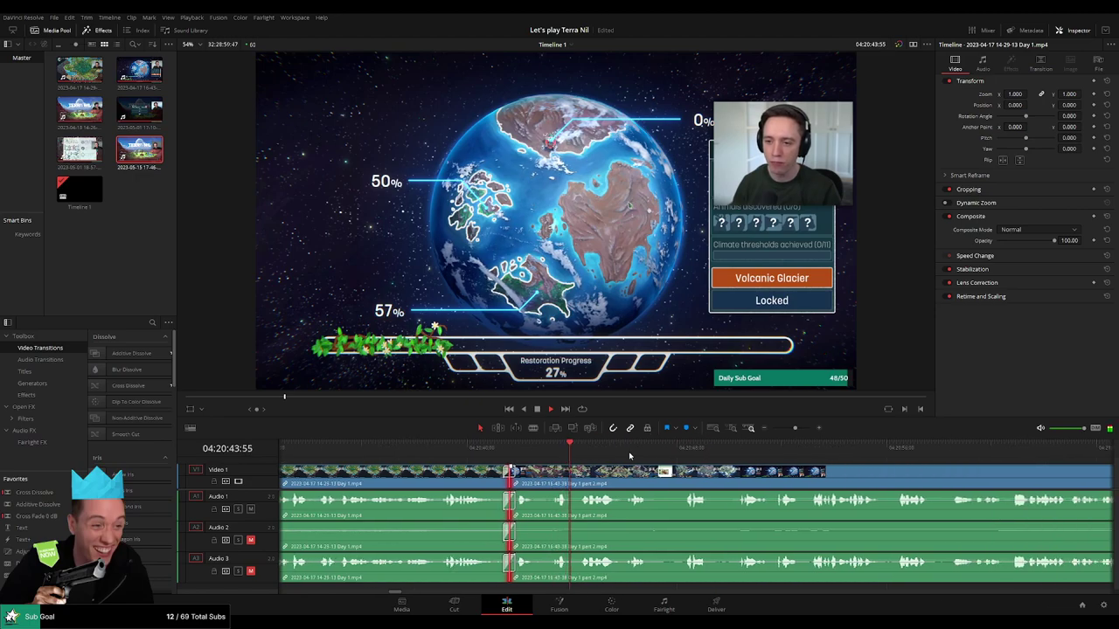
pyautogui.click(637, 463)
# Search the third section for a pause in speech at around 04:52 on the timeline
pyautogui.moveTo(794, 428); pyautogui.dragTo(550, 456)
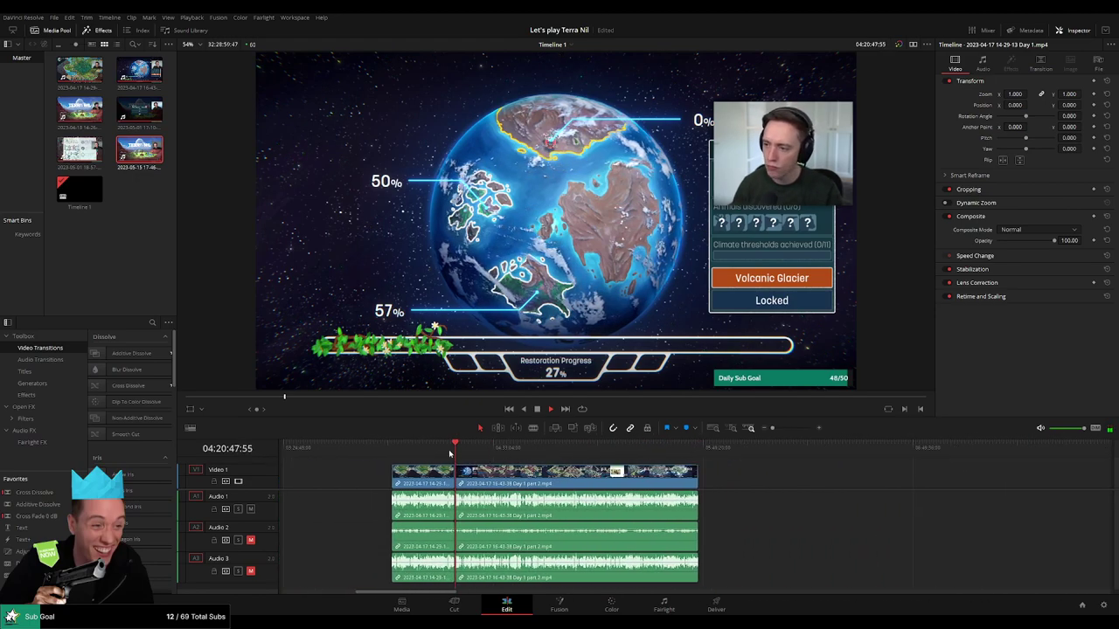
pyautogui.moveTo(398, 454); pyautogui.dragTo(552, 466)
pyautogui.press('space')
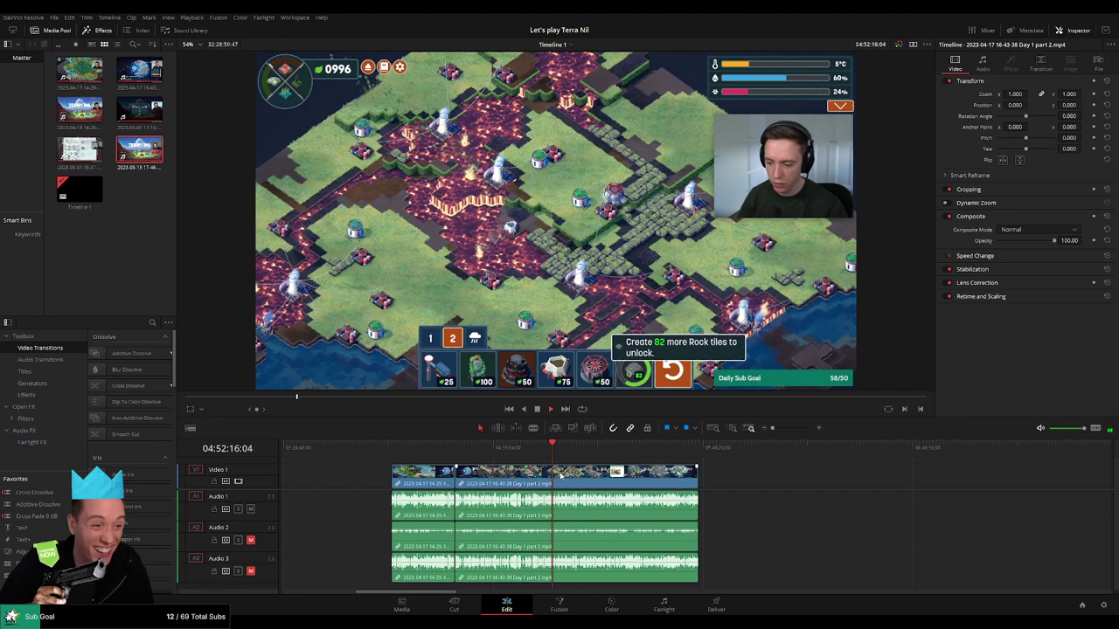
pyautogui.scroll(10, 582, 474)
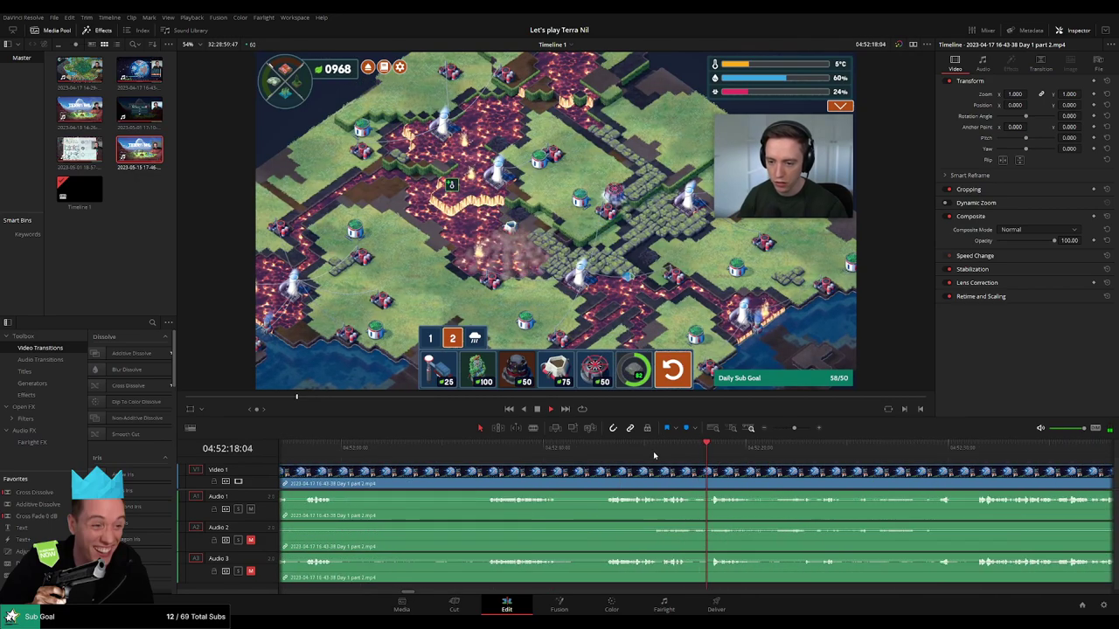
pyautogui.click(607, 446)
pyautogui.click(486, 448)
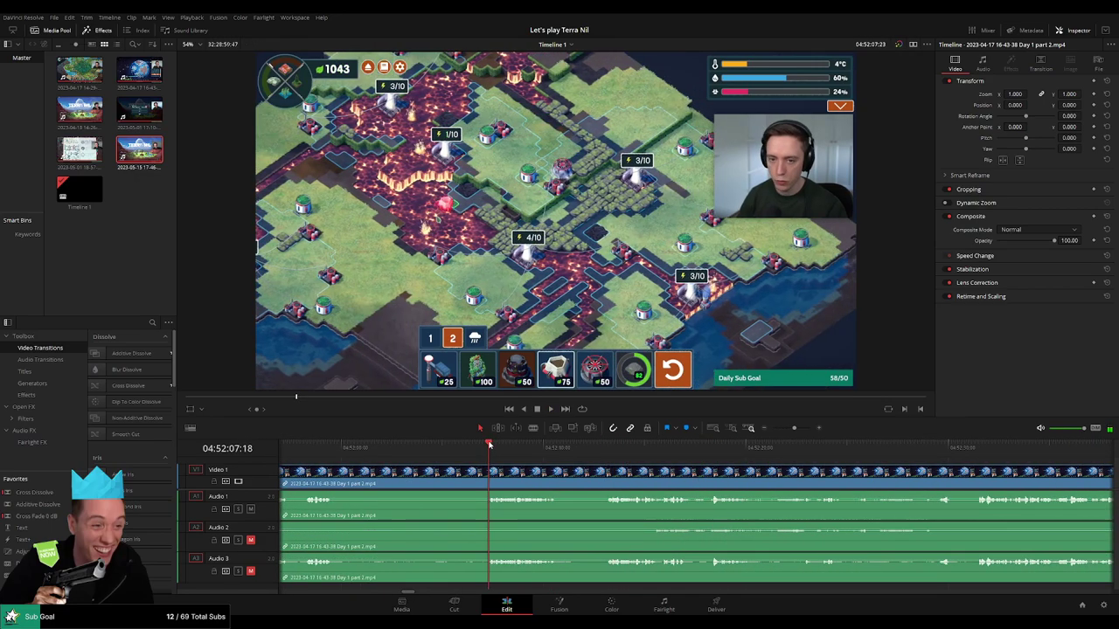
# Split the video and all audio tracks at 04:52:06:30, in the pause before speech resumes
pyautogui.hscroll(-2, 492, 459)
pyautogui.click(488, 457)
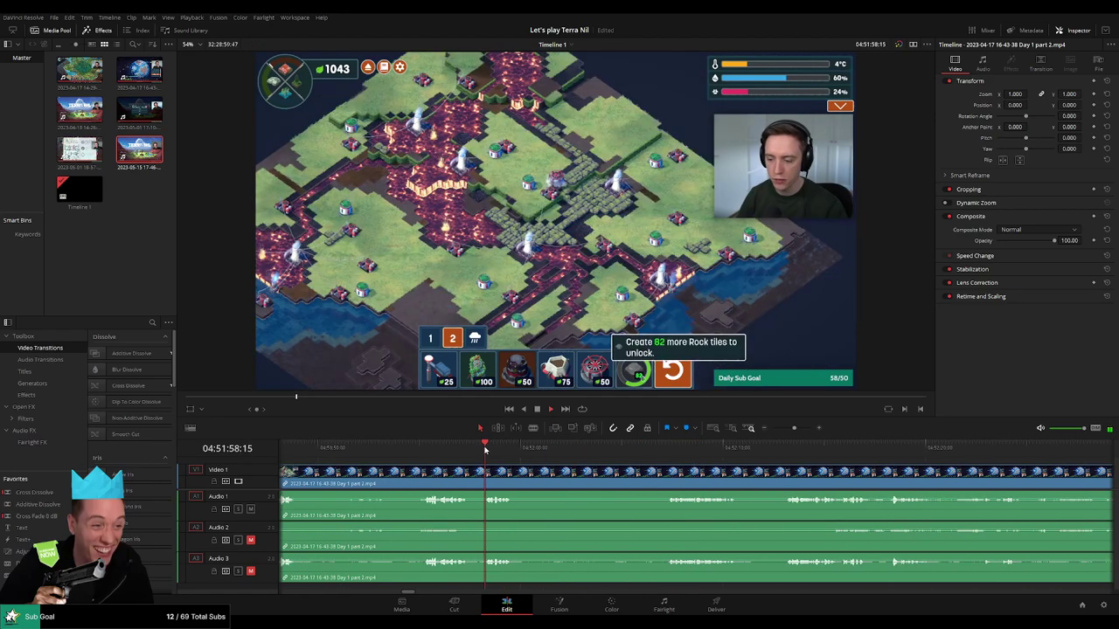
pyautogui.click(671, 451)
pyautogui.click(678, 451)
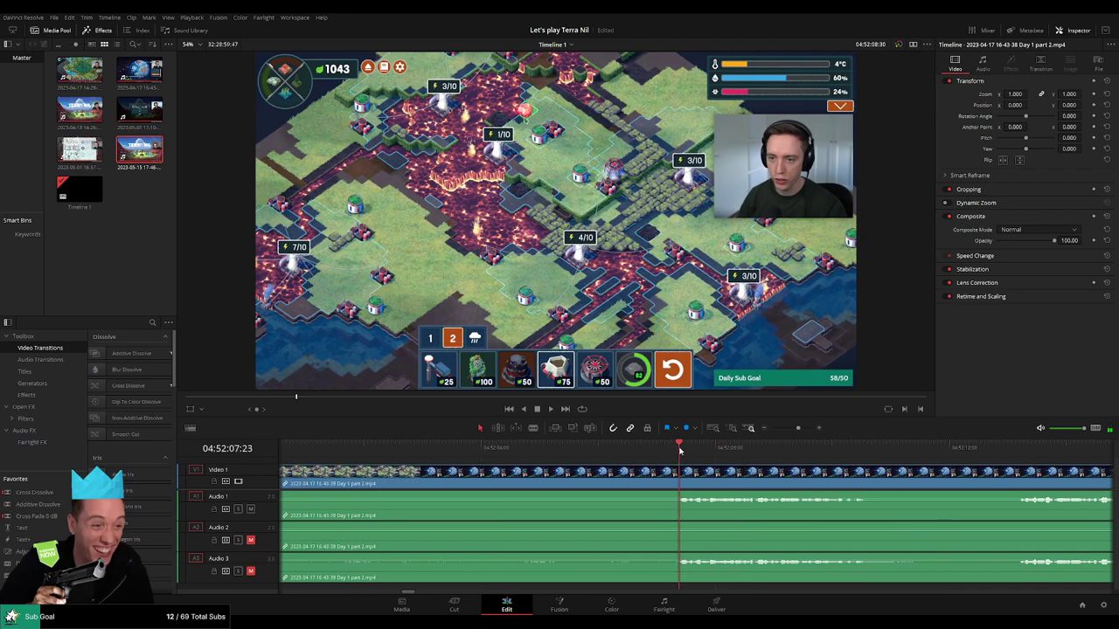
pyautogui.click(625, 451)
pyautogui.click(626, 451)
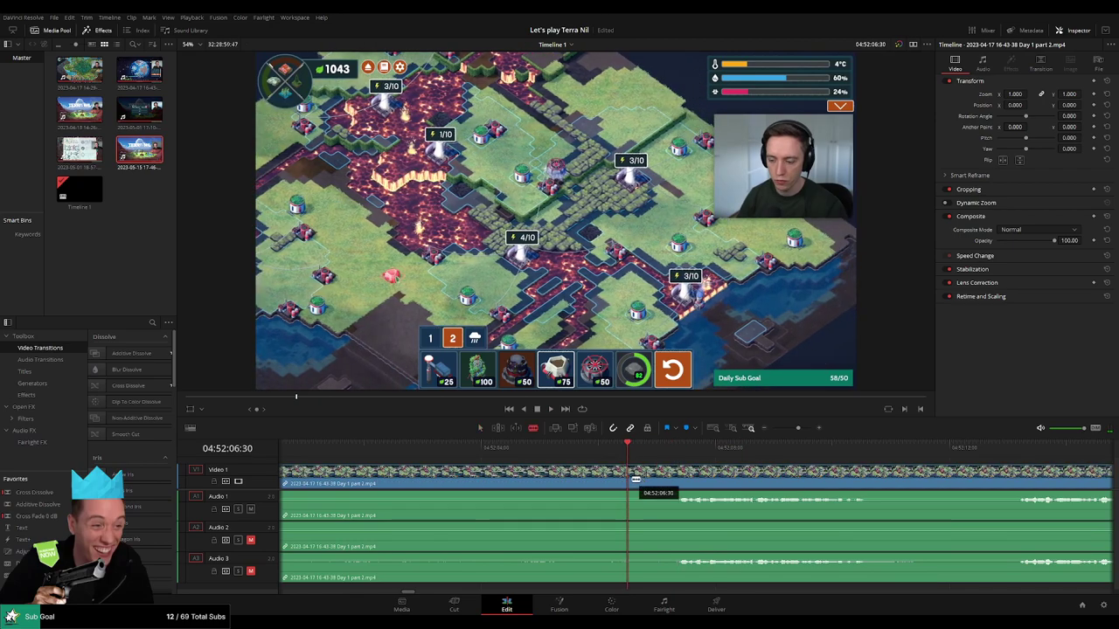
pyautogui.click(636, 479)
pyautogui.press('a')
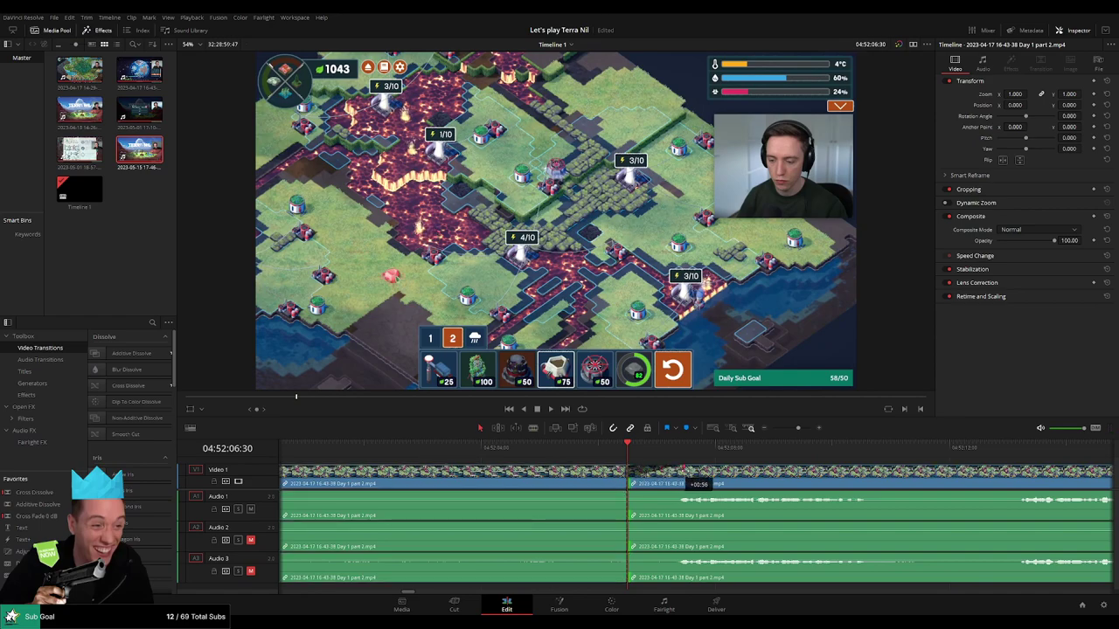
# Fade the video and all three audio tracks out and in by about one second around the 04:52:06:30 cut and play it back
pyautogui.moveTo(702, 467); pyautogui.dragTo(706, 468)
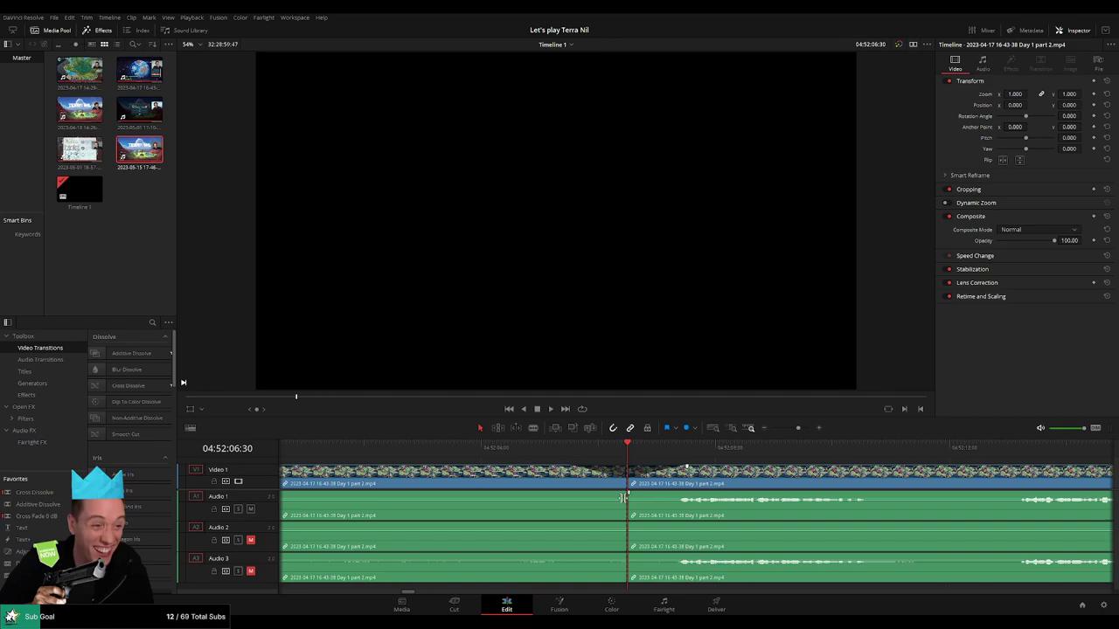
pyautogui.moveTo(624, 495); pyautogui.dragTo(687, 495)
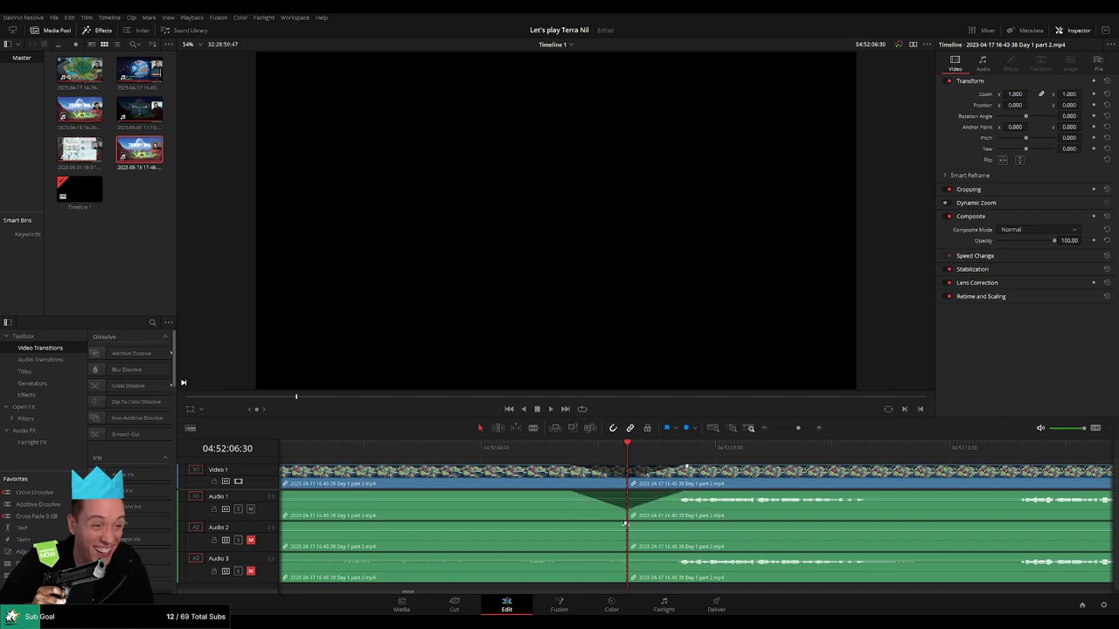
pyautogui.moveTo(625, 523); pyautogui.dragTo(682, 524)
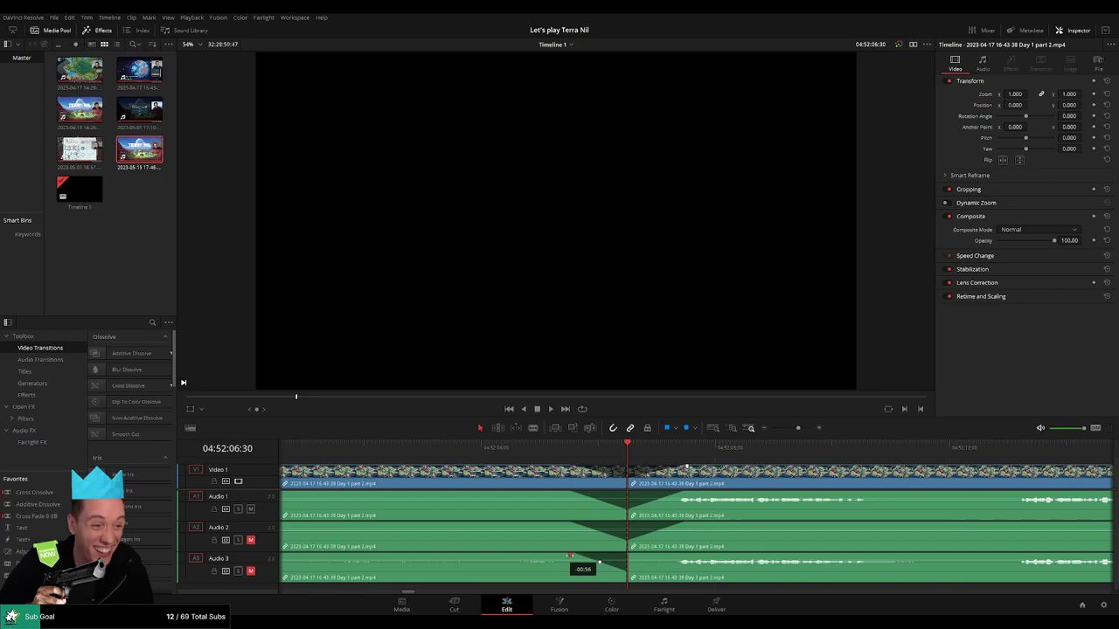
pyautogui.moveTo(626, 555); pyautogui.dragTo(680, 556)
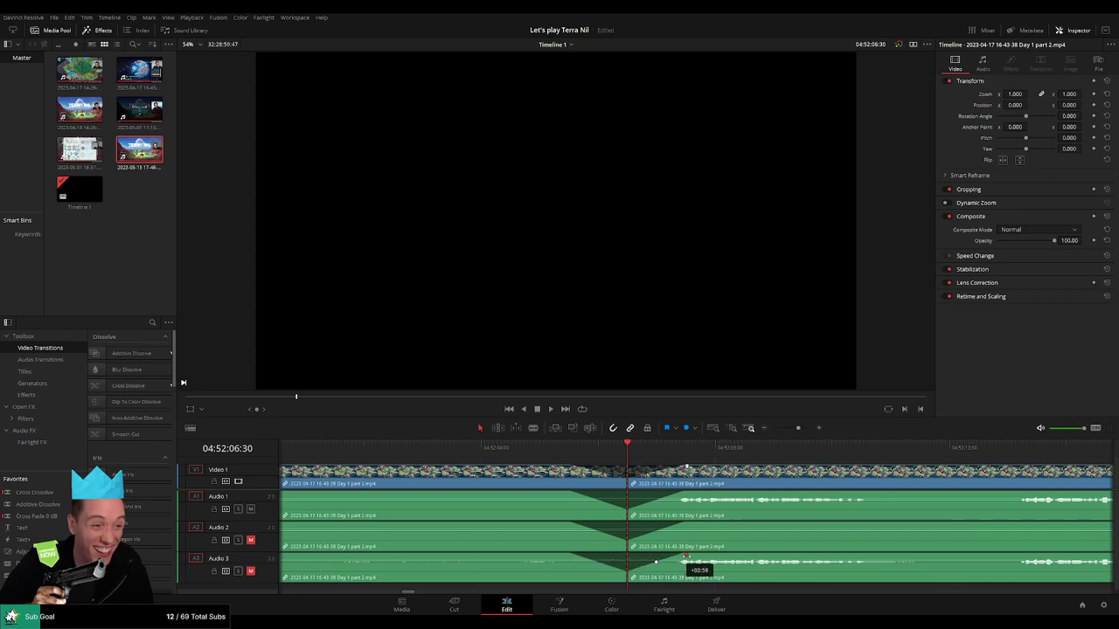
pyautogui.click(557, 449)
pyautogui.press('space')
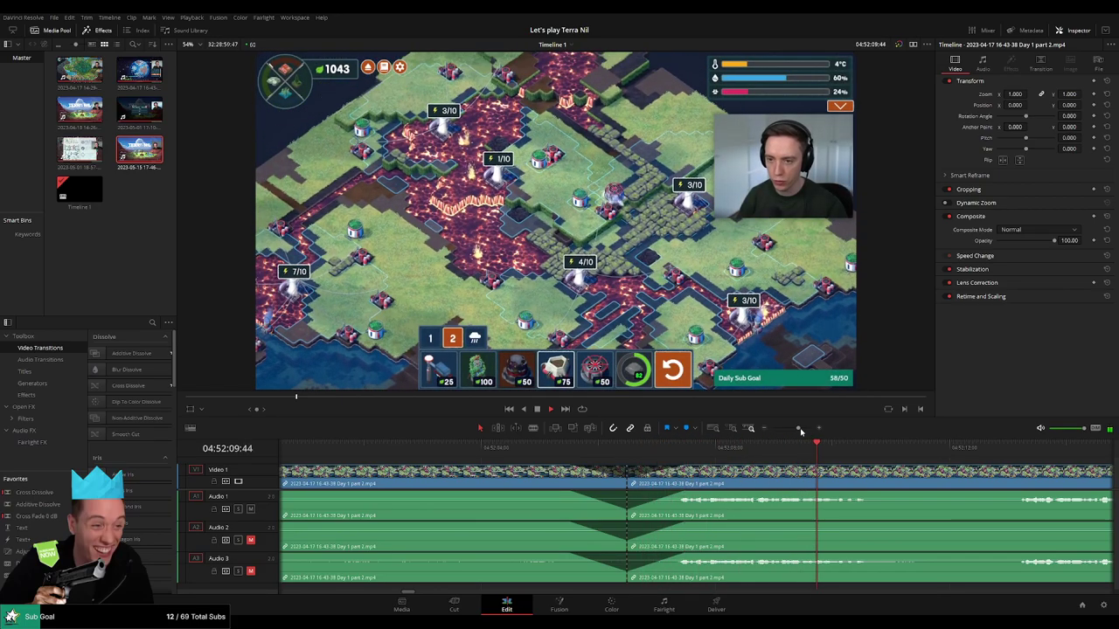
# Separate the remaining Day 1 part 2 section from the third episode by moving it past the six-hour mark on the timeline
pyautogui.moveTo(798, 430); pyautogui.dragTo(763, 430)
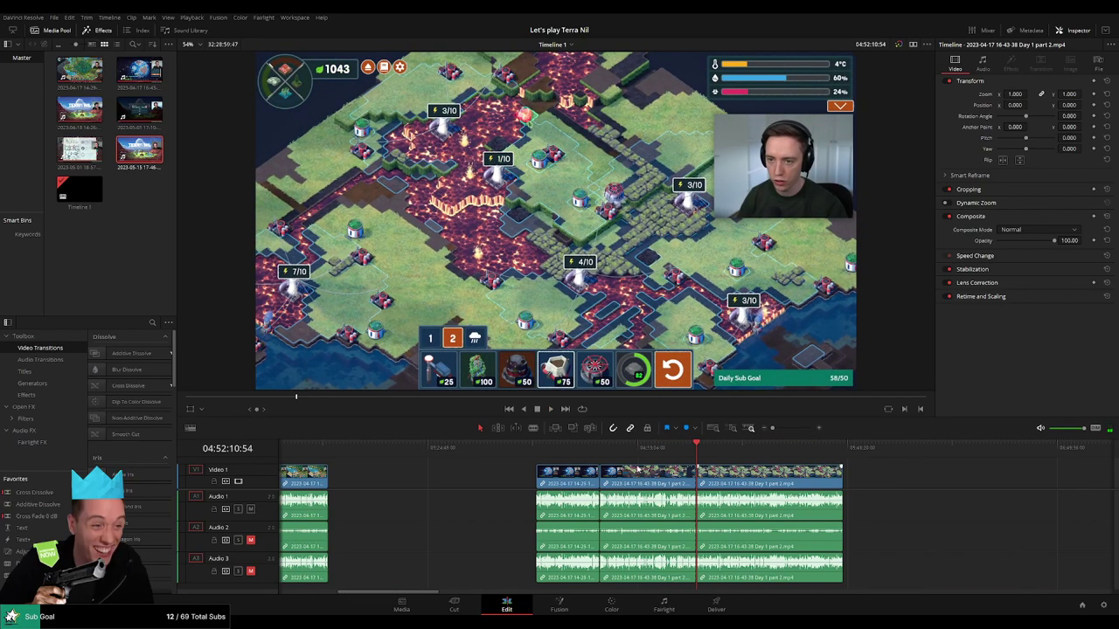
pyautogui.click(537, 453)
pyautogui.click(696, 453)
pyautogui.hscroll(5, 725, 475)
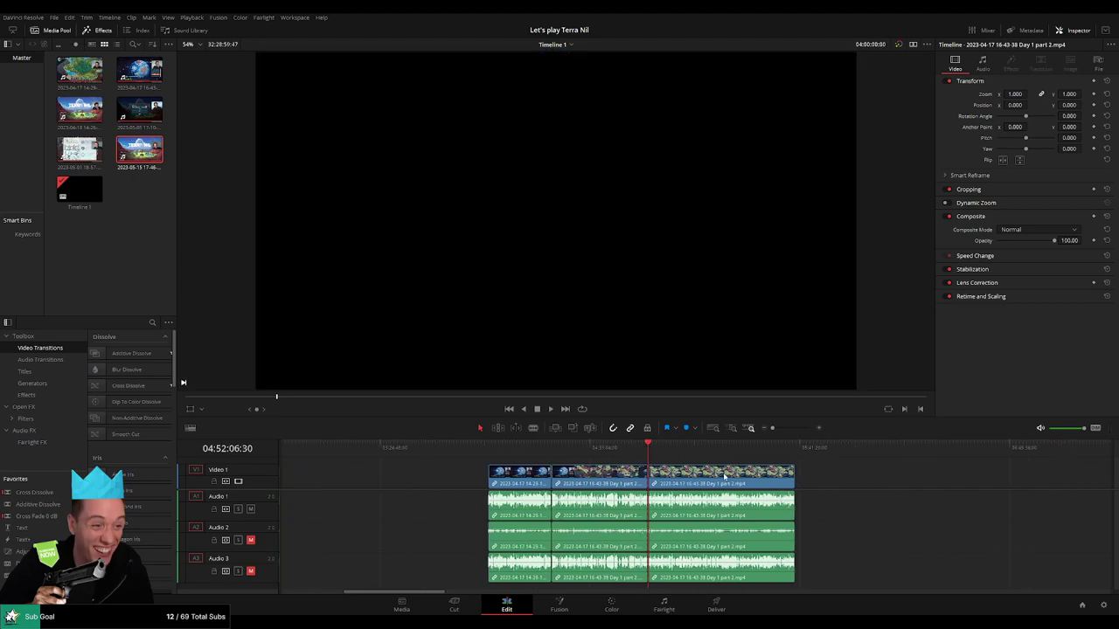
pyautogui.moveTo(407, 482); pyautogui.dragTo(734, 481)
pyautogui.click(569, 480)
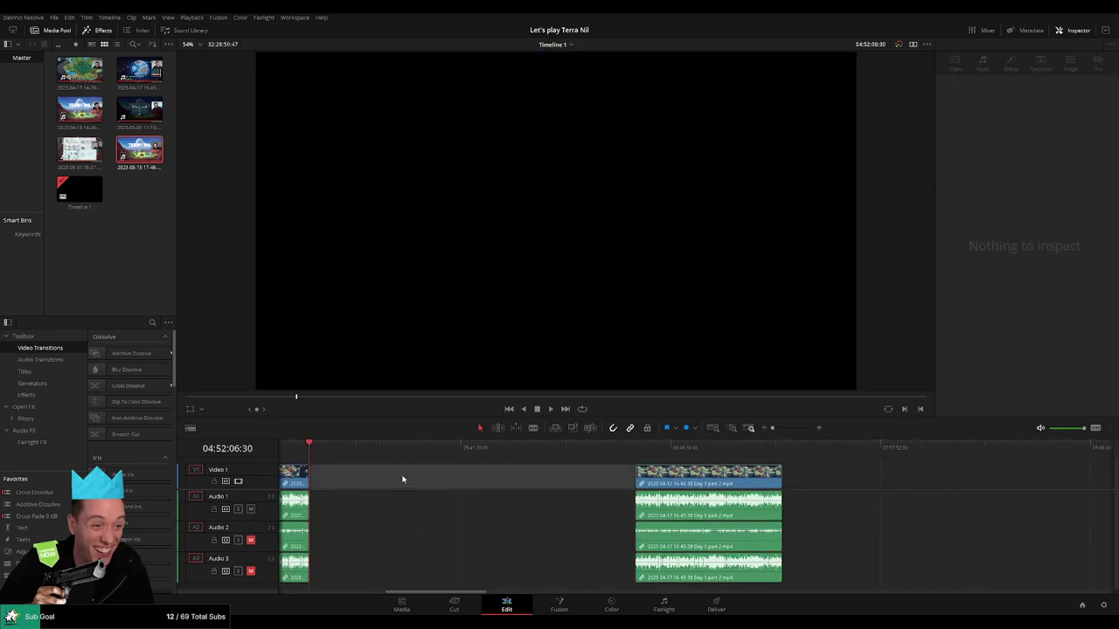
# Place the playhead at 06:00:00:00 and snap the start of the remaining Day 1 part 2 section to it
pyautogui.moveTo(464, 468); pyautogui.dragTo(505, 470)
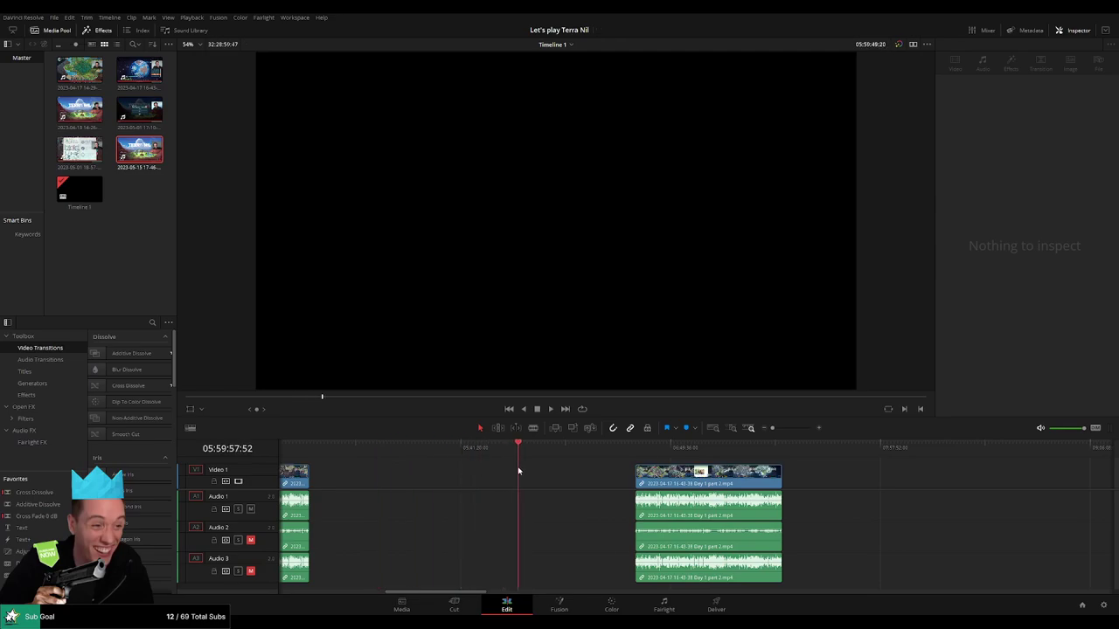
pyautogui.scroll(3, 592, 474)
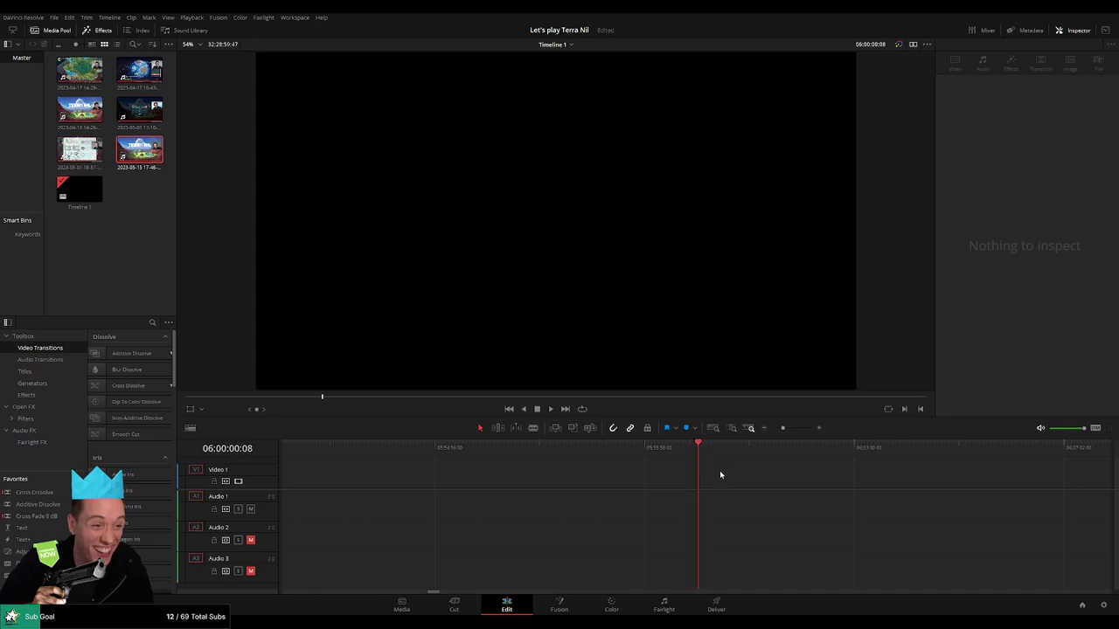
pyautogui.moveTo(784, 428); pyautogui.dragTo(761, 432)
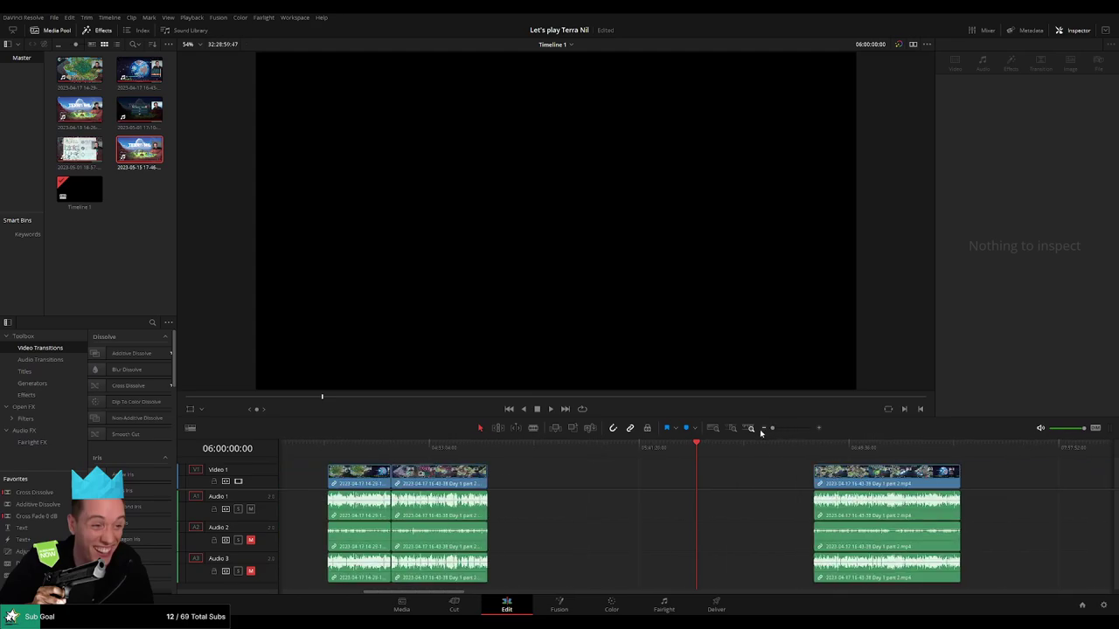
pyautogui.moveTo(834, 475); pyautogui.dragTo(717, 476)
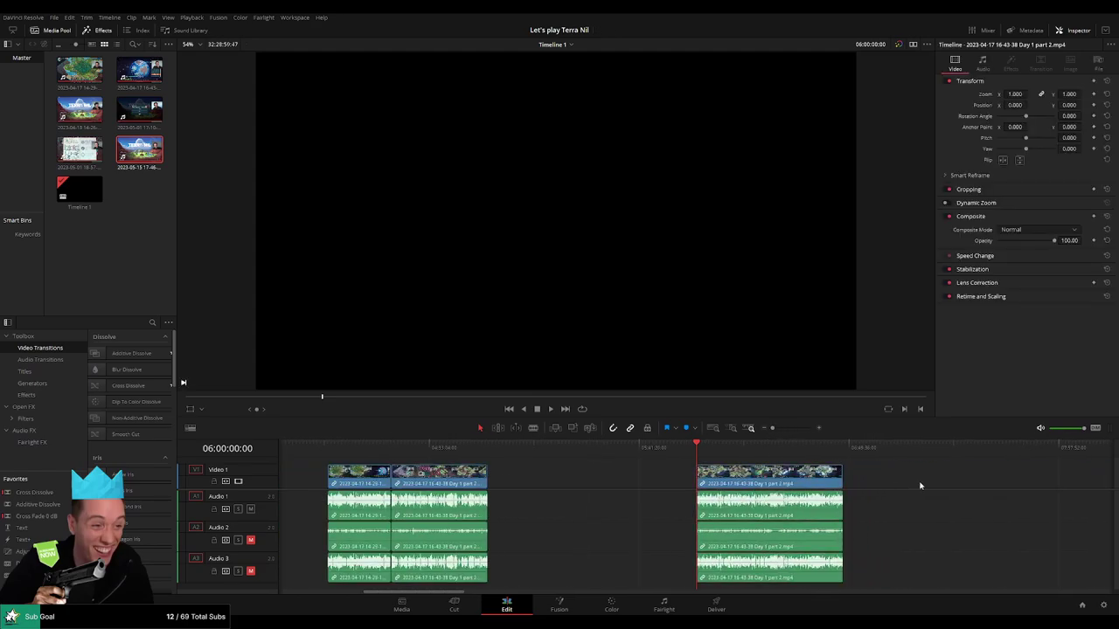
# Bring the Day 2 recording directly against the end of the Day 1 part 2 section at 06:47:47:39
pyautogui.hscroll(5, 613, 470)
pyautogui.press('space')
pyautogui.click(539, 447)
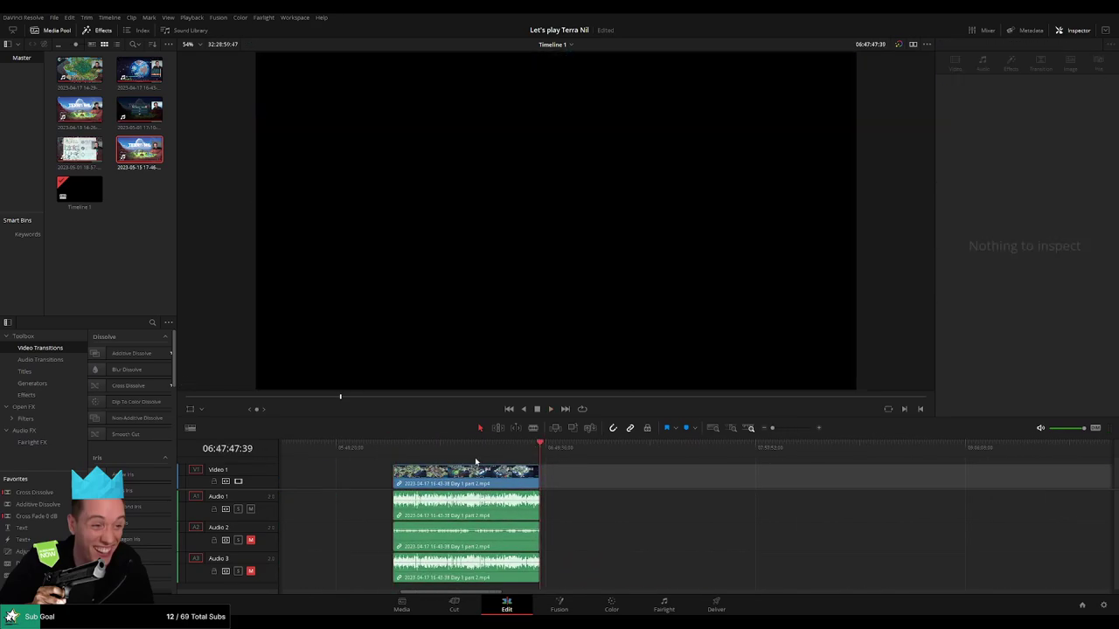
pyautogui.click(396, 448)
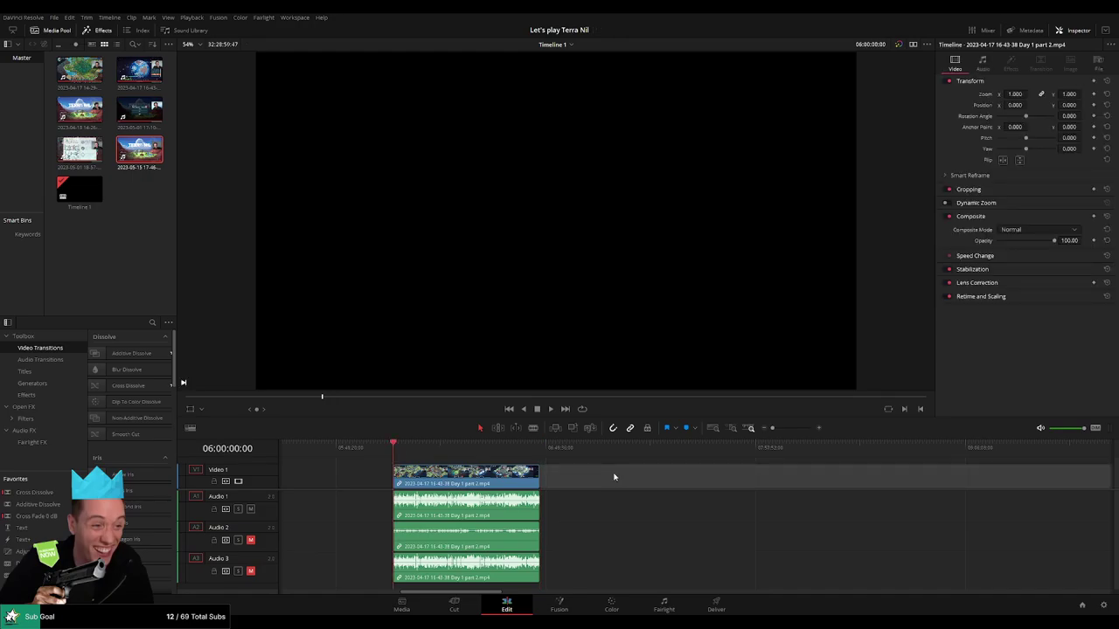
pyautogui.press('space')
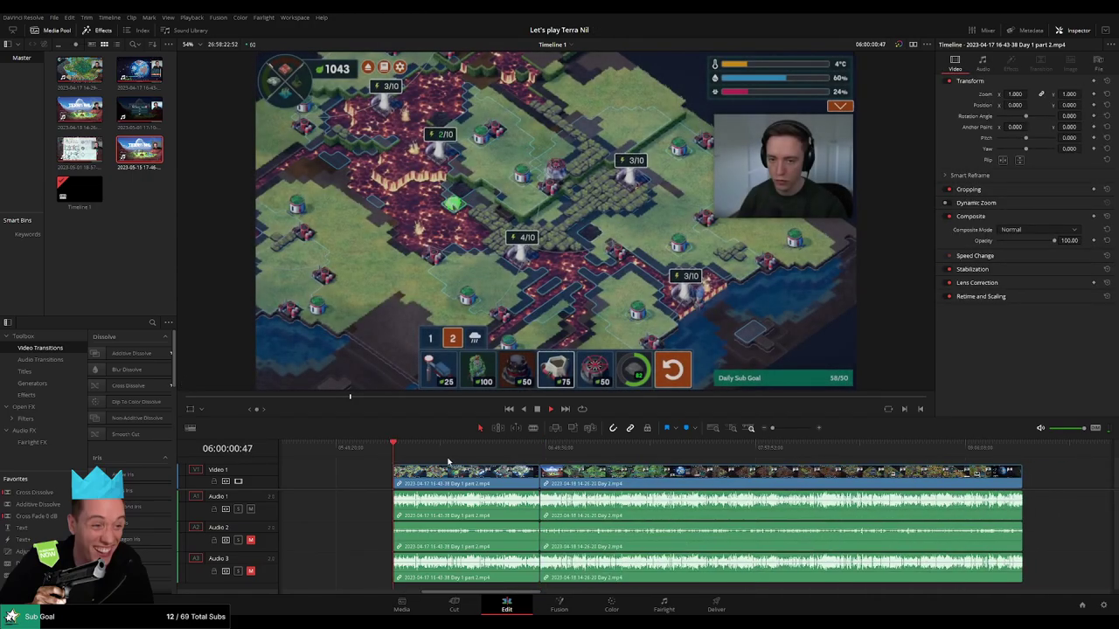
# Add transitions on the video and all audio tracks at the join between Day 1 part 2 and Day 2, and play it back
pyautogui.moveTo(416, 453); pyautogui.dragTo(540, 455)
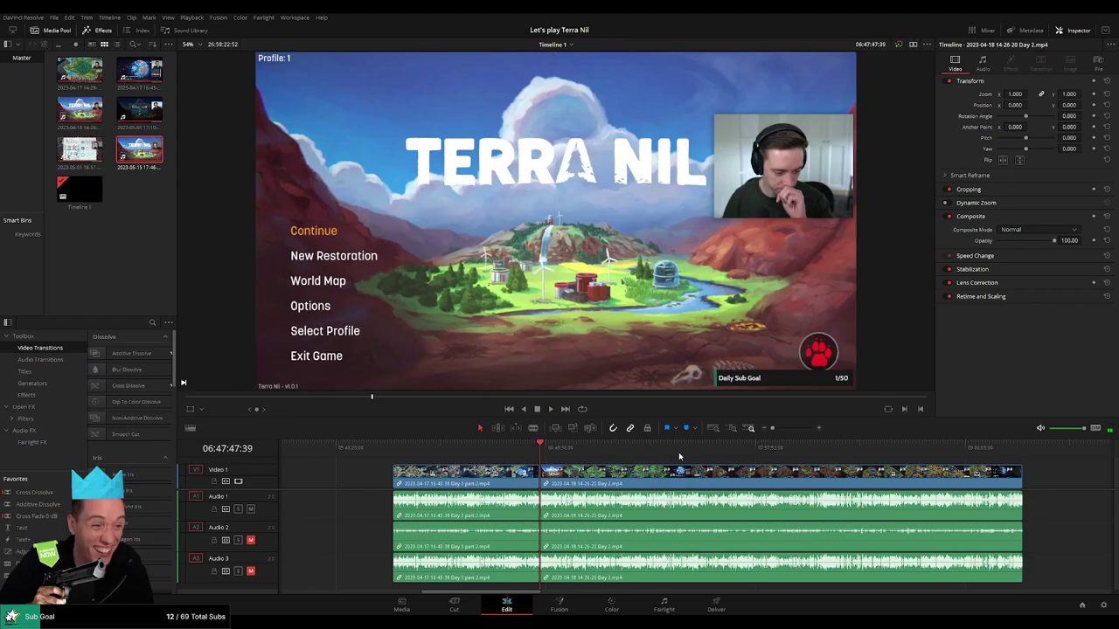
pyautogui.moveTo(771, 429); pyautogui.dragTo(793, 429)
pyautogui.click(638, 449)
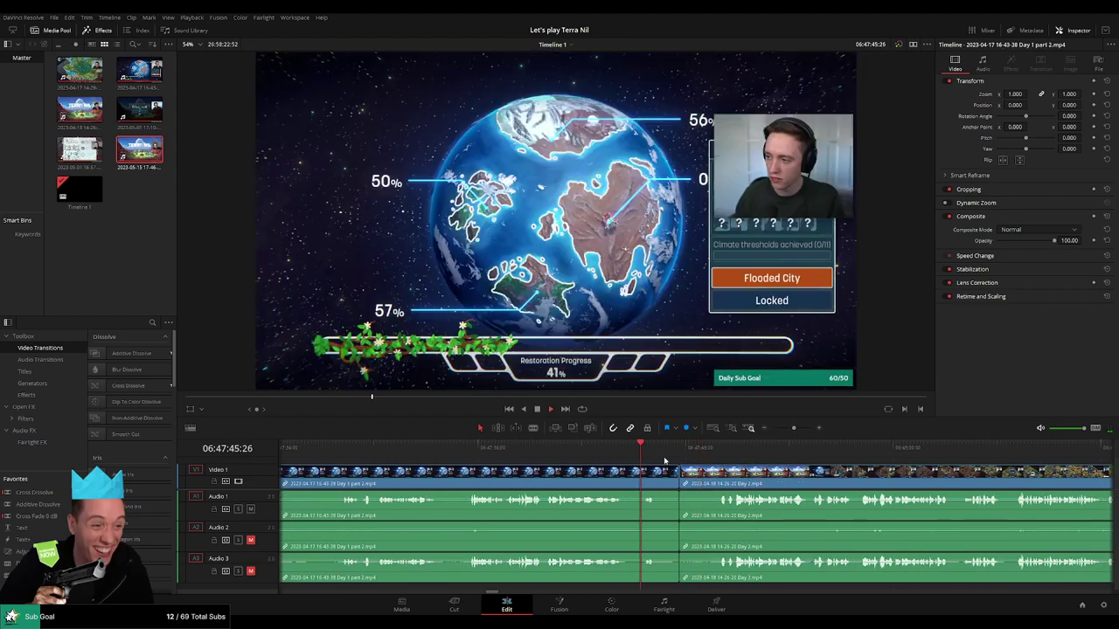
pyautogui.click(681, 480)
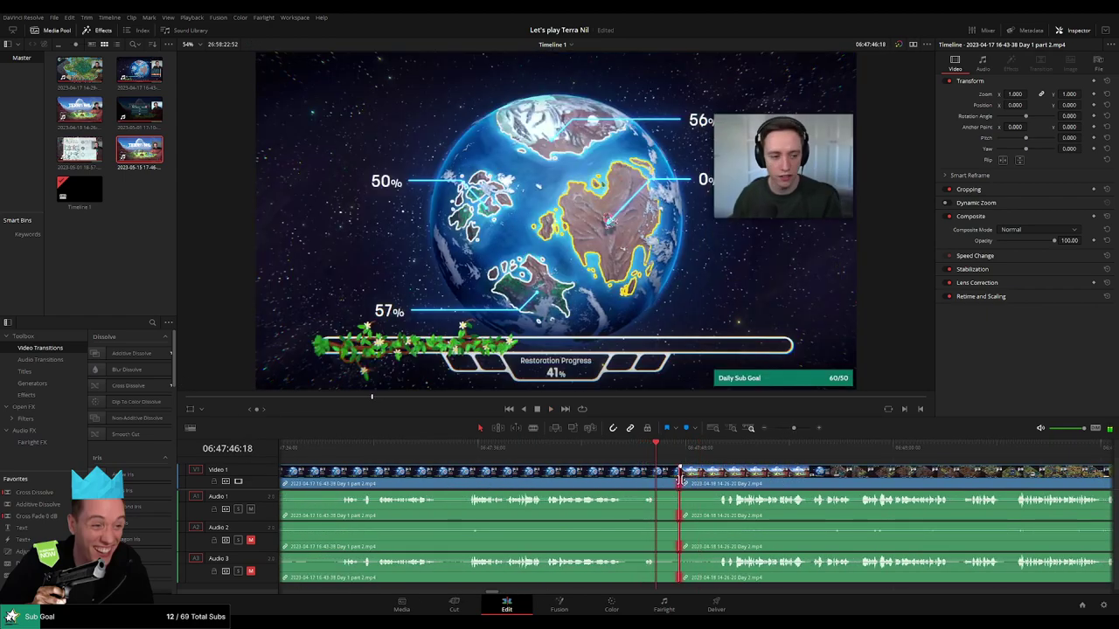
pyautogui.click(588, 363)
pyautogui.press('space')
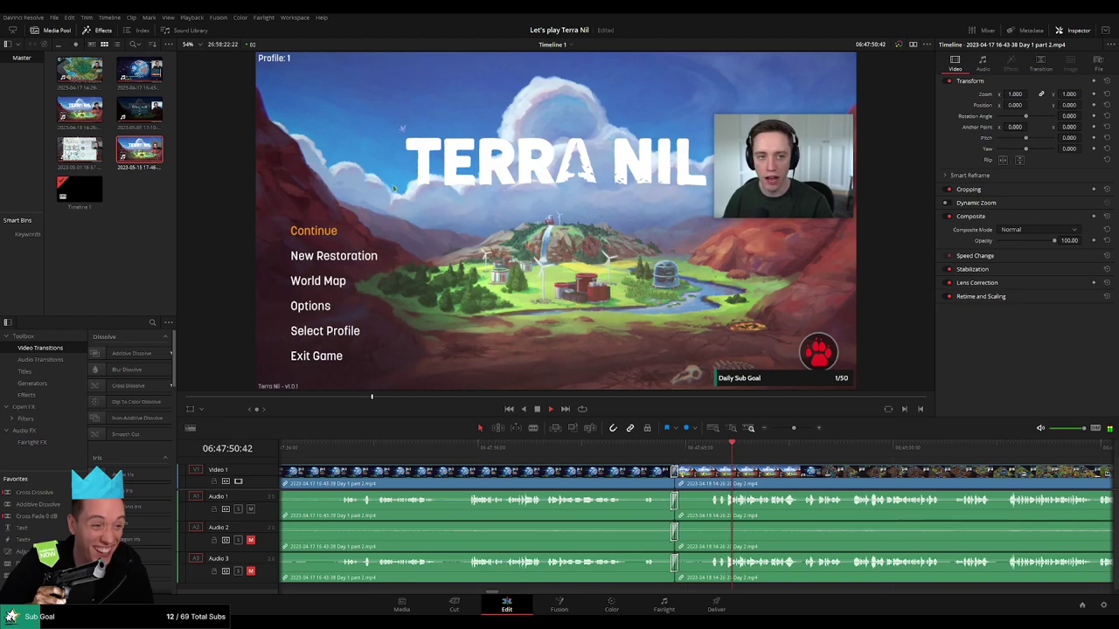
# Search the Day 2 clip for a pause in speech around 06:52 on the timeline
pyautogui.hscroll(2, 758, 472)
pyautogui.moveTo(794, 428); pyautogui.dragTo(775, 428)
pyautogui.moveTo(719, 482); pyautogui.dragTo(513, 485)
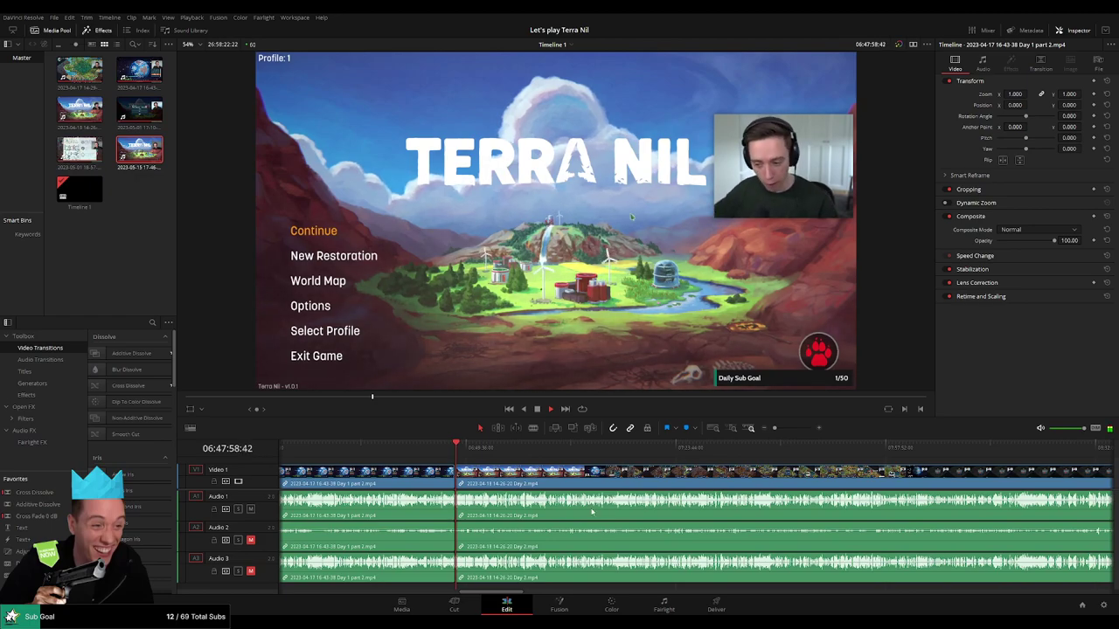
pyautogui.hscroll(1, 424, 478)
pyautogui.click(388, 451)
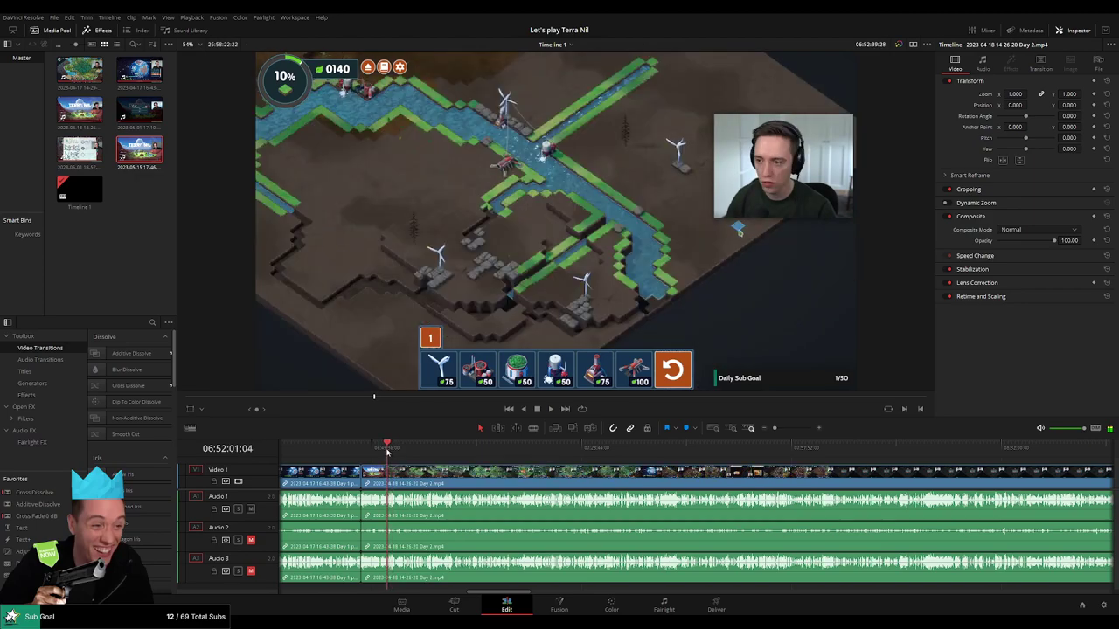
pyautogui.scroll(6, 641, 482)
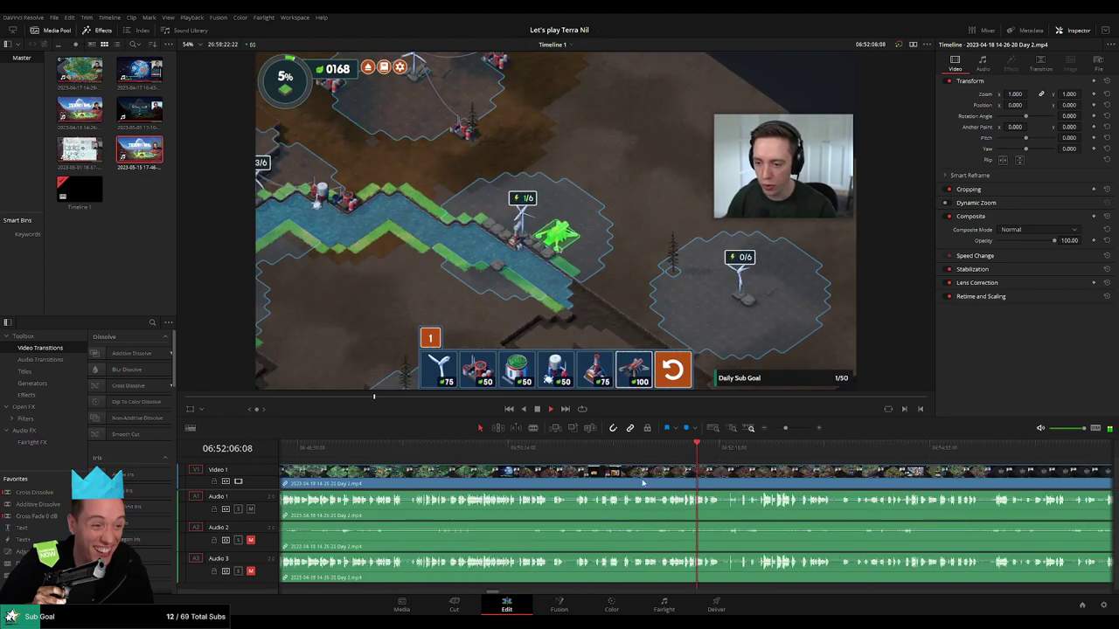
pyautogui.click(595, 446)
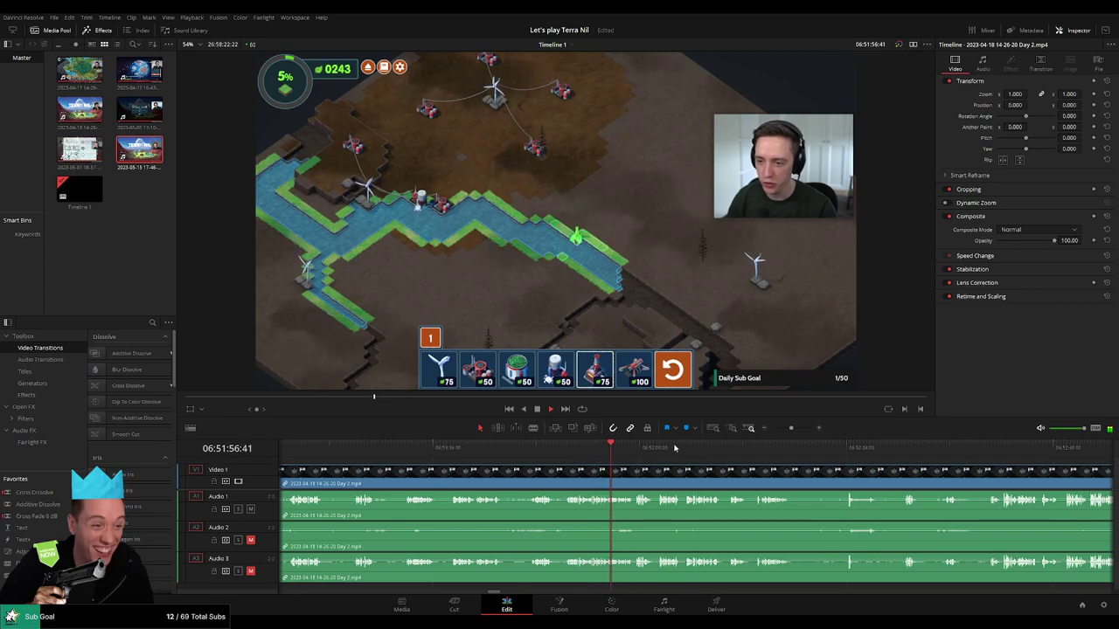
pyautogui.click(727, 445)
pyautogui.click(571, 446)
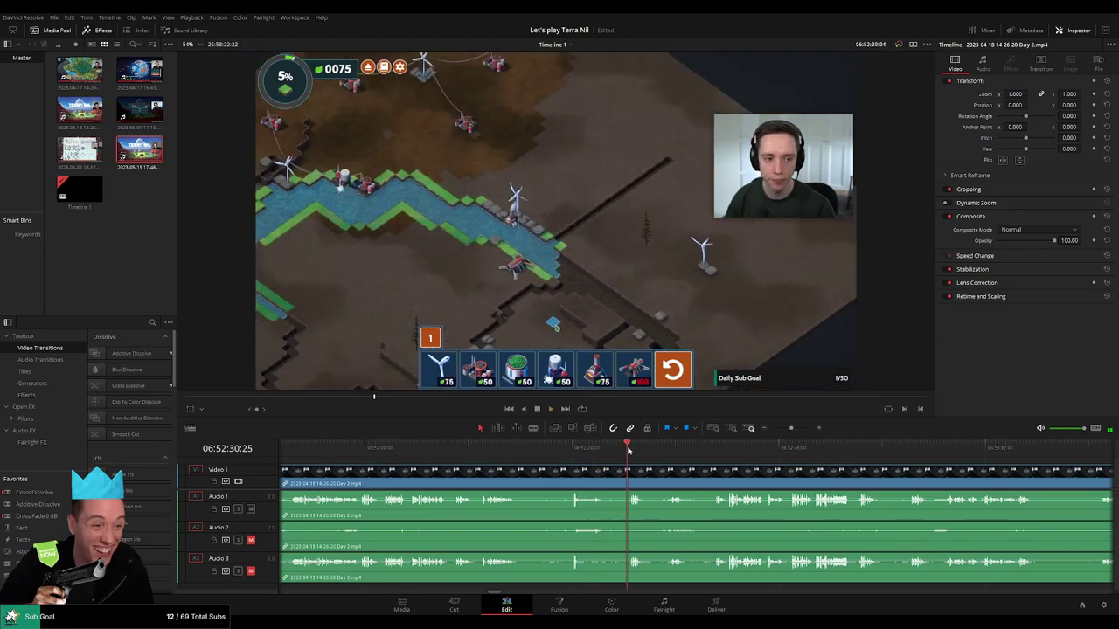
pyautogui.click(663, 454)
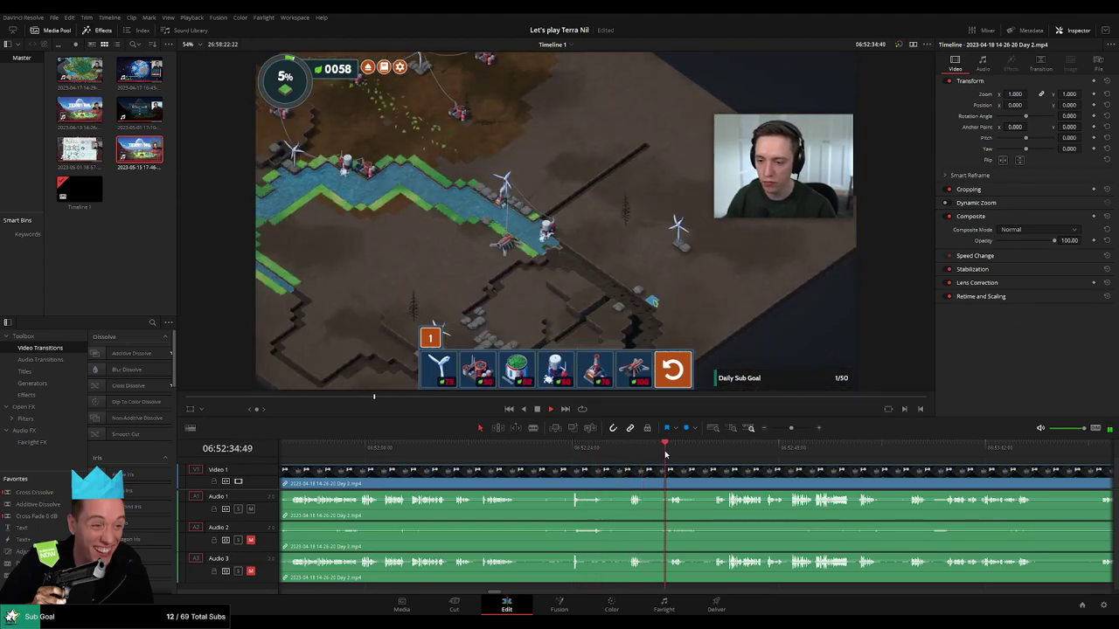
pyautogui.hscroll(3, 624, 472)
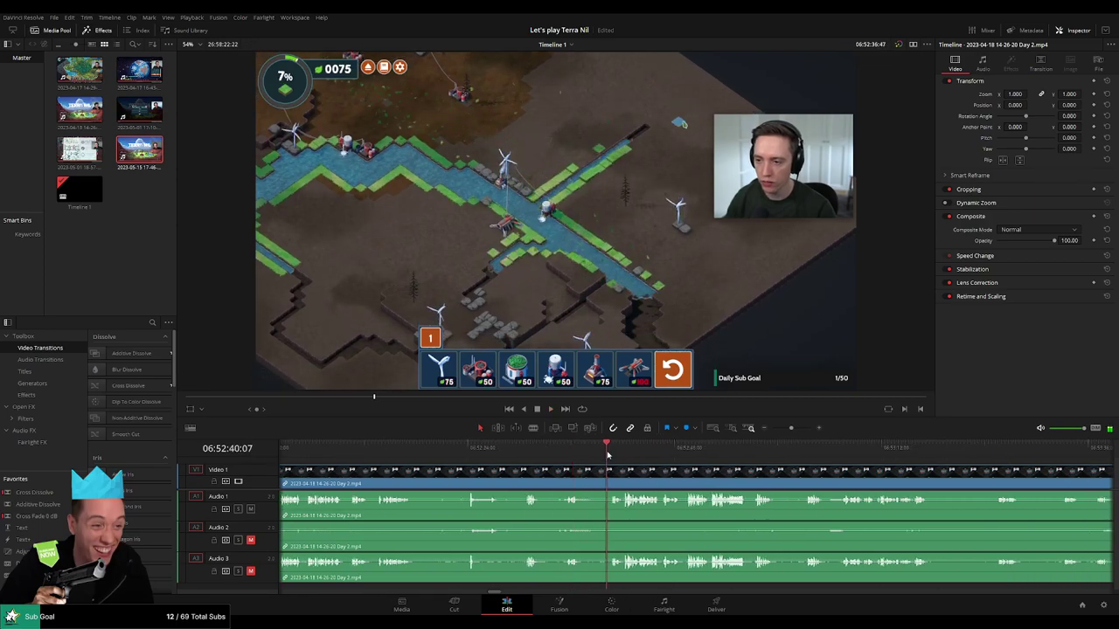
# Split the Day 2 video and all audio tracks at 06:52:40:00, in the pause before speech resumes
pyautogui.click(657, 448)
pyautogui.moveTo(659, 449); pyautogui.dragTo(619, 447)
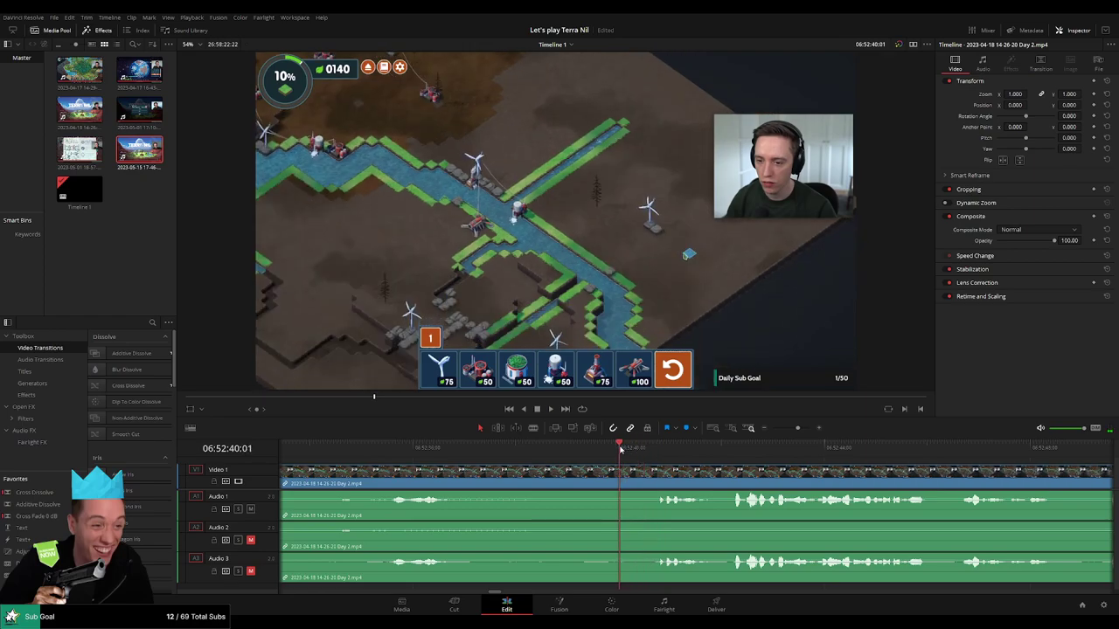
pyautogui.press('Left')
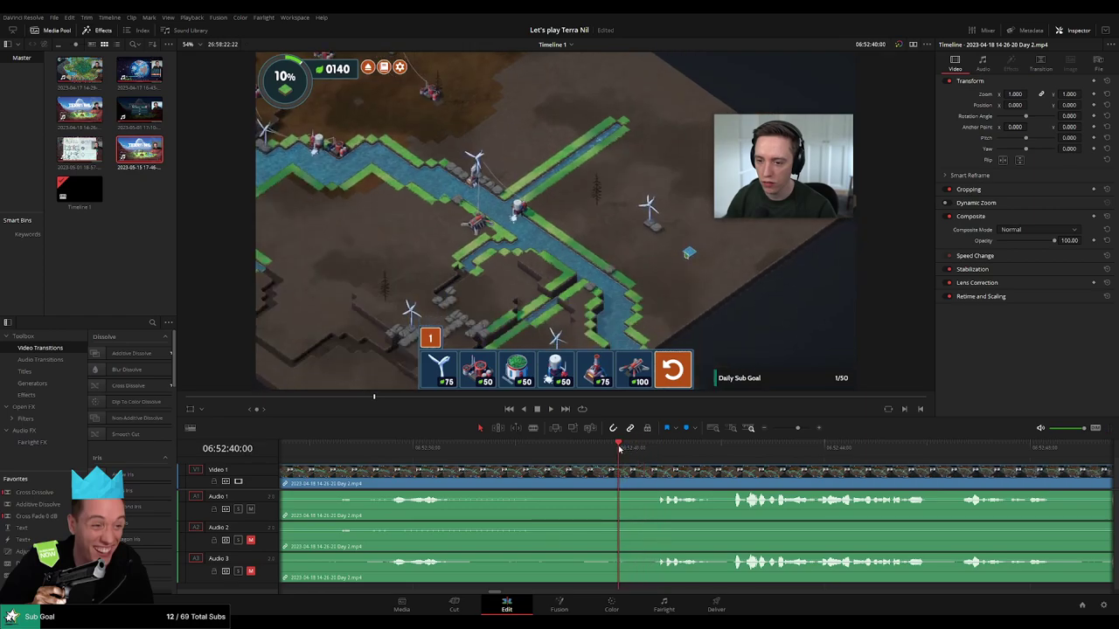
pyautogui.hotkey('ctrl', 'b')
# Fade the Day 2 video and all three audio tracks out and in by about one second around the 06:52:40:00 cut and play it back
pyautogui.moveTo(624, 476); pyautogui.dragTo(559, 468)
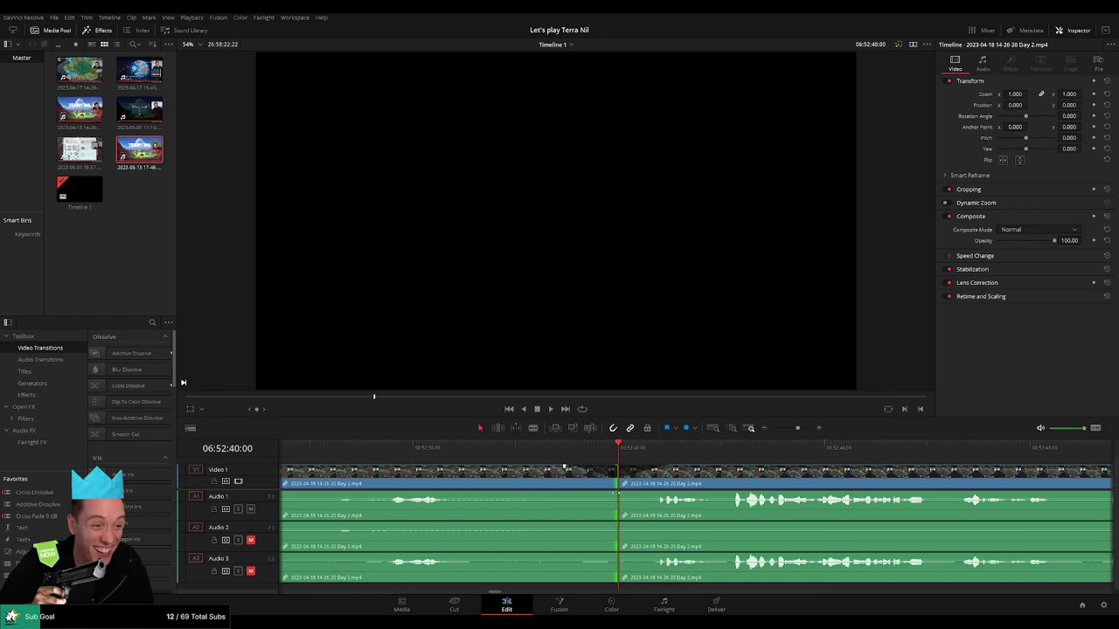
pyautogui.moveTo(616, 492); pyautogui.dragTo(652, 493)
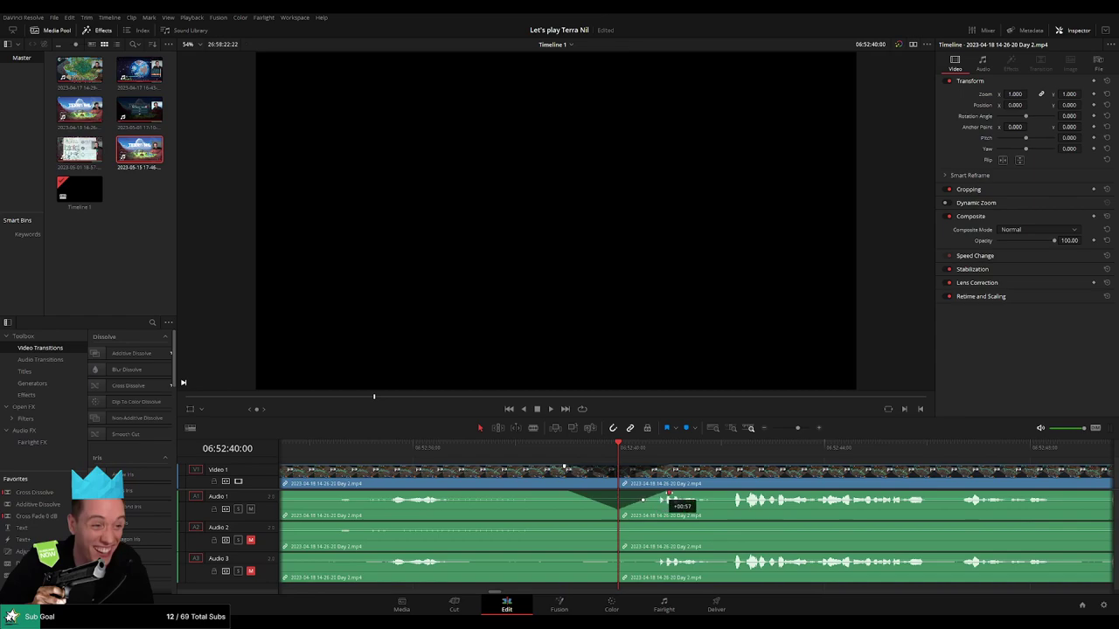
pyautogui.moveTo(613, 527); pyautogui.dragTo(566, 525)
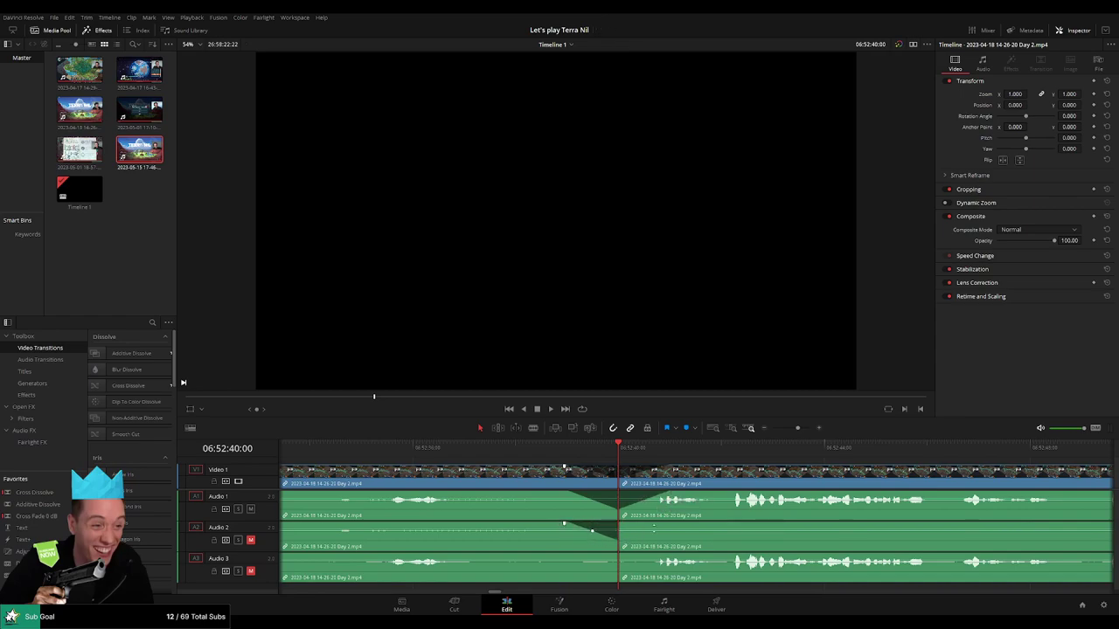
pyautogui.moveTo(619, 524); pyautogui.dragTo(656, 524)
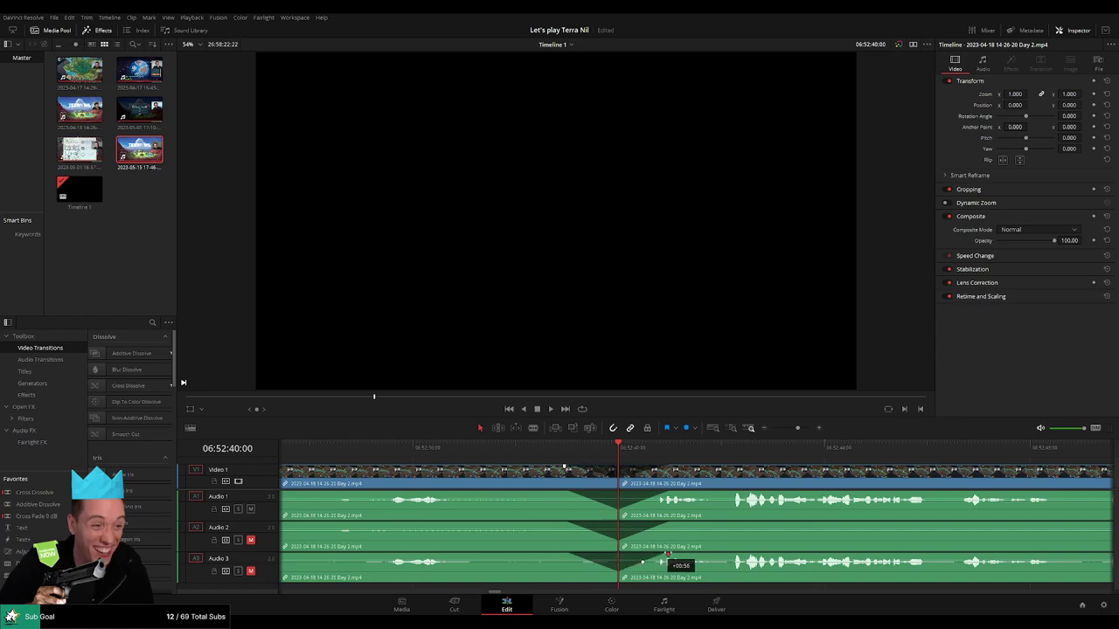
pyautogui.press('space')
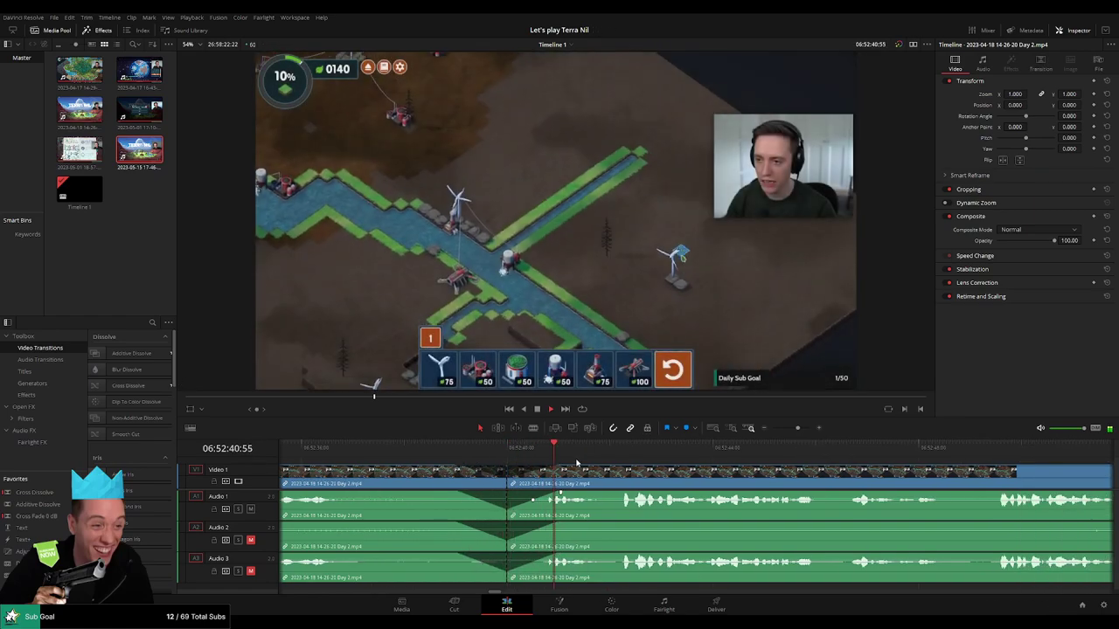
# Move the remaining Day 2 video and audio after the 06:52:40:00 cut so they start at 08:00:00:00, and play the start
pyautogui.moveTo(797, 428); pyautogui.dragTo(727, 433)
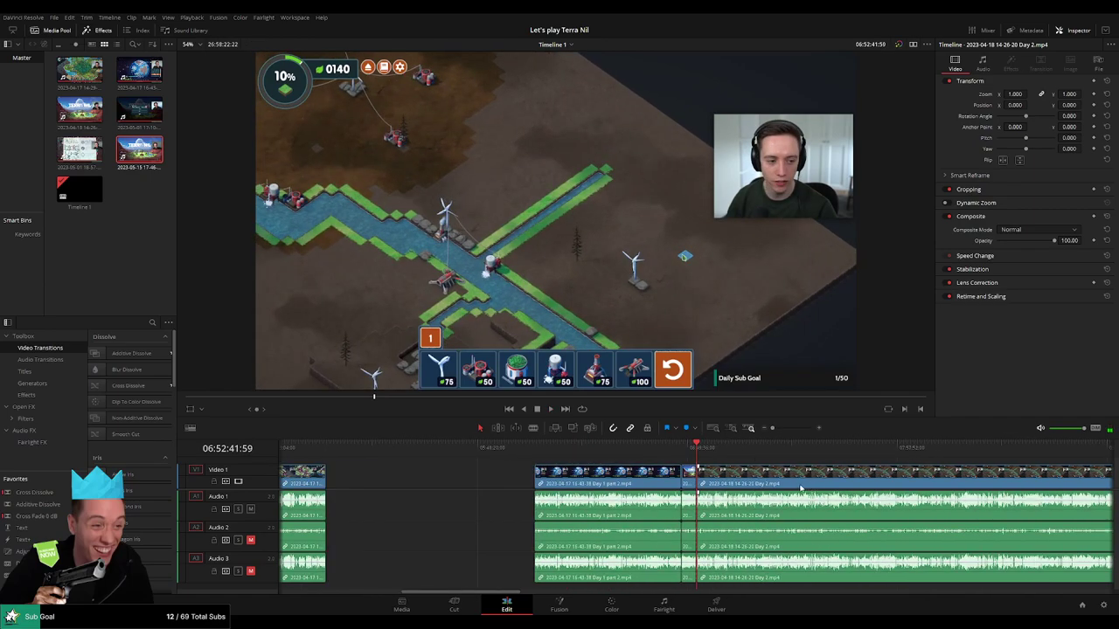
pyautogui.hscroll(5, 801, 487)
pyautogui.click(347, 449)
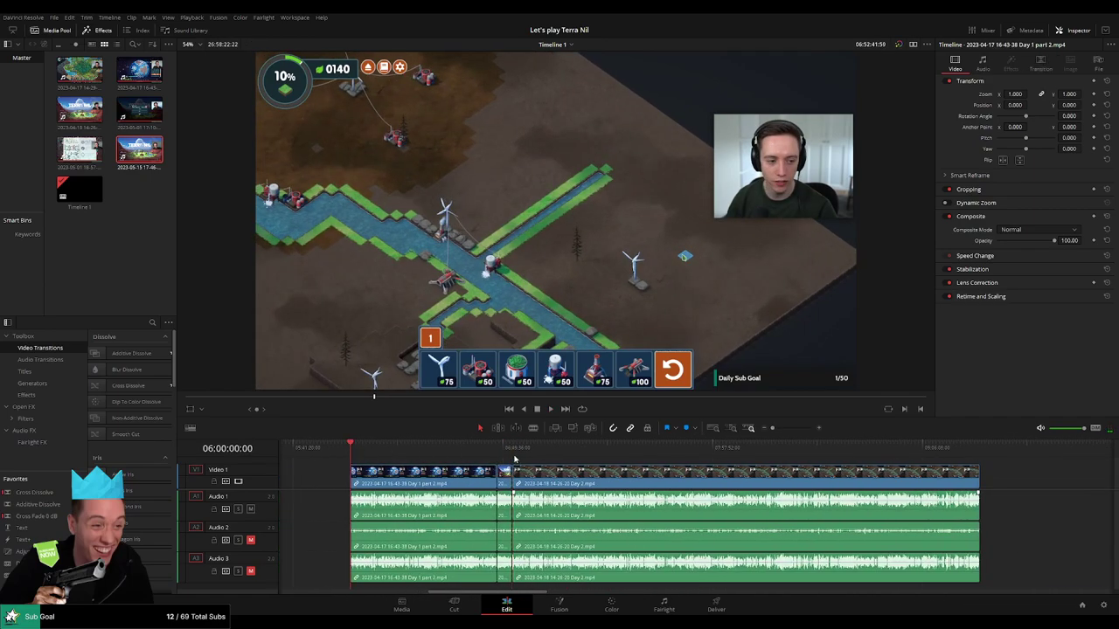
pyautogui.moveTo(741, 488)
pyautogui.mouseDown()
pyautogui.moveTo(510, 470)
pyautogui.moveTo(746, 487)
pyautogui.mouseUp()
pyautogui.click(427, 478)
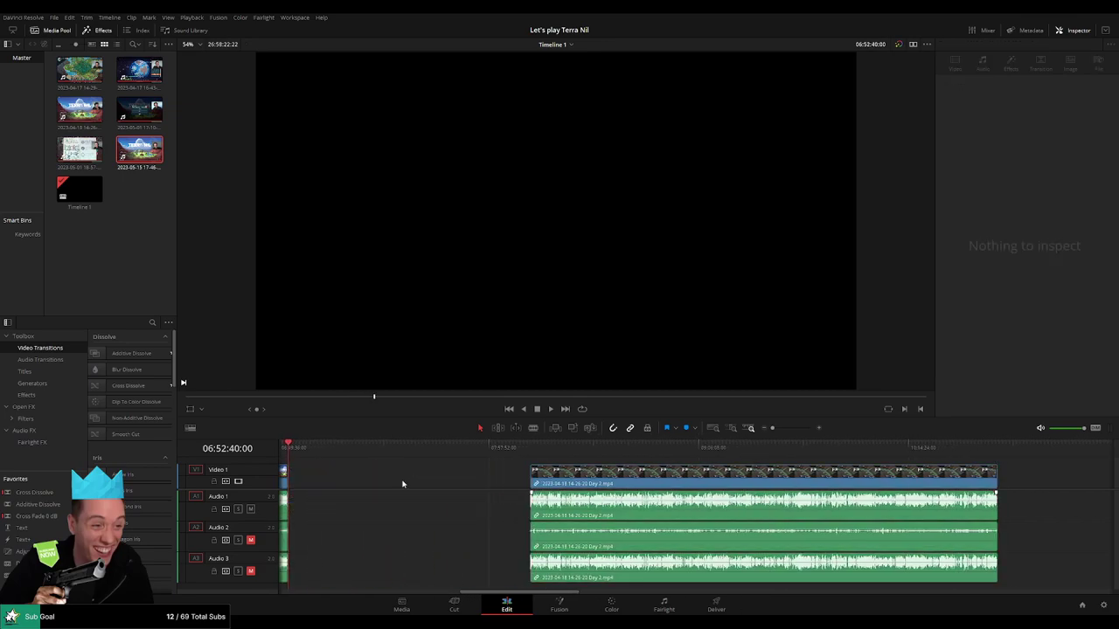
pyautogui.hscroll(-3, 534, 472)
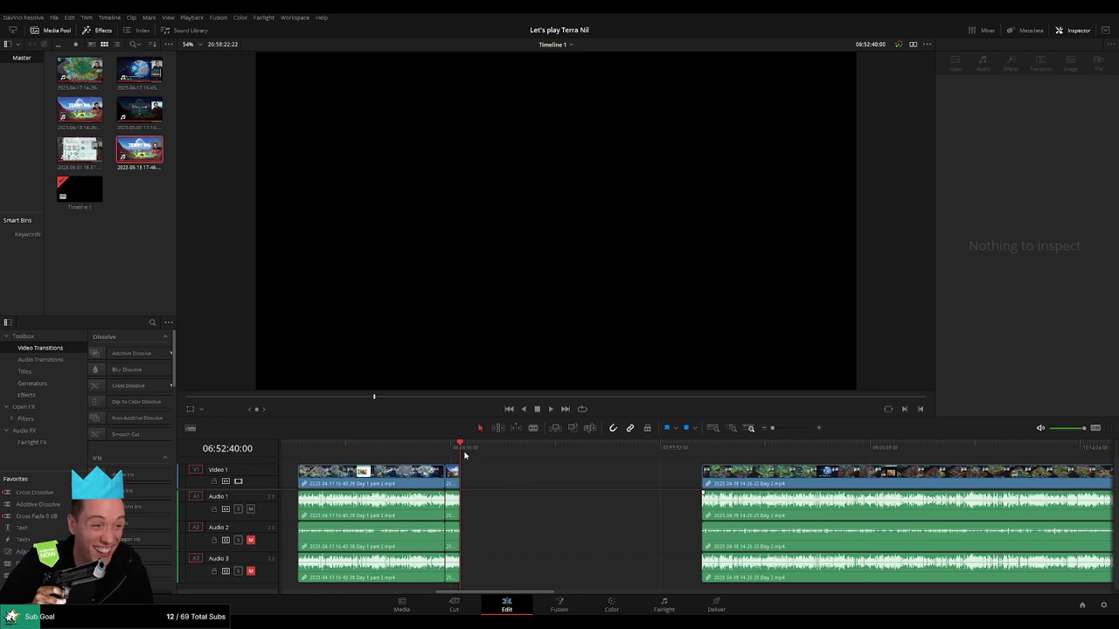
pyautogui.moveTo(464, 455); pyautogui.dragTo(579, 467)
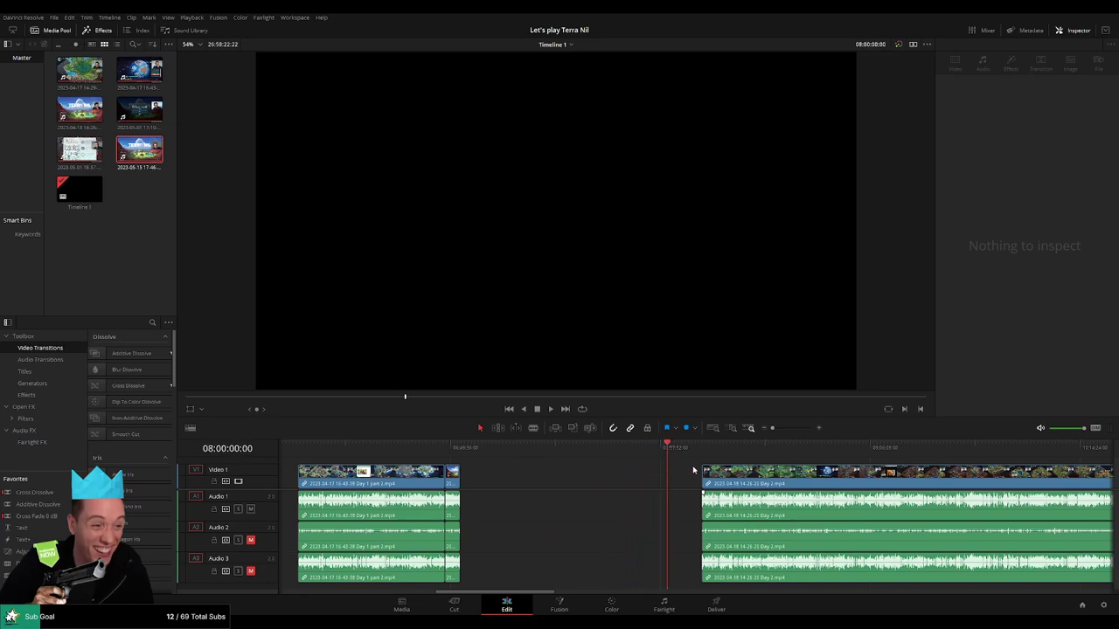
pyautogui.moveTo(703, 472); pyautogui.dragTo(669, 472)
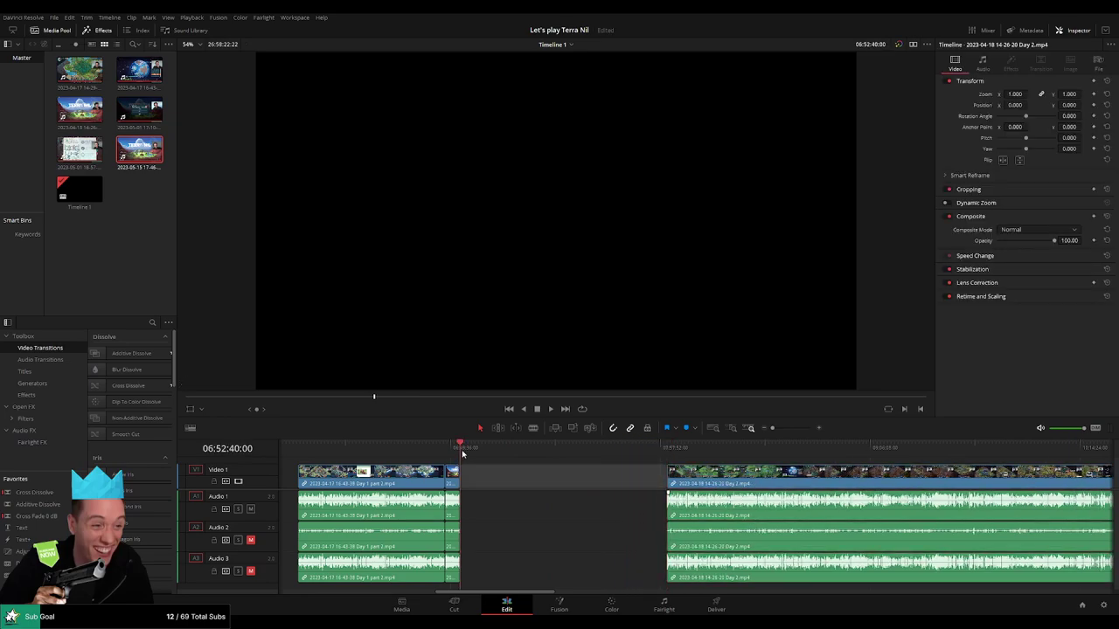
pyautogui.click(538, 478)
pyautogui.click(660, 457)
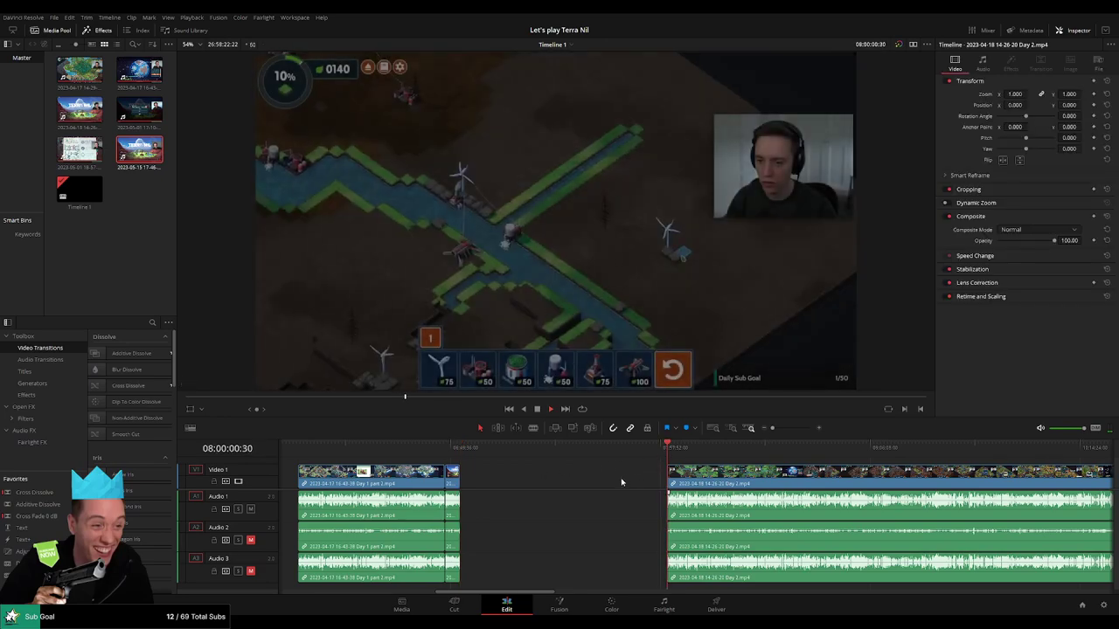
# Search the Day 2 clip for a pause in speech around 08:52 on the timeline
pyautogui.hscroll(5, 457, 475)
pyautogui.hscroll(1, 506, 472)
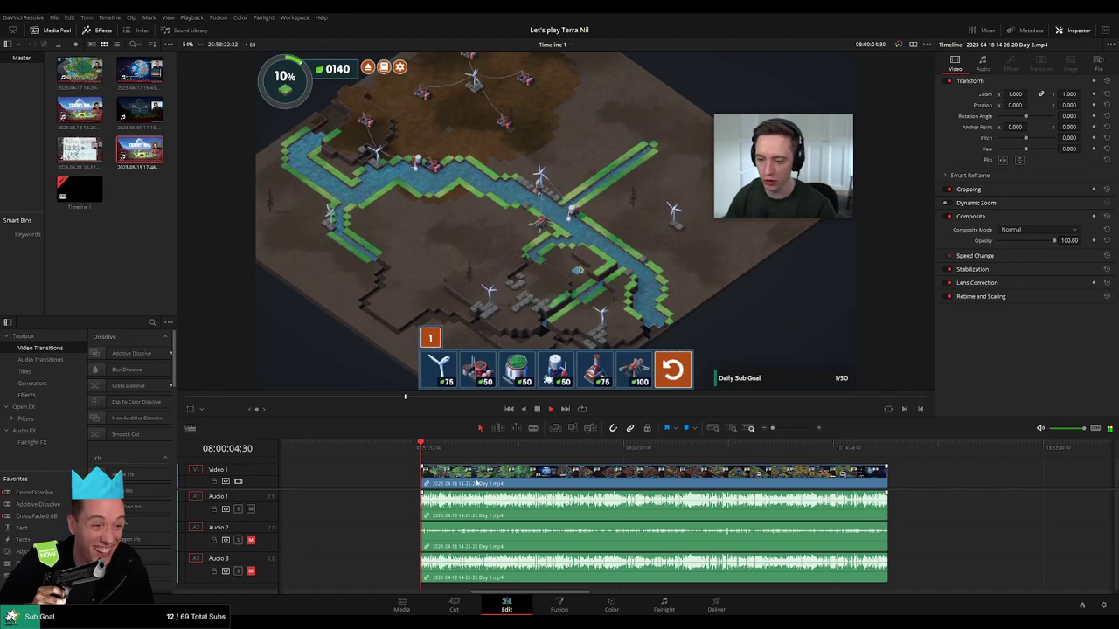
pyautogui.hscroll(2, 476, 483)
pyautogui.moveTo(348, 452); pyautogui.dragTo(499, 459)
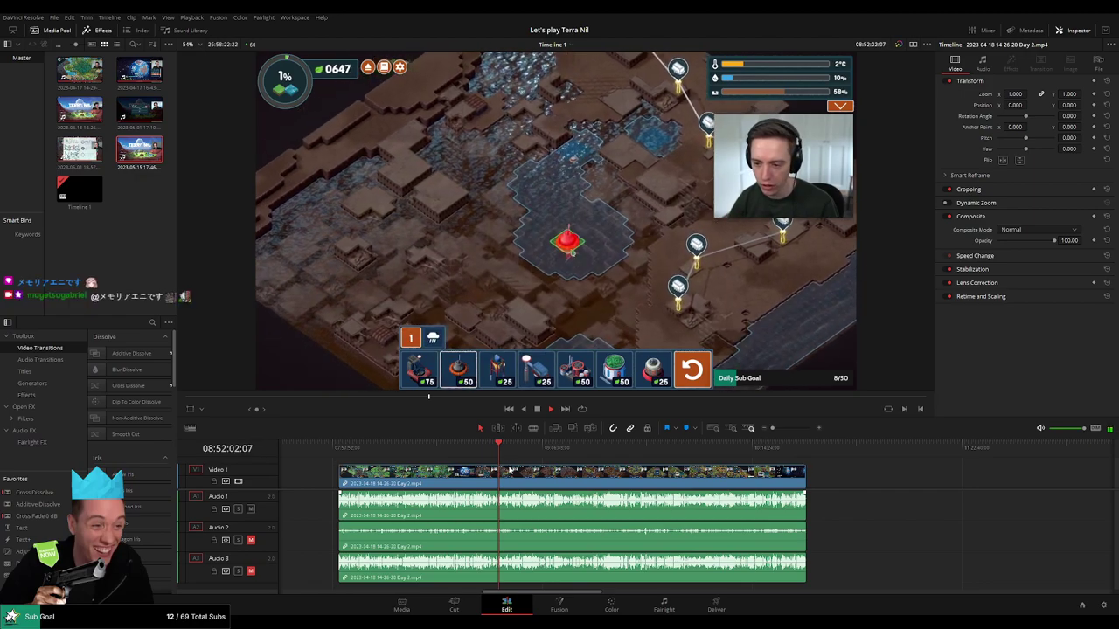
pyautogui.scroll(10, 558, 472)
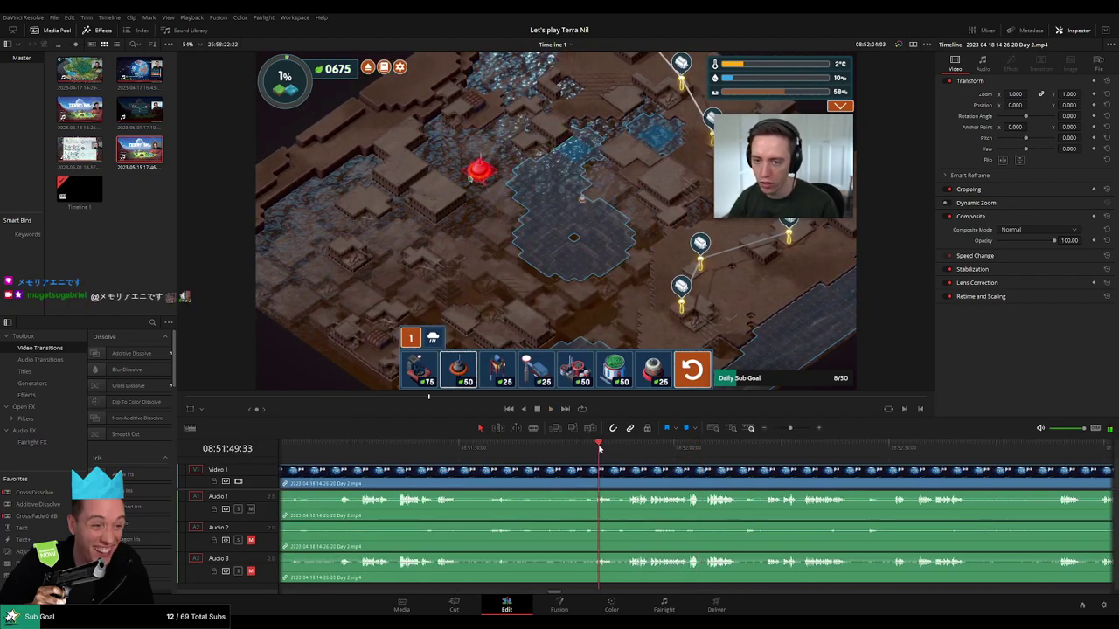
pyautogui.click(631, 450)
pyautogui.hscroll(3, 562, 462)
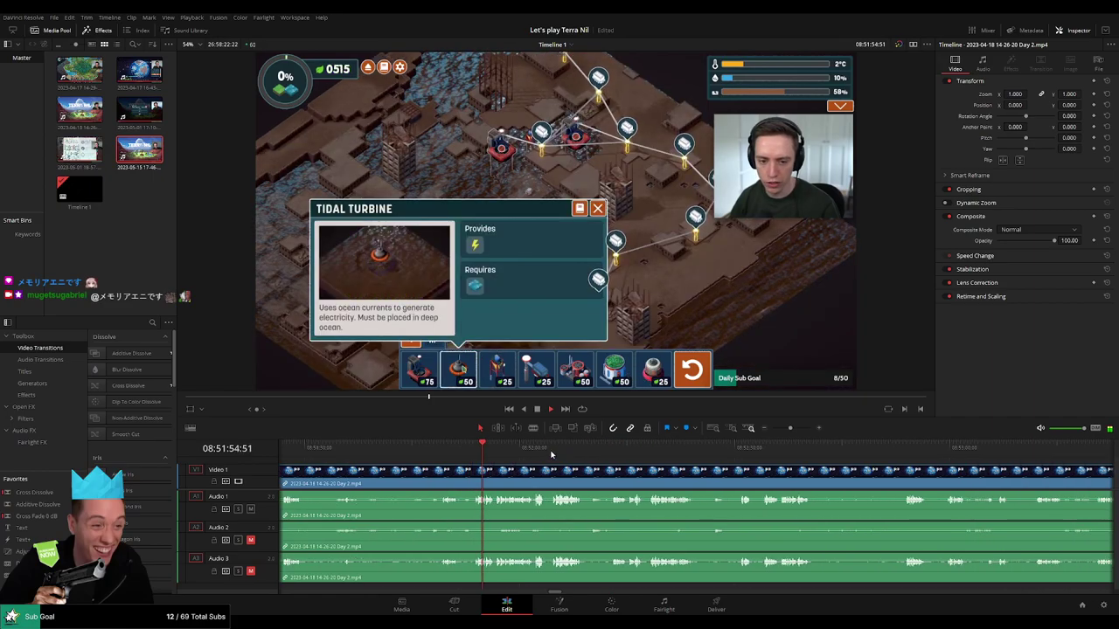
pyautogui.click(551, 454)
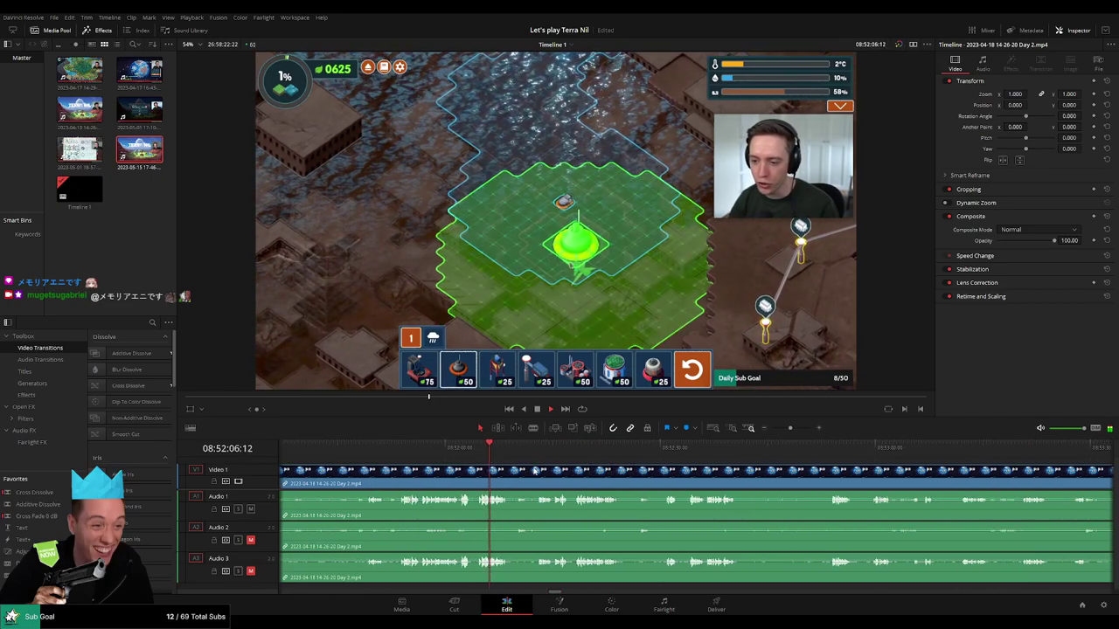
pyautogui.click(543, 448)
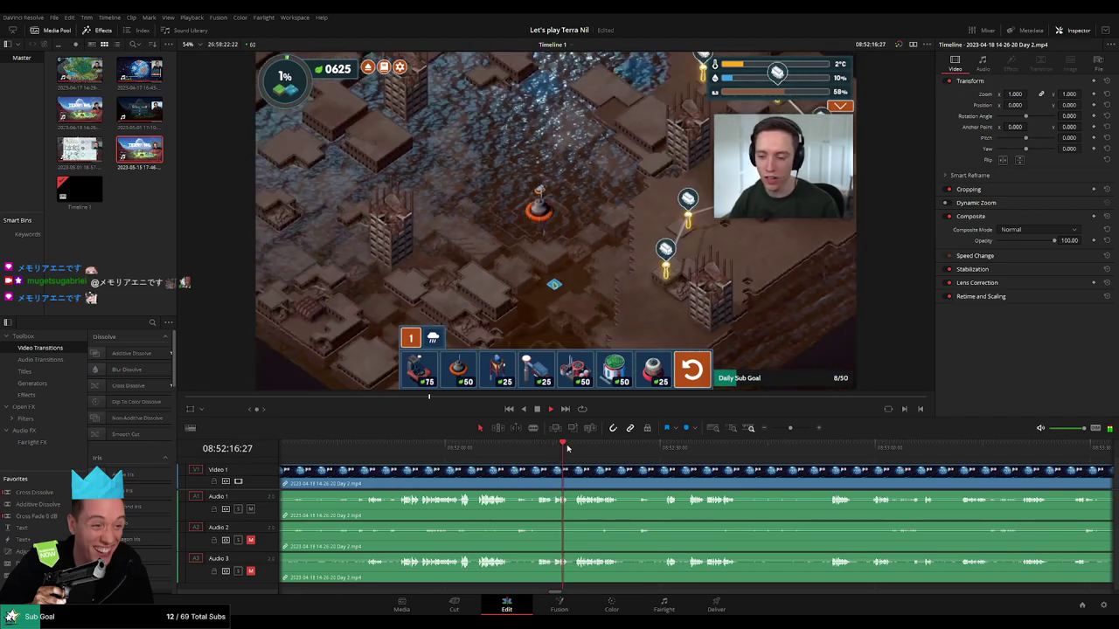
pyautogui.click(662, 447)
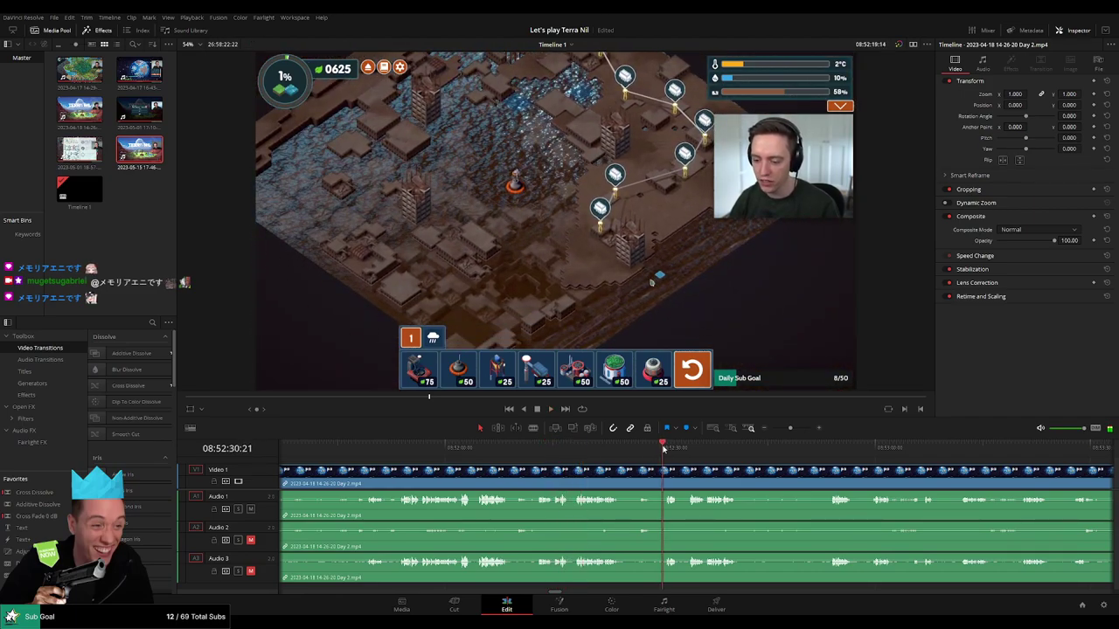
# Split the Day 2 video and all audio tracks at 08:52:30:00, in the pause before speech resumes
pyautogui.scroll(5, 672, 461)
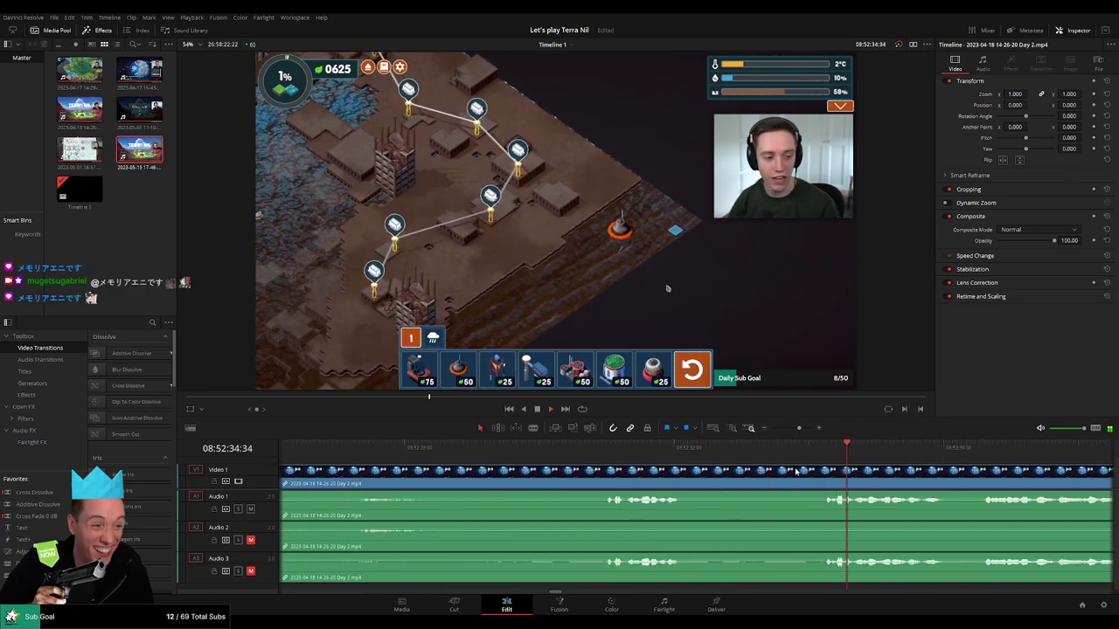
pyautogui.click(606, 450)
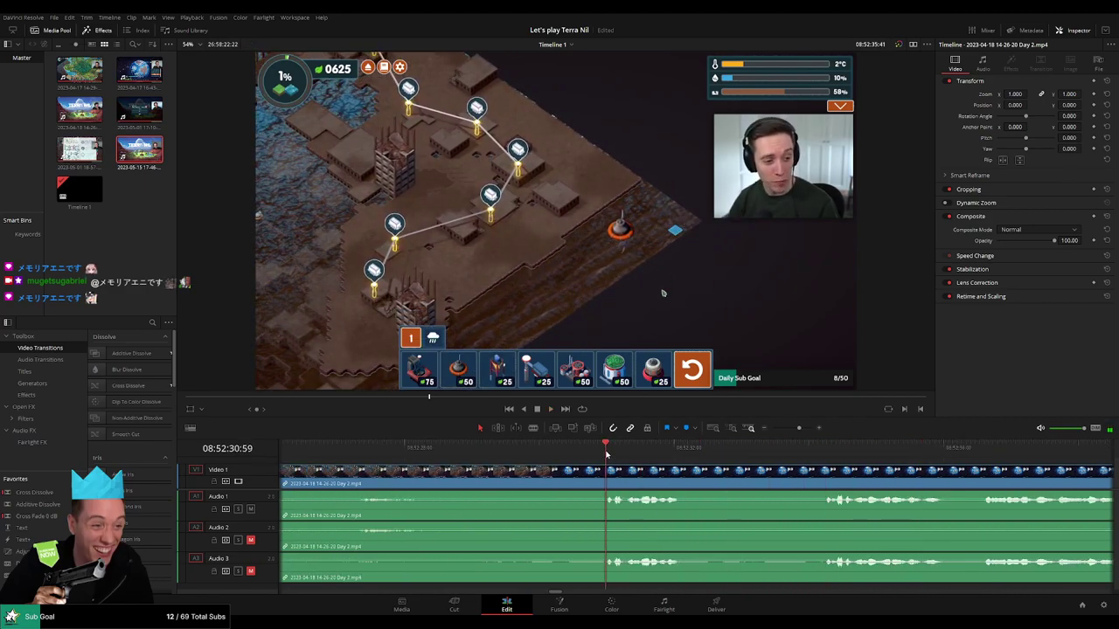
pyautogui.moveTo(606, 454); pyautogui.dragTo(472, 472)
pyautogui.hotkey('ctrl', 'b')
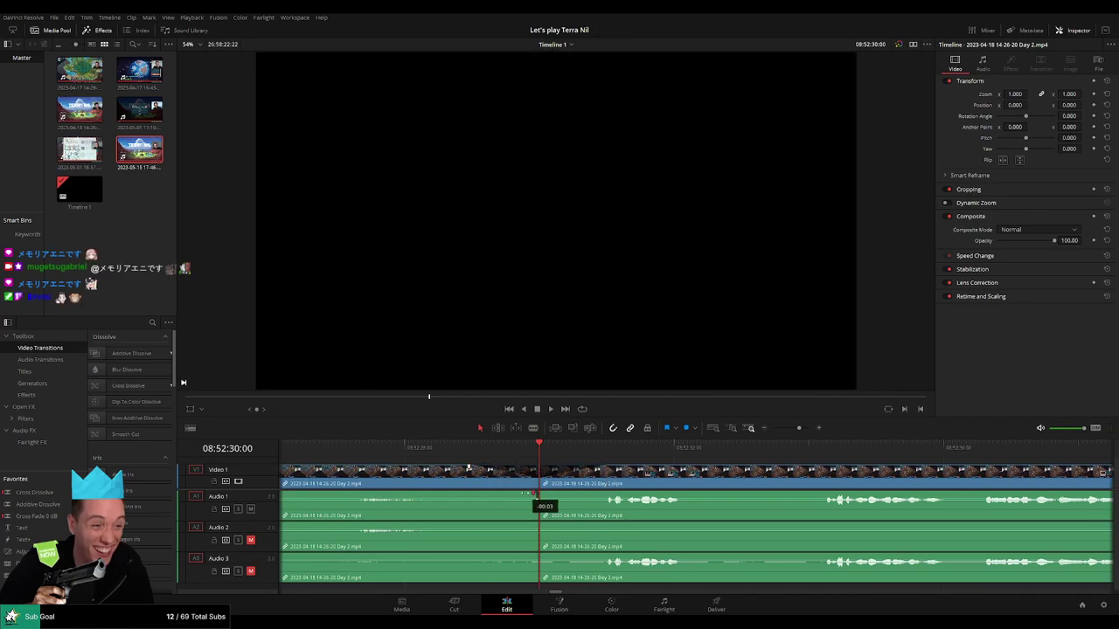
# Fade the Day 2 video and all three audio tracks out and in by about one second around the 08:52:30:00 cut and play it back
pyautogui.moveTo(534, 495); pyautogui.dragTo(465, 494)
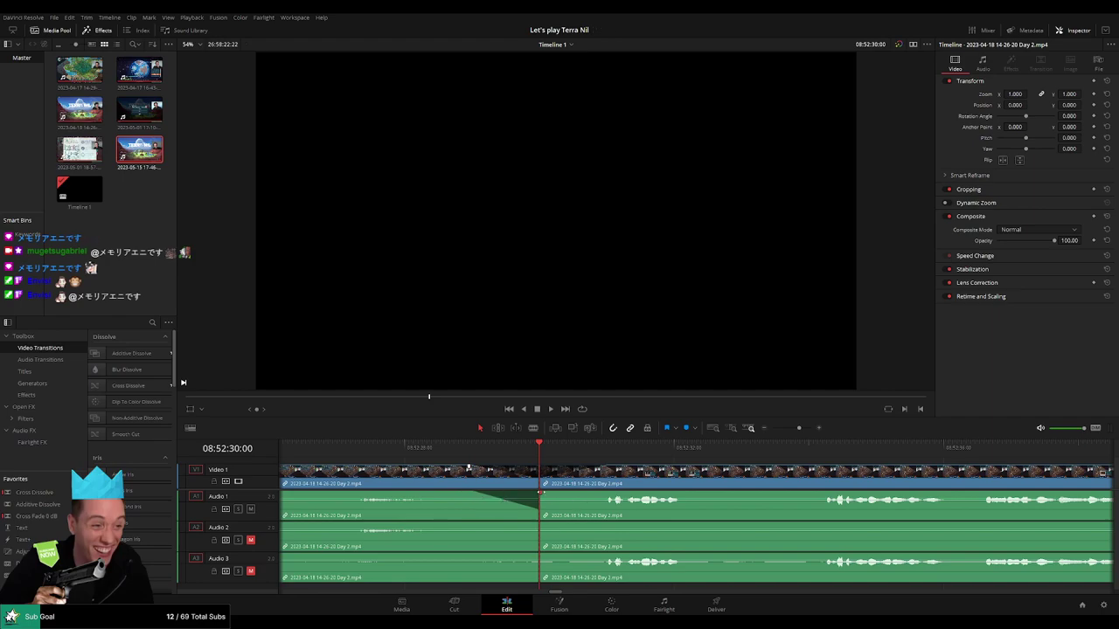
pyautogui.moveTo(540, 493); pyautogui.dragTo(605, 494)
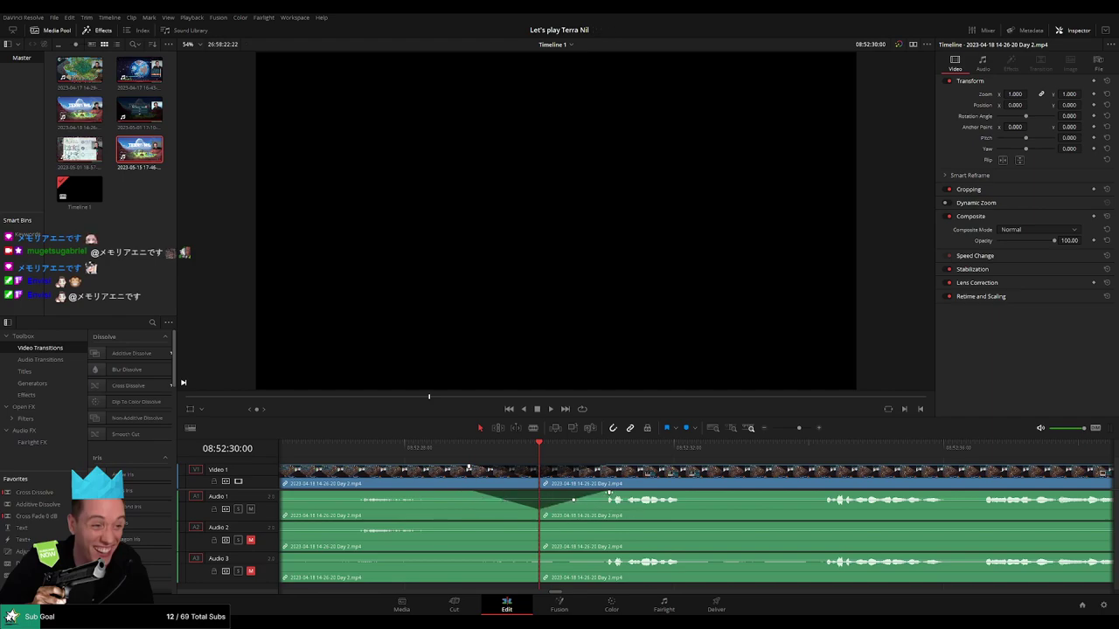
pyautogui.click(609, 493)
pyautogui.moveTo(537, 524); pyautogui.dragTo(608, 525)
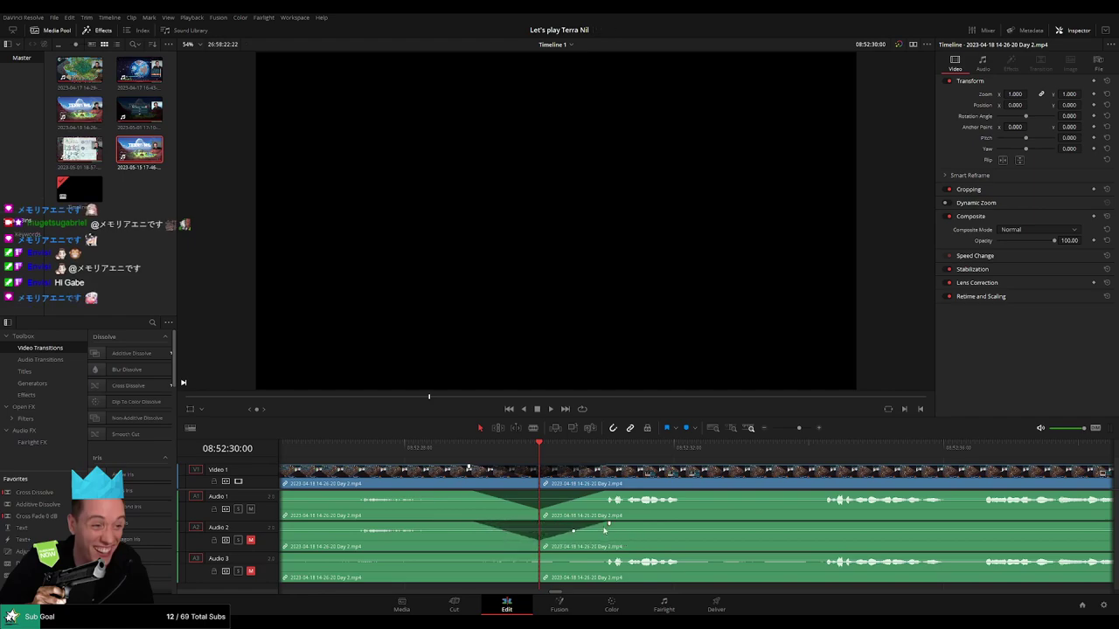
pyautogui.moveTo(538, 556); pyautogui.dragTo(589, 555)
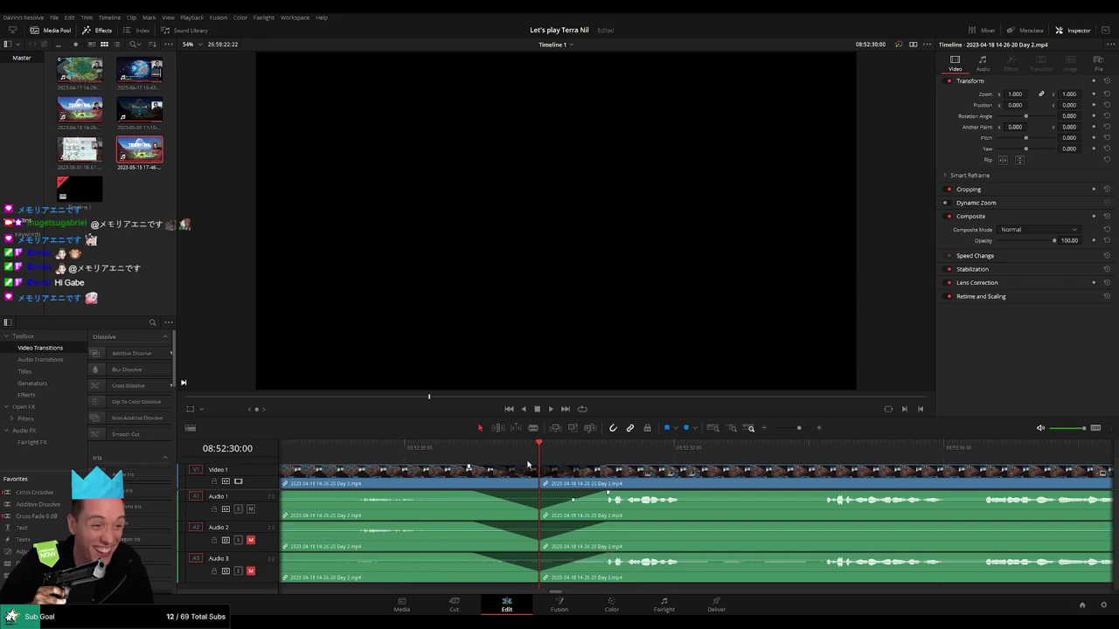
pyautogui.click(502, 452)
pyautogui.press('space')
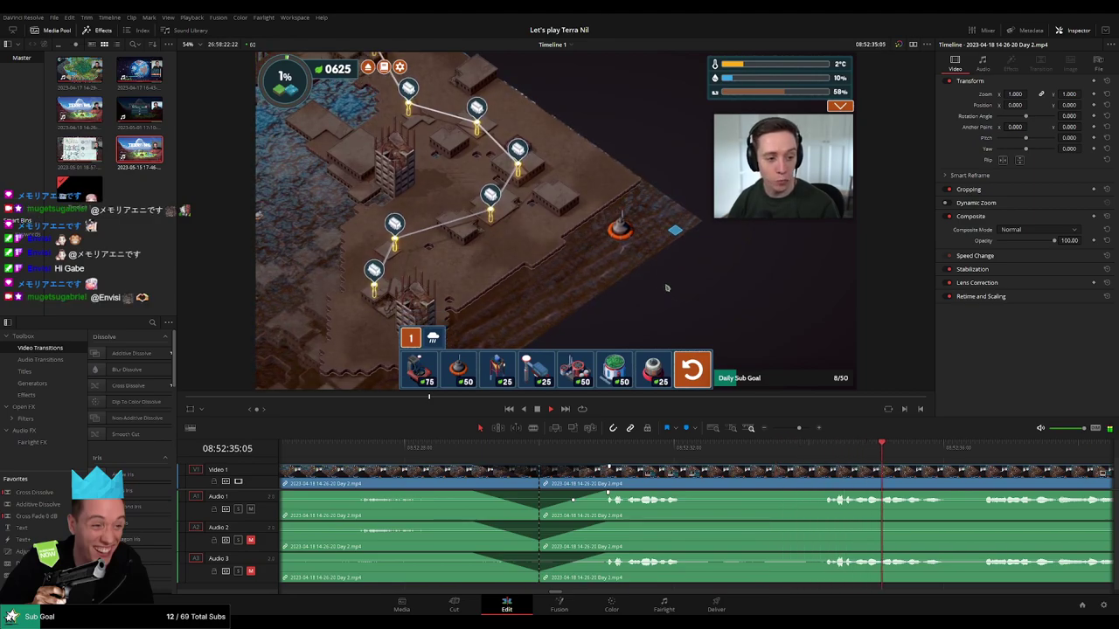
# Move the Day 2 video and audio after the 08:52:30:00 cut further along the timeline, clear of the episode starting at 08:00:00:00
pyautogui.scroll(-8, 805, 456)
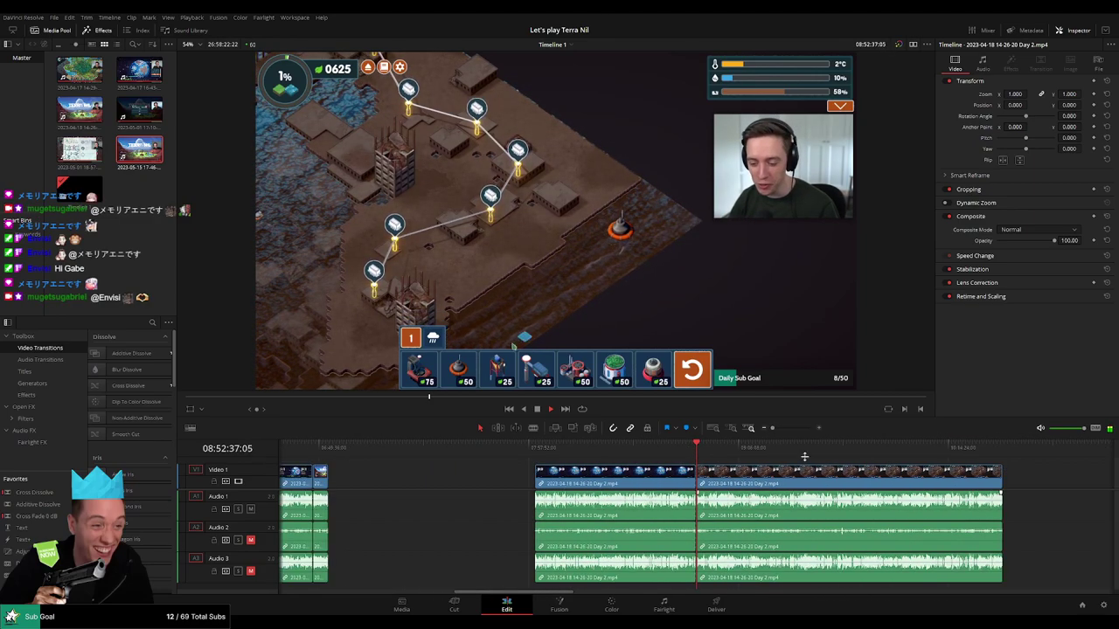
pyautogui.scroll(-3, 804, 456)
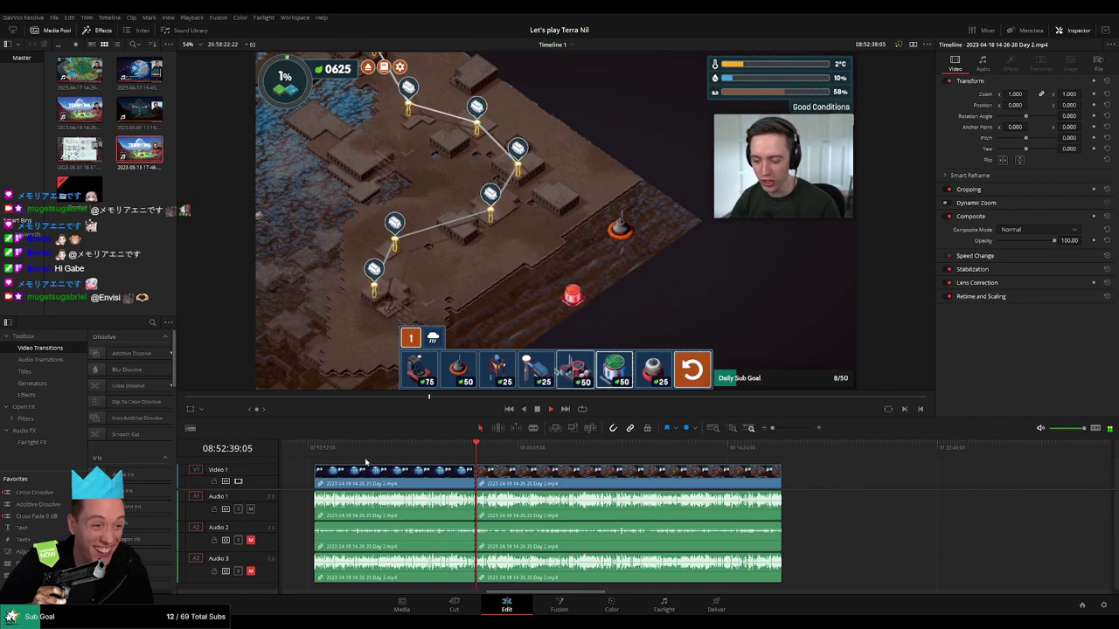
pyautogui.press('Home')
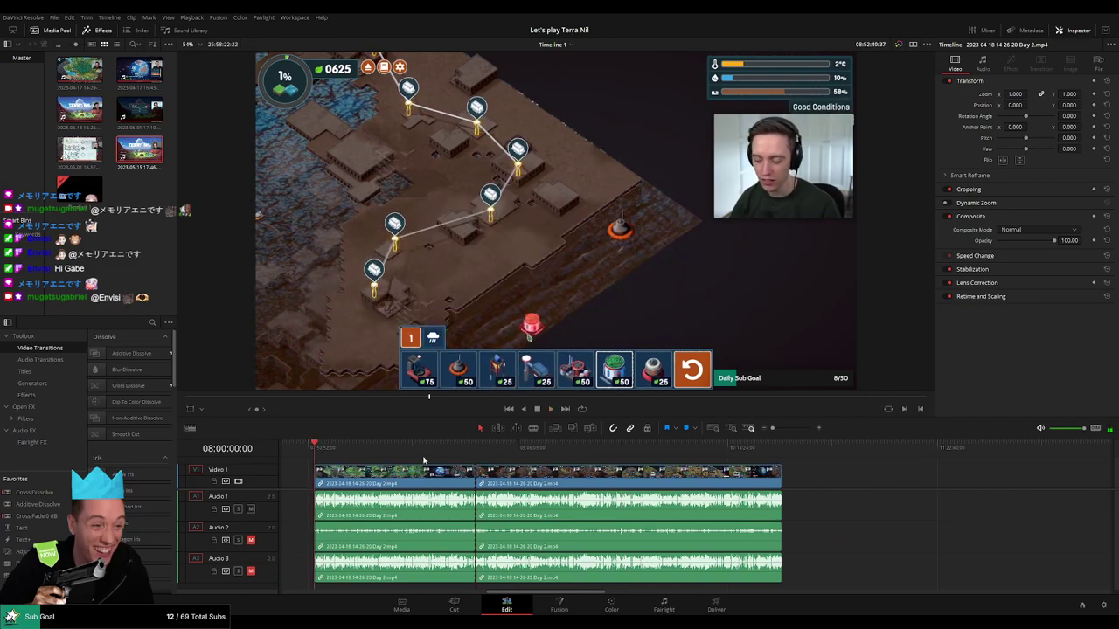
pyautogui.click(477, 455)
pyautogui.hscroll(3, 547, 478)
pyautogui.moveTo(478, 480); pyautogui.dragTo(737, 482)
pyautogui.click(360, 480)
# Align the start of the separated Day 2 remainder with 10:00:00:00 on the timeline and play its opening
pyautogui.hscroll(-2, 446, 466)
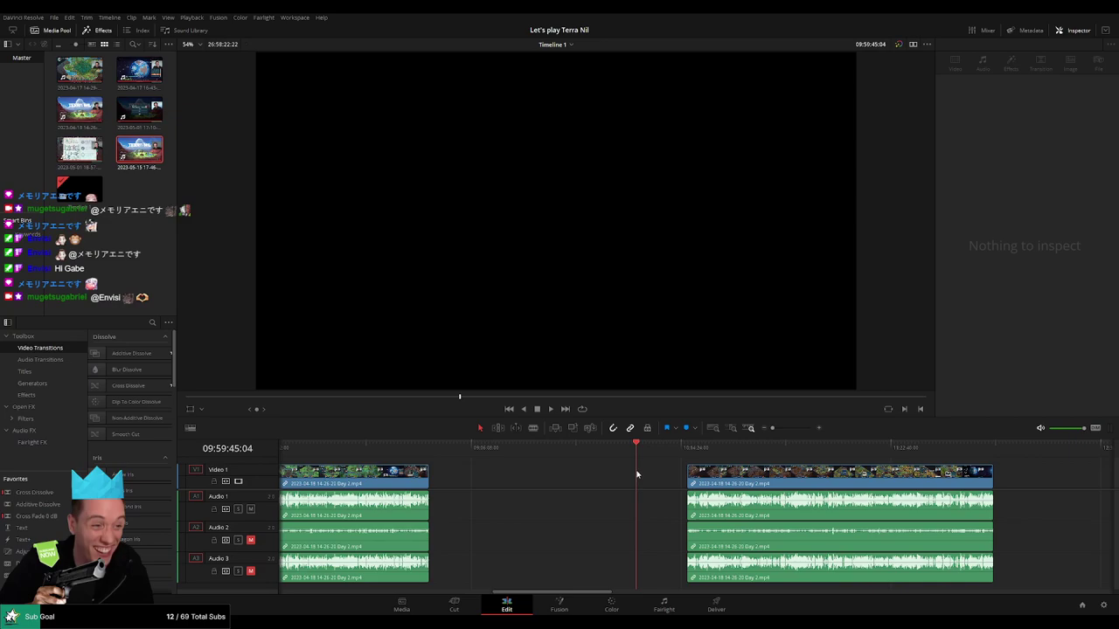
pyautogui.scroll(5, 691, 476)
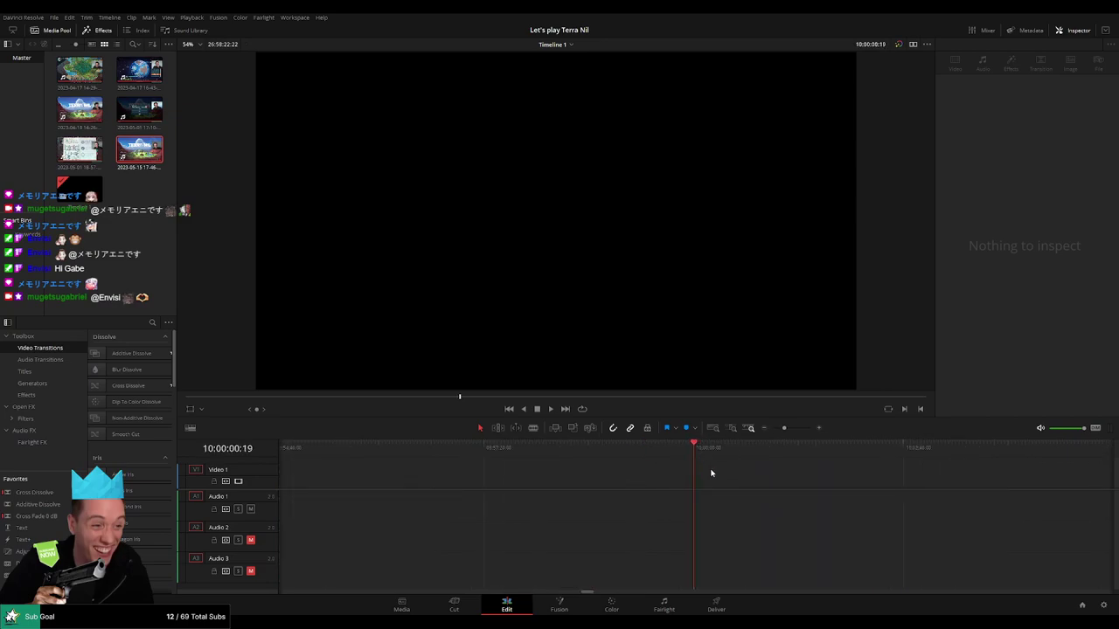
pyautogui.press('Left')
pyautogui.press('Left')
pyautogui.press('Left')
pyautogui.press('Left')
pyautogui.press('Left')
pyautogui.press('Left')
pyautogui.moveTo(785, 429); pyautogui.dragTo(773, 429)
pyautogui.click(798, 485)
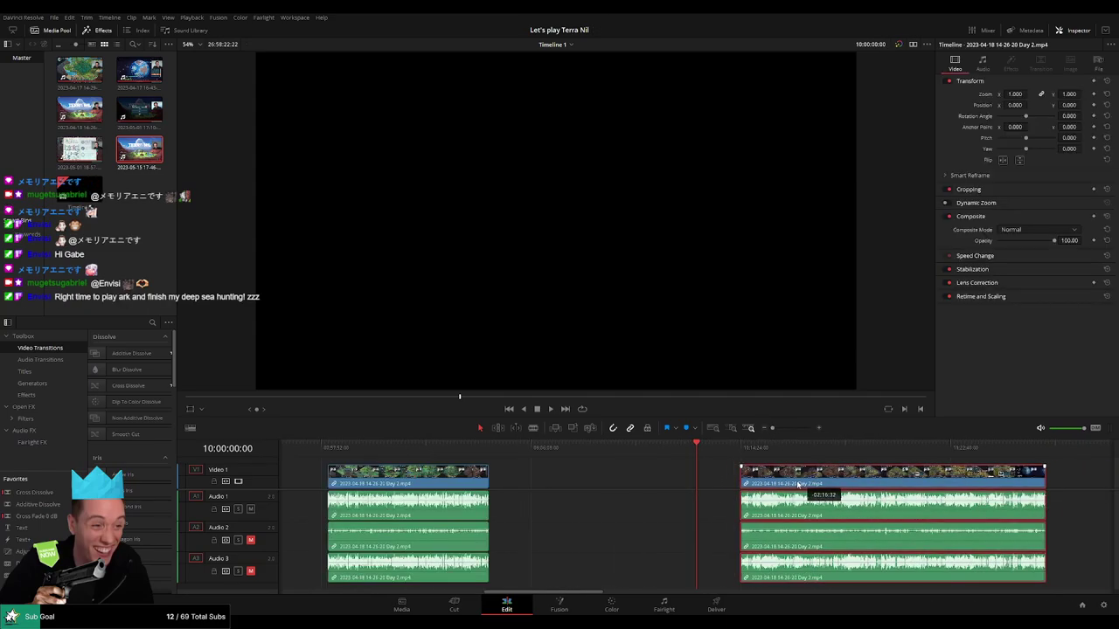
pyautogui.moveTo(798, 485); pyautogui.dragTo(760, 485)
pyautogui.click(649, 480)
pyautogui.press('space')
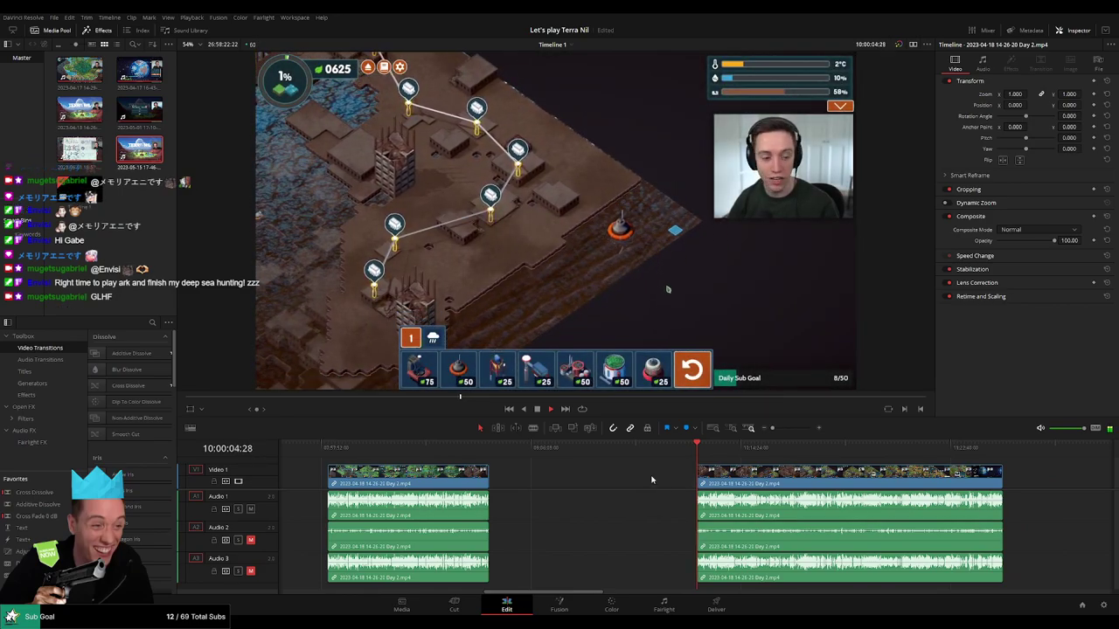
# Play through the Day 2 footage between about 10:51:40 and 10:52:25 on the timeline to find a pause in speech
pyautogui.hscroll(5, 656, 479)
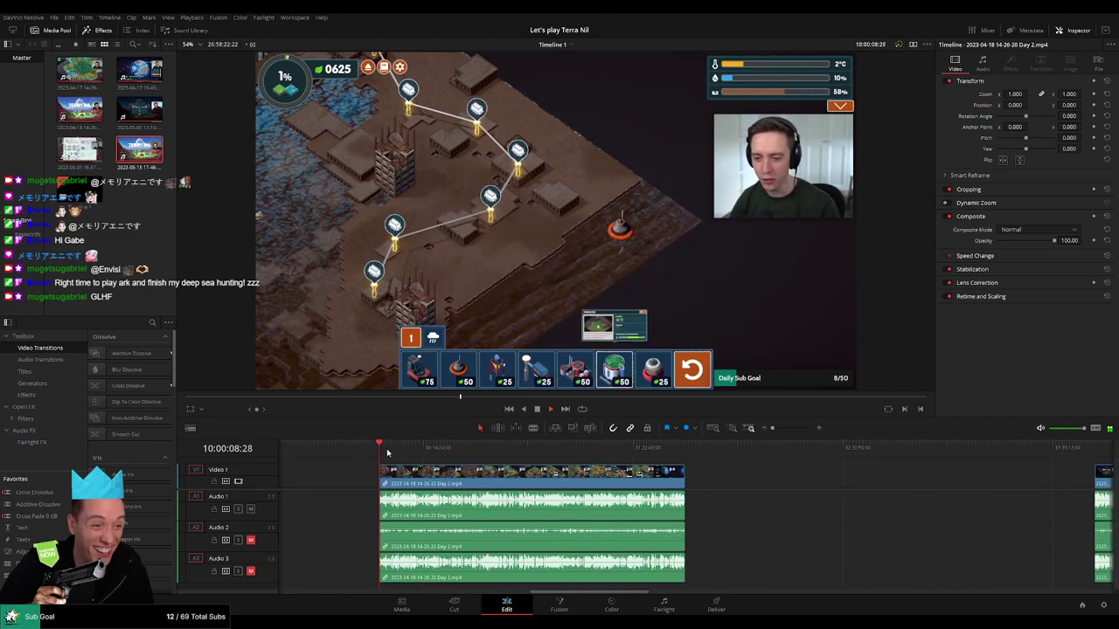
pyautogui.click(402, 453)
pyautogui.moveTo(402, 453); pyautogui.dragTo(542, 457)
pyautogui.press('space')
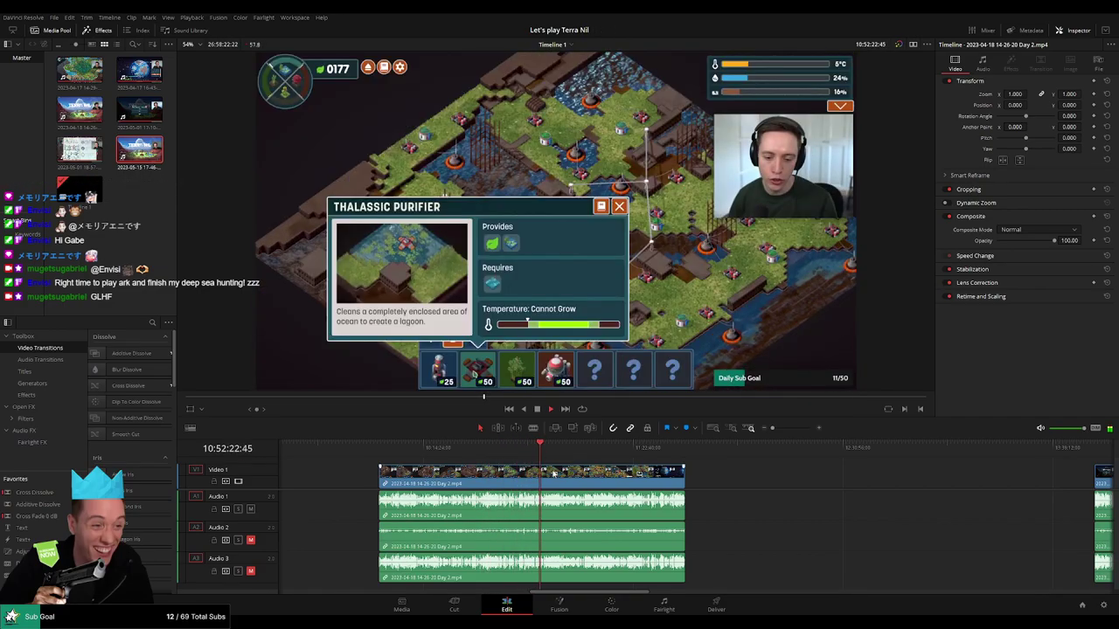
pyautogui.scroll(5, 651, 473)
pyautogui.click(479, 449)
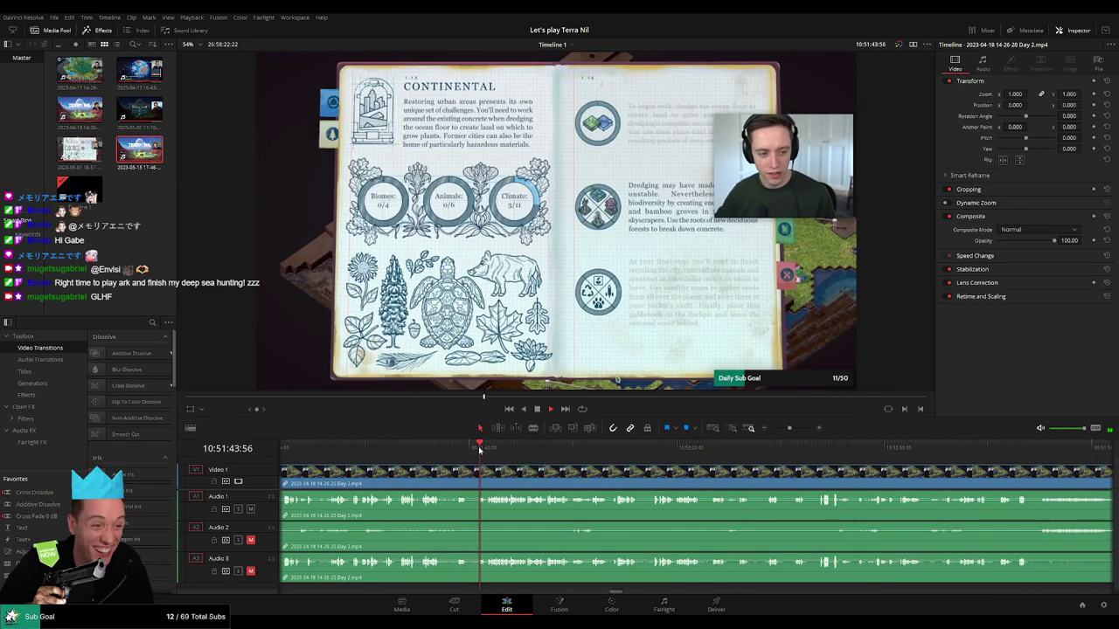
pyautogui.click(579, 449)
pyautogui.click(594, 449)
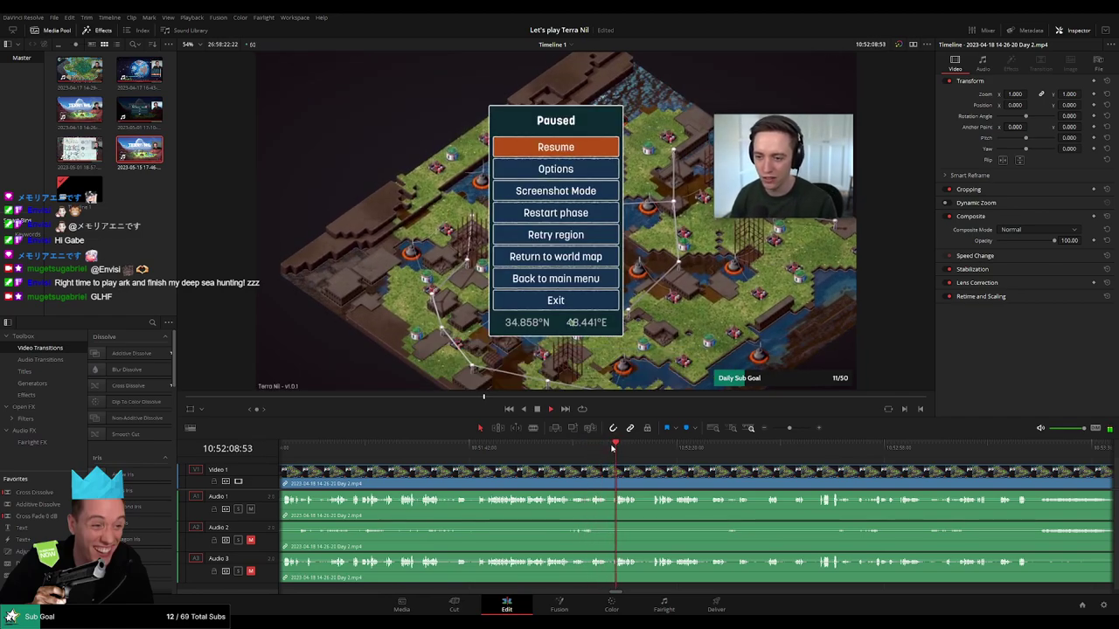
pyautogui.scroll(2, 661, 470)
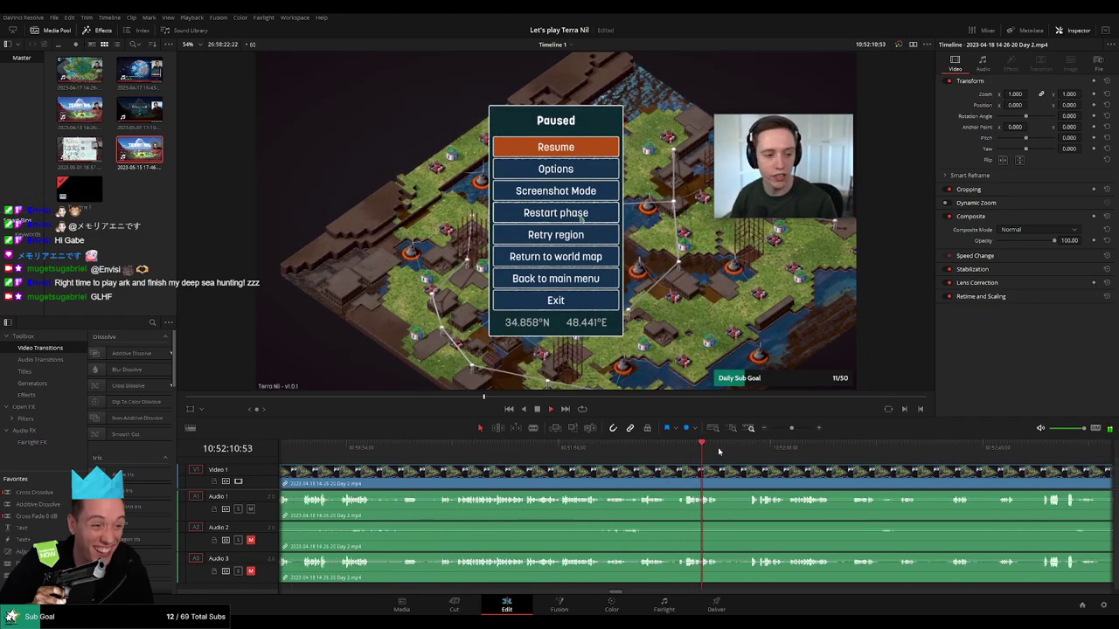
pyautogui.scroll(2, 664, 456)
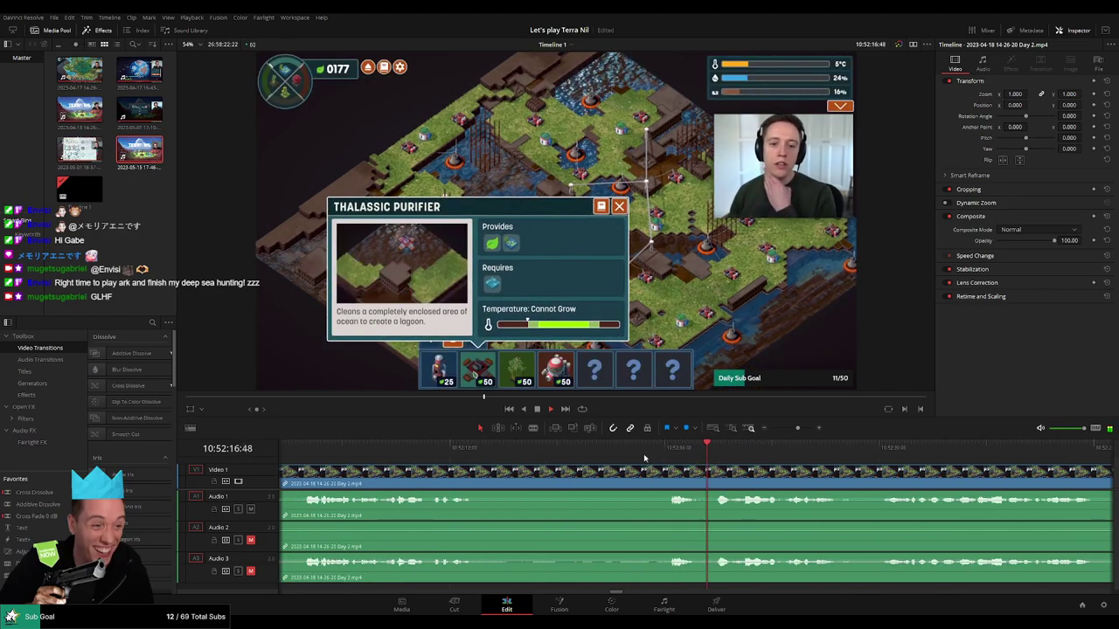
pyautogui.click(669, 448)
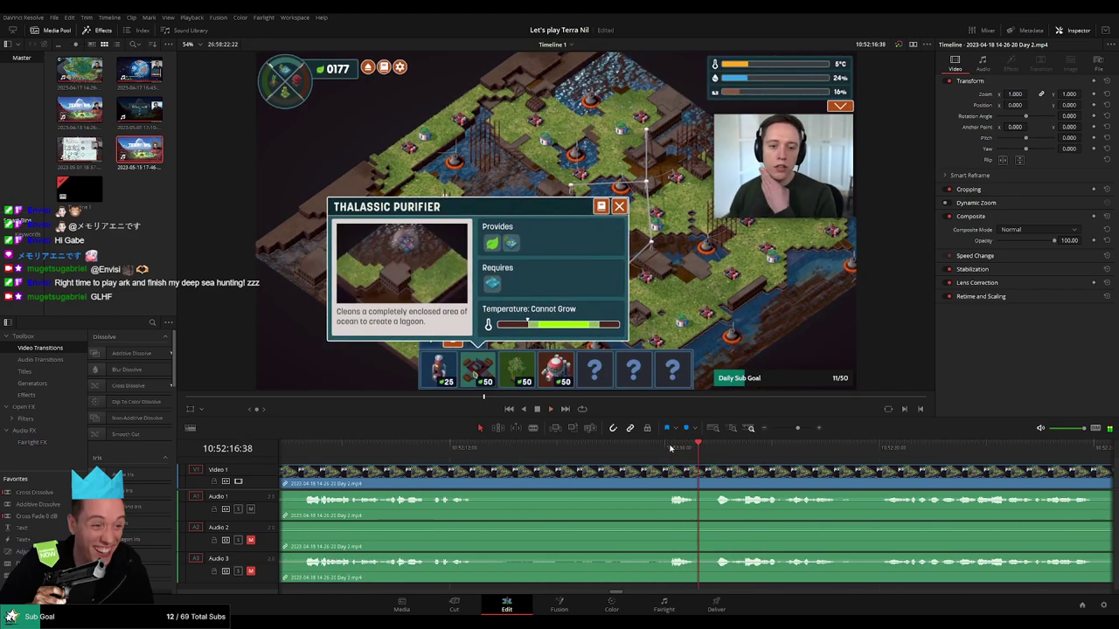
pyautogui.scroll(-2, 647, 455)
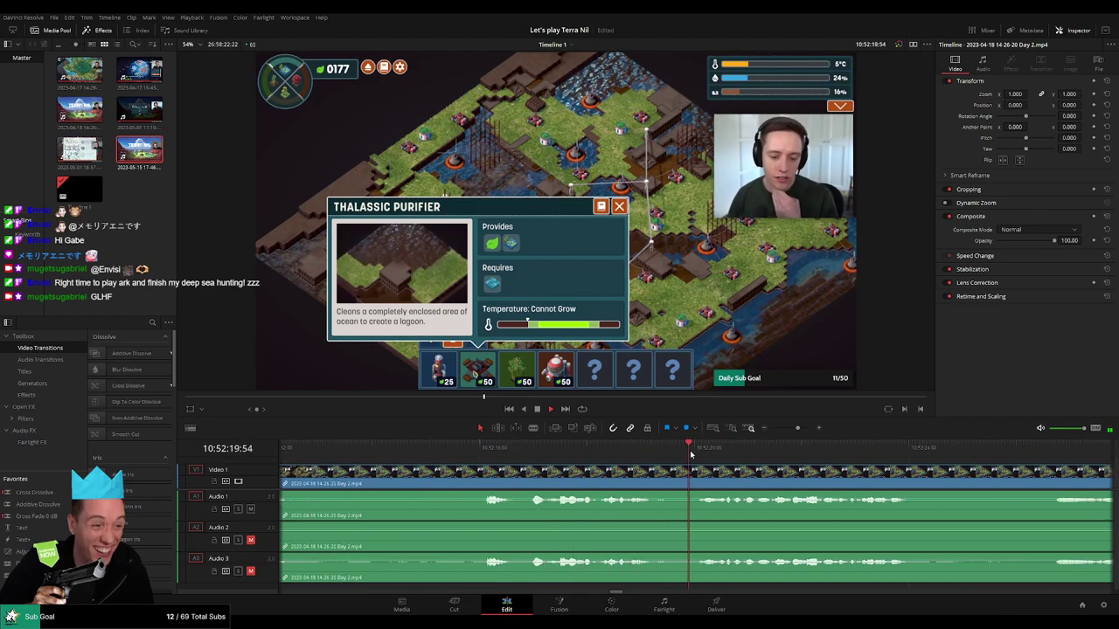
# Split the Day 2 video and all audio tracks at 10:52:16:00, just before speech resumes
pyautogui.scroll(-4, 664, 463)
pyautogui.click(637, 453)
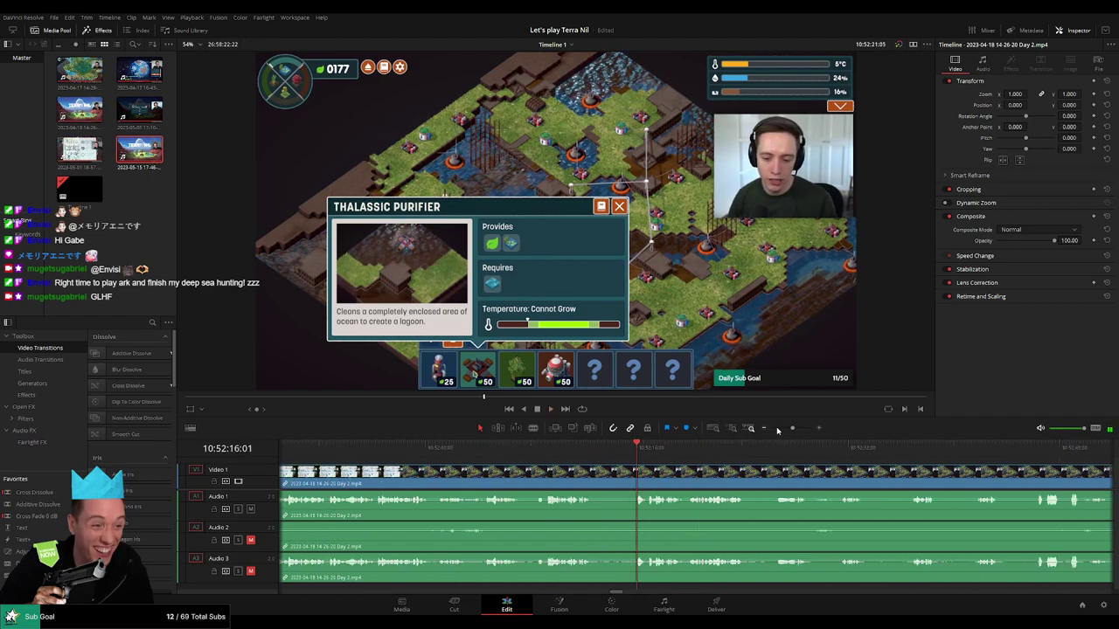
pyautogui.moveTo(791, 428); pyautogui.dragTo(803, 429)
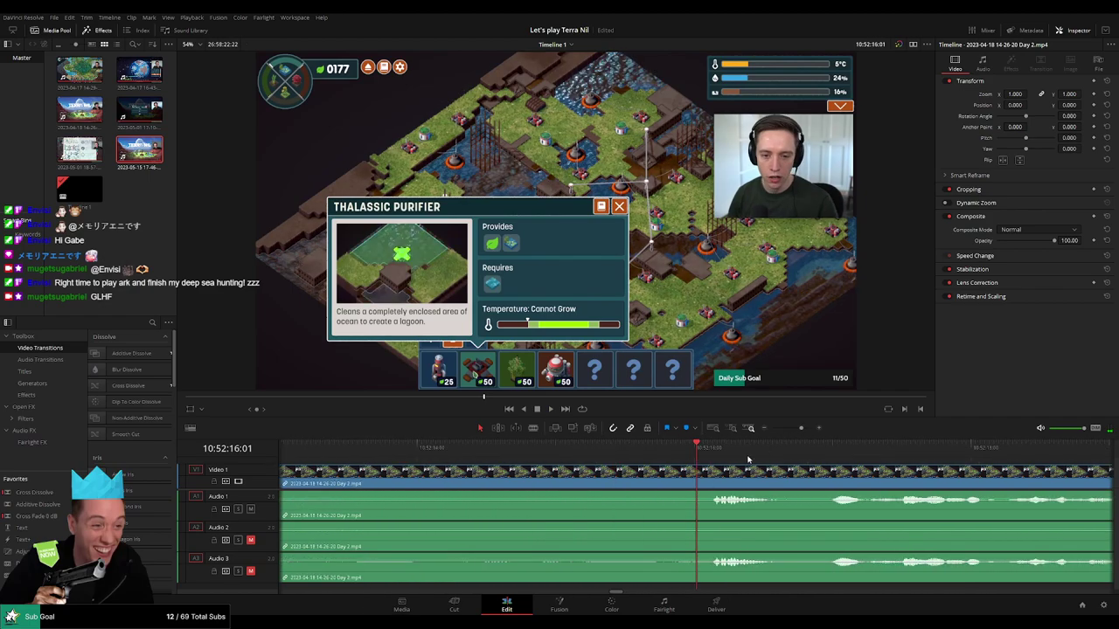
pyautogui.press('Left')
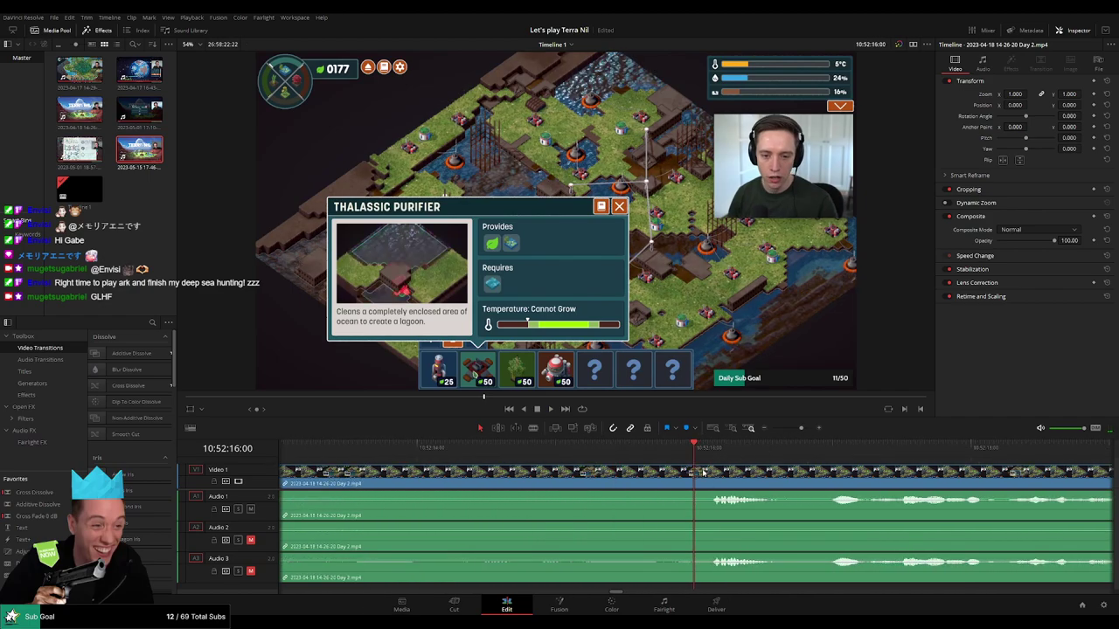
pyautogui.press('b')
pyautogui.click(702, 473)
# Fade in the Day 2 video and all three audio tracks over about one second after the 10:52:16:00 cut
pyautogui.moveTo(696, 468); pyautogui.dragTo(834, 467)
pyautogui.moveTo(695, 493); pyautogui.dragTo(806, 494)
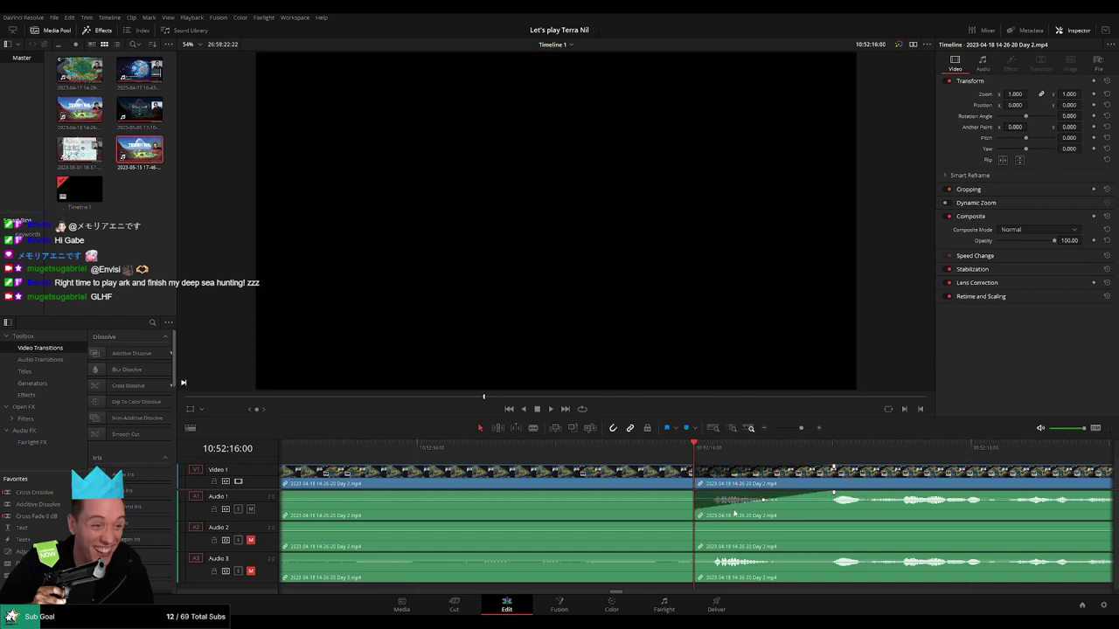
pyautogui.moveTo(695, 524); pyautogui.dragTo(808, 524)
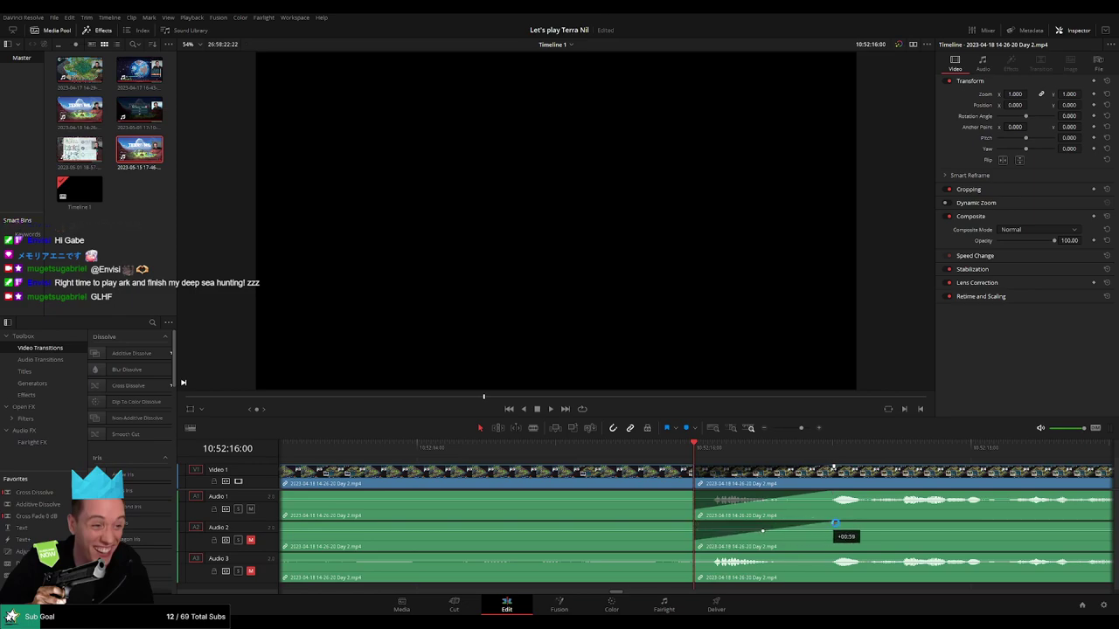
pyautogui.moveTo(697, 554); pyautogui.dragTo(814, 554)
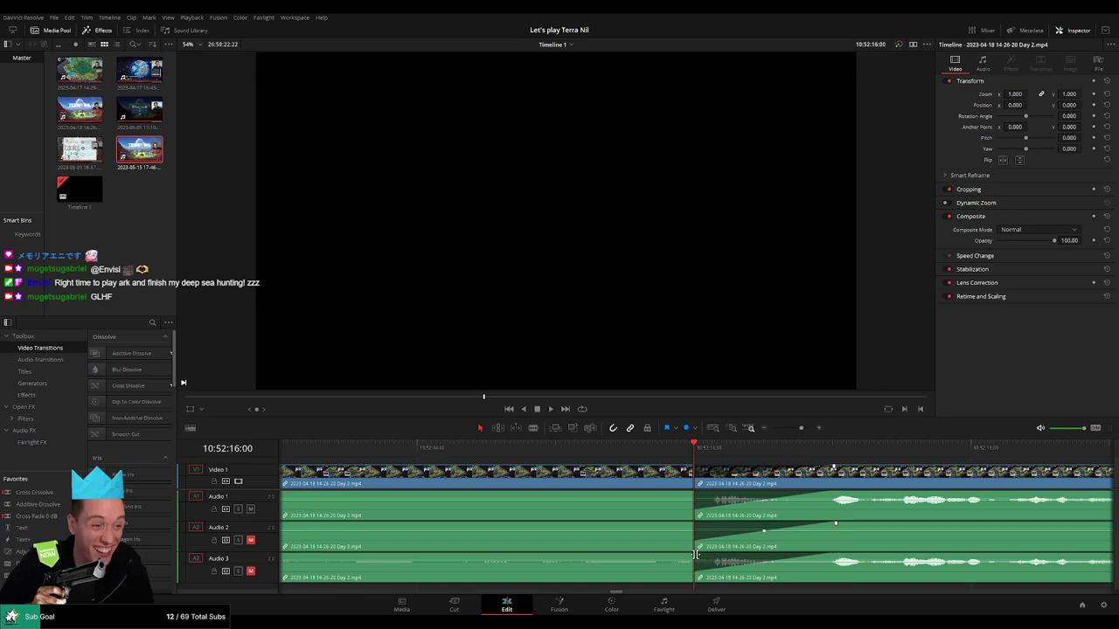
# Fade out all three audio tracks and the video over about one second before the 10:52:16:00 cut and play the transition back
pyautogui.moveTo(694, 554); pyautogui.dragTo(574, 556)
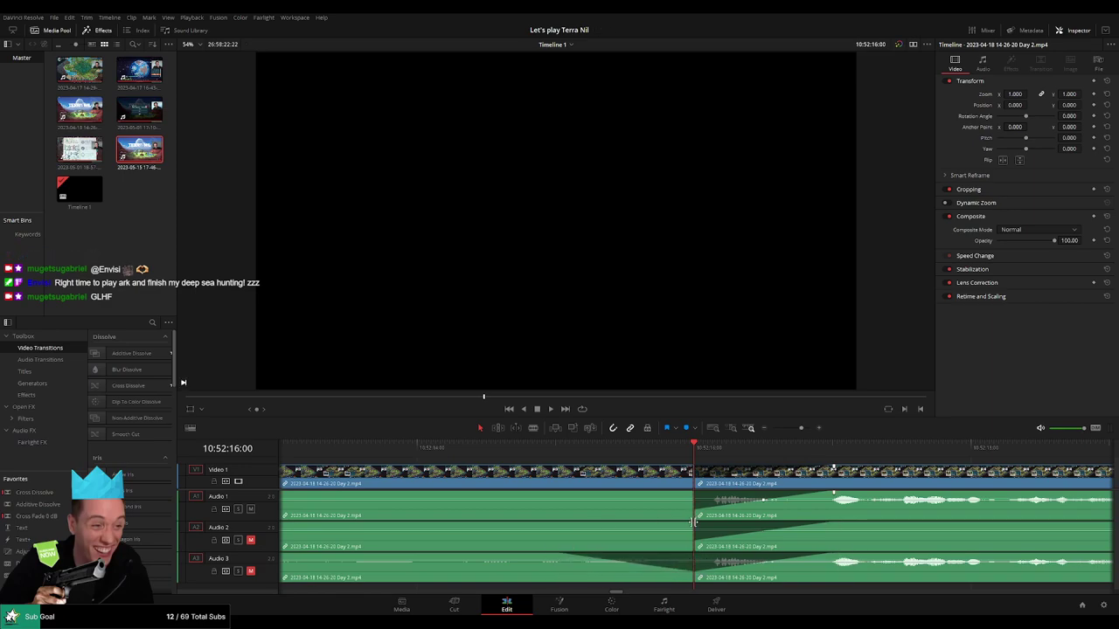
pyautogui.moveTo(693, 522); pyautogui.dragTo(557, 527)
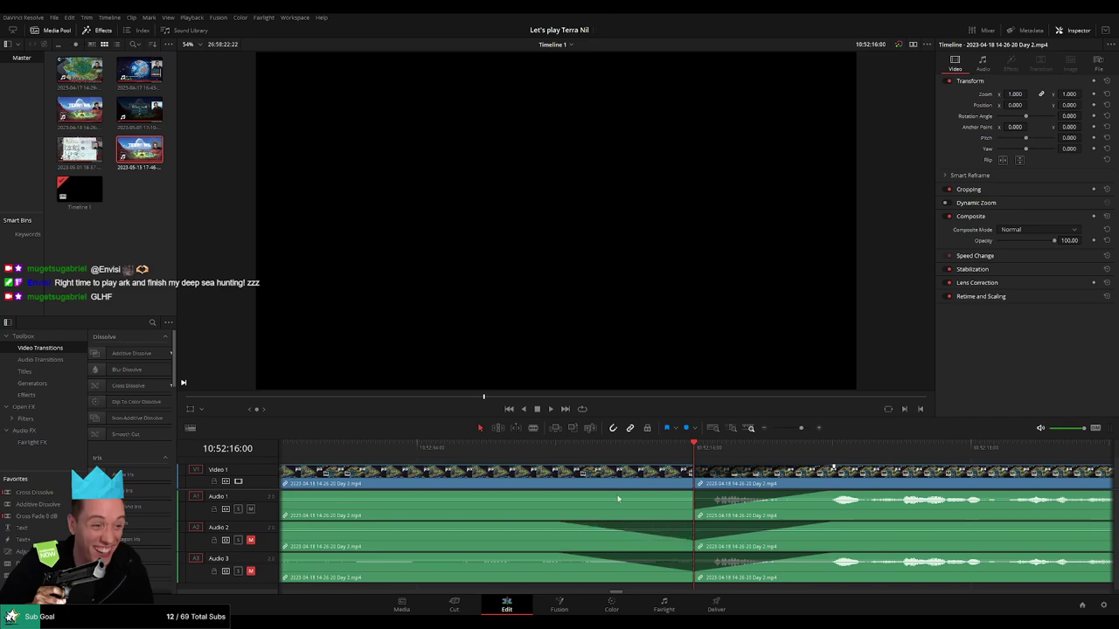
pyautogui.moveTo(691, 492); pyautogui.dragTo(568, 495)
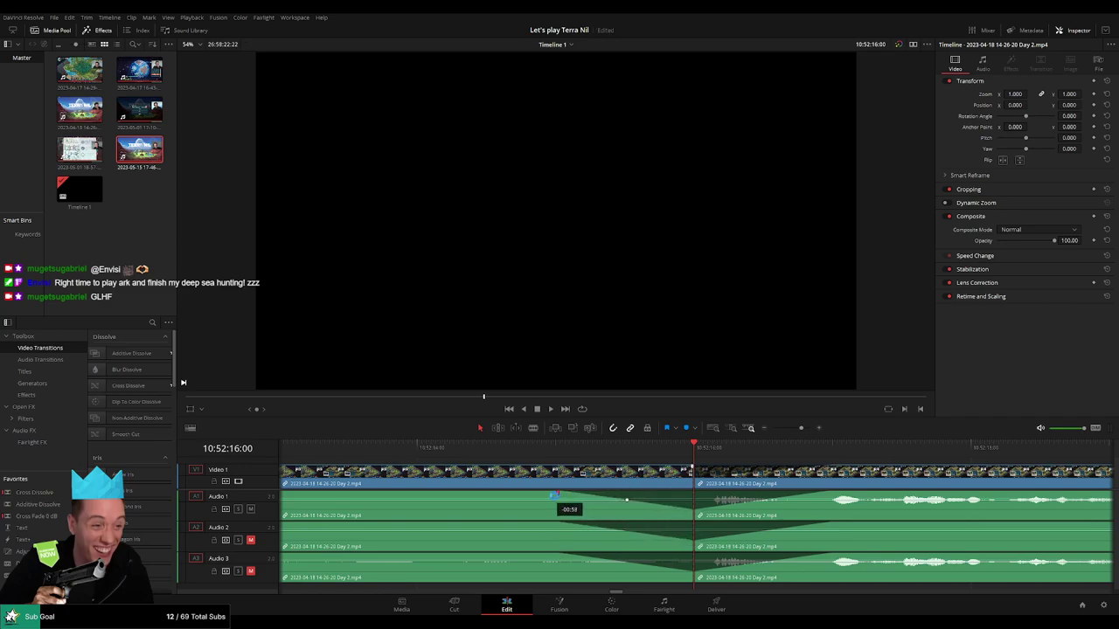
pyautogui.moveTo(690, 473); pyautogui.dragTo(557, 473)
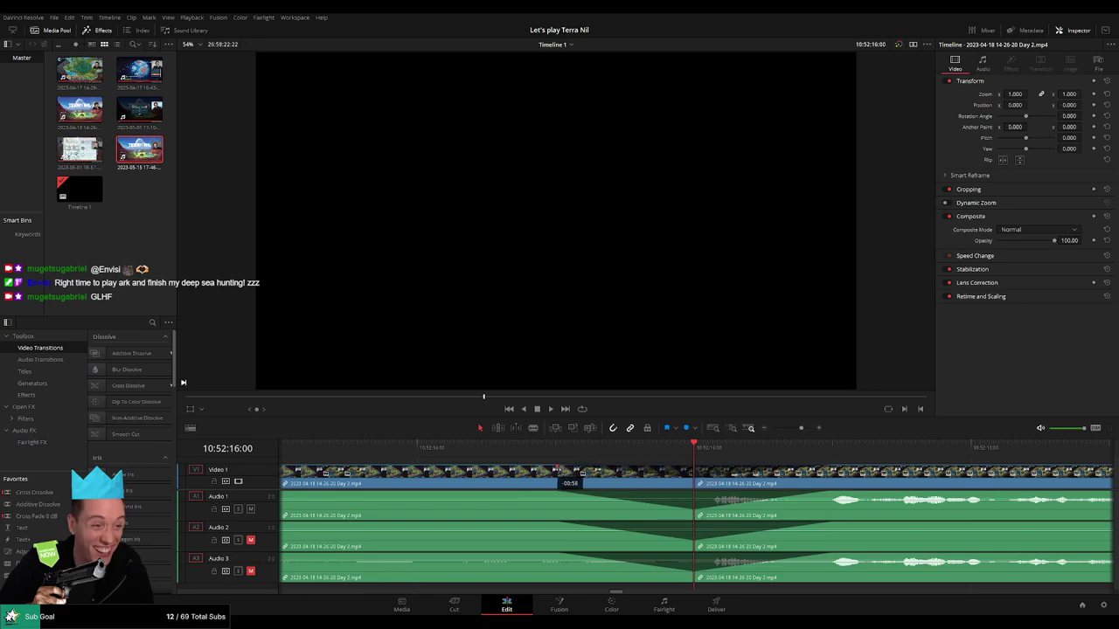
pyautogui.press('space')
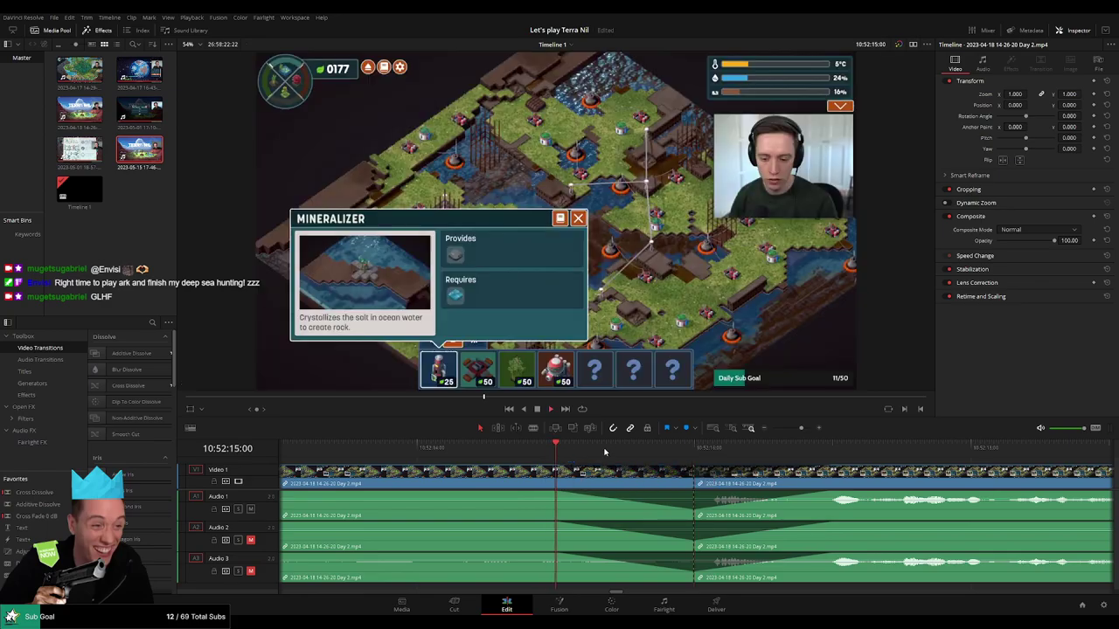
pyautogui.moveTo(802, 428); pyautogui.dragTo(721, 435)
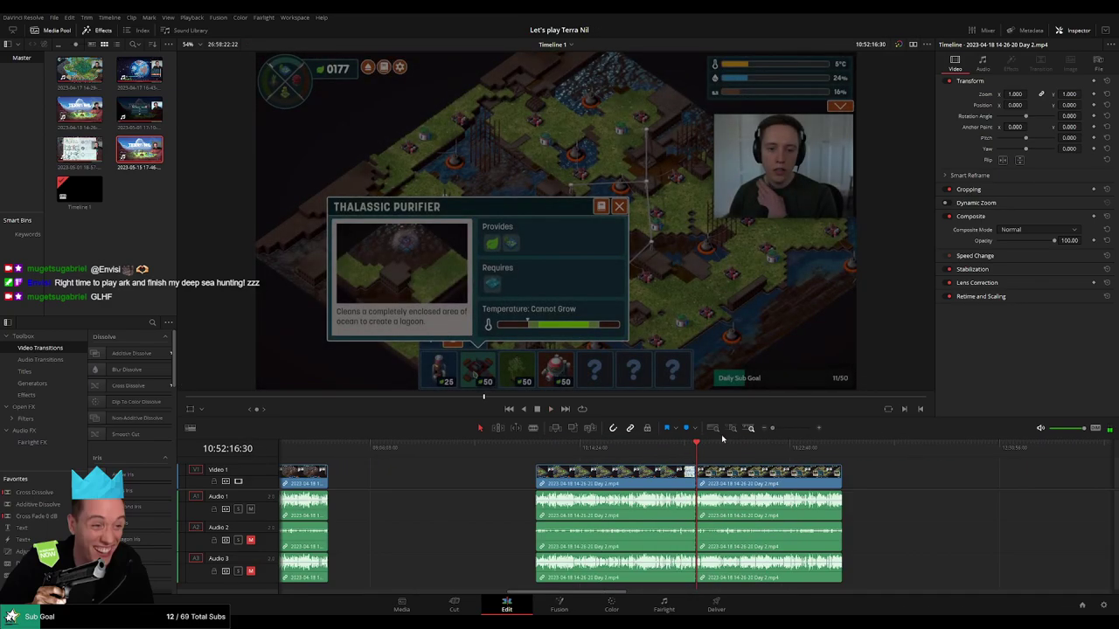
pyautogui.press('space')
# Move the Day 2 video and audio after the 10:52:16:00 cut further along the timeline, clear of the episode starting at 10:00:00:00
pyautogui.hscroll(5, 647, 475)
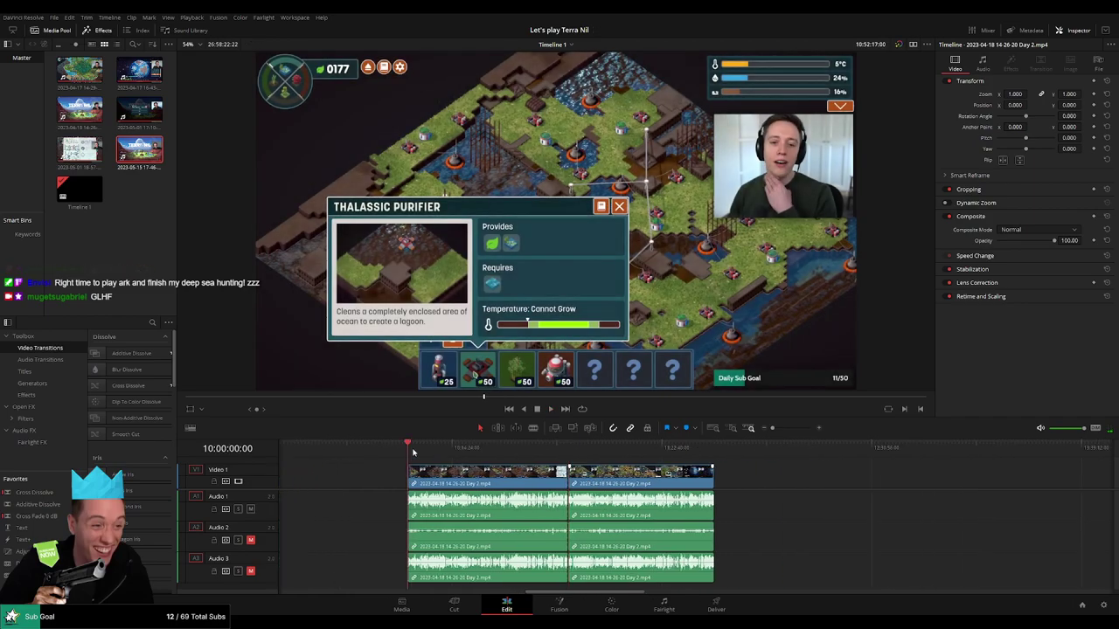
pyautogui.moveTo(666, 477); pyautogui.dragTo(692, 472)
pyautogui.click(474, 473)
pyautogui.moveTo(368, 452); pyautogui.dragTo(474, 464)
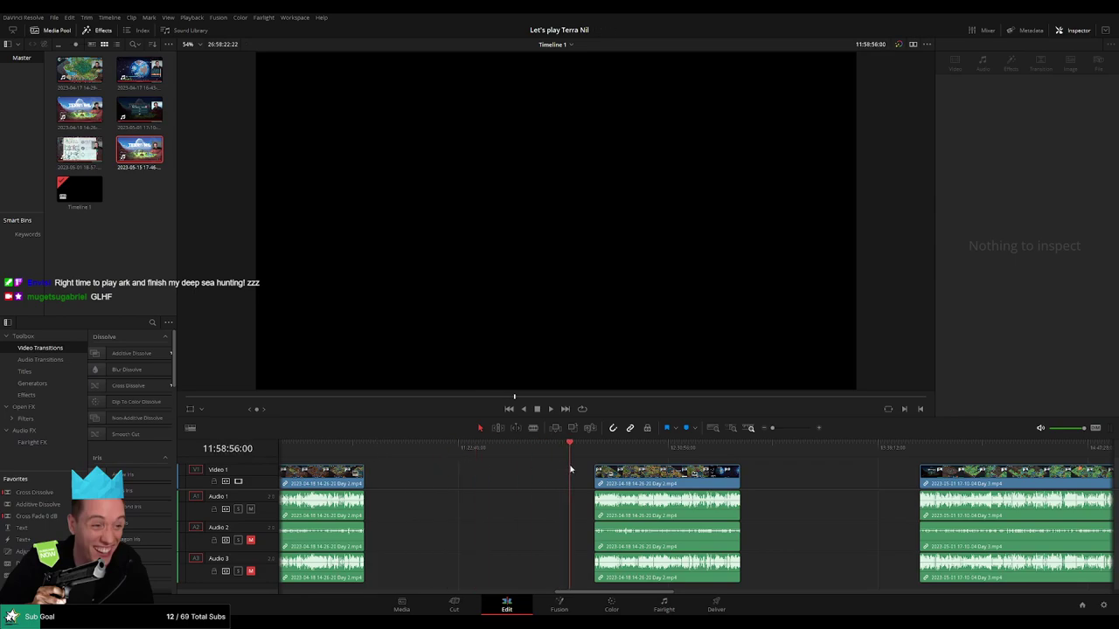
# Align the start of the separated Day 2 remainder with 12:00:00:00 on the timeline and play its opening
pyautogui.scroll(3, 573, 470)
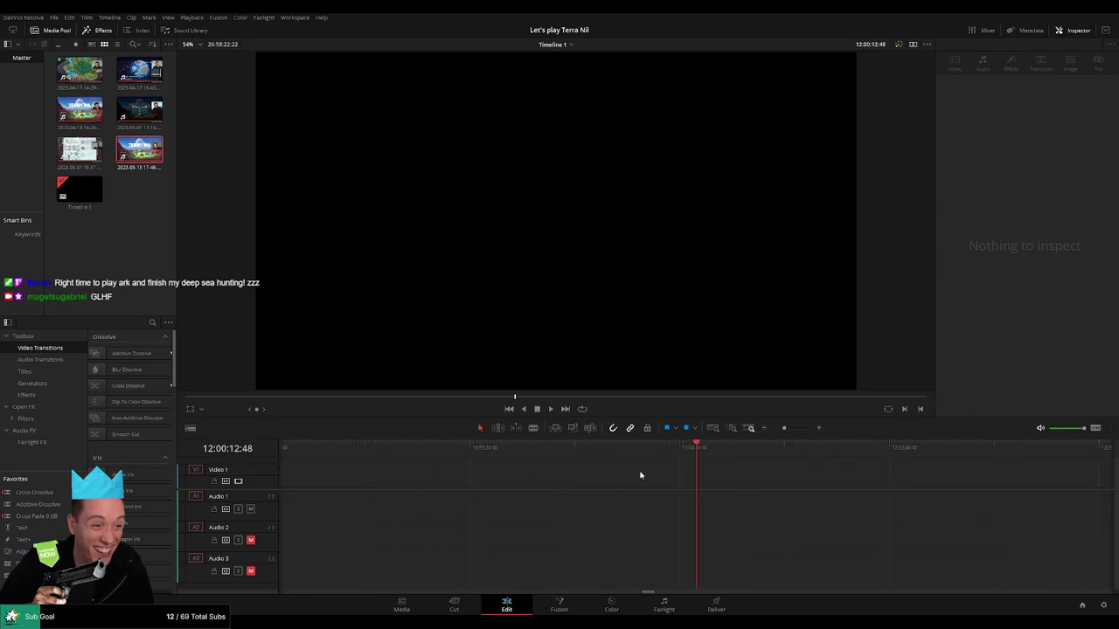
pyautogui.moveTo(693, 451); pyautogui.dragTo(685, 450)
pyautogui.moveTo(784, 428); pyautogui.dragTo(769, 431)
pyautogui.moveTo(759, 478); pyautogui.dragTo(738, 478)
pyautogui.click(894, 478)
pyautogui.press('space')
pyautogui.moveTo(895, 479); pyautogui.dragTo(646, 475)
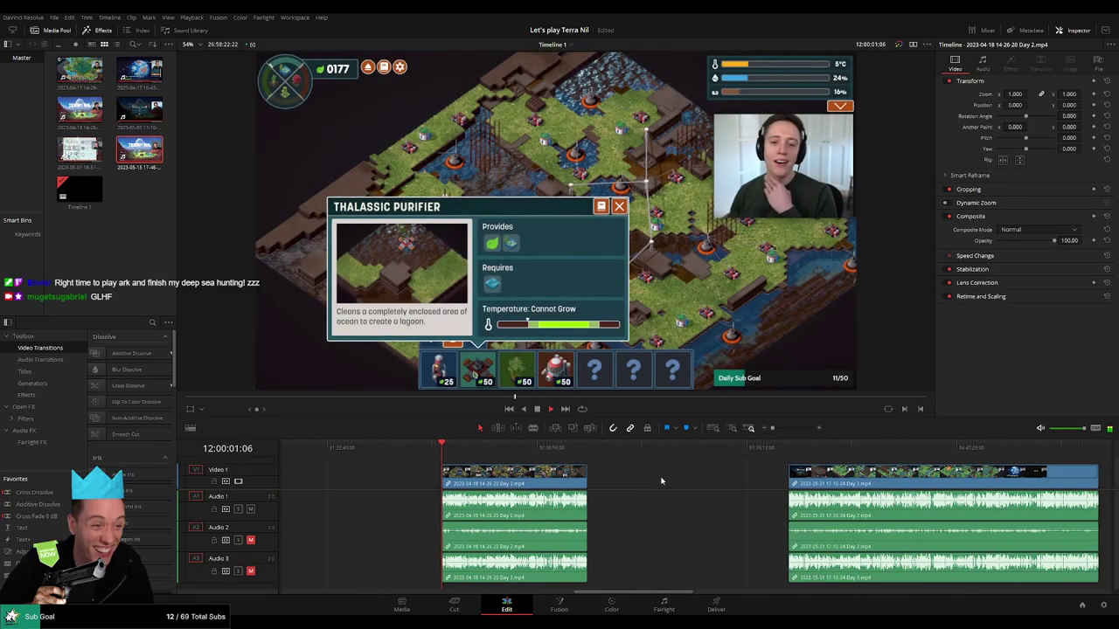
pyautogui.click(441, 453)
pyautogui.press('space')
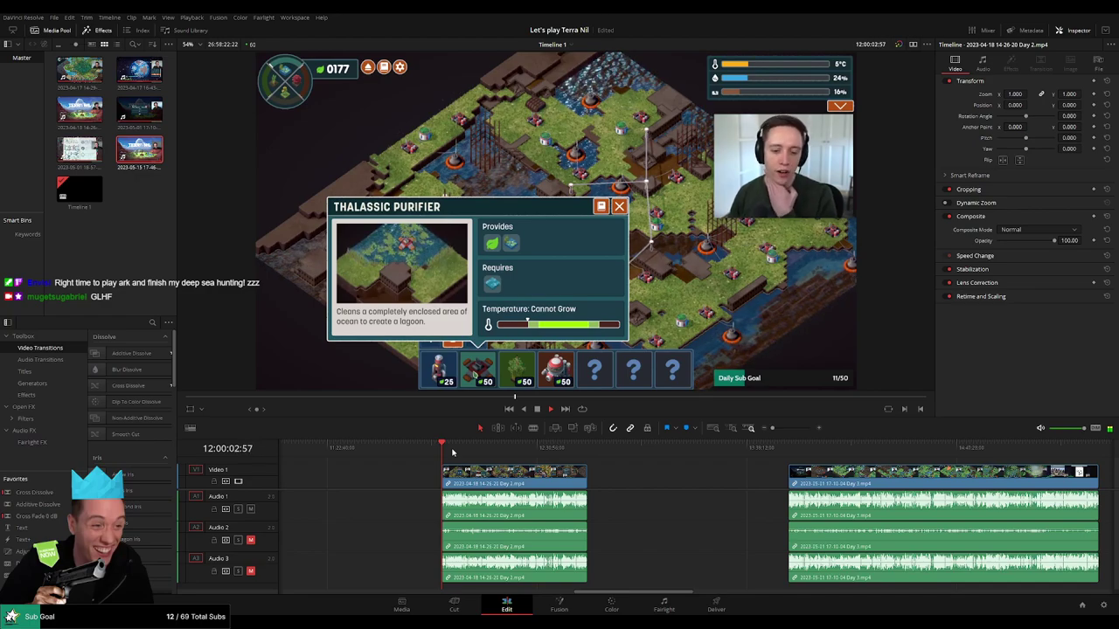
# Move the Day 3 video and audio directly against the end of the Day 2 remainder, at about 12:47:30 on the timeline
pyautogui.moveTo(452, 454); pyautogui.dragTo(586, 455)
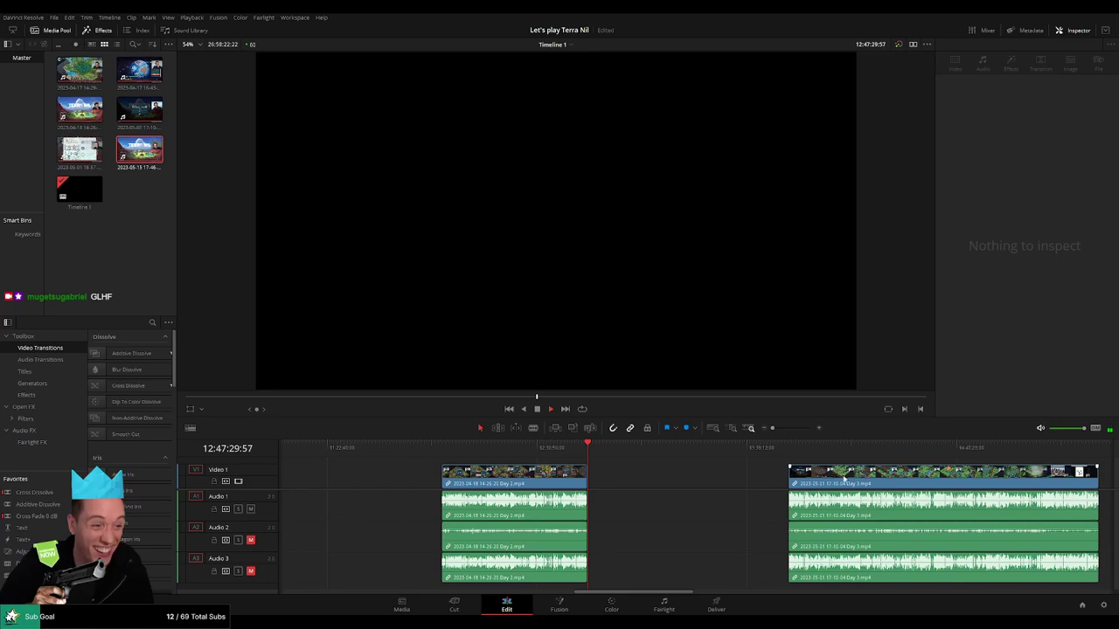
pyautogui.moveTo(857, 479); pyautogui.dragTo(635, 481)
pyautogui.click(562, 452)
pyautogui.click(586, 459)
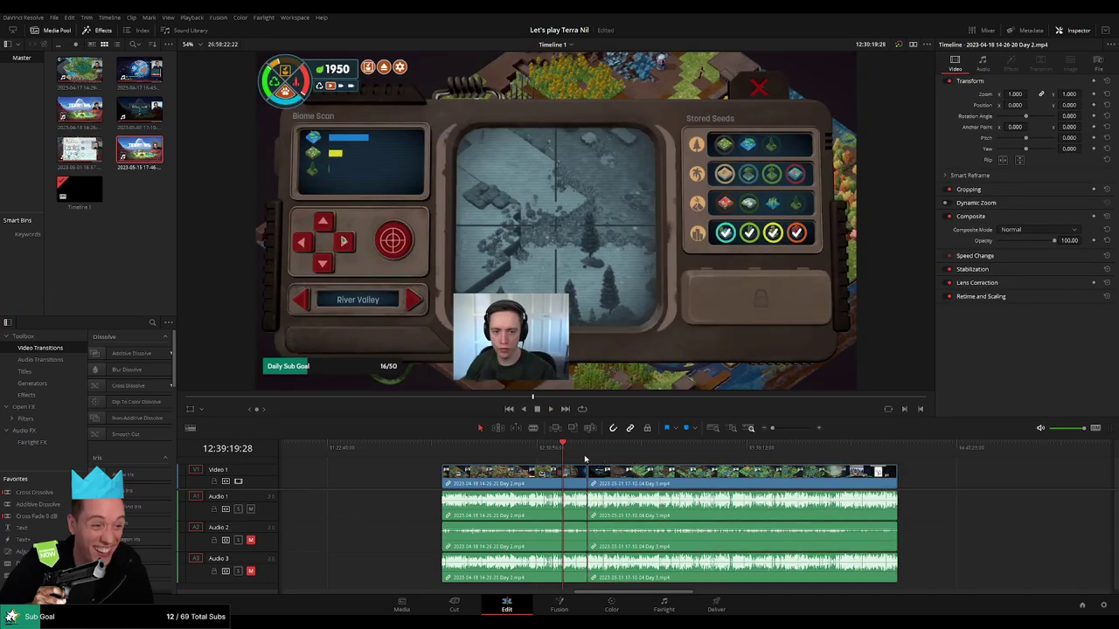
pyautogui.press('space')
# Add a cross dissolve and matching audio cross fades where the Day 2 remainder meets the Day 3 clip, and play the join
pyautogui.click(588, 450)
pyautogui.moveTo(772, 428); pyautogui.dragTo(793, 428)
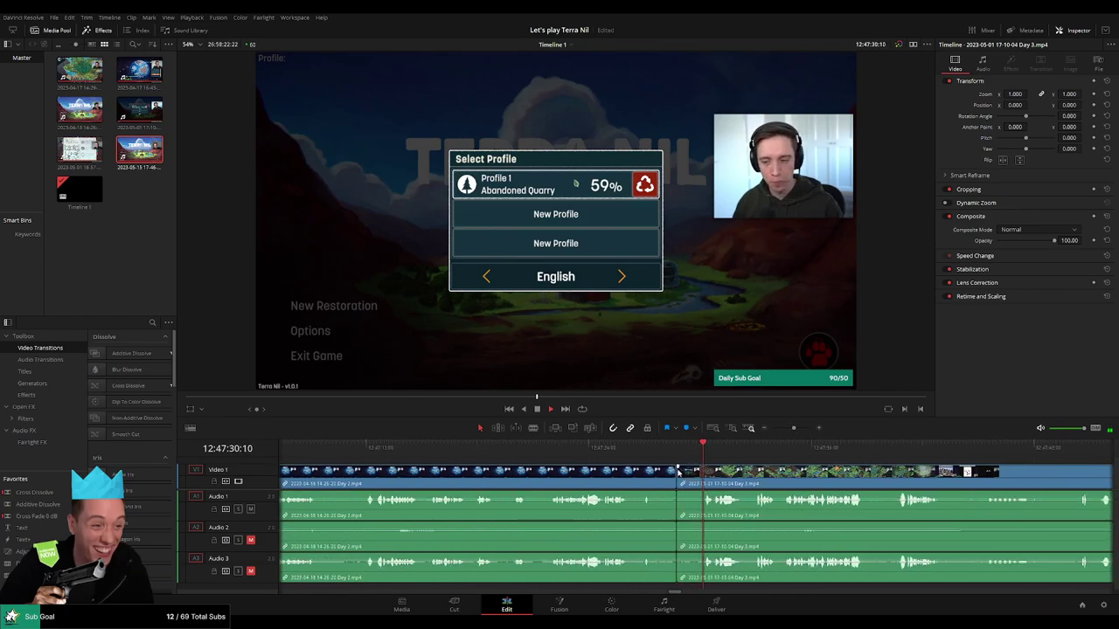
pyautogui.click(645, 450)
pyautogui.click(601, 455)
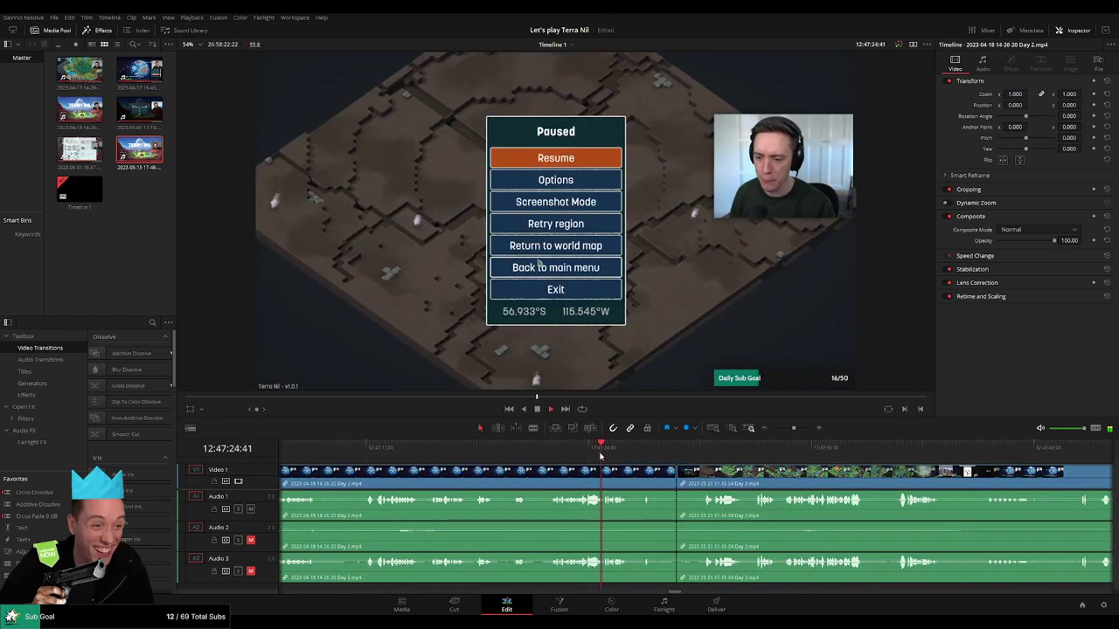
pyautogui.click(596, 368)
pyautogui.hscroll(1, 630, 463)
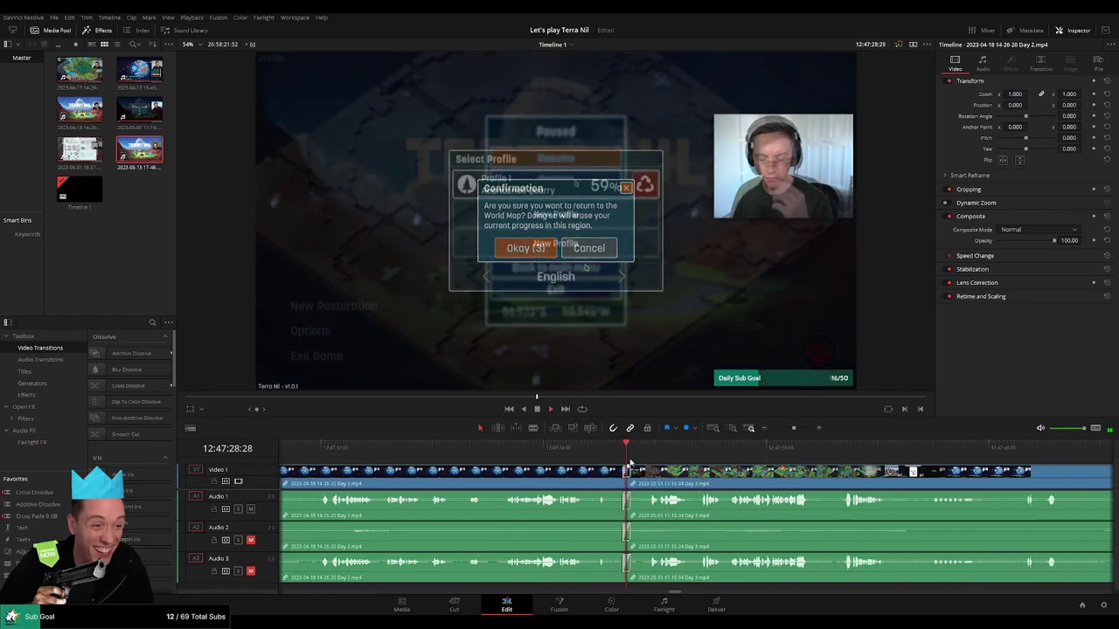
# Skim the Day 3 footage after the join with the Day 2 remainder, from about 12:47:30 to 12:52:30
pyautogui.hscroll(3, 632, 462)
pyautogui.click(797, 453)
pyautogui.hscroll(6, 786, 456)
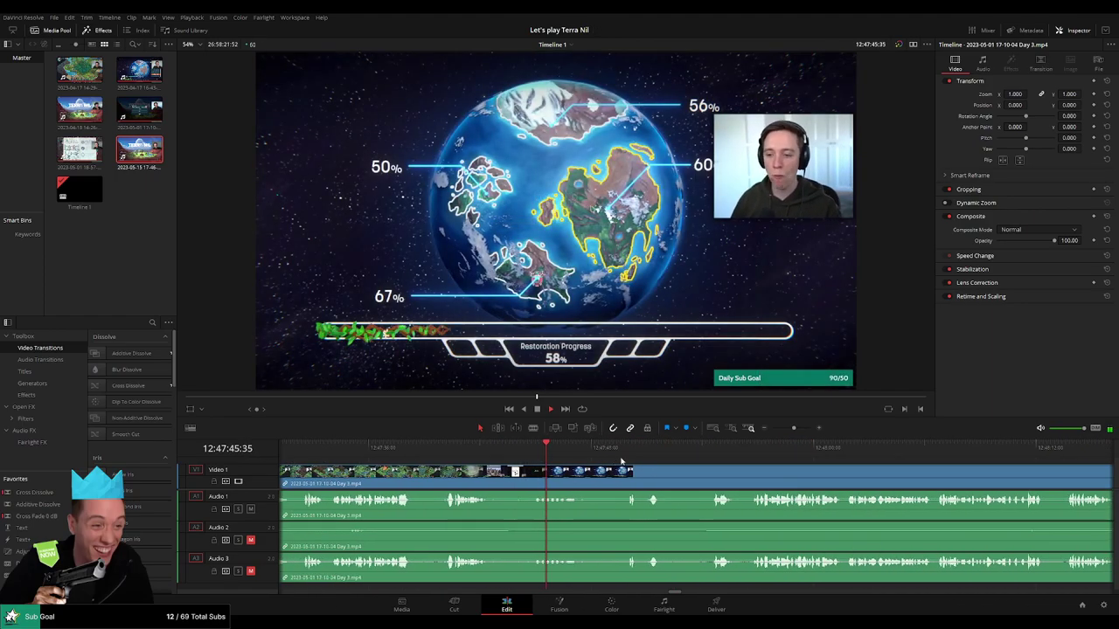
pyautogui.click(706, 447)
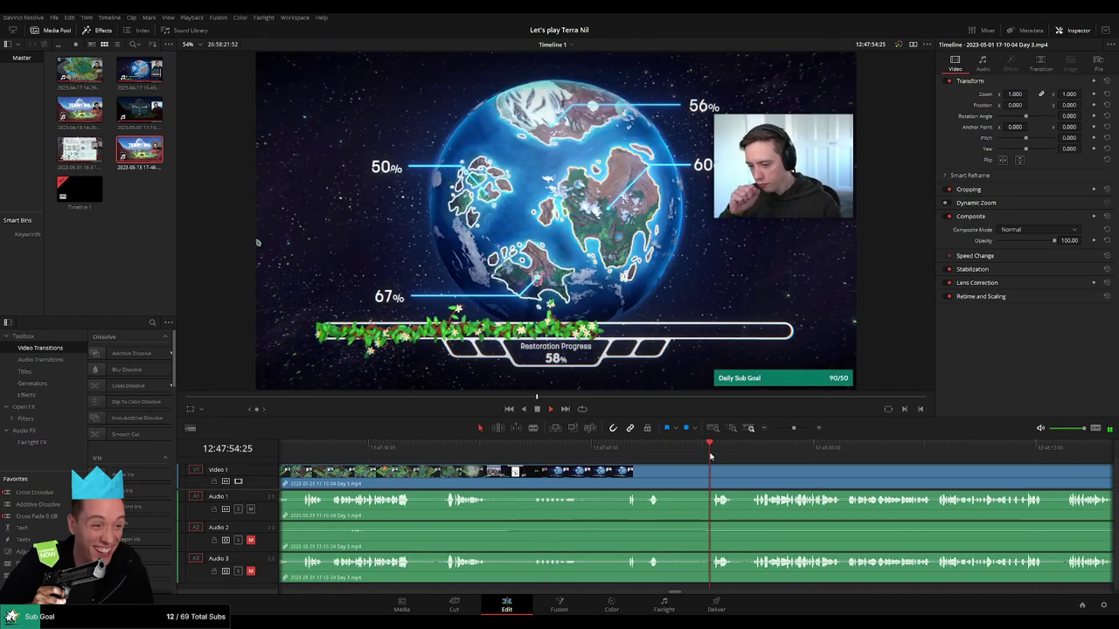
pyautogui.click(785, 429)
pyautogui.click(842, 450)
pyautogui.hscroll(5, 531, 463)
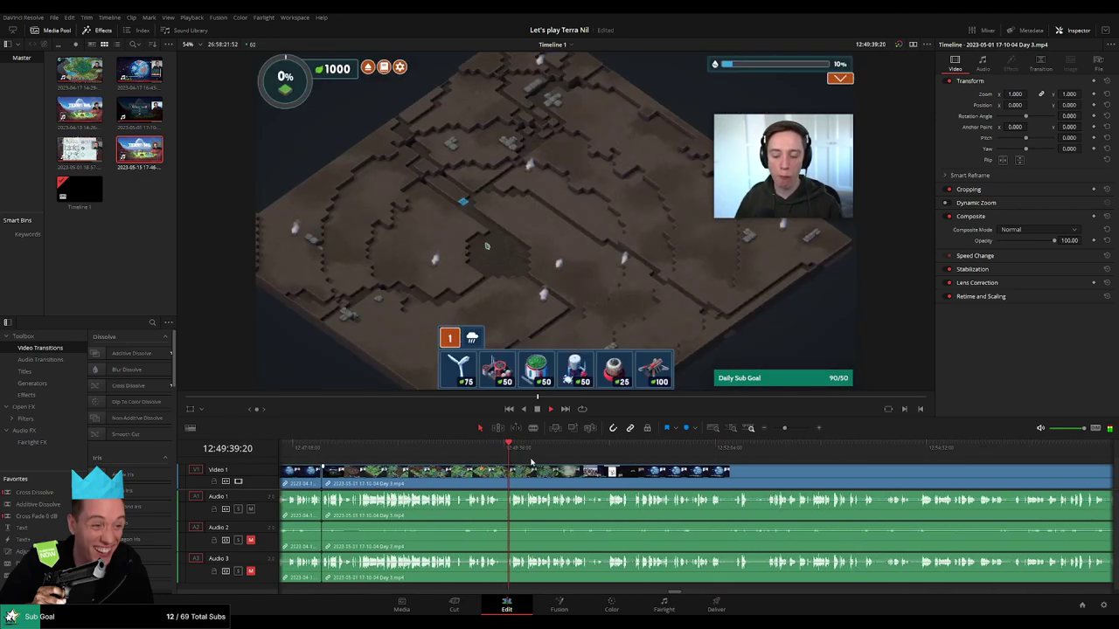
pyautogui.click(607, 452)
pyautogui.click(754, 452)
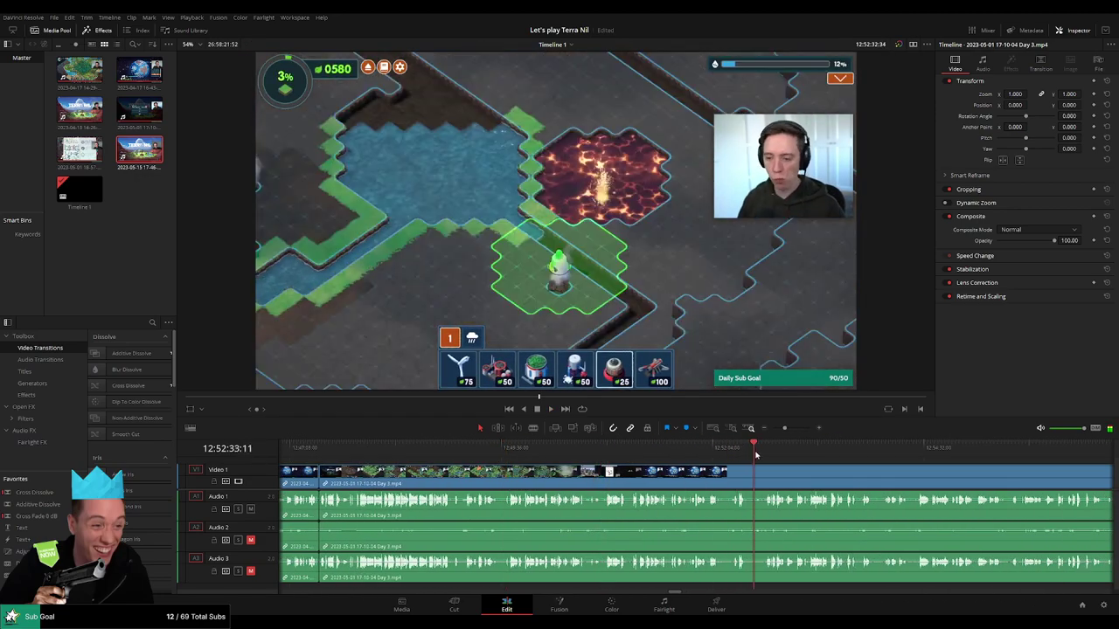
# Examine the Day 3 footage and its audio waveforms around 12:52:00 for a quiet point to end the episode
pyautogui.moveTo(756, 455); pyautogui.dragTo(654, 466)
pyautogui.click(604, 449)
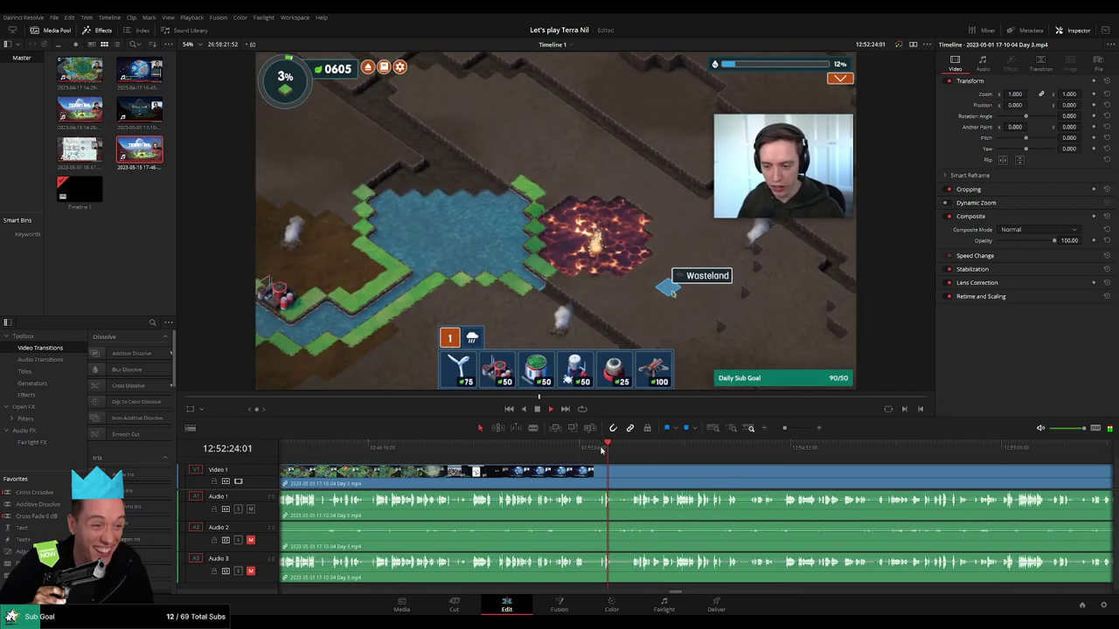
pyautogui.click(590, 449)
pyautogui.scroll(3, 606, 463)
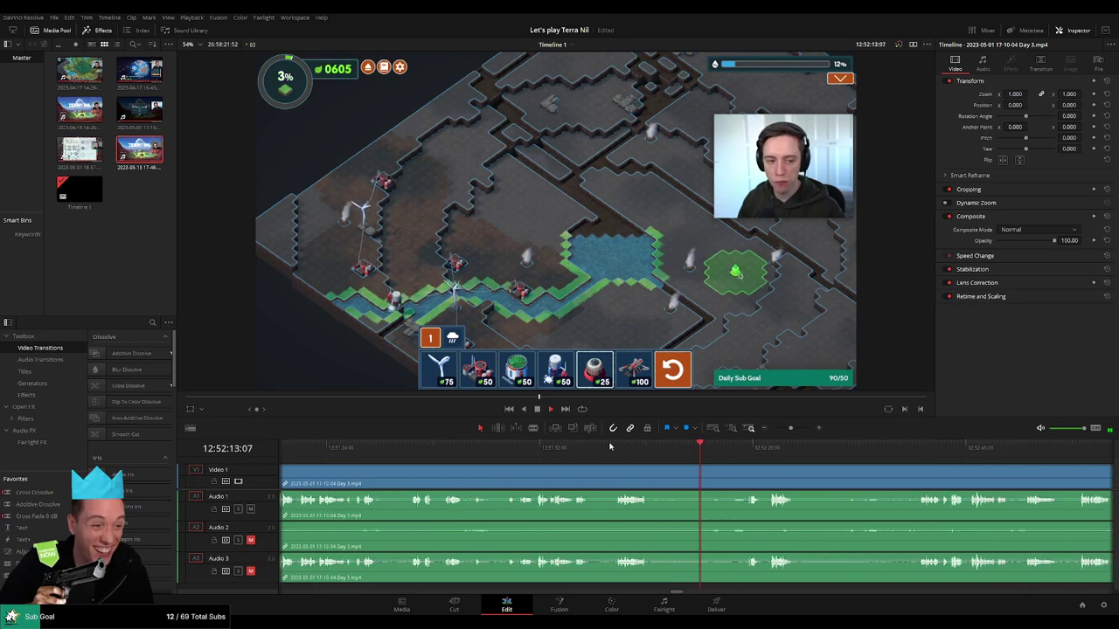
pyautogui.click(610, 446)
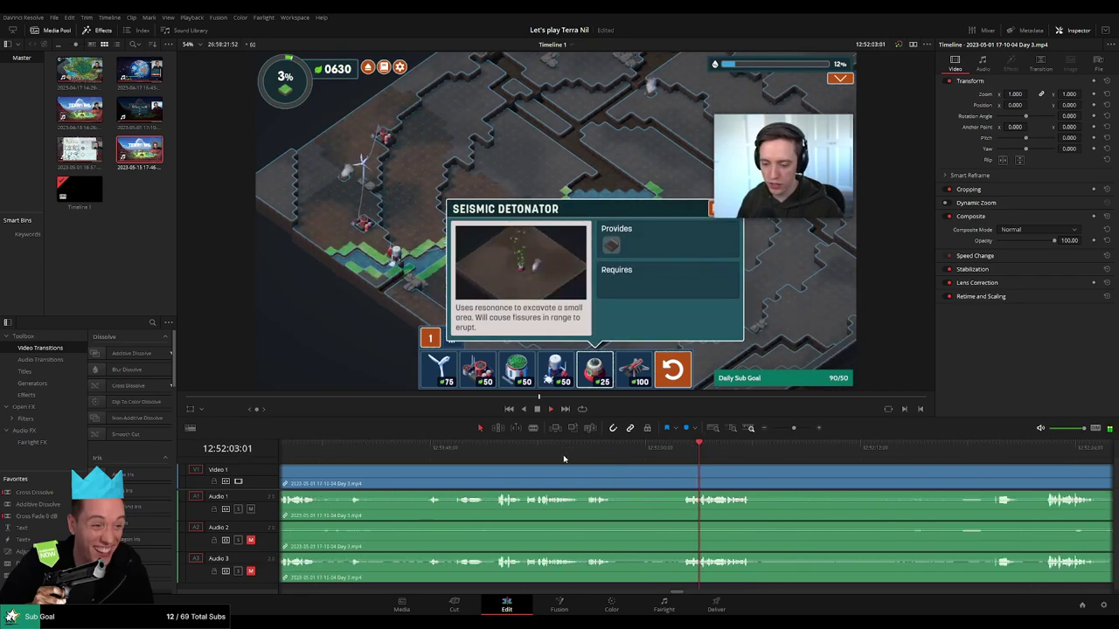
pyautogui.scroll(1, 568, 461)
pyautogui.click(540, 448)
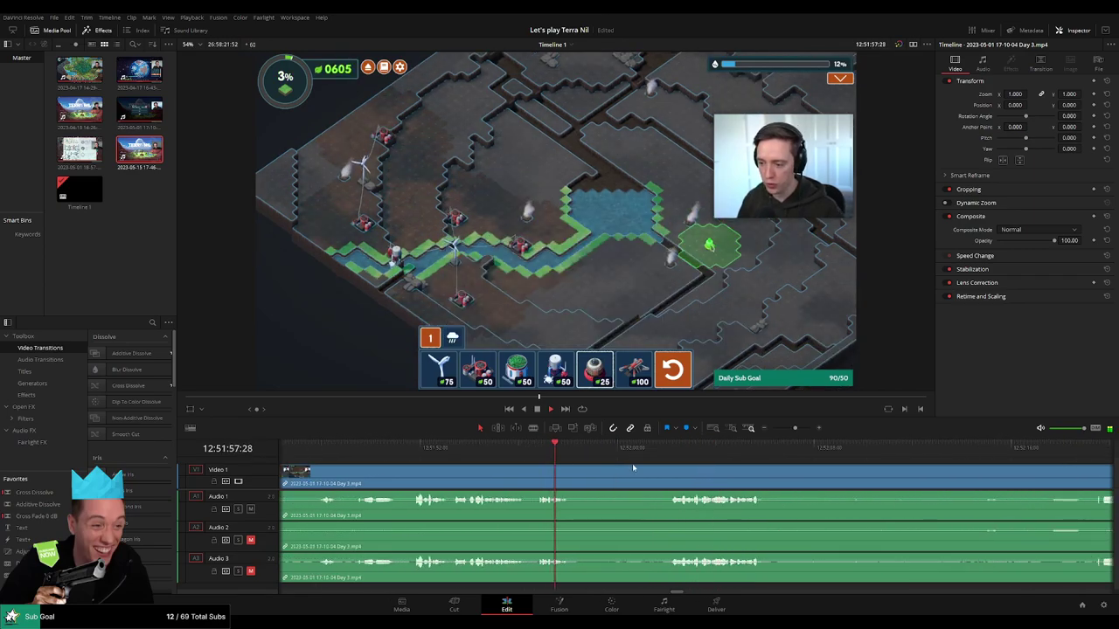
pyautogui.moveTo(633, 467); pyautogui.dragTo(563, 449)
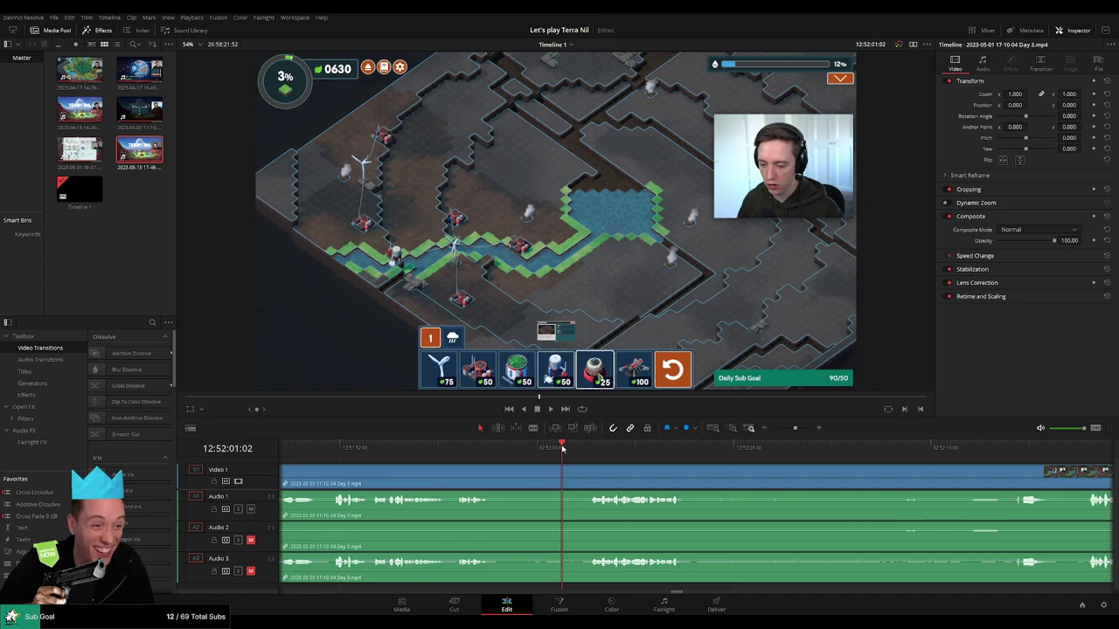
pyautogui.press('Down')
pyautogui.press('Down')
pyautogui.moveTo(794, 428); pyautogui.dragTo(765, 429)
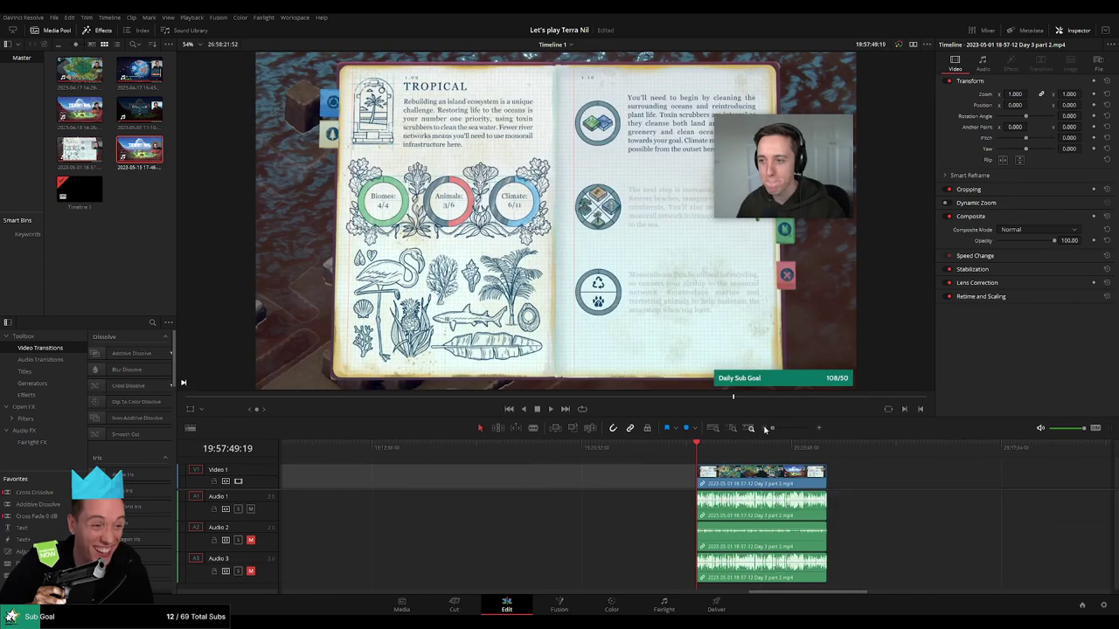
pyautogui.hscroll(-10, 426, 466)
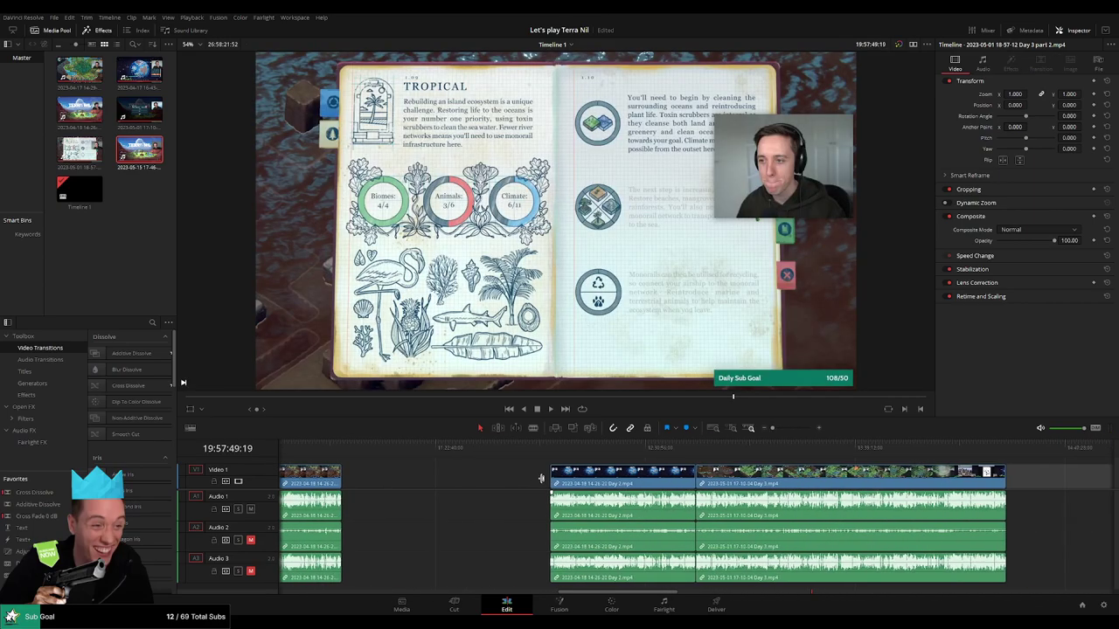
pyautogui.click(674, 453)
pyautogui.click(790, 429)
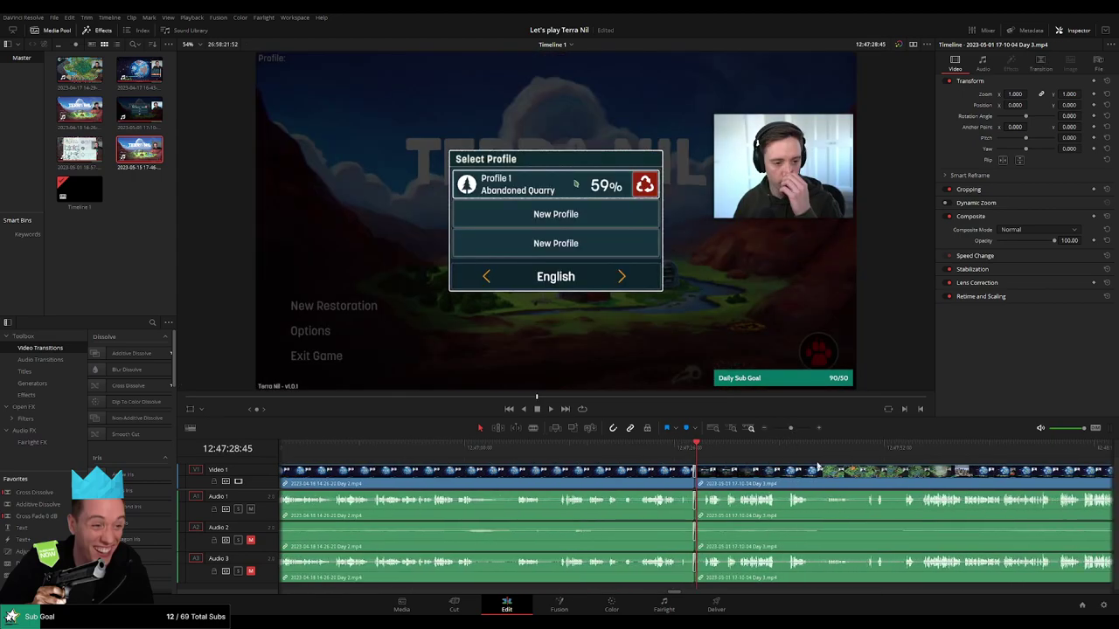
pyautogui.moveTo(836, 449); pyautogui.dragTo(511, 451)
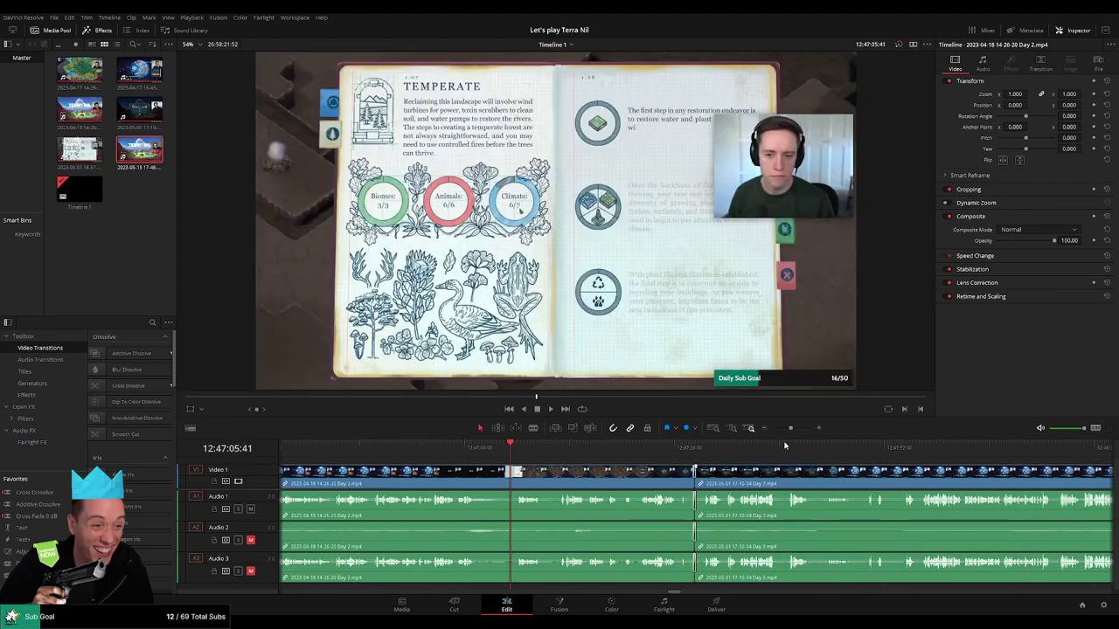
pyautogui.moveTo(791, 429); pyautogui.dragTo(772, 430)
# Split the Day 3 video and audio at 12:52:01:00 and fade the video out and in over about one second around the cut
pyautogui.click(705, 449)
pyautogui.moveTo(705, 449); pyautogui.dragTo(712, 447)
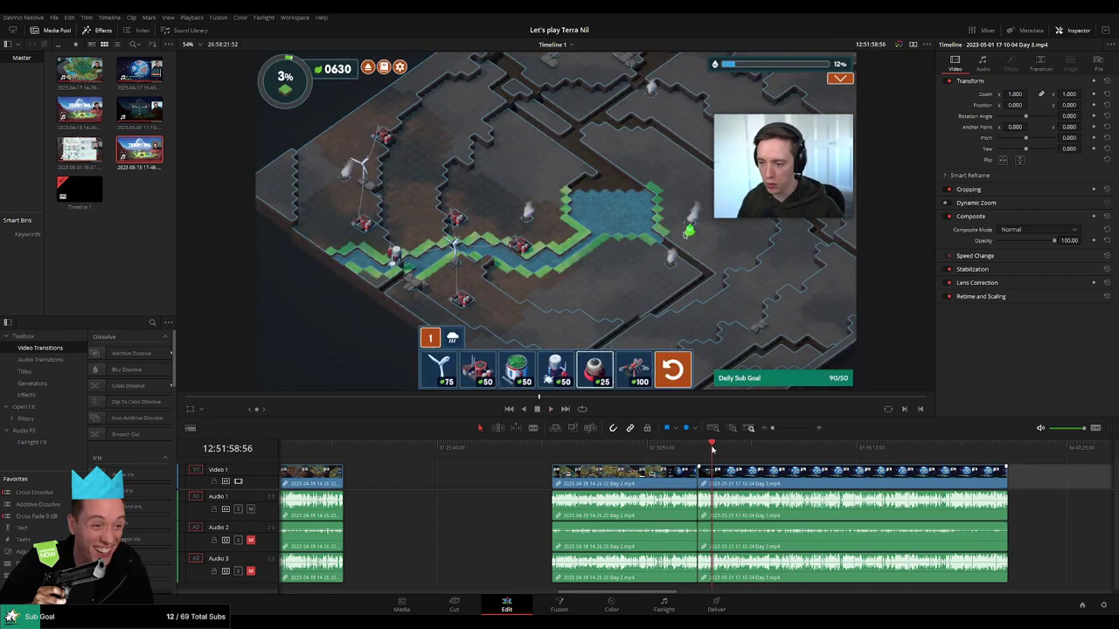
pyautogui.click(792, 428)
pyautogui.press('space')
pyautogui.click(732, 450)
pyautogui.scroll(3, 717, 469)
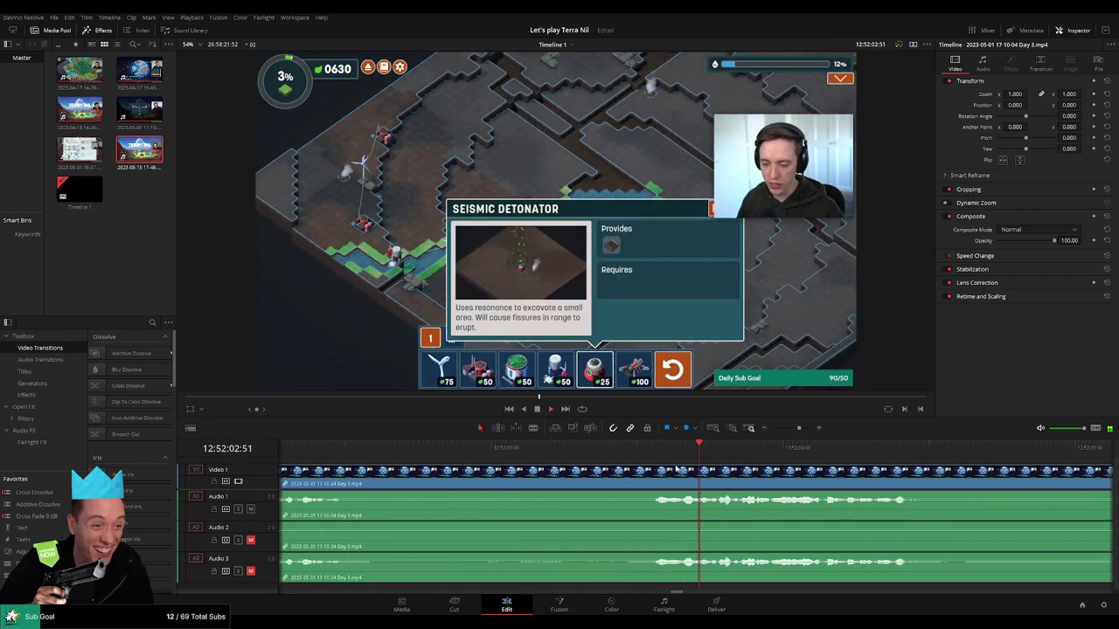
pyautogui.click(653, 450)
pyautogui.moveTo(654, 451); pyautogui.dragTo(495, 472)
pyautogui.hotkey('ctrl', 'b')
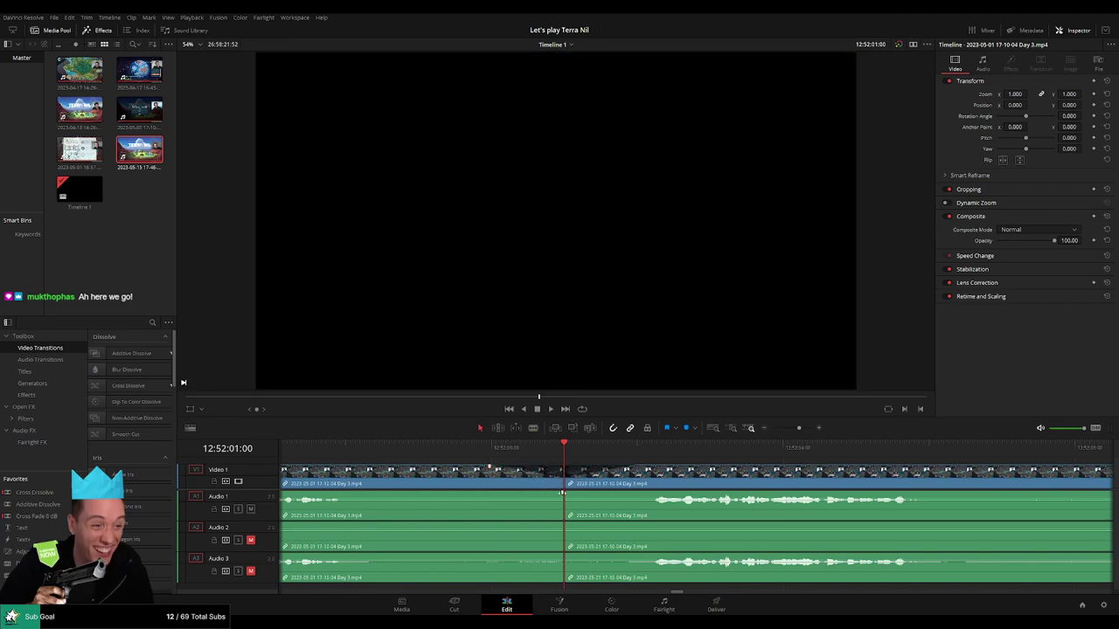
# Fade all three audio tracks out and in over about one second at the 12:52:01:00 cut, and play across it
pyautogui.moveTo(562, 493); pyautogui.dragTo(470, 493)
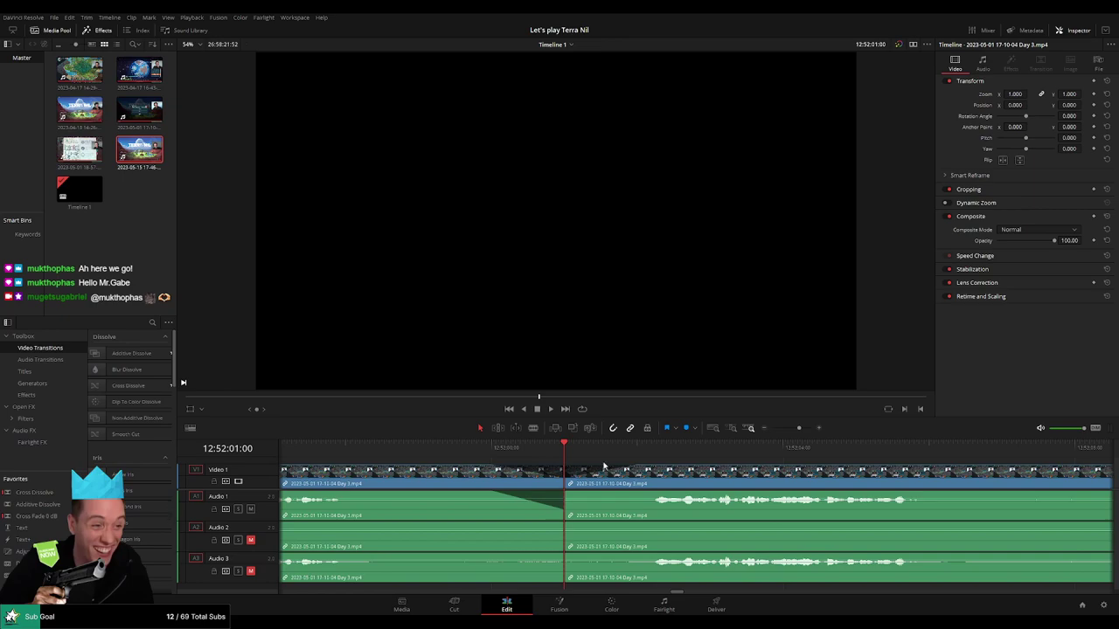
pyautogui.moveTo(570, 500); pyautogui.dragTo(638, 494)
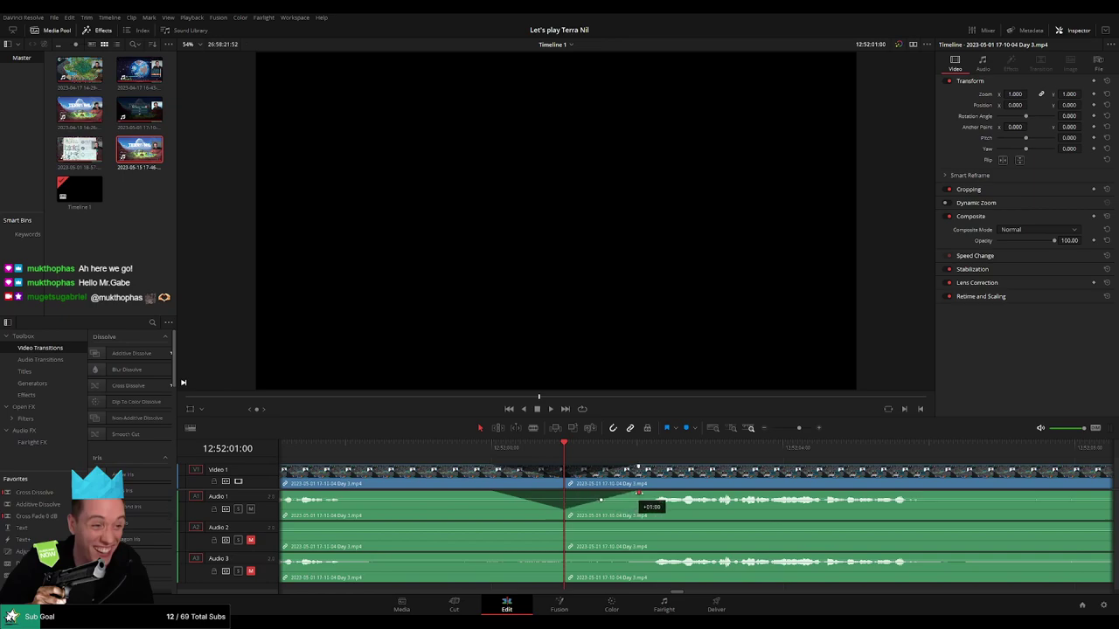
pyautogui.moveTo(562, 523); pyautogui.dragTo(486, 524)
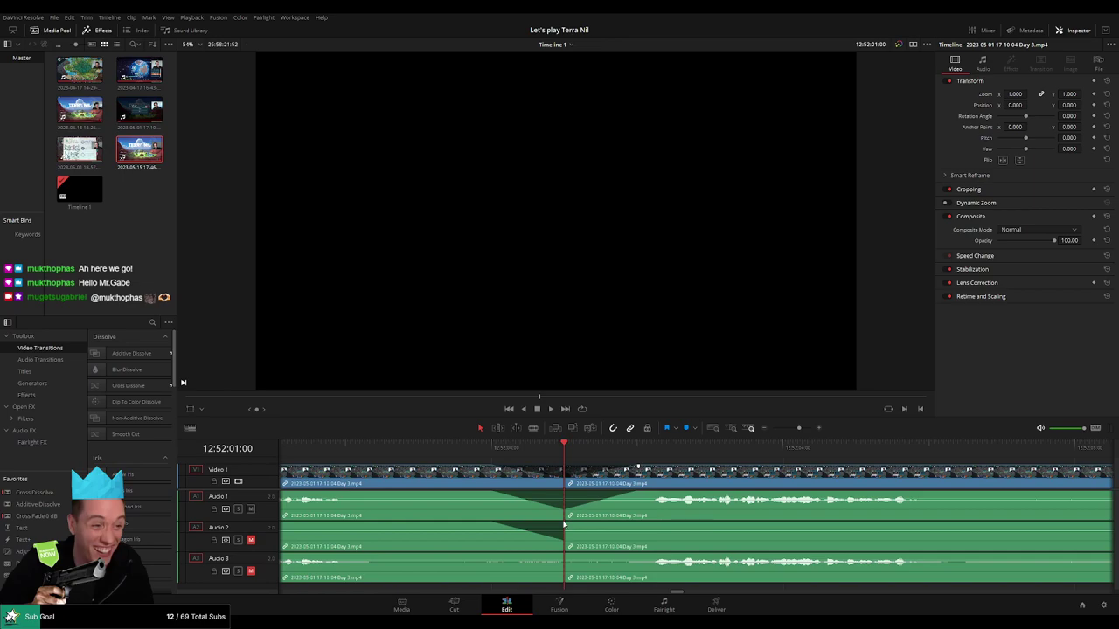
pyautogui.moveTo(564, 521); pyautogui.dragTo(634, 524)
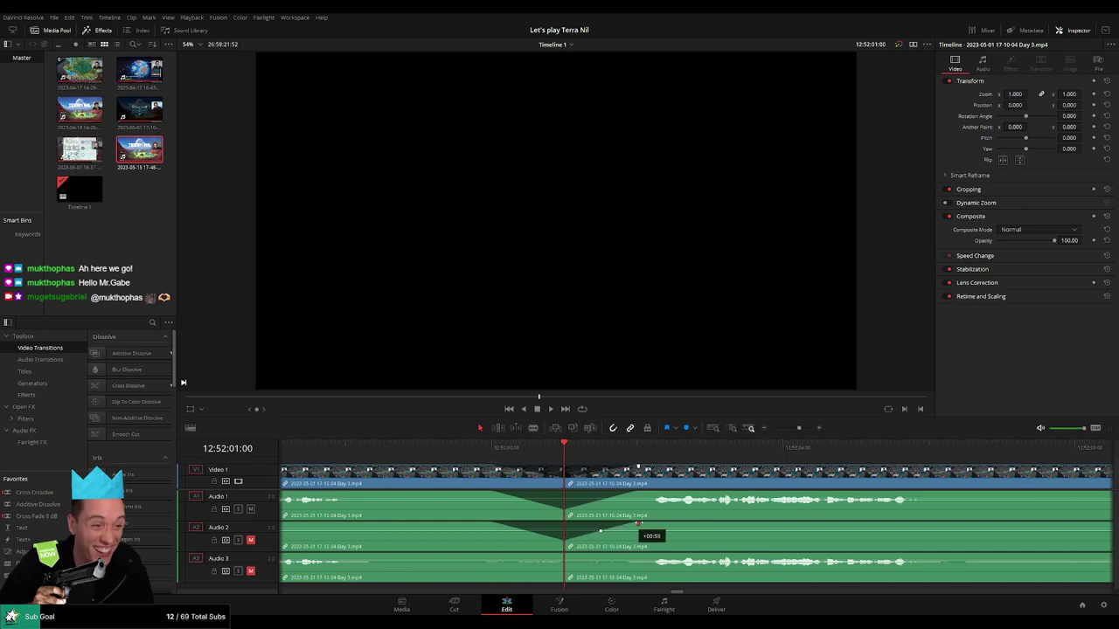
pyautogui.moveTo(544, 556); pyautogui.dragTo(493, 556)
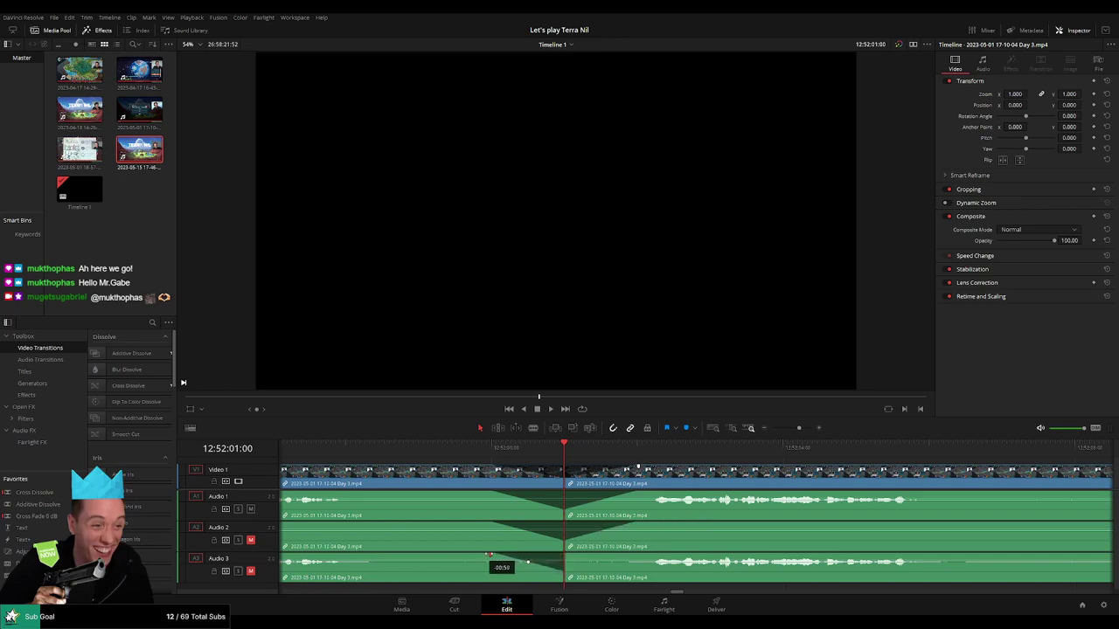
pyautogui.moveTo(564, 554); pyautogui.dragTo(629, 555)
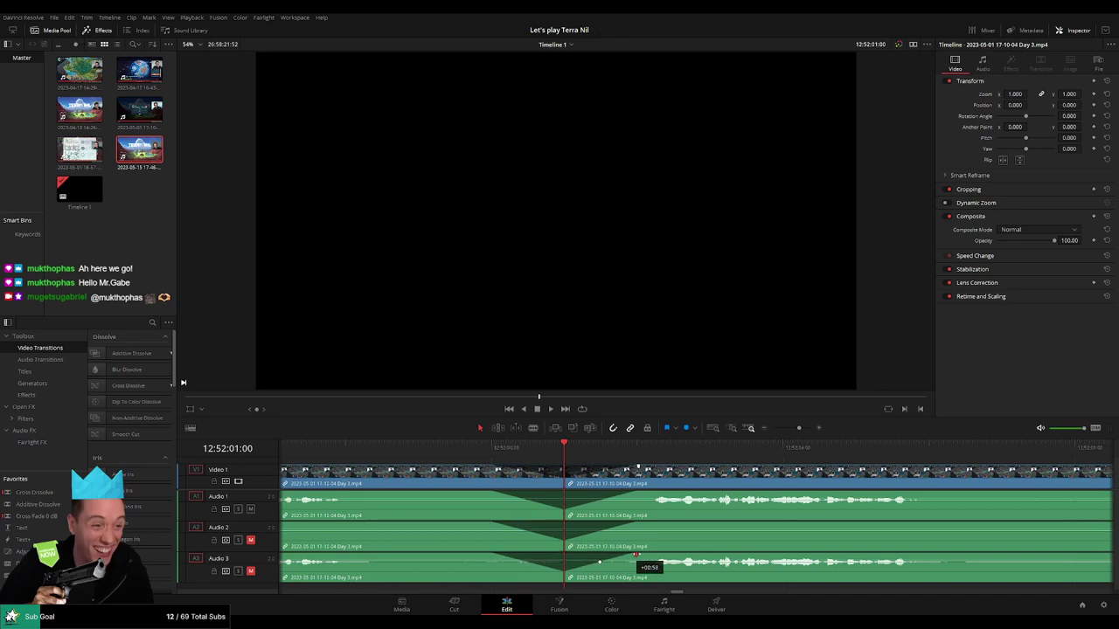
pyautogui.click(499, 449)
pyautogui.press('space')
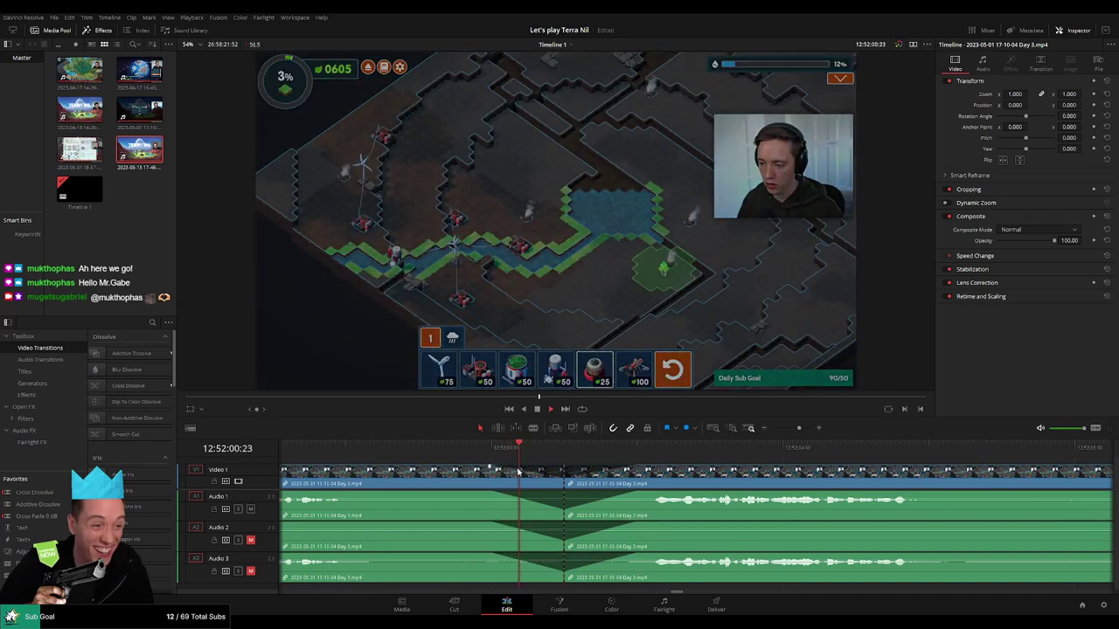
pyautogui.hscroll(2, 546, 468)
pyautogui.press('space')
# Move the Day 3 video and audio after the 12:52:01:00 cut further along the timeline, clear of the episode starting at 12:00:00:00
pyautogui.moveTo(799, 429); pyautogui.dragTo(758, 429)
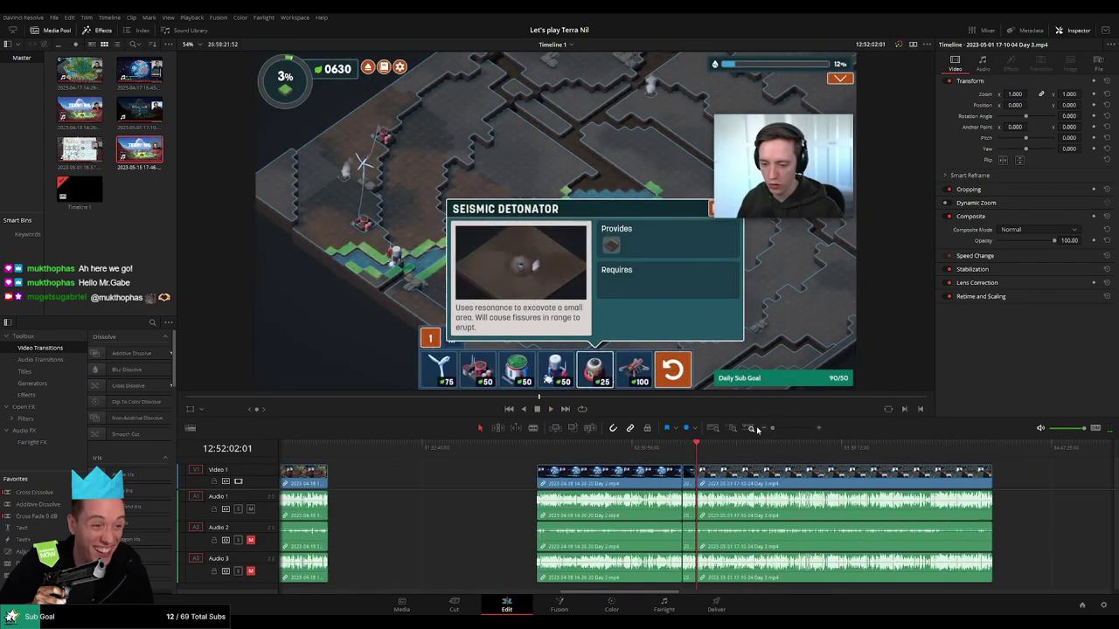
pyautogui.hscroll(5, 798, 481)
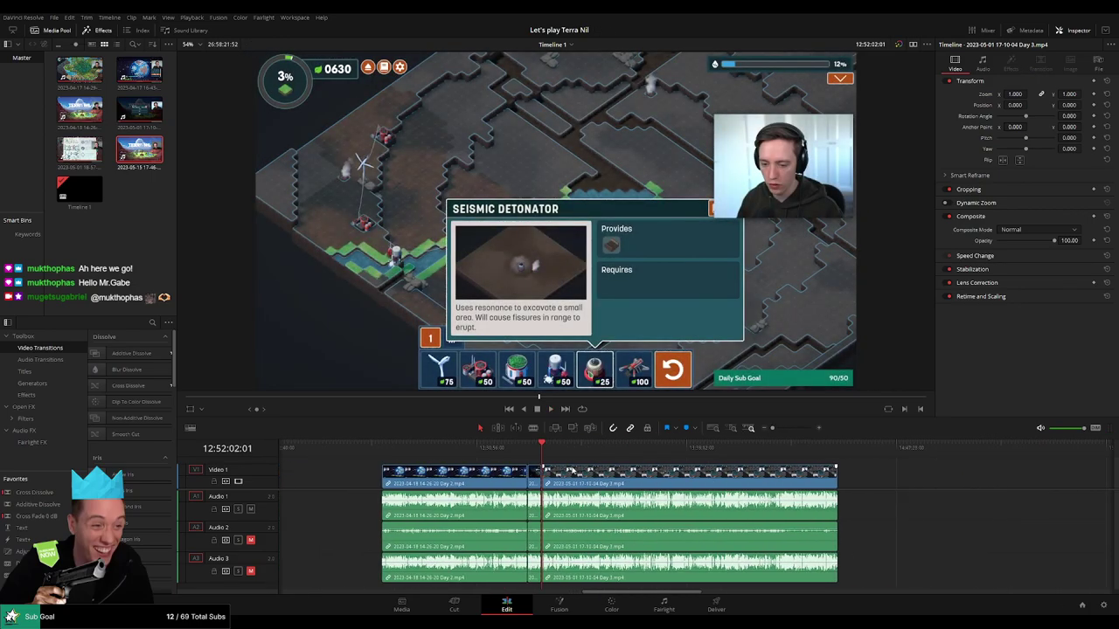
pyautogui.click(383, 450)
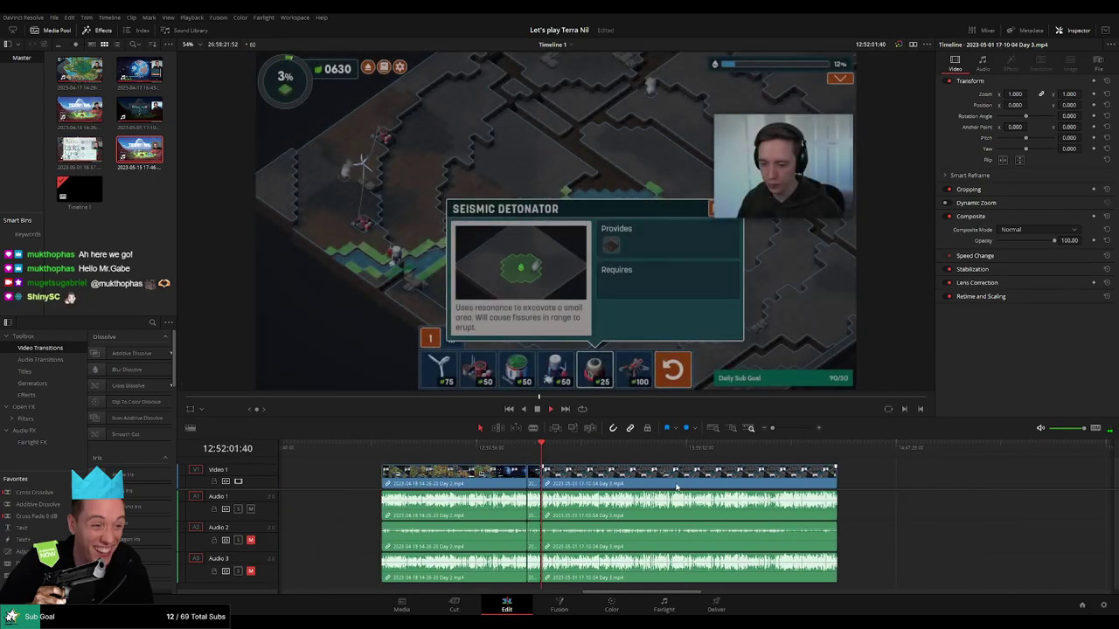
pyautogui.click(401, 454)
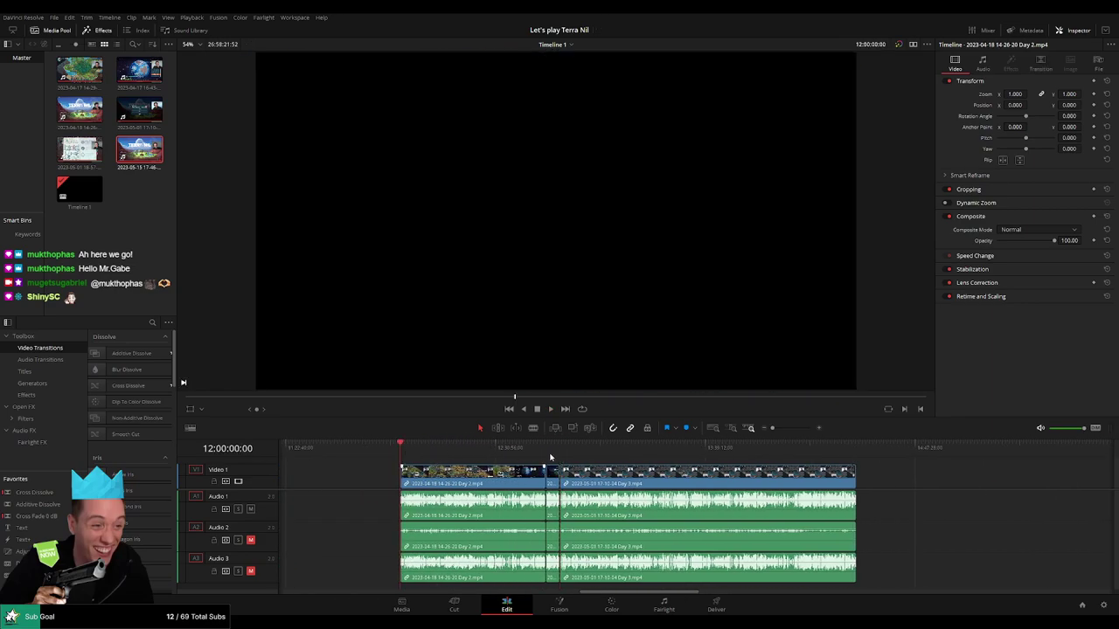
pyautogui.click(559, 456)
pyautogui.hscroll(7, 636, 473)
pyautogui.moveTo(524, 477); pyautogui.dragTo(841, 477)
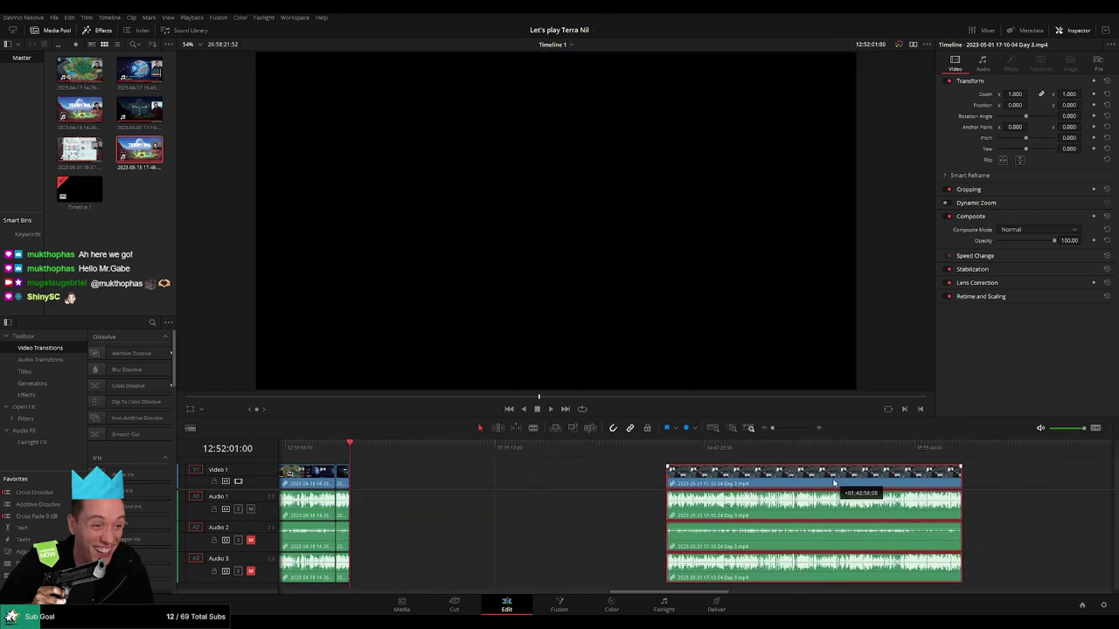
# Align the start of the separated Day 3 remainder with 14:00:00:00 on the timeline and play its opening
pyautogui.click(379, 464)
pyautogui.moveTo(360, 454); pyautogui.dragTo(561, 465)
pyautogui.scroll(5, 637, 477)
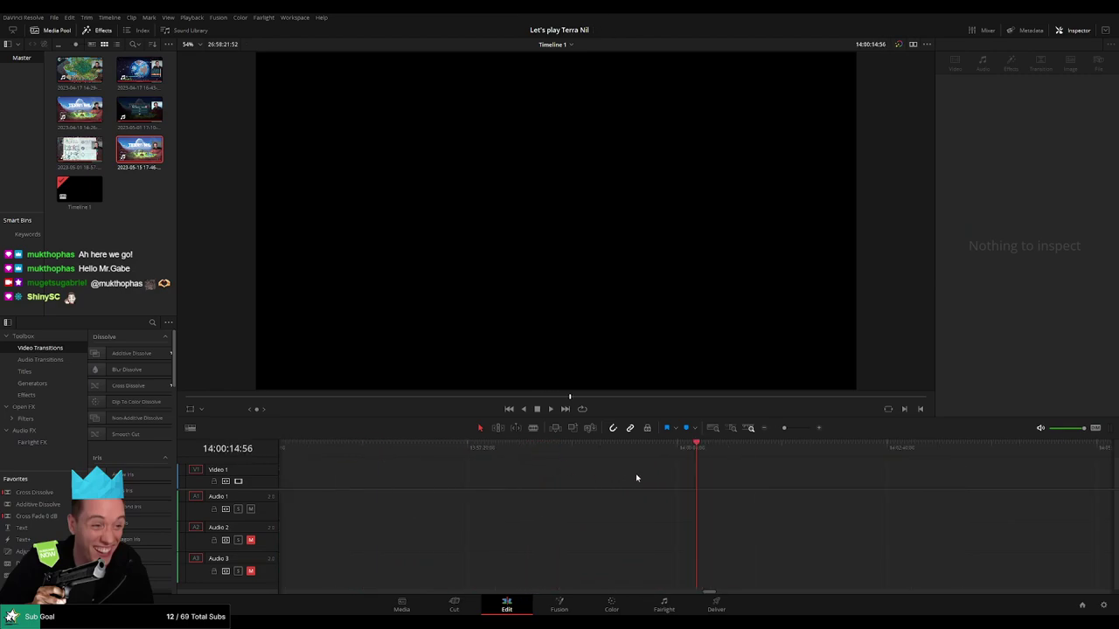
pyautogui.moveTo(694, 456); pyautogui.dragTo(689, 456)
pyautogui.moveTo(784, 428); pyautogui.dragTo(771, 428)
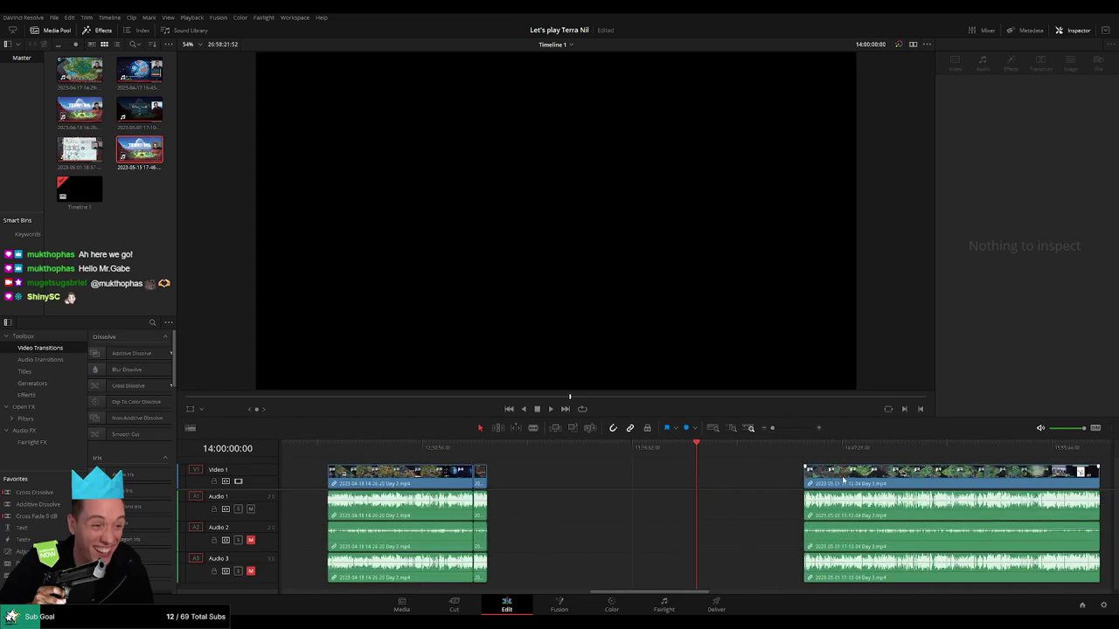
pyautogui.moveTo(843, 480); pyautogui.dragTo(737, 483)
pyautogui.click(631, 480)
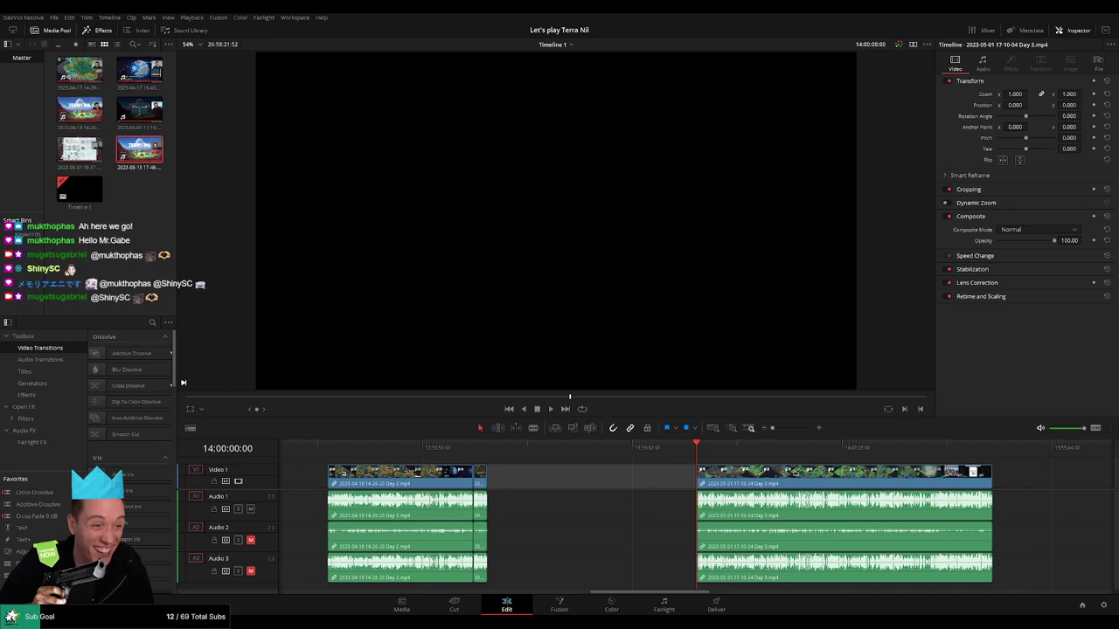
pyautogui.click(665, 484)
pyautogui.moveTo(654, 485); pyautogui.dragTo(392, 472)
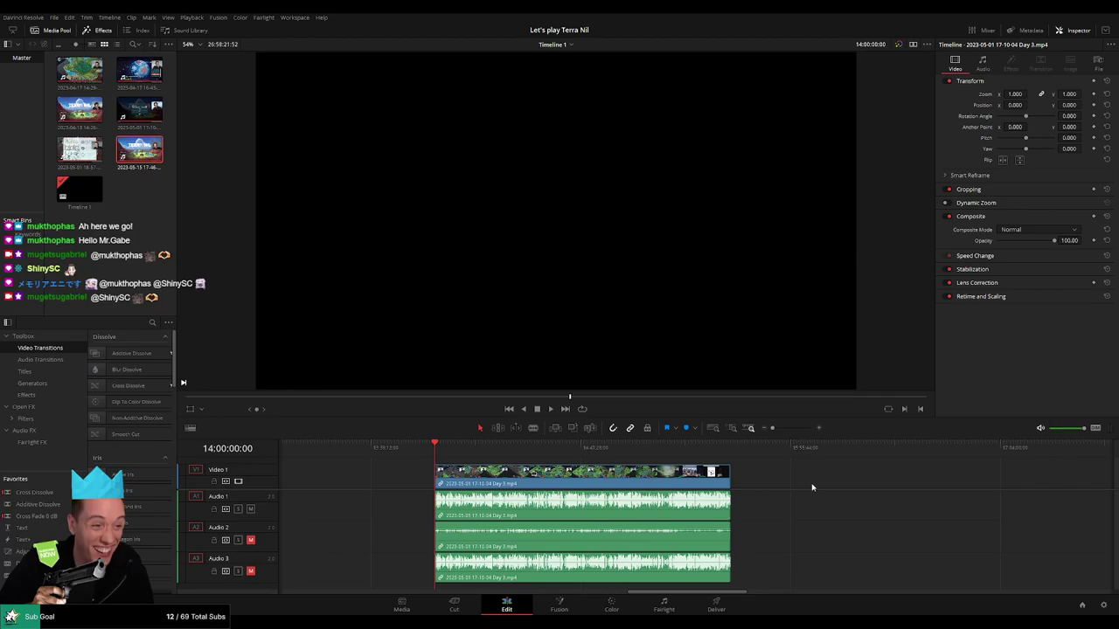
pyautogui.press('space')
pyautogui.click(437, 454)
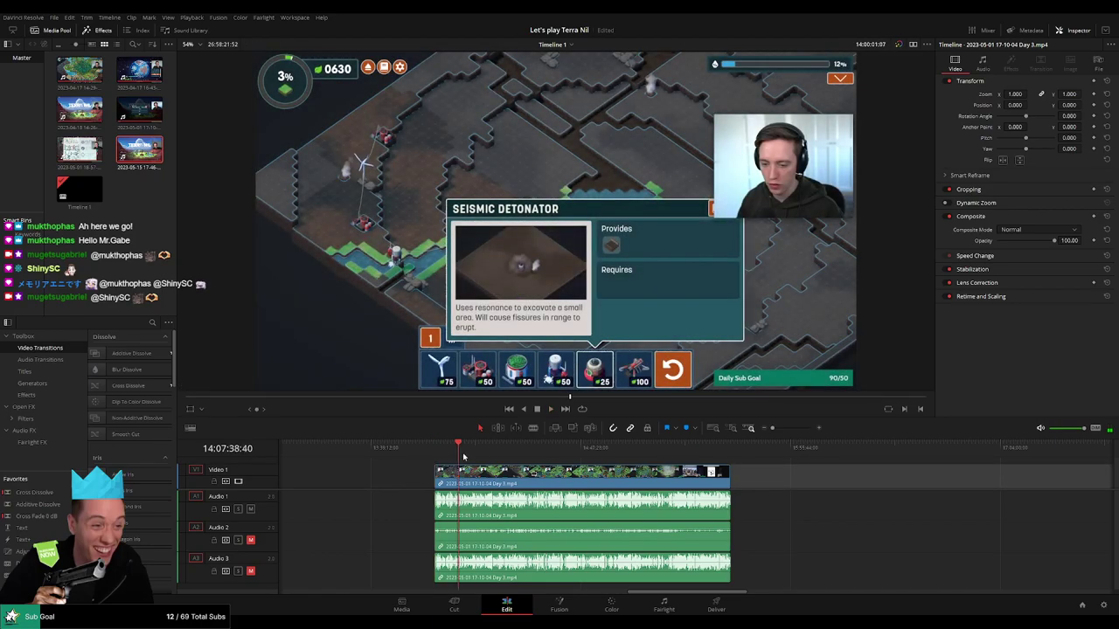
# Split the Day 3 video and audio in the quiet stretch at 14:52:07:30 and fade the video out and in over about one second around the cut
pyautogui.moveTo(455, 454); pyautogui.dragTo(596, 463)
pyautogui.press('space')
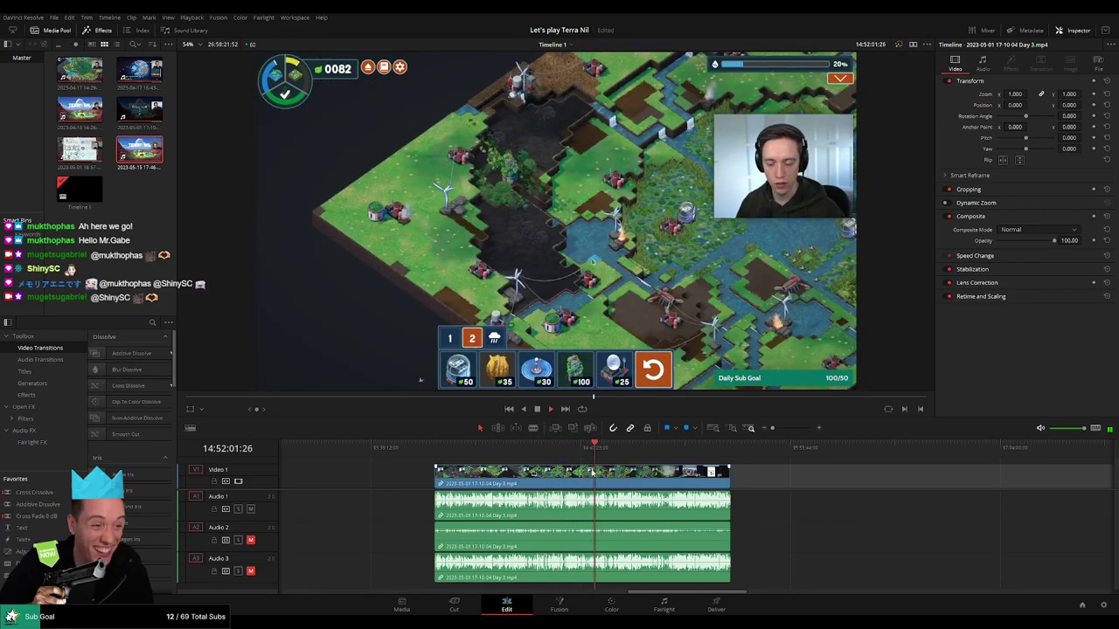
pyautogui.scroll(3, 696, 470)
pyautogui.scroll(2, 697, 470)
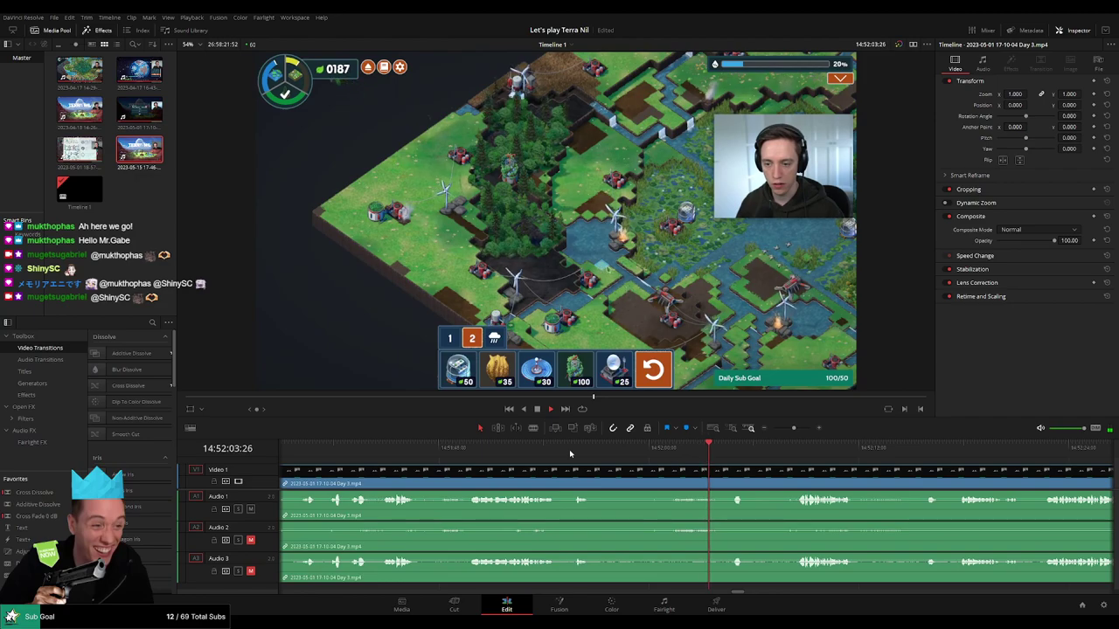
pyautogui.click(574, 452)
pyautogui.click(733, 456)
pyautogui.hscroll(3, 732, 460)
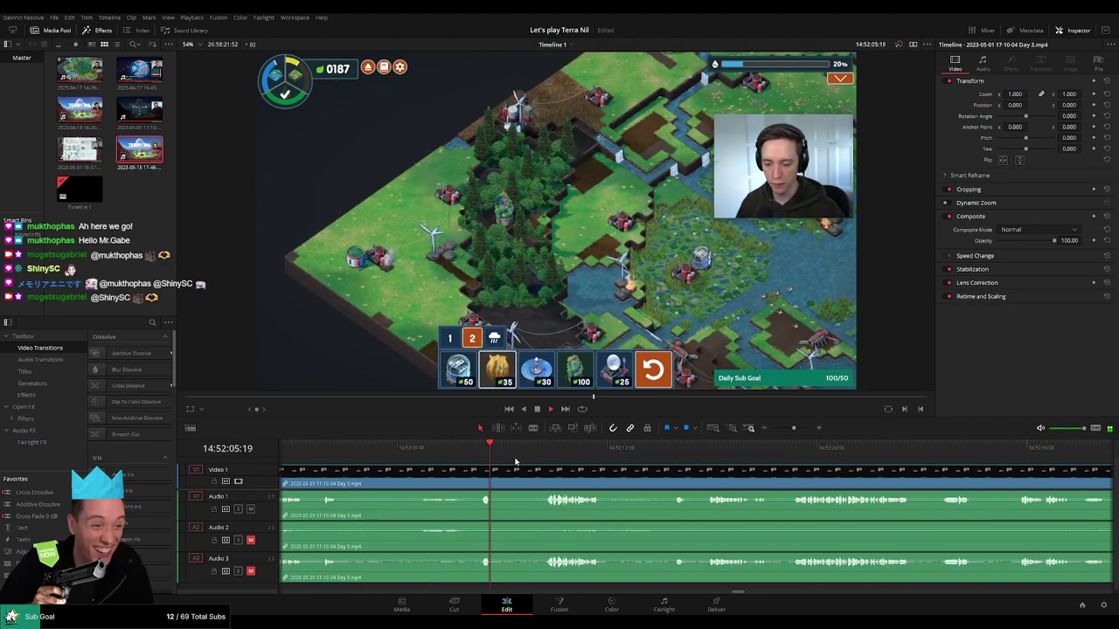
pyautogui.click(538, 453)
pyautogui.scroll(3, 526, 457)
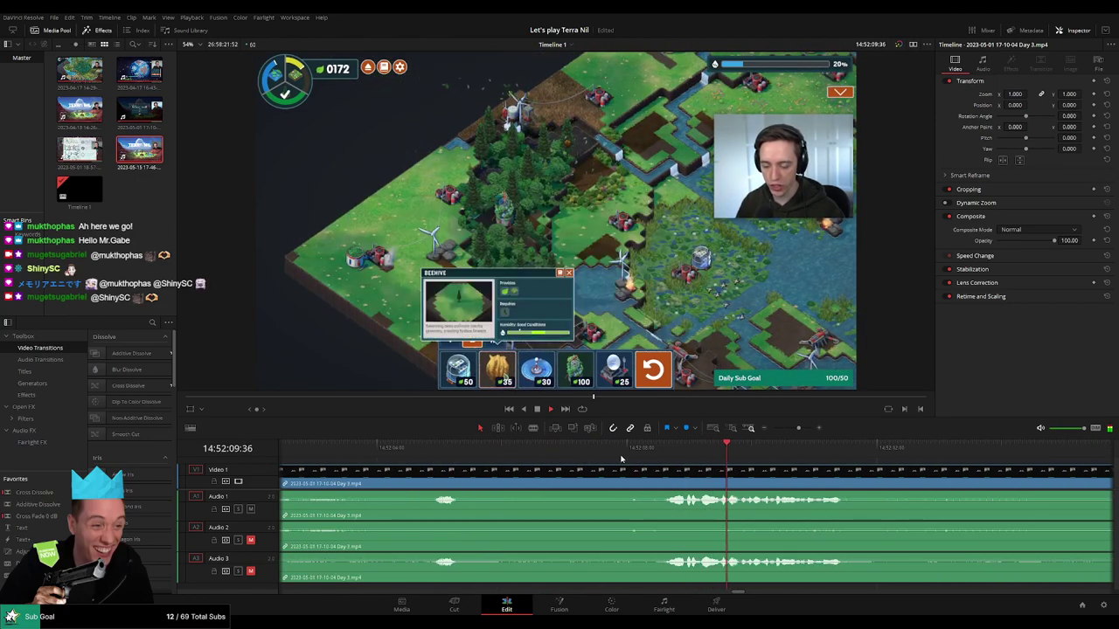
pyautogui.moveTo(667, 455); pyautogui.dragTo(524, 470)
pyautogui.hotkey('ctrl', 'b')
pyautogui.hotkey('ctrl', 'z')
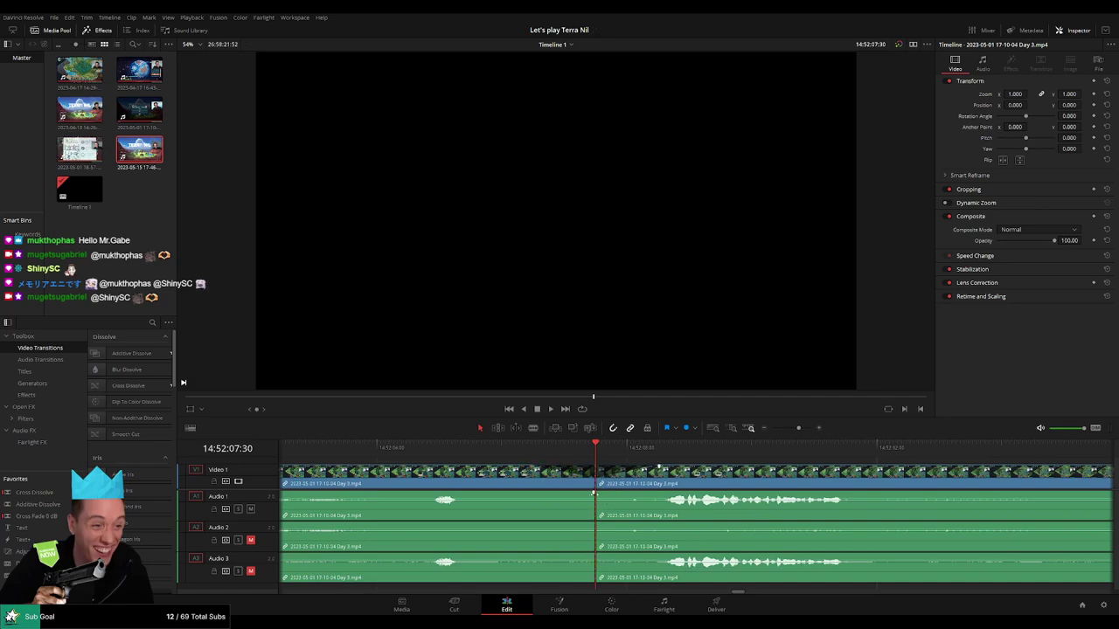
# Fade all three audio tracks out and in over about one second at the 14:52:07:30 cut, and play across it
pyautogui.moveTo(593, 493); pyautogui.dragTo(504, 492)
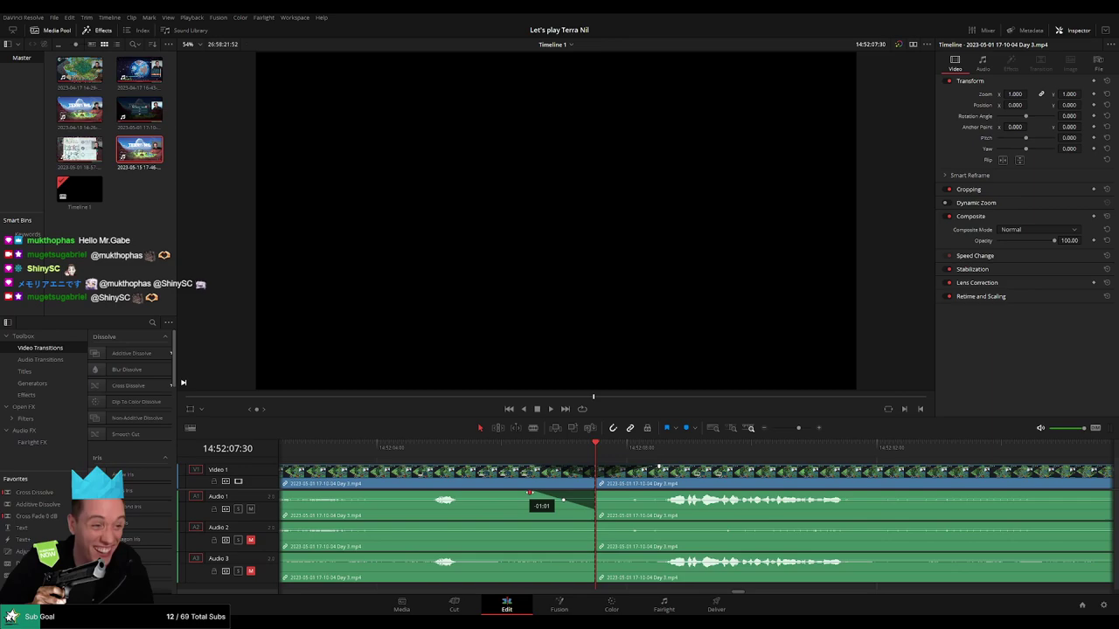
pyautogui.moveTo(597, 493); pyautogui.dragTo(660, 495)
pyautogui.moveTo(596, 524); pyautogui.dragTo(530, 525)
pyautogui.moveTo(597, 524); pyautogui.dragTo(663, 525)
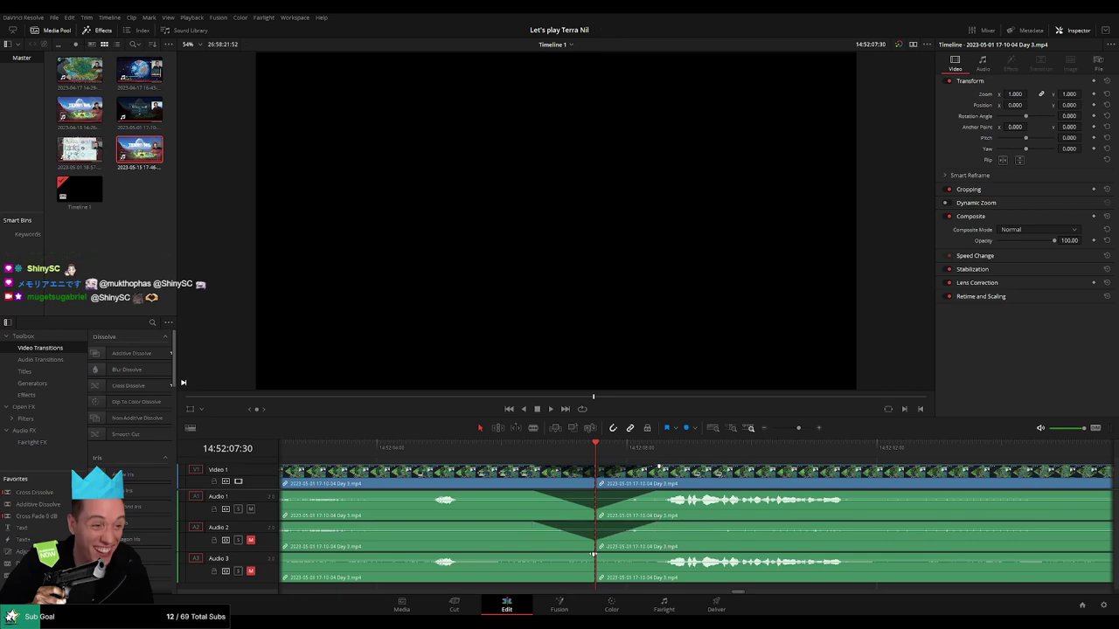
pyautogui.moveTo(593, 554); pyautogui.dragTo(536, 556)
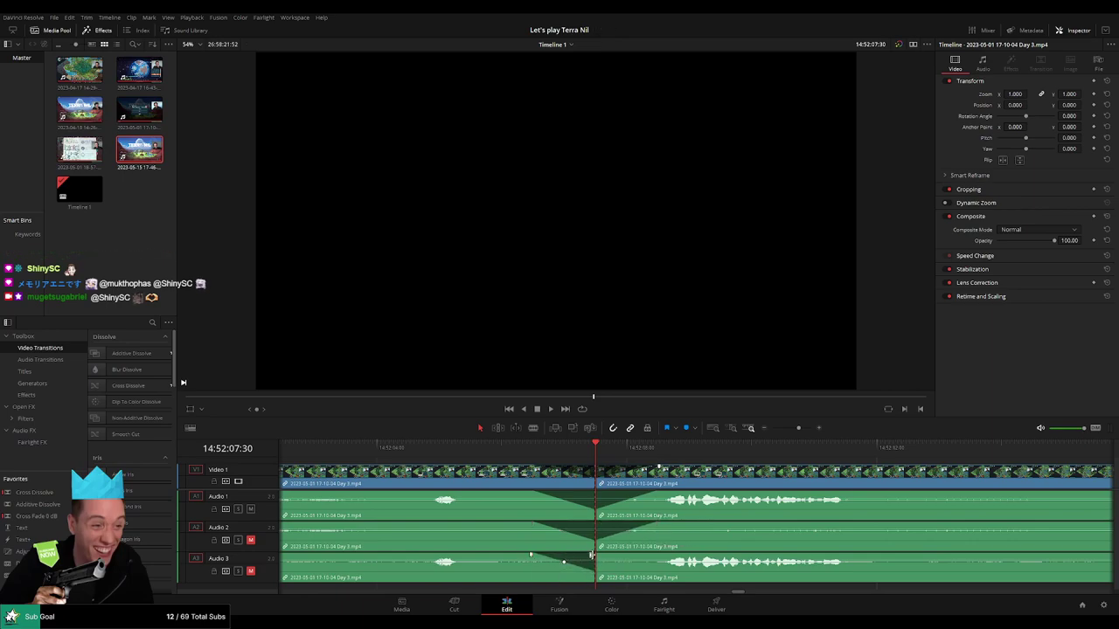
pyautogui.moveTo(596, 555); pyautogui.dragTo(647, 555)
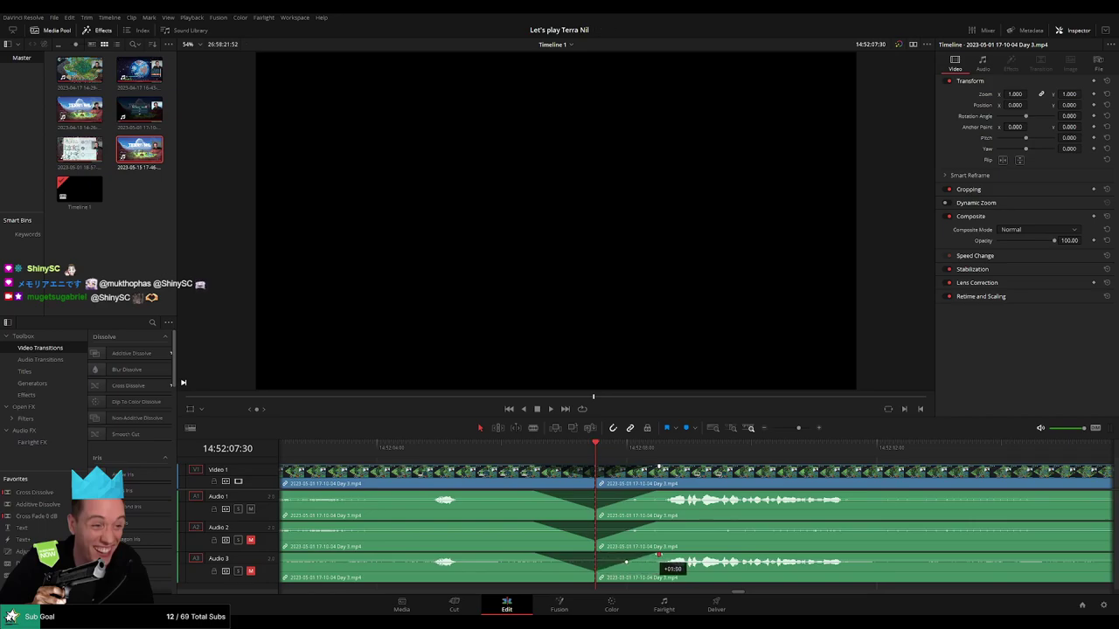
pyautogui.press('space')
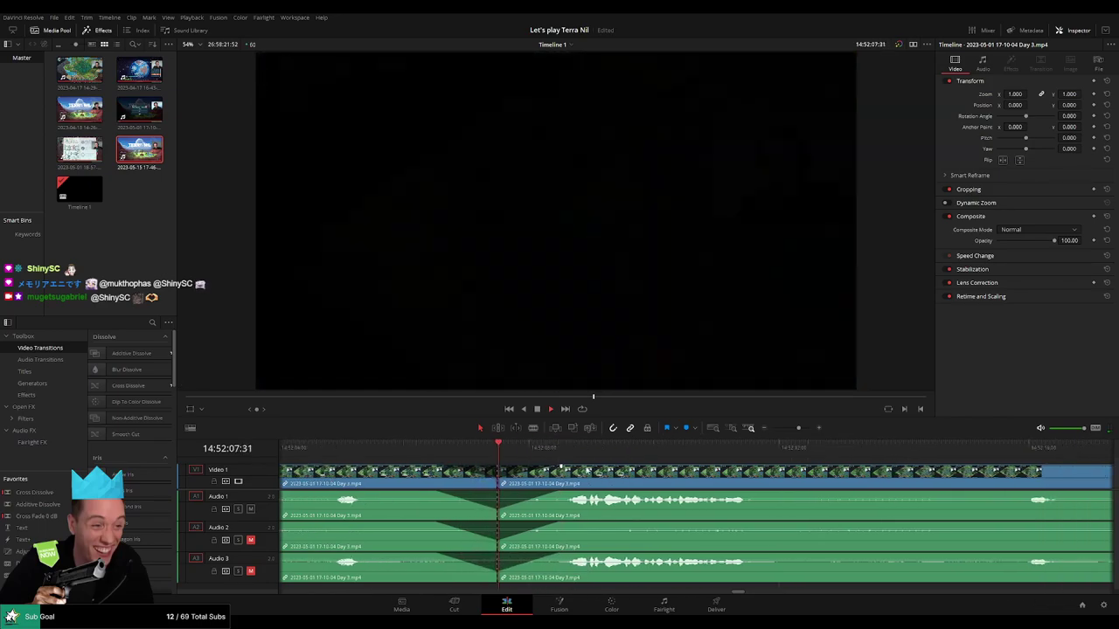
pyautogui.press('space')
# Move the Day 3 video and audio after the 14:52:07:30 cut to start at 16:00:00:00, and play its opening
pyautogui.moveTo(797, 429); pyautogui.dragTo(741, 435)
pyautogui.hscroll(5, 608, 478)
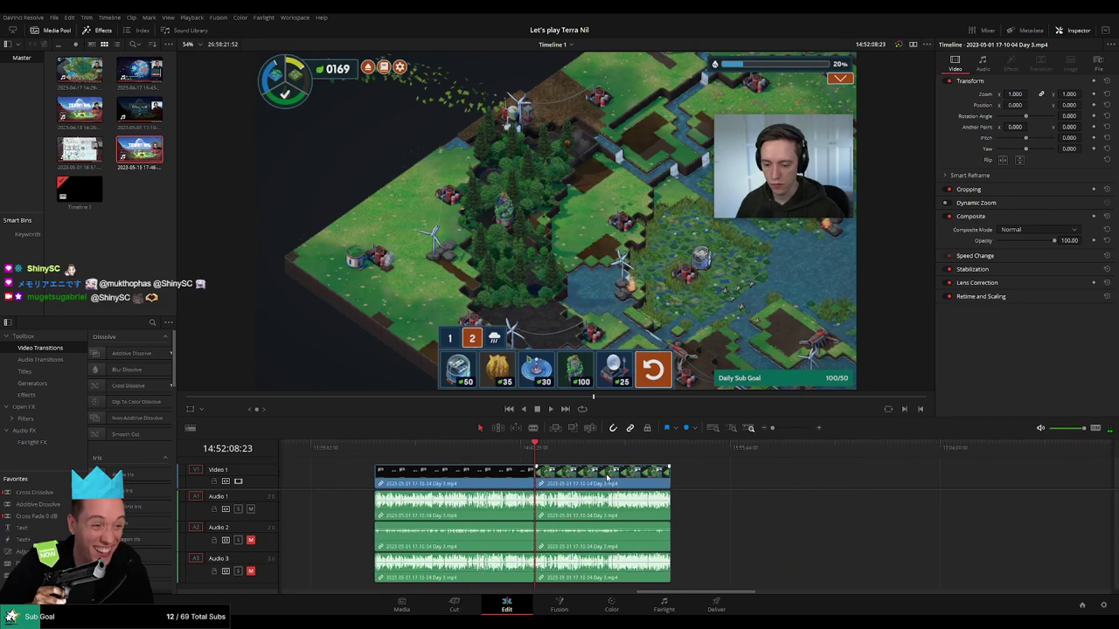
pyautogui.hscroll(5, 657, 480)
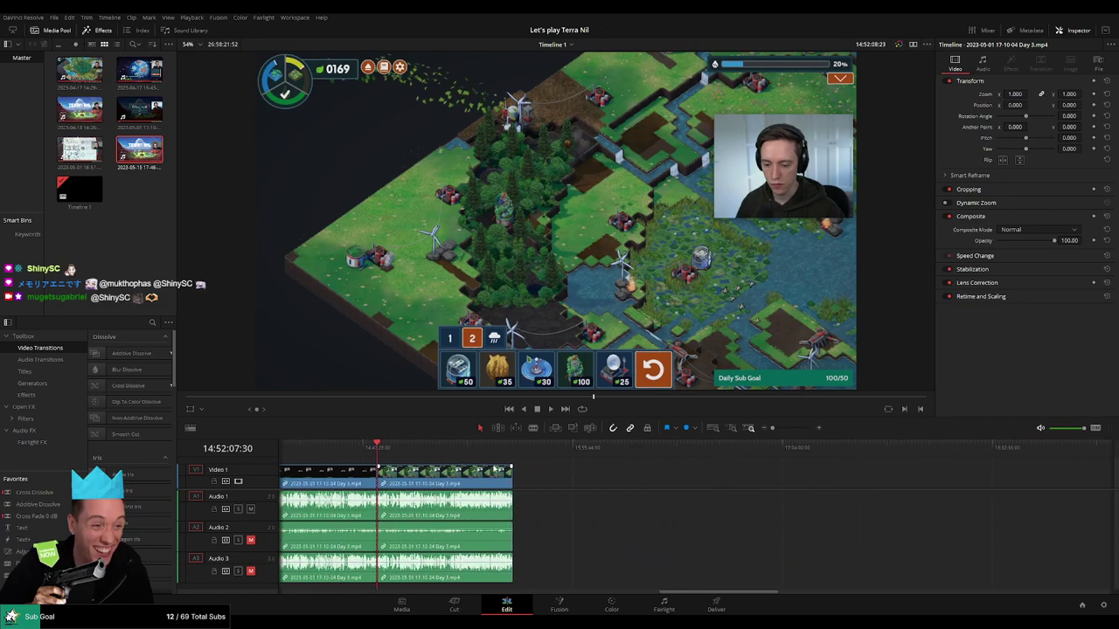
pyautogui.moveTo(463, 480); pyautogui.dragTo(806, 480)
pyautogui.click(524, 478)
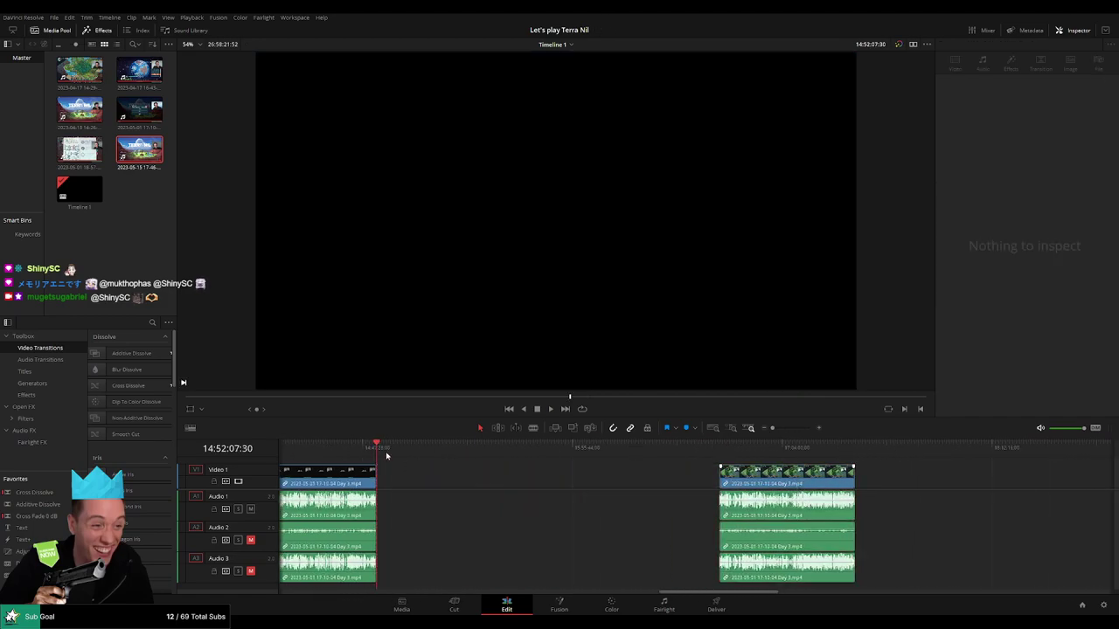
pyautogui.moveTo(387, 456); pyautogui.dragTo(586, 471)
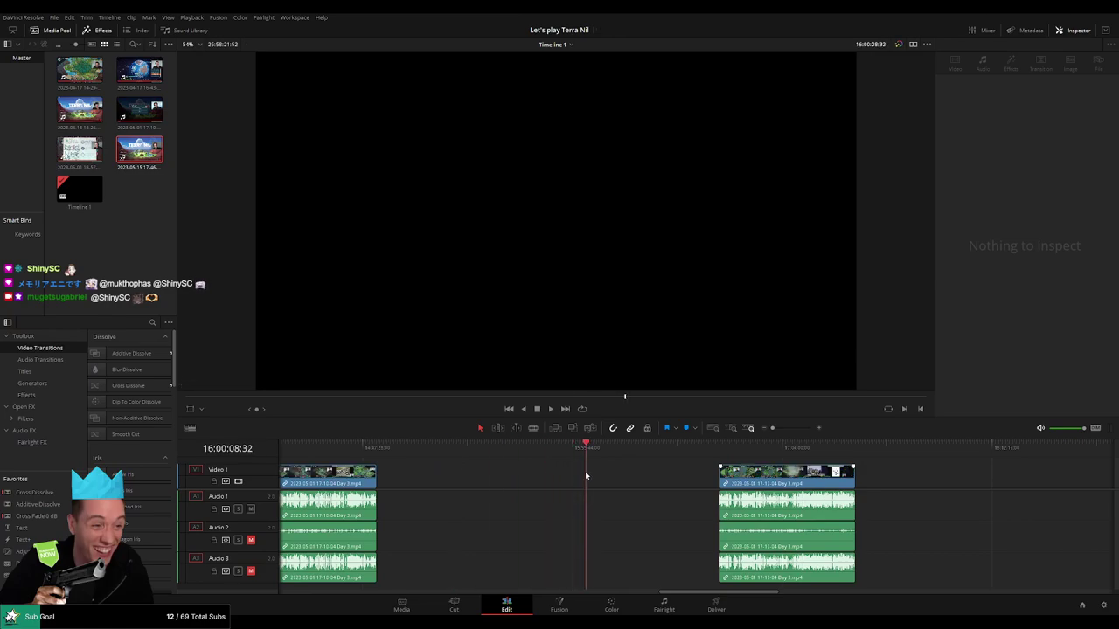
pyautogui.moveTo(783, 479); pyautogui.dragTo(649, 479)
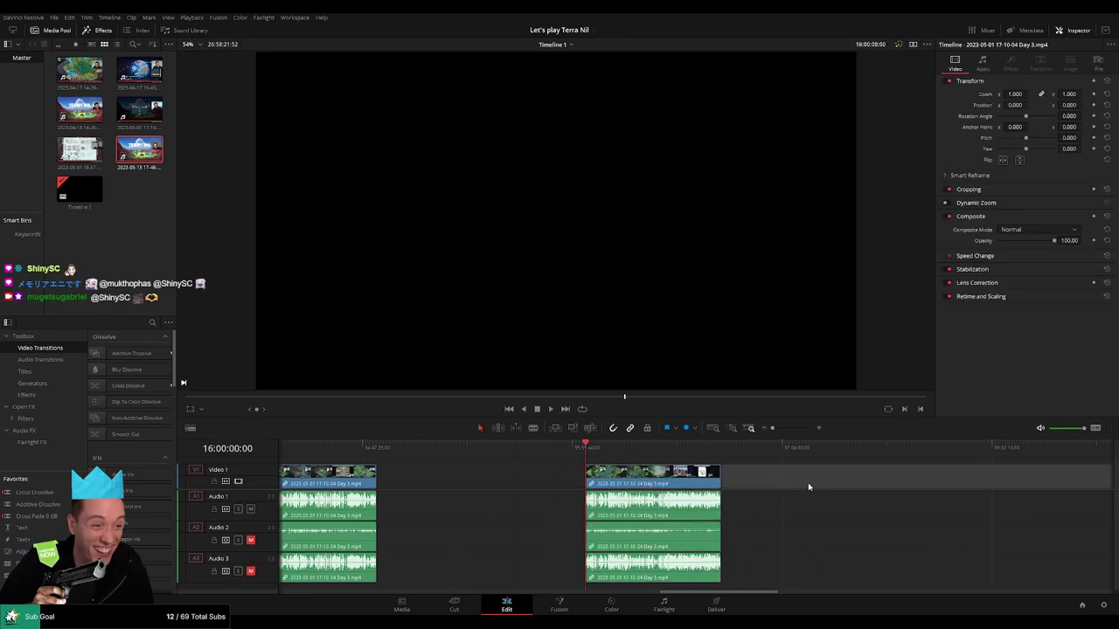
pyautogui.press('space')
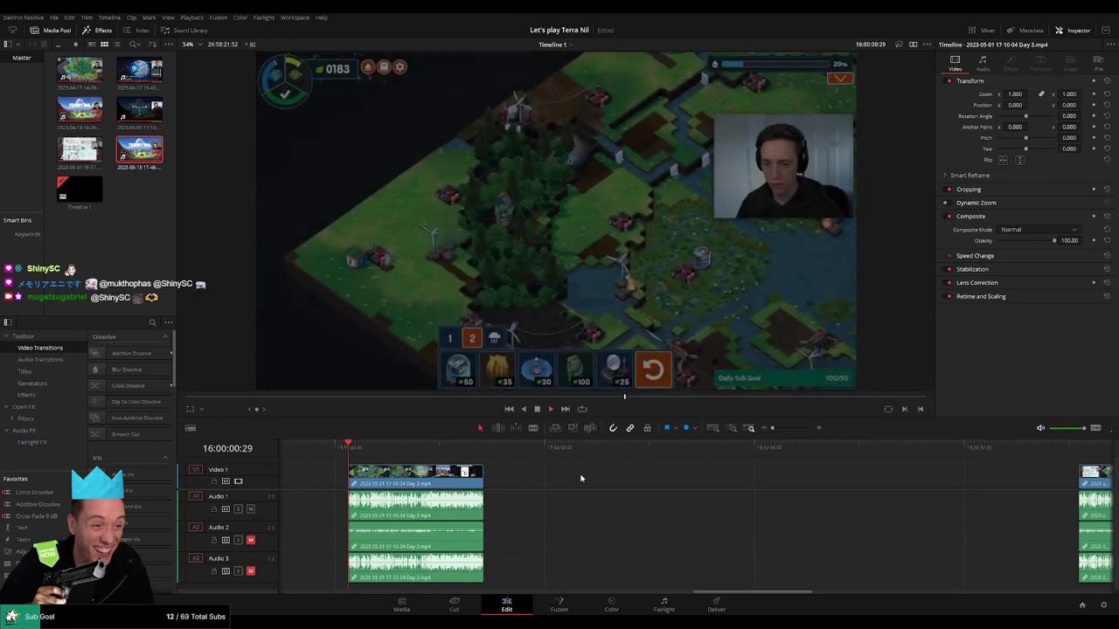
# Delete the gap after the Day 3 remainder so Day 3 part 2 follows it directly, and play the episode's opening at 16:00:00:00
pyautogui.click(482, 451)
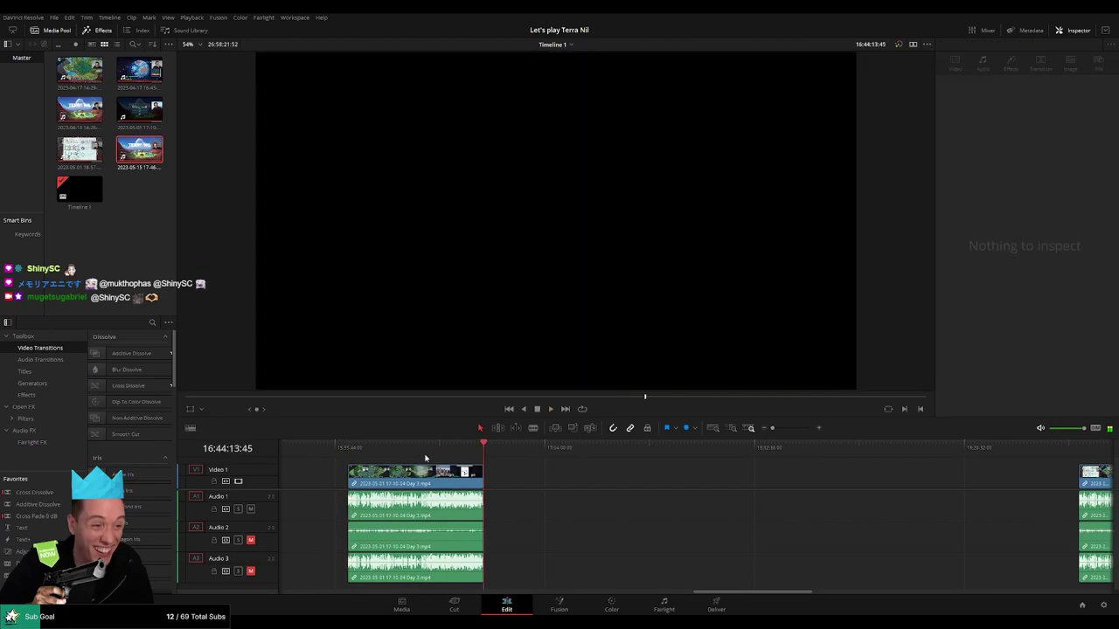
pyautogui.click(600, 484)
pyautogui.press('Delete')
pyautogui.click(351, 451)
pyautogui.press('space')
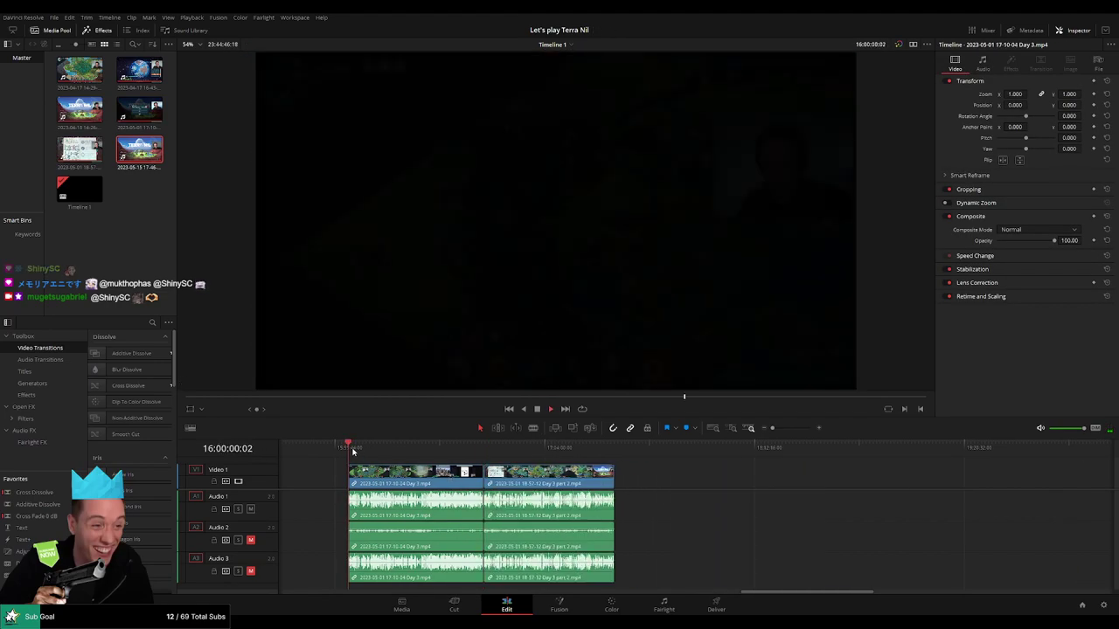
# Play across the join between Day 3 and Day 3 part 2 and add a transition there, trimming the clips to fit it
pyautogui.click(427, 451)
pyautogui.moveTo(430, 452); pyautogui.dragTo(483, 451)
pyautogui.press('space')
pyautogui.moveTo(782, 430); pyautogui.dragTo(791, 429)
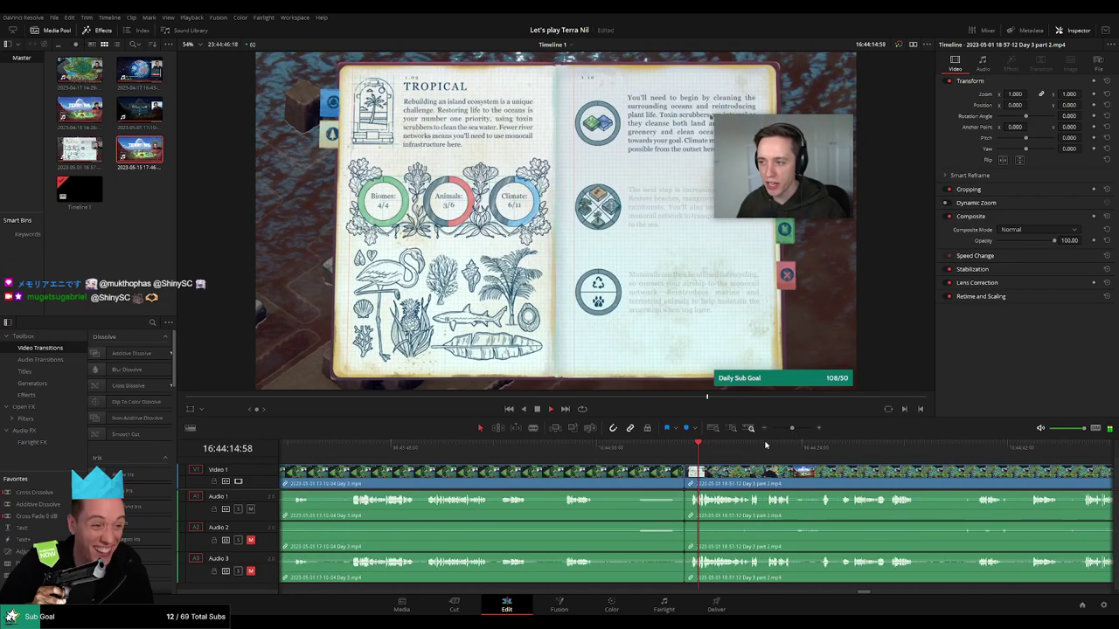
pyautogui.click(664, 449)
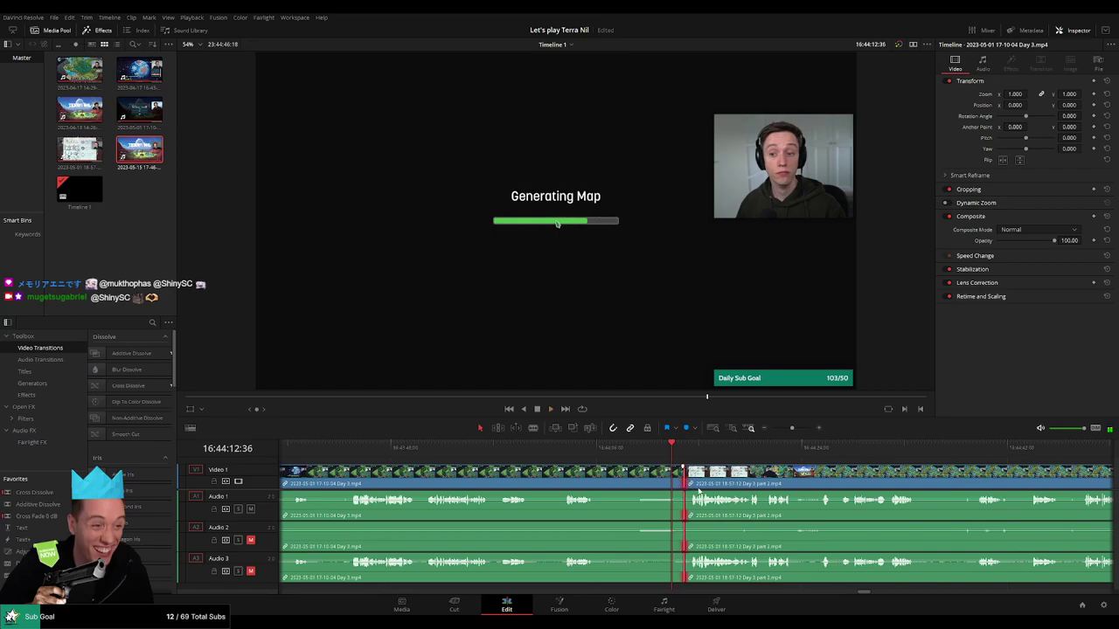
pyautogui.click(594, 365)
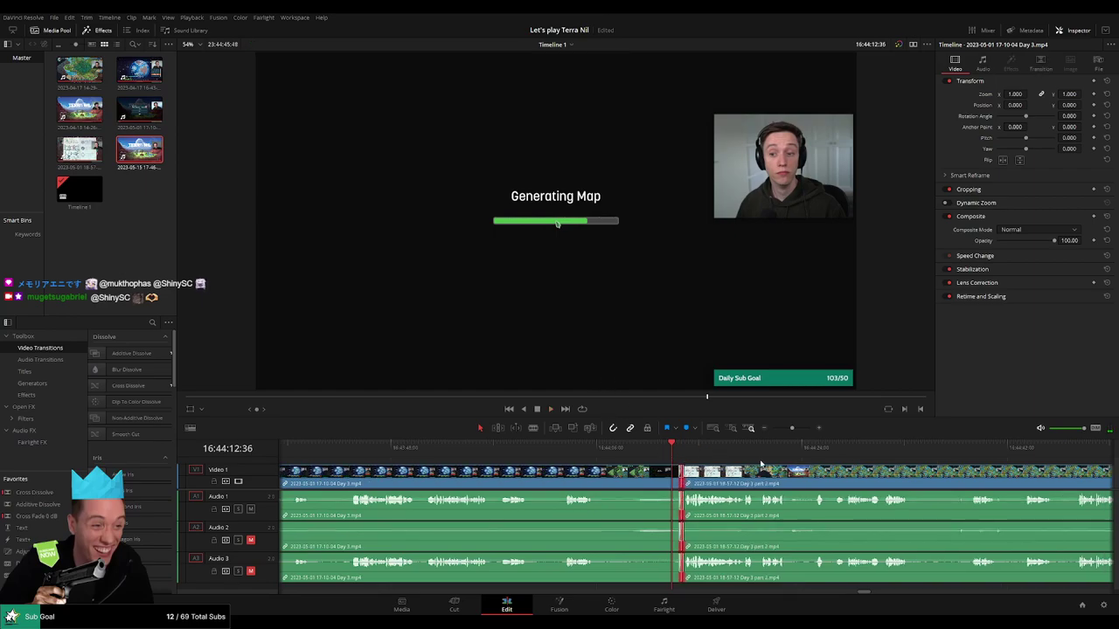
pyautogui.hscroll(3, 761, 463)
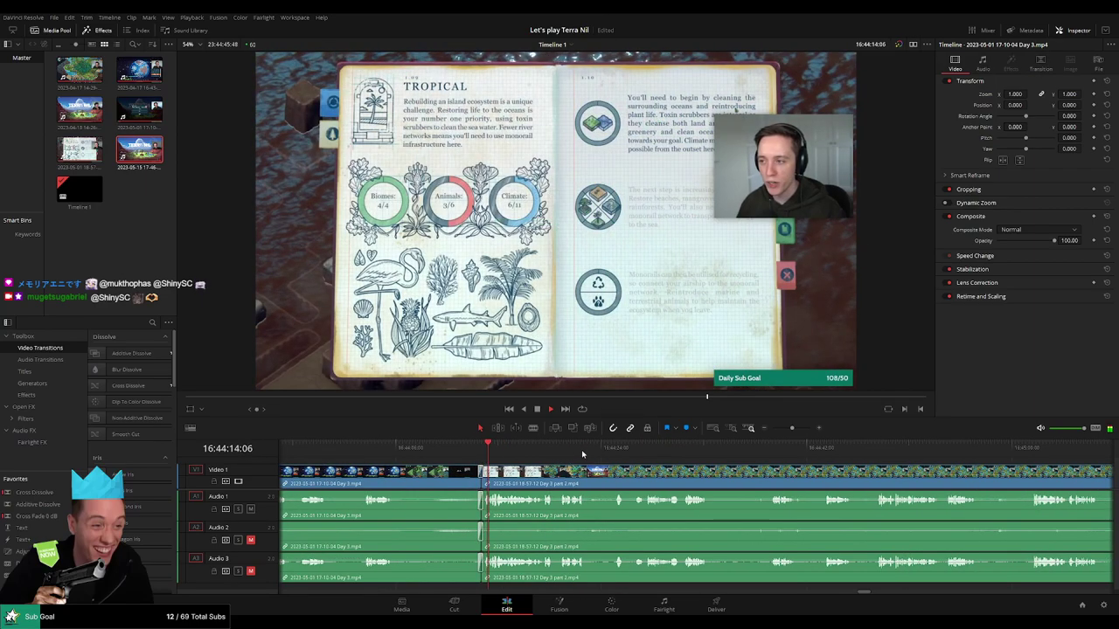
# Go through Day 3 part 2 to a point about 52 minutes into the episode starting at 16:00:00:00
pyautogui.moveTo(792, 429); pyautogui.dragTo(770, 428)
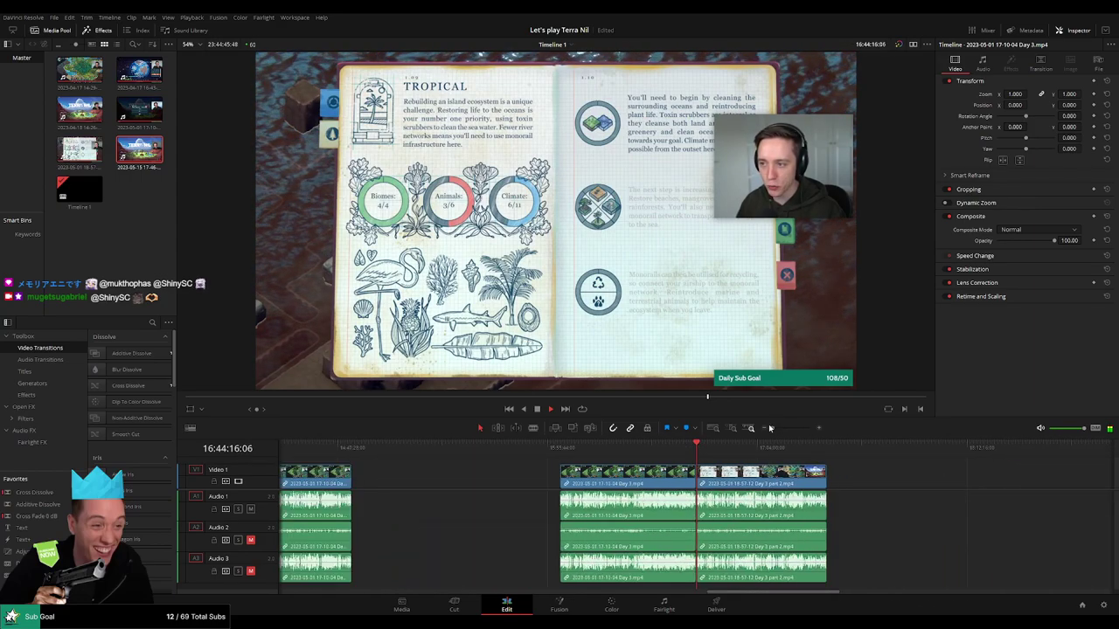
pyautogui.hscroll(5, 611, 483)
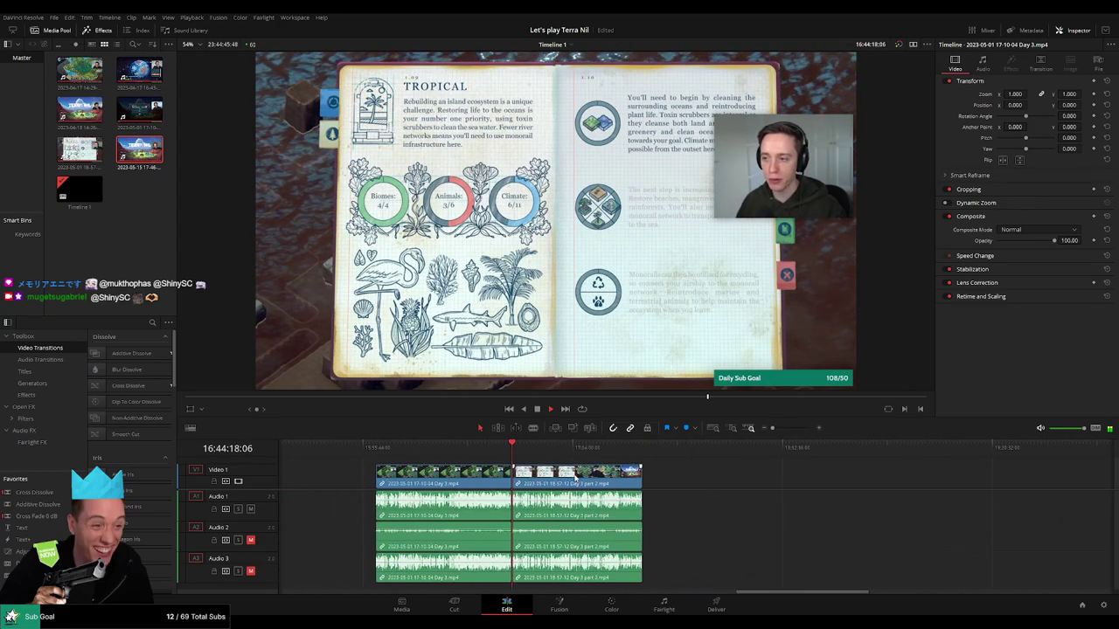
pyautogui.scroll(5, 611, 483)
pyautogui.hscroll(5, 612, 479)
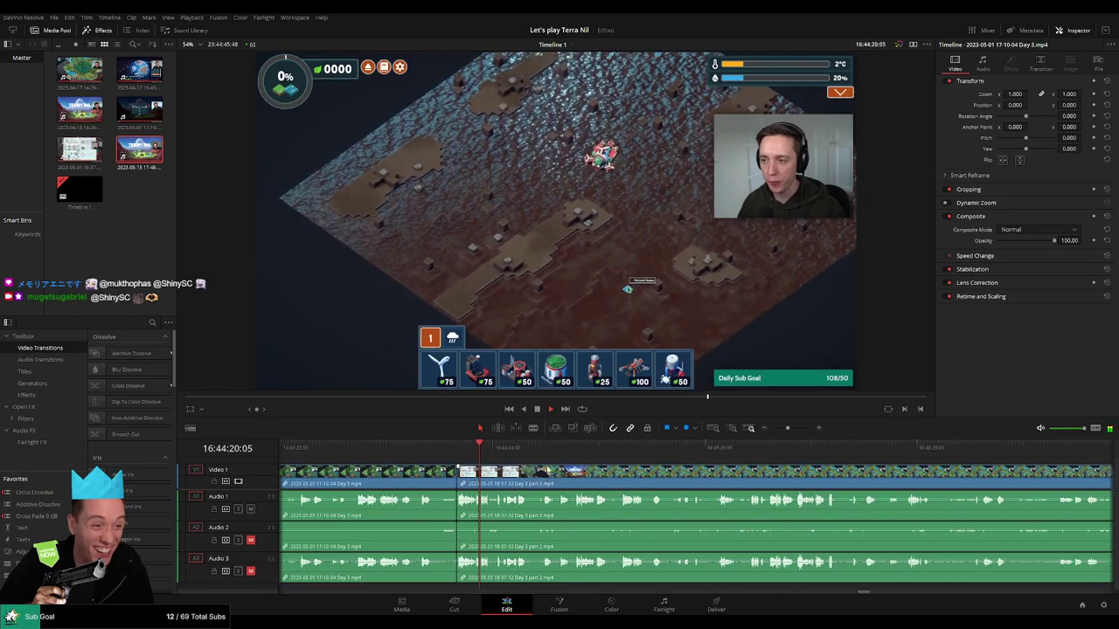
pyautogui.click(592, 455)
pyautogui.click(830, 454)
pyautogui.click(862, 454)
pyautogui.hscroll(5, 761, 488)
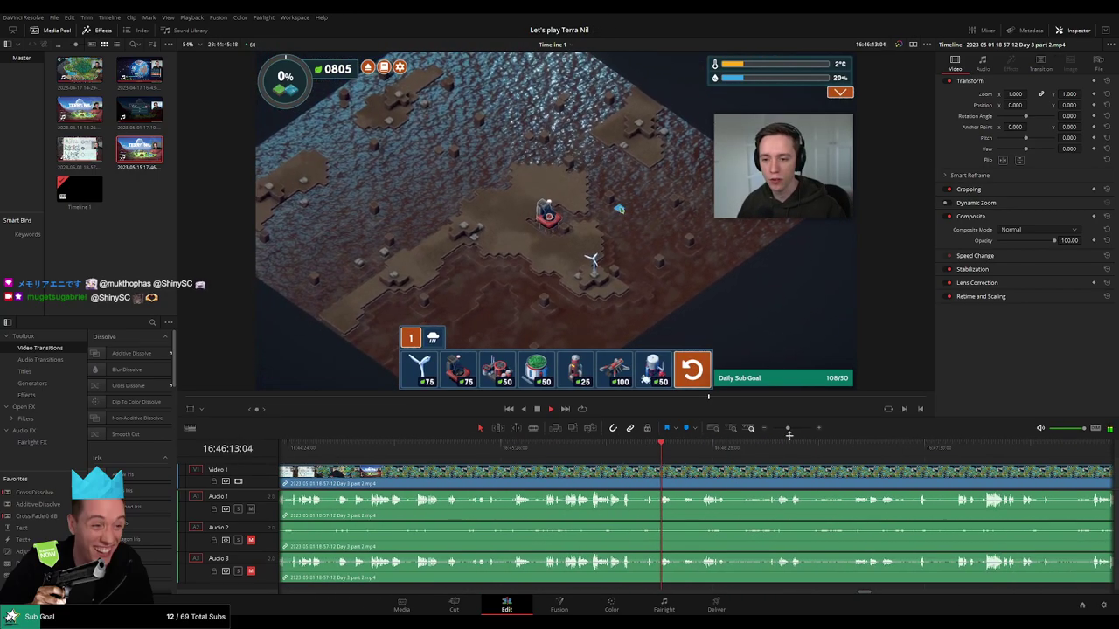
pyautogui.moveTo(789, 428); pyautogui.dragTo(774, 429)
pyautogui.hscroll(4, 646, 484)
pyautogui.moveTo(560, 454); pyautogui.dragTo(582, 457)
pyautogui.scroll(2, 631, 446)
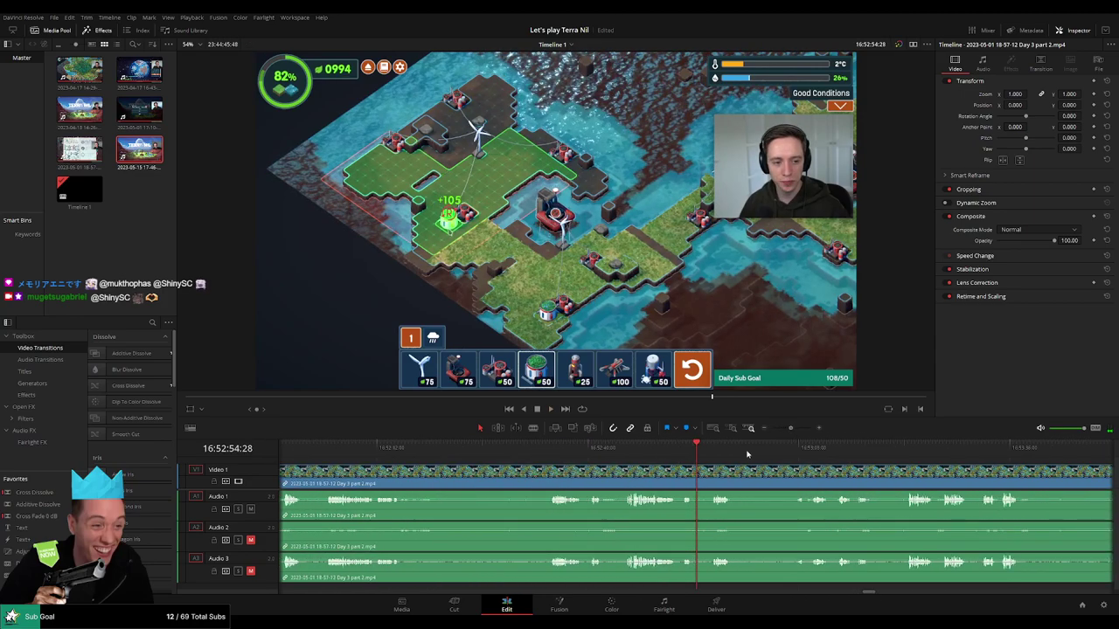
# Split the Day 3 part 2 video and audio at 16:52:34:30, in the quiet stretch before the speech resumes
pyautogui.click(553, 447)
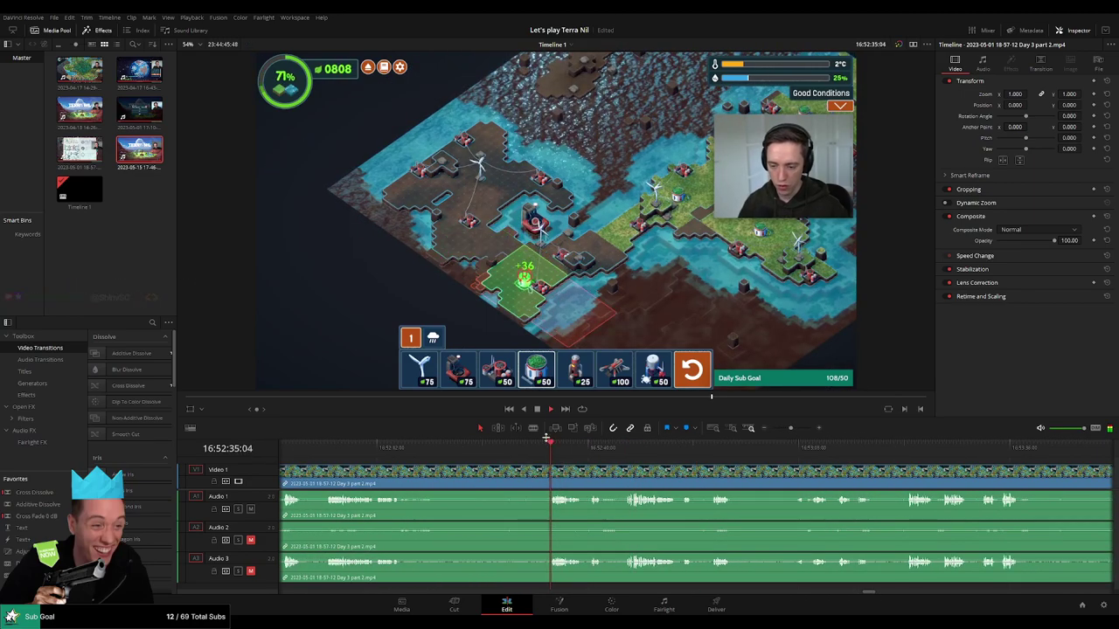
pyautogui.scroll(2, 555, 463)
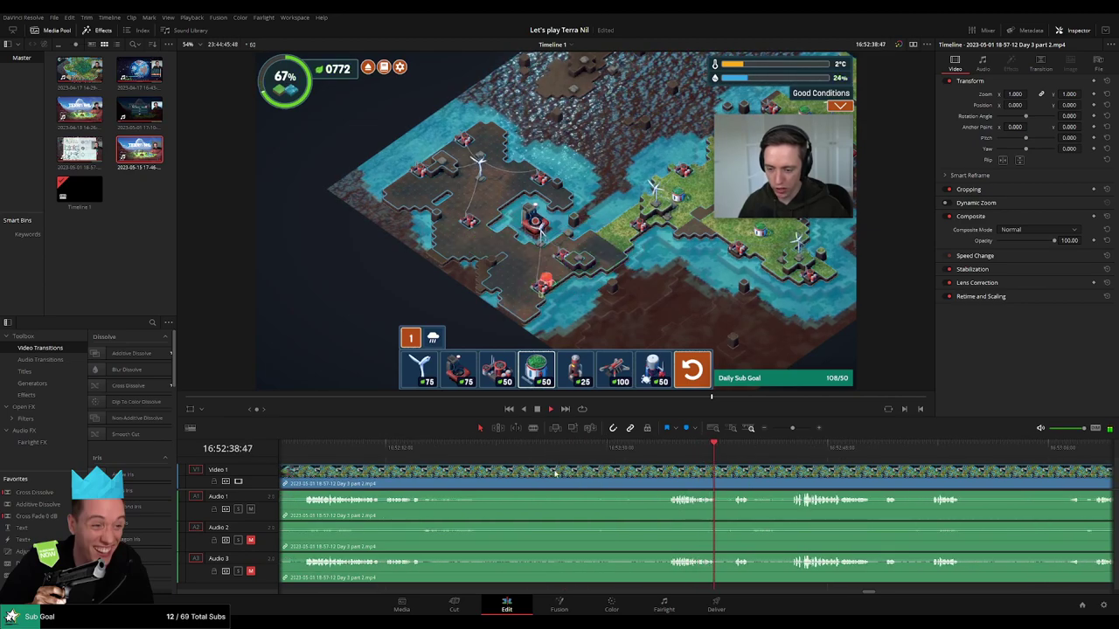
pyautogui.click(306, 447)
pyautogui.hscroll(-3, 469, 472)
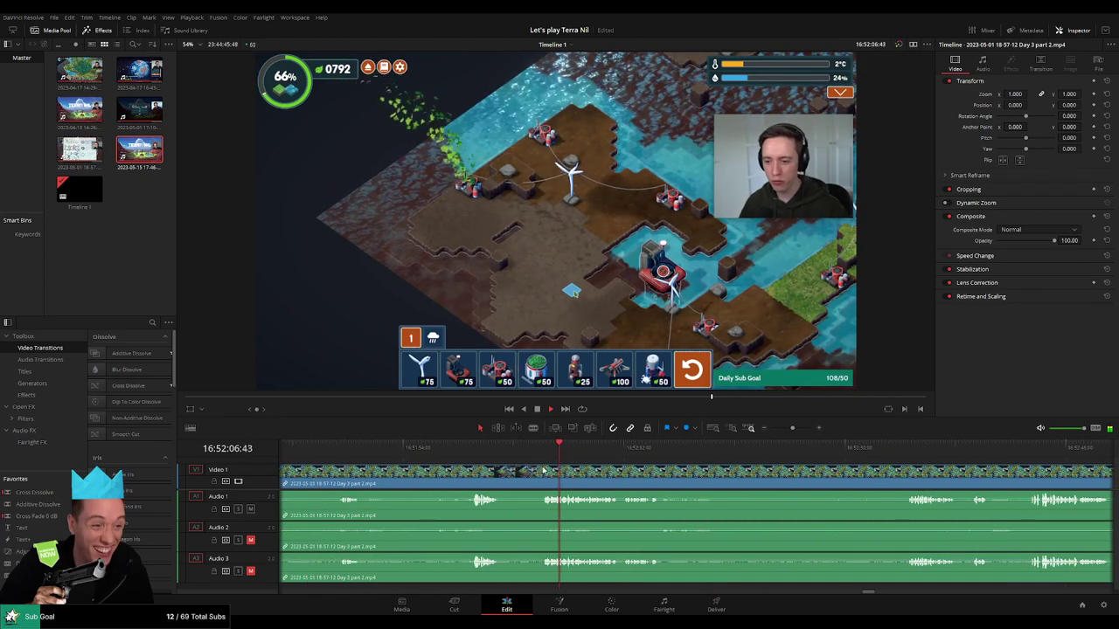
pyautogui.click(475, 449)
pyautogui.hscroll(2, 656, 482)
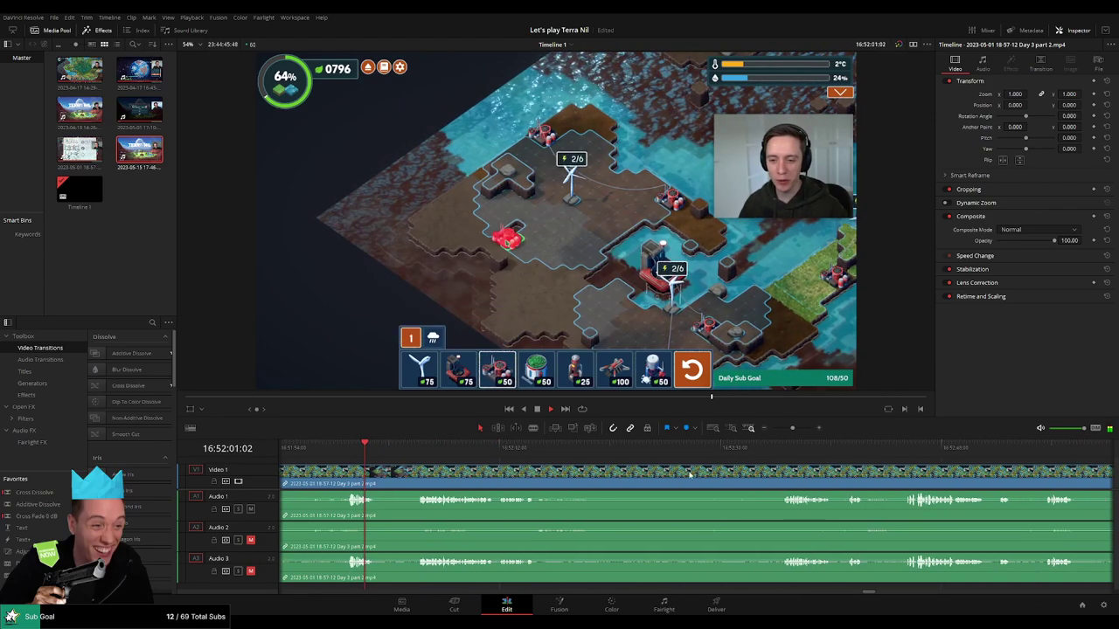
pyautogui.click(782, 449)
pyautogui.scroll(5, 771, 460)
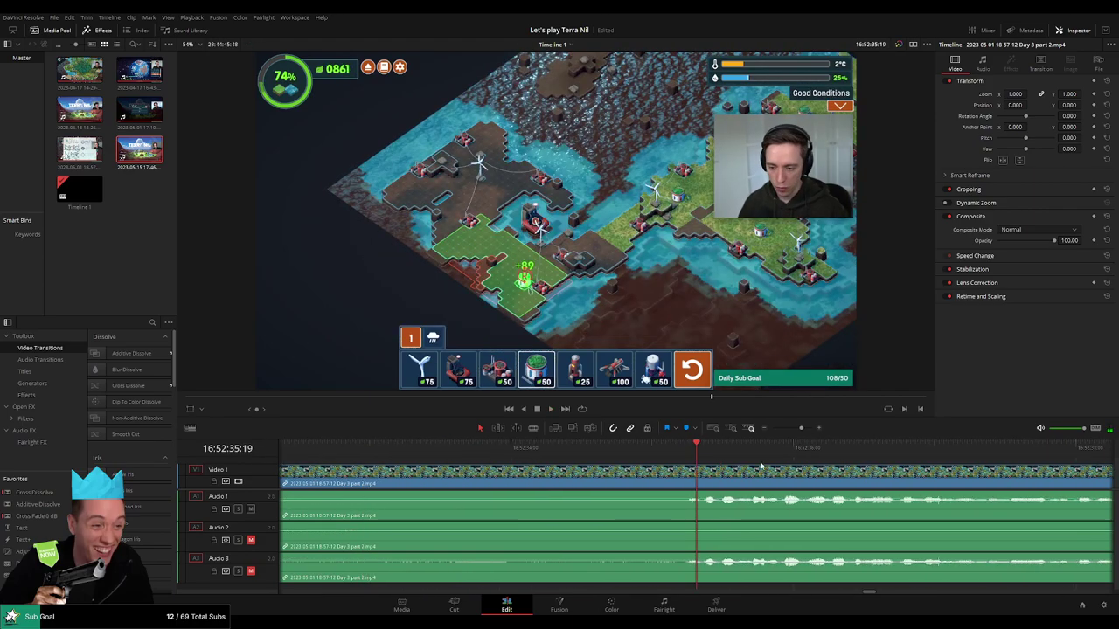
pyautogui.click(687, 449)
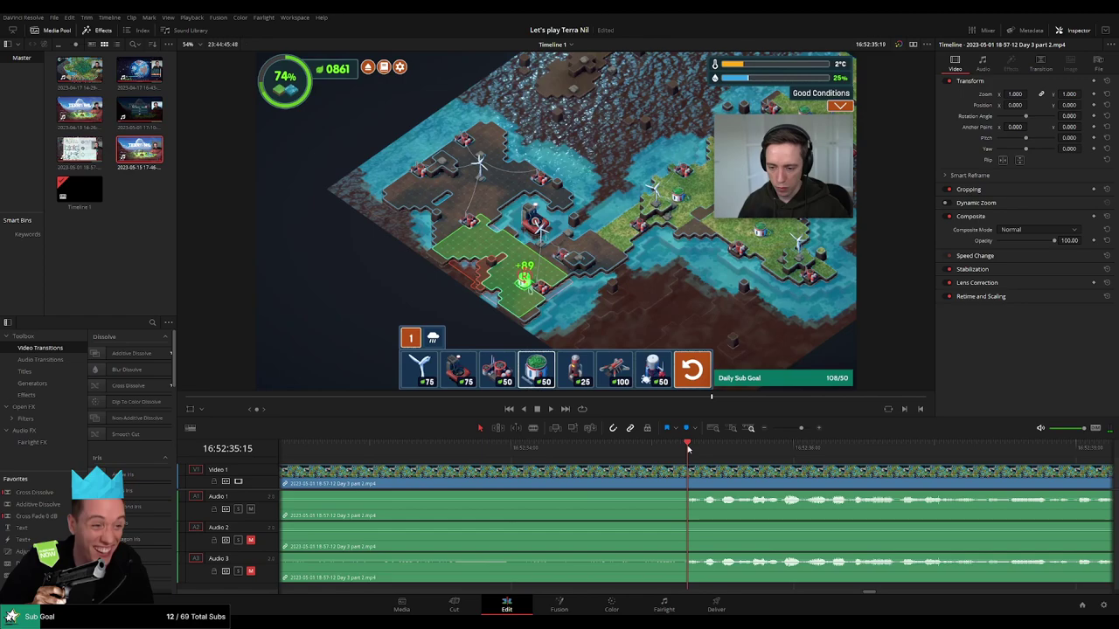
pyautogui.moveTo(687, 448); pyautogui.dragTo(577, 463)
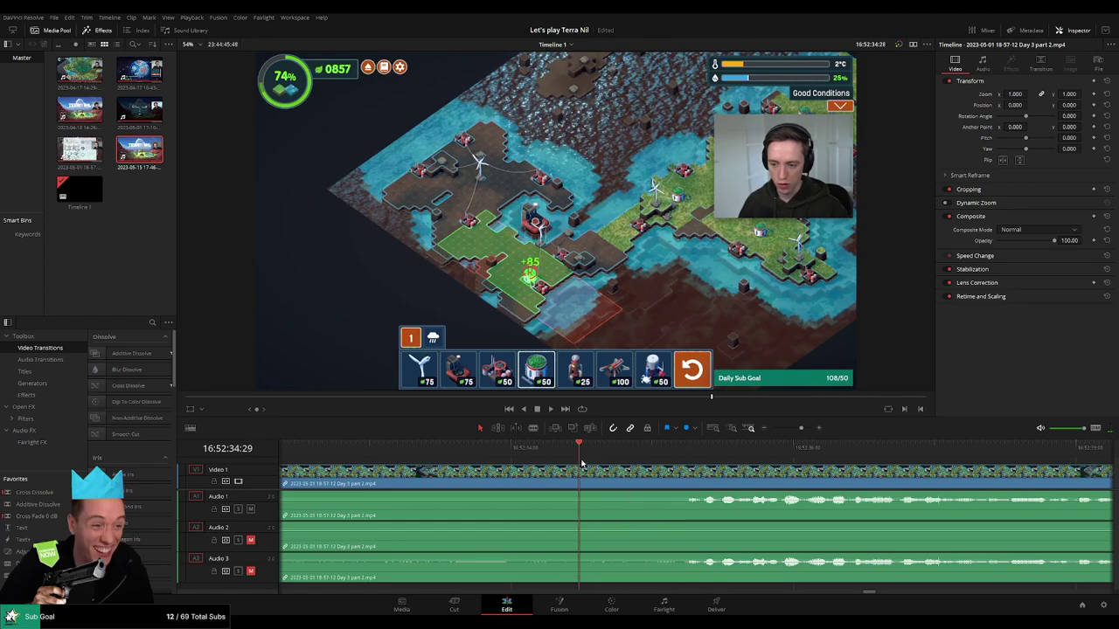
pyautogui.hotkey('ctrl', 'b')
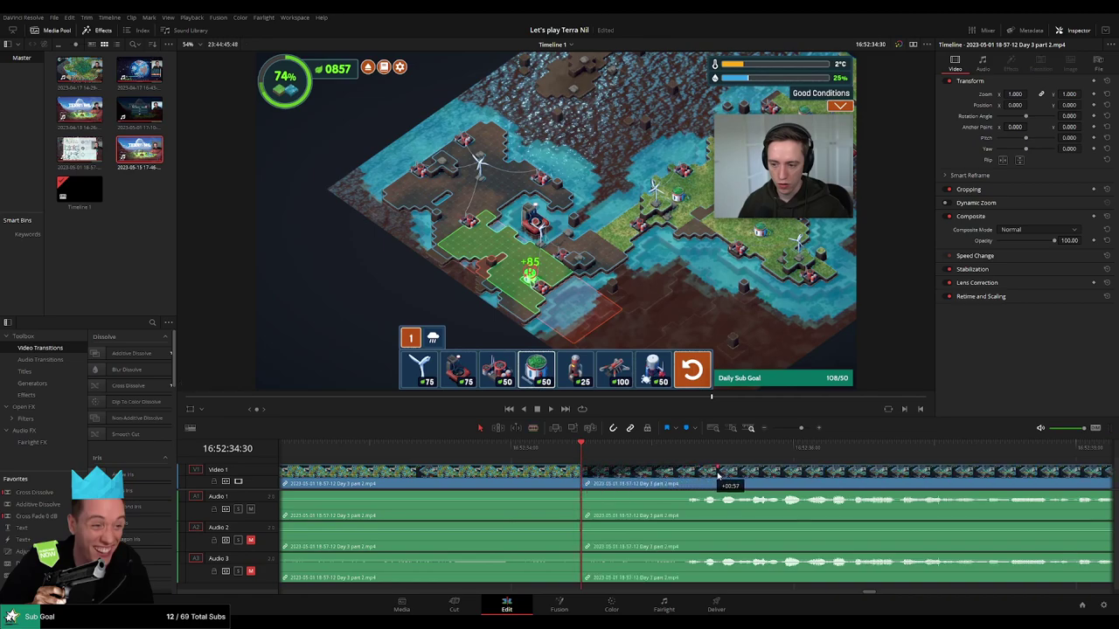
# Add fades of about one second out of and into the 16:52:34:30 split on the video and all three audio tracks, and play across them
pyautogui.moveTo(723, 475); pyautogui.dragTo(724, 476)
pyautogui.moveTo(581, 469); pyautogui.dragTo(455, 469)
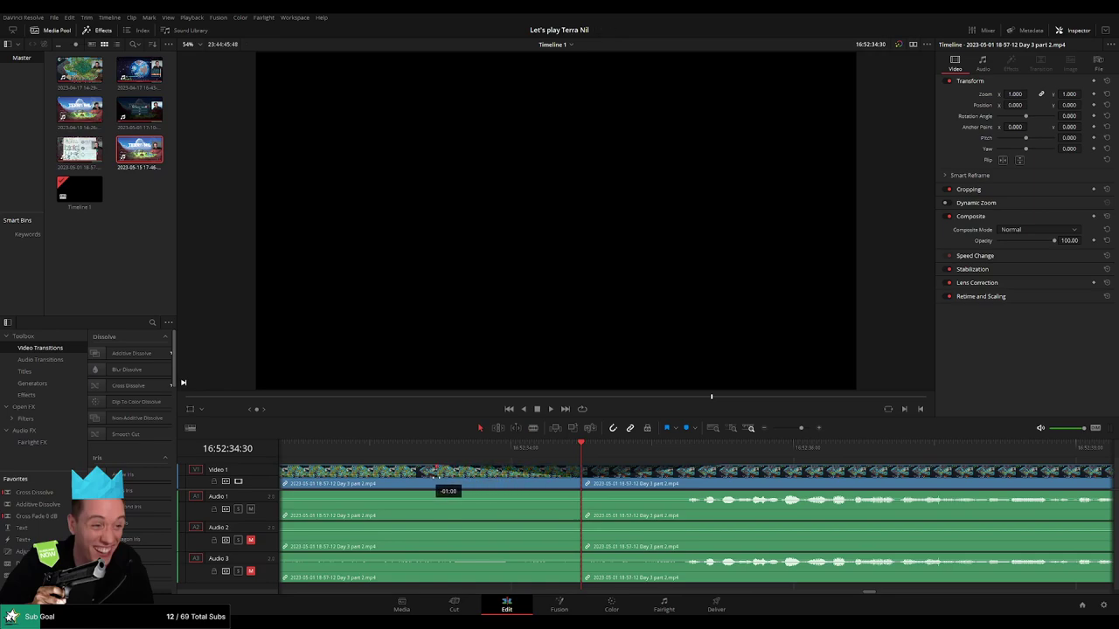
pyautogui.moveTo(578, 494); pyautogui.dragTo(446, 495)
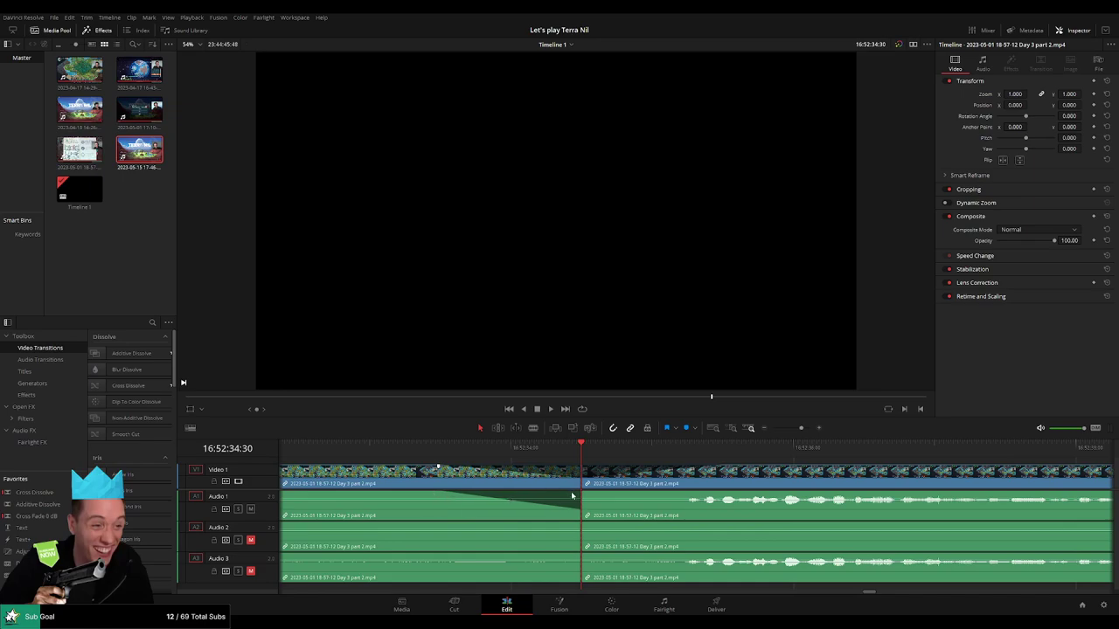
pyautogui.moveTo(582, 494); pyautogui.dragTo(727, 496)
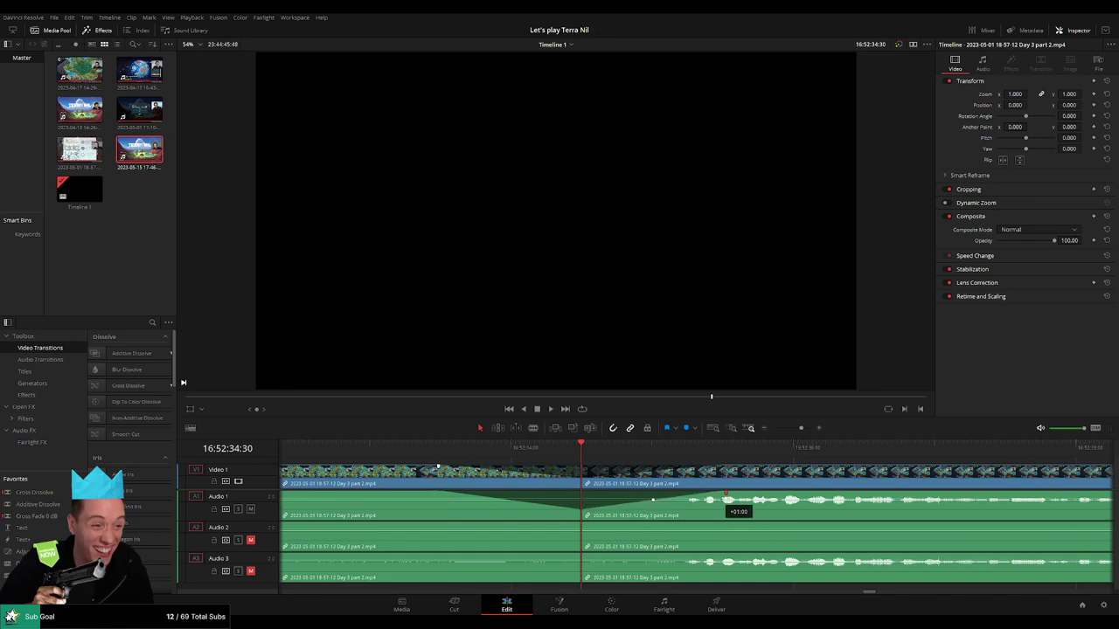
pyautogui.moveTo(579, 525); pyautogui.dragTo(434, 527)
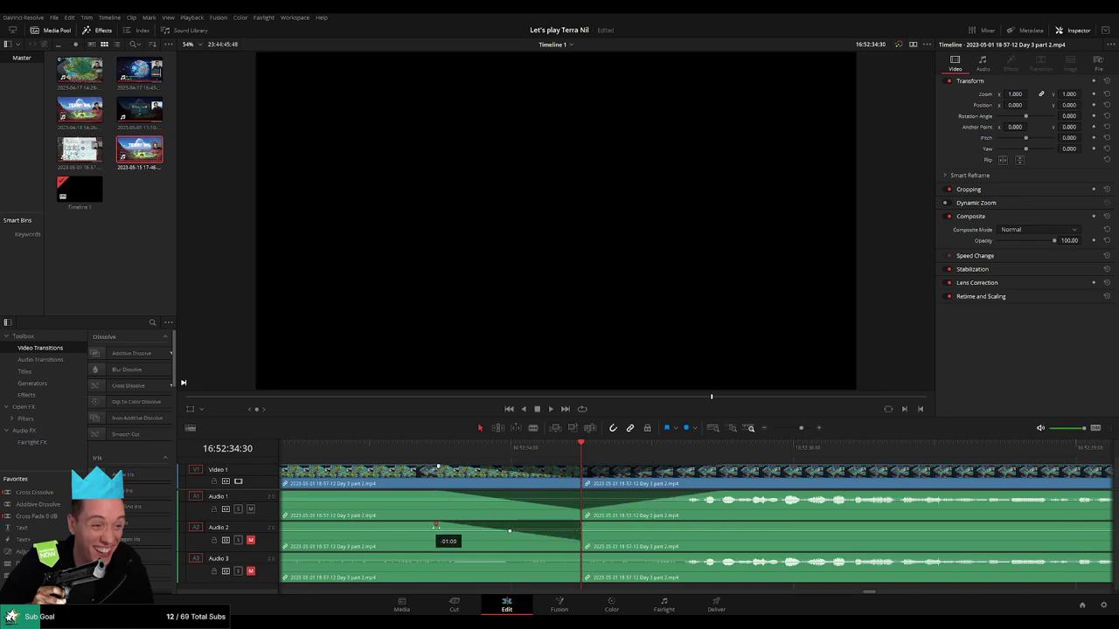
pyautogui.moveTo(582, 524); pyautogui.dragTo(717, 527)
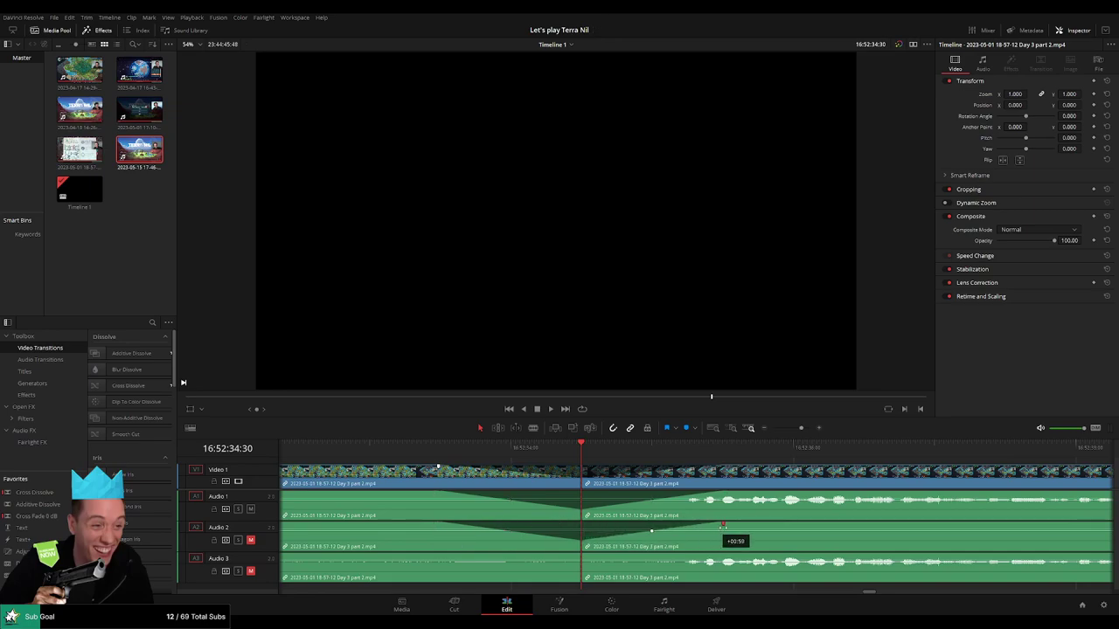
pyautogui.moveTo(540, 555); pyautogui.dragTo(440, 557)
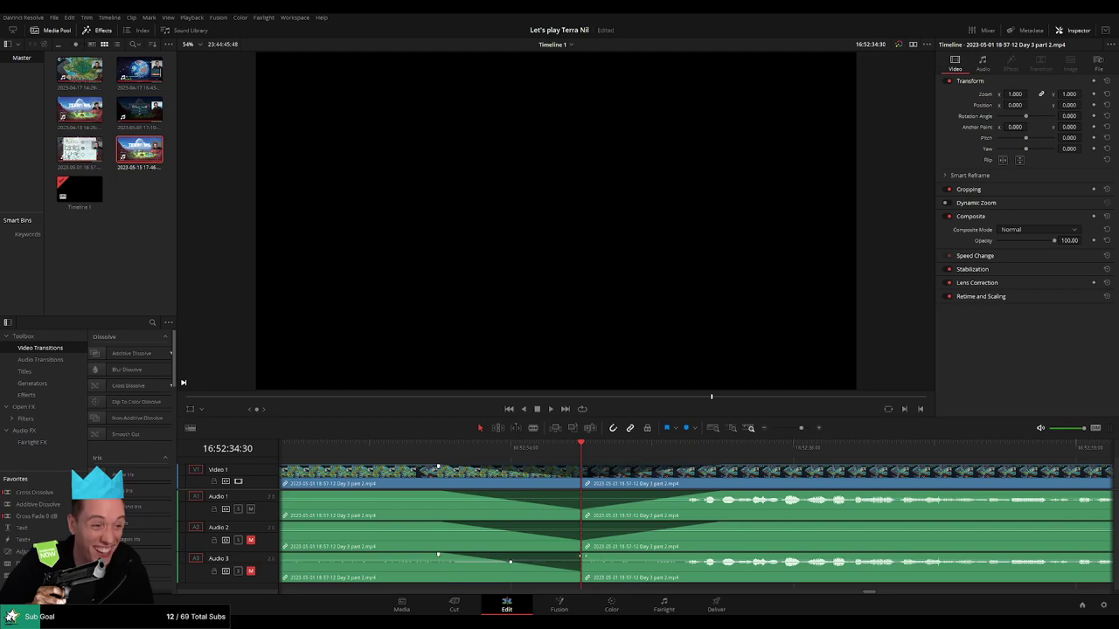
pyautogui.moveTo(582, 556); pyautogui.dragTo(710, 557)
pyautogui.click(447, 456)
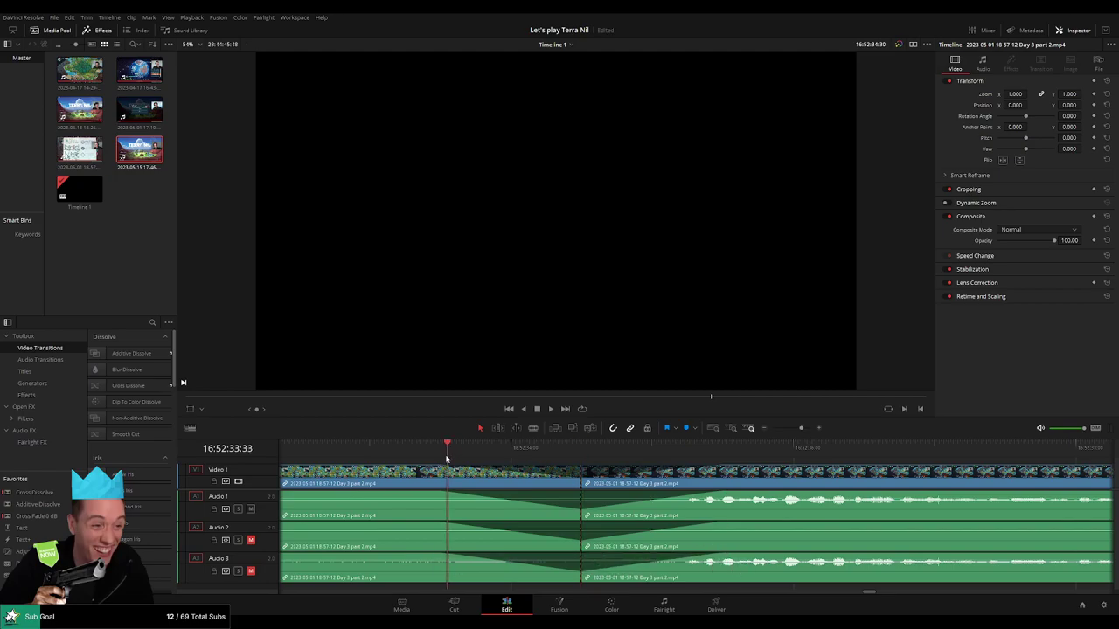
pyautogui.press('space')
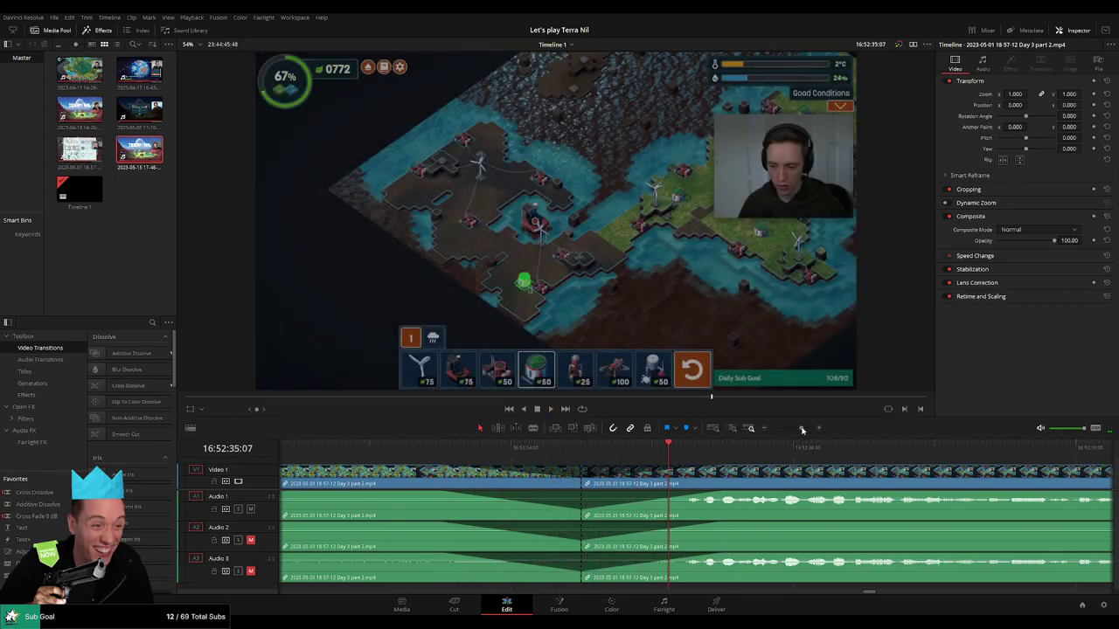
# Move the remainder of Day 3 part 2 after the 16:52:34:30 split so that it starts at 18:00:00:00
pyautogui.moveTo(802, 429); pyautogui.dragTo(771, 429)
pyautogui.hscroll(2, 747, 482)
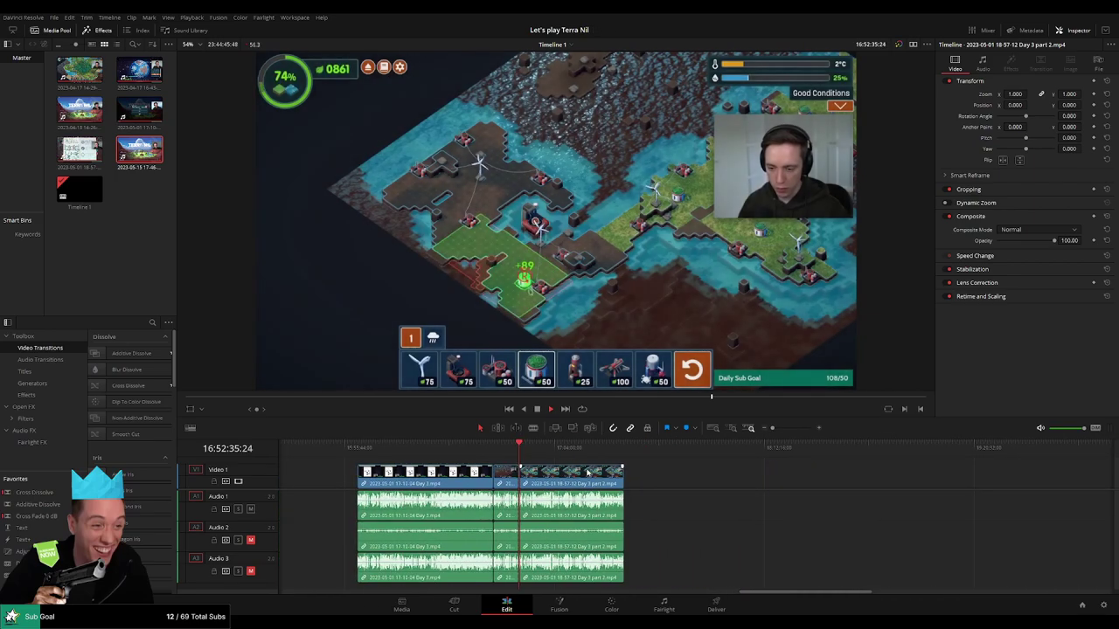
pyautogui.click(356, 448)
pyautogui.click(519, 452)
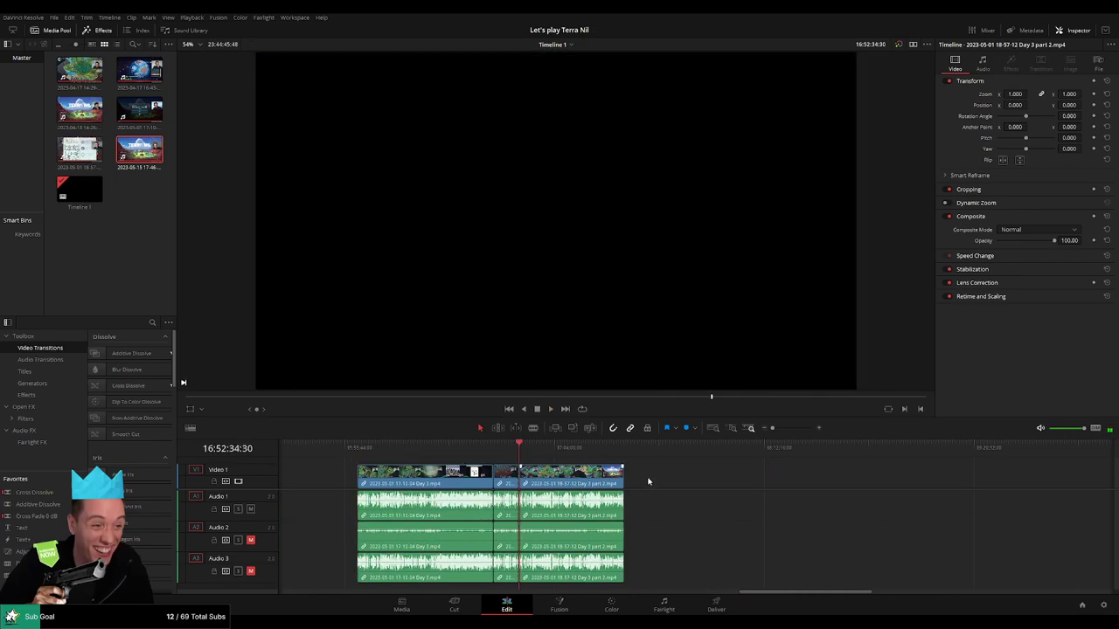
pyautogui.hscroll(2, 650, 480)
pyautogui.moveTo(421, 478); pyautogui.dragTo(821, 480)
pyautogui.click(448, 481)
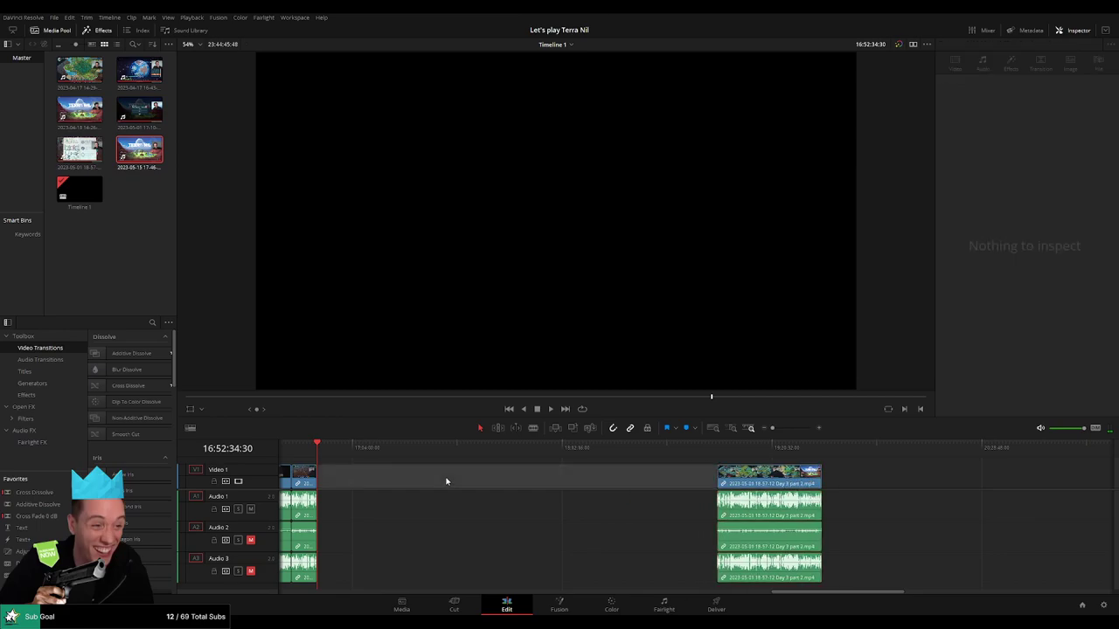
pyautogui.moveTo(338, 449); pyautogui.dragTo(526, 468)
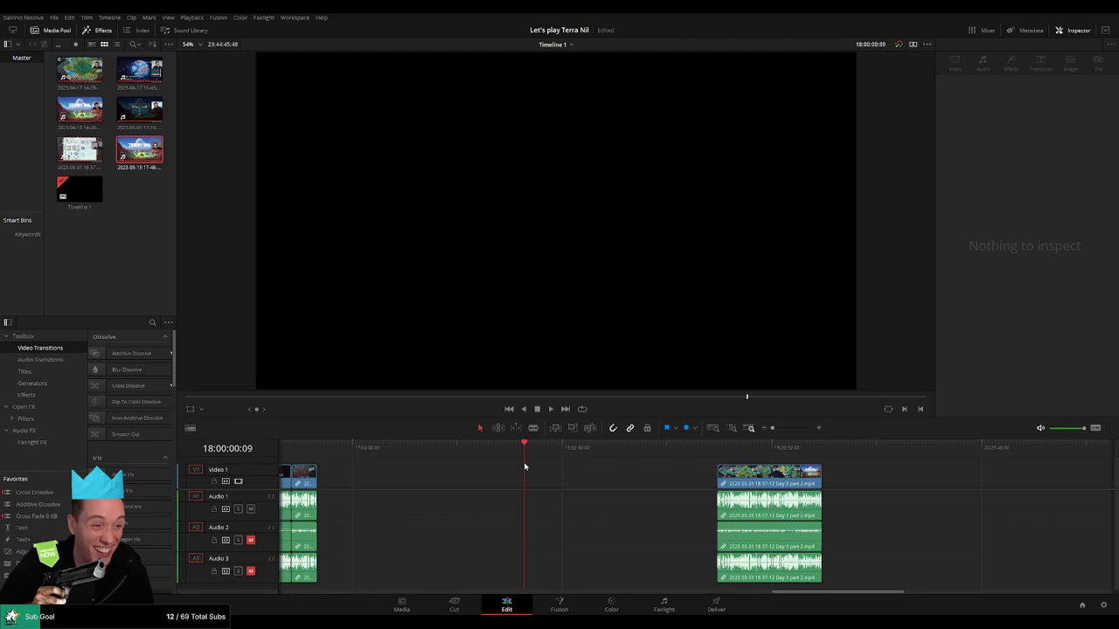
pyautogui.moveTo(764, 484); pyautogui.dragTo(572, 483)
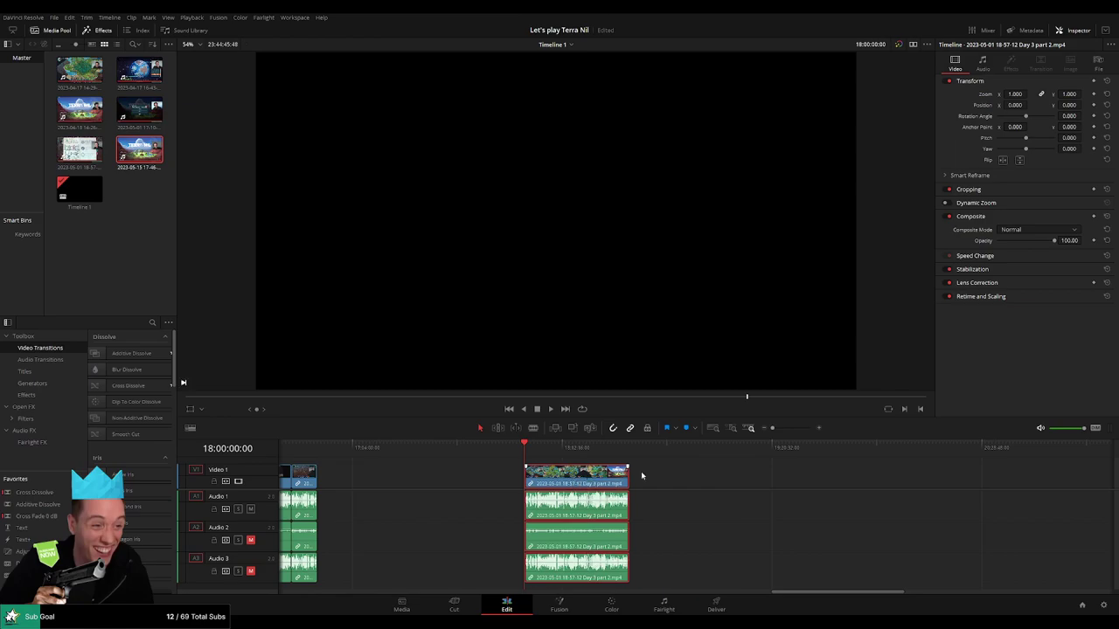
# Place the Day 4 recording directly behind the Day 3 part 2 remainder and play the opening of the 18:00:00:00 episode
pyautogui.click(689, 478)
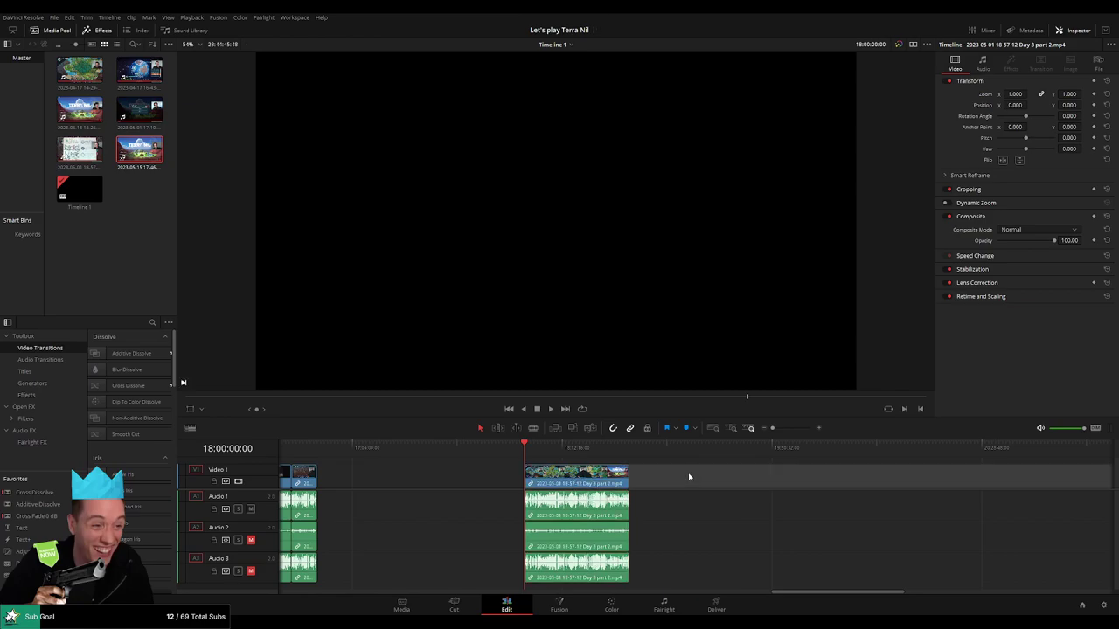
pyautogui.moveTo(735, 481); pyautogui.dragTo(674, 483)
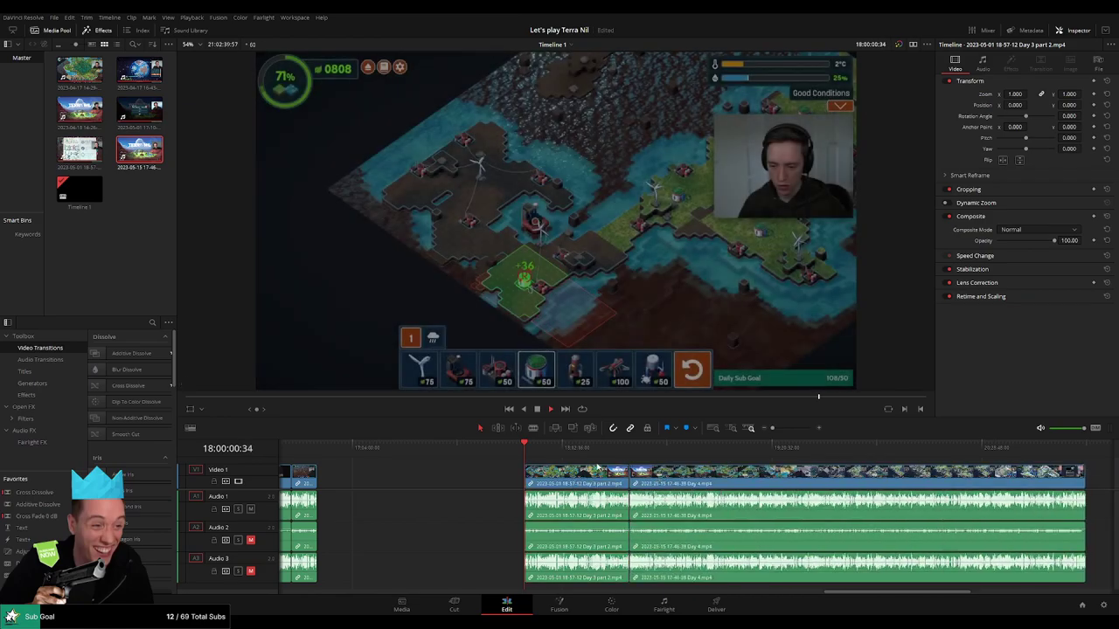
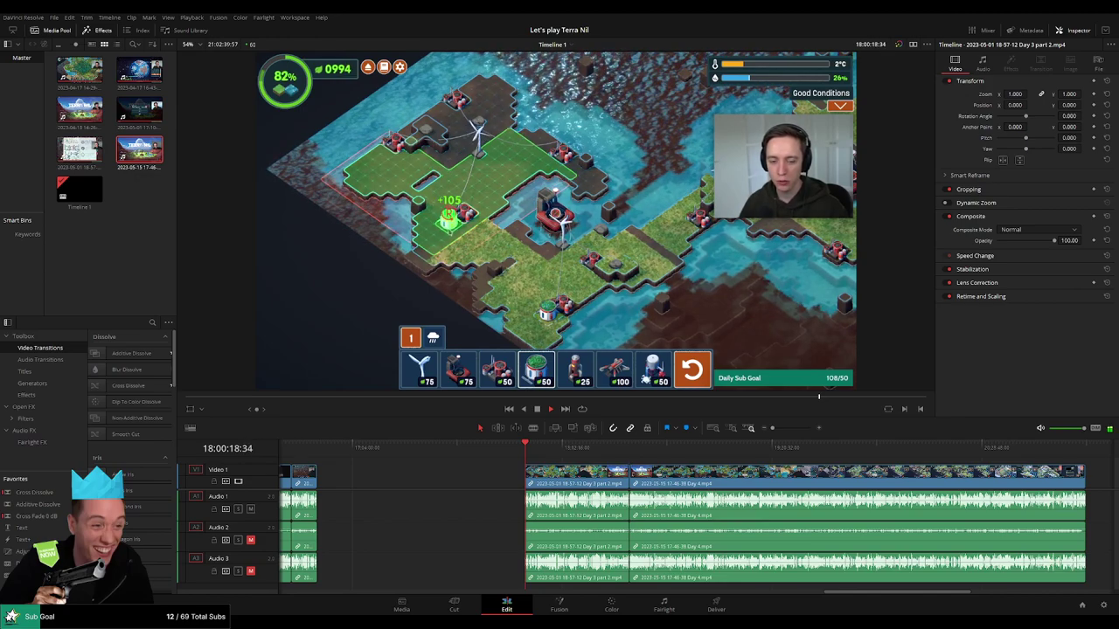
pyautogui.moveTo(559, 464); pyautogui.dragTo(494, 449)
# Add a transition at the join between Day 3 part 2 and Day 4, trimming the clips to fit, and play across it
pyautogui.moveTo(772, 428); pyautogui.dragTo(792, 428)
pyautogui.click(674, 451)
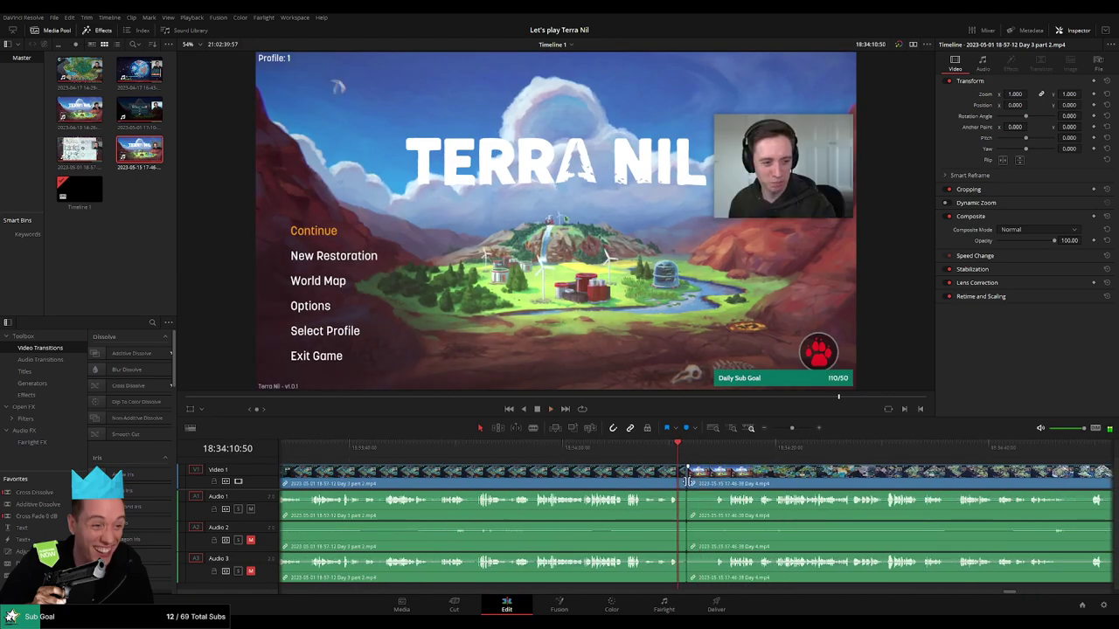
pyautogui.click(688, 480)
pyautogui.press('space')
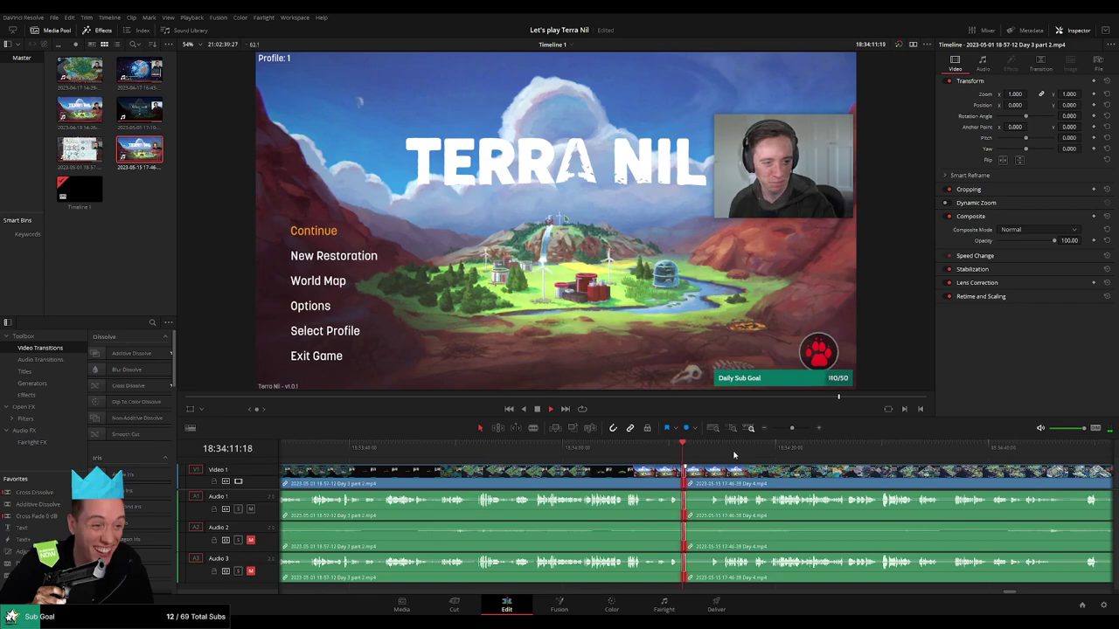
pyautogui.moveTo(776, 465); pyautogui.dragTo(536, 453)
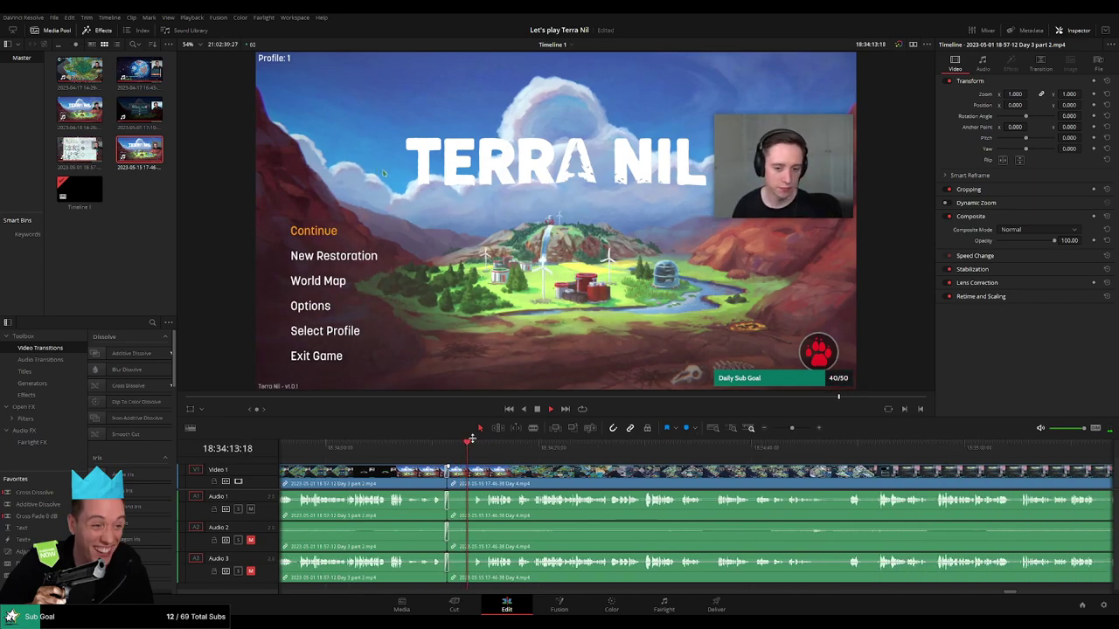
pyautogui.click(479, 451)
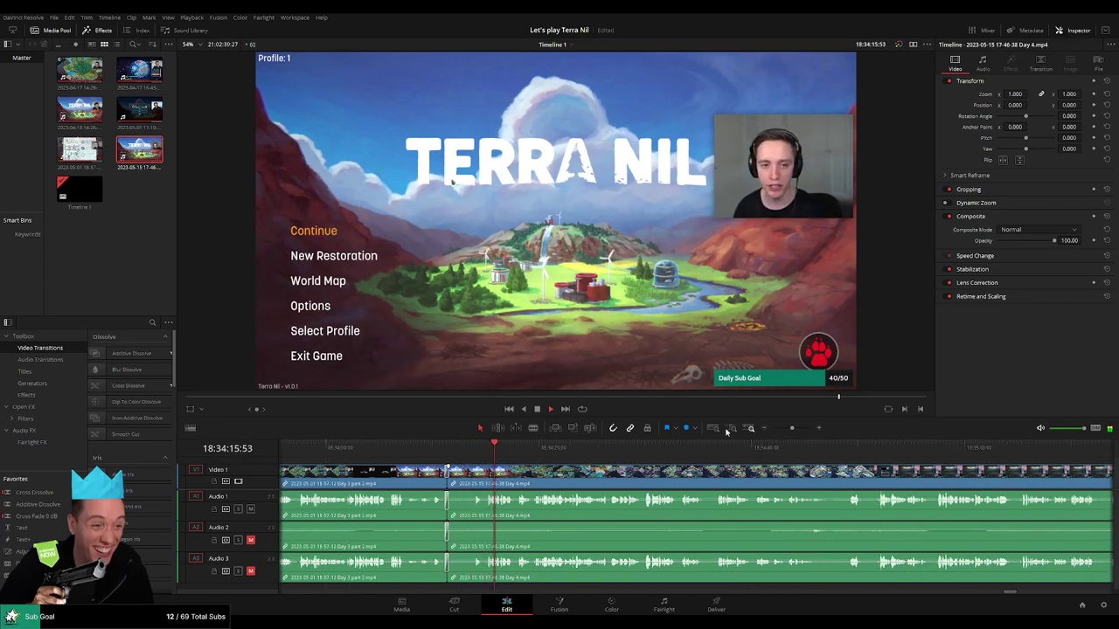
# Go through Day 4 around 52 minutes into the episode starting at 18:00:00:00 to find a pause in the speech
pyautogui.moveTo(790, 429); pyautogui.dragTo(762, 436)
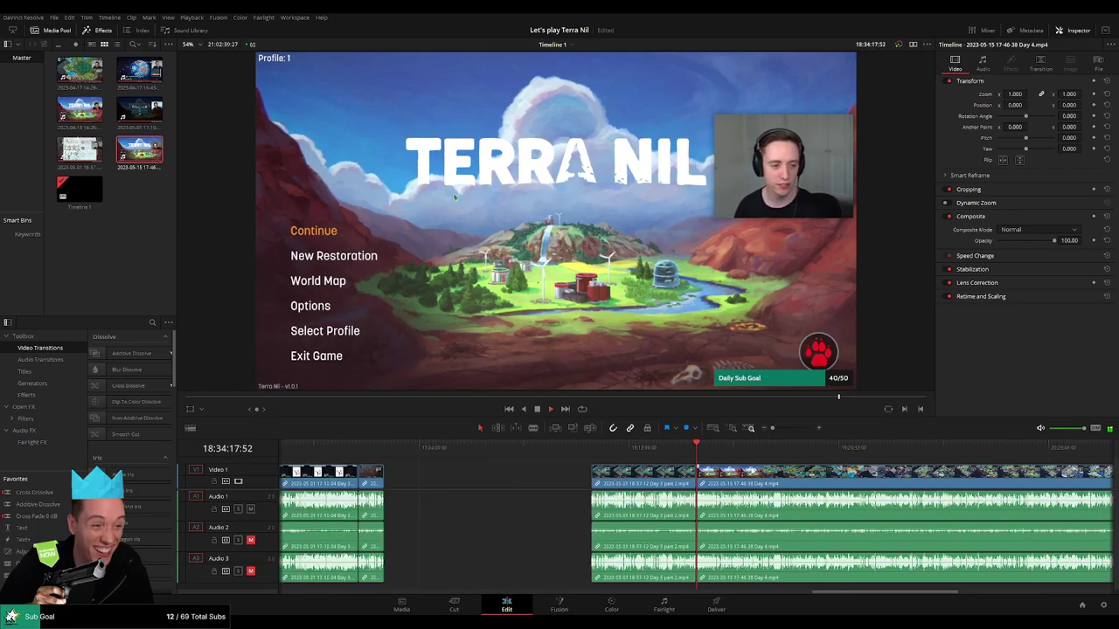
pyautogui.hscroll(3, 535, 463)
pyautogui.moveTo(351, 451); pyautogui.dragTo(509, 455)
pyautogui.scroll(8, 531, 465)
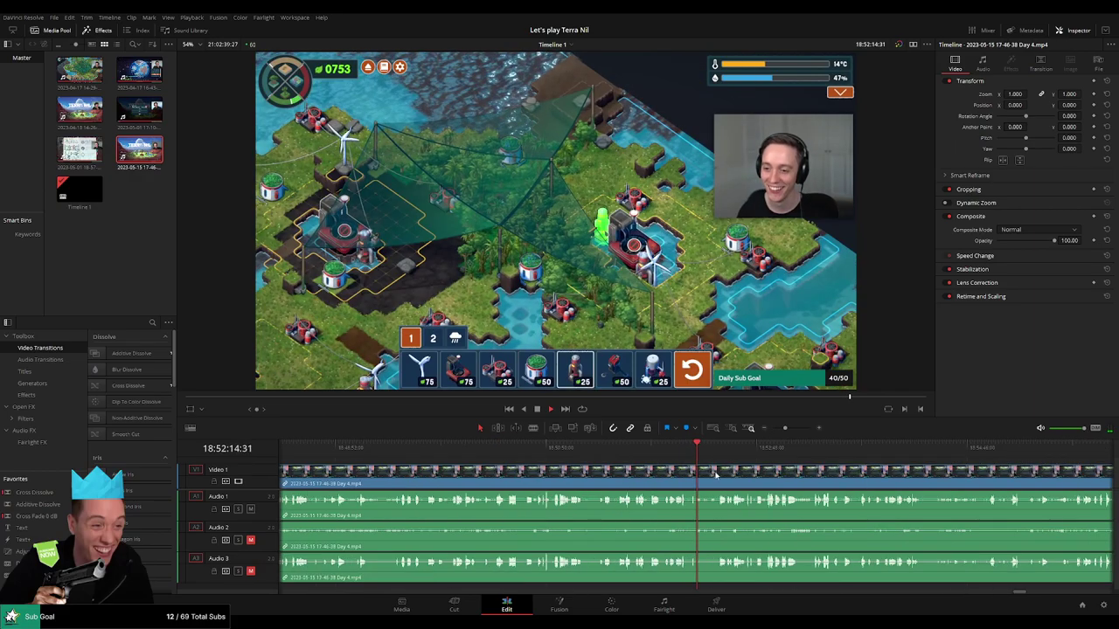
pyautogui.click(583, 454)
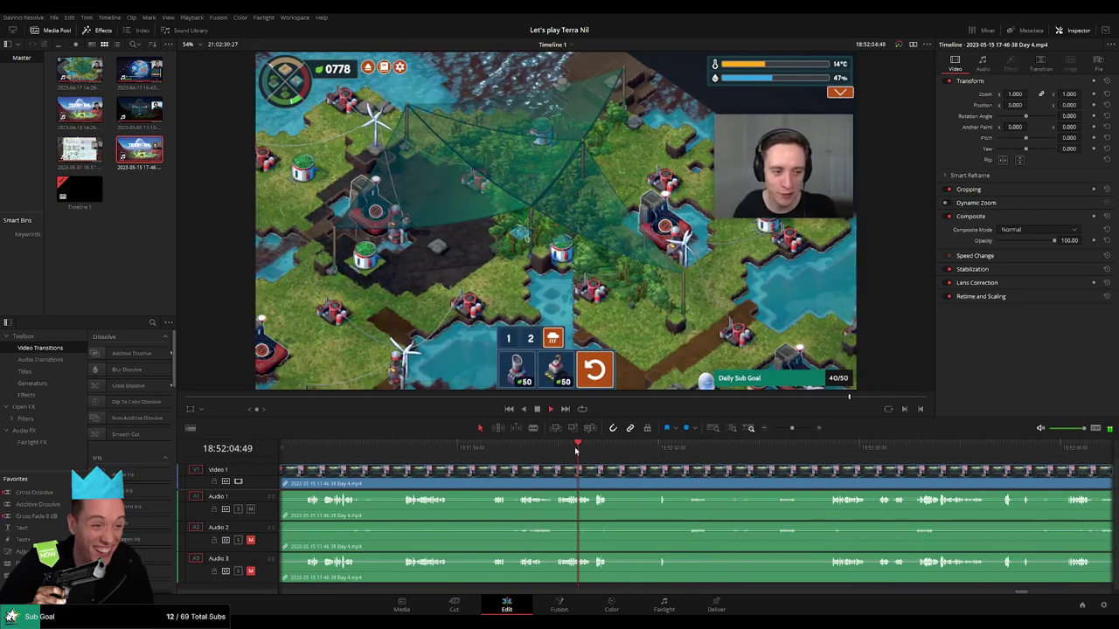
pyautogui.click(554, 452)
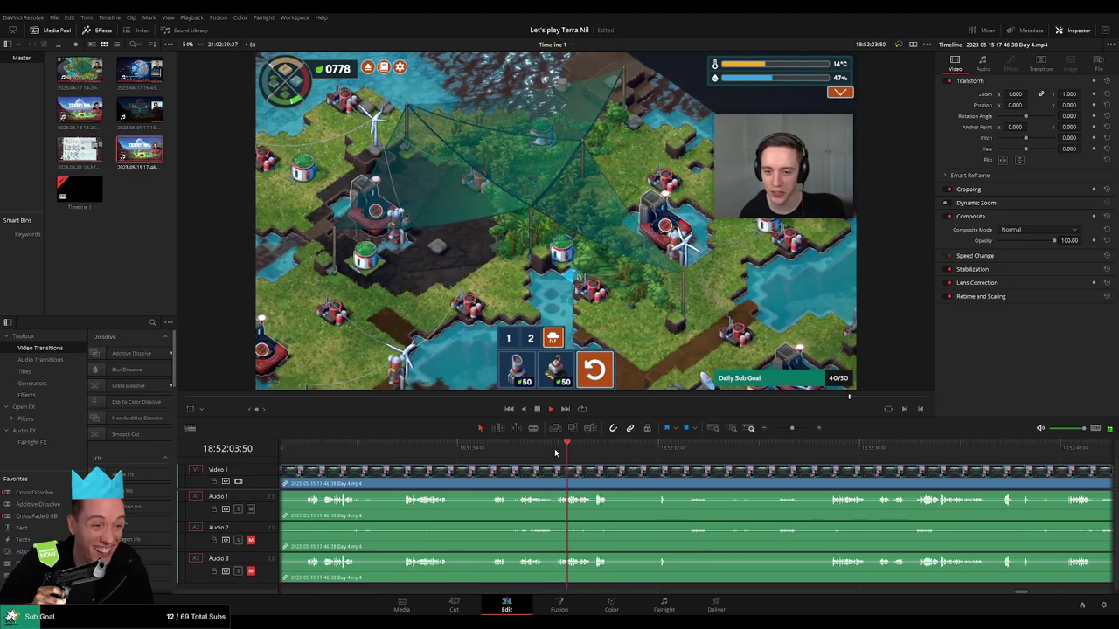
pyautogui.click(523, 452)
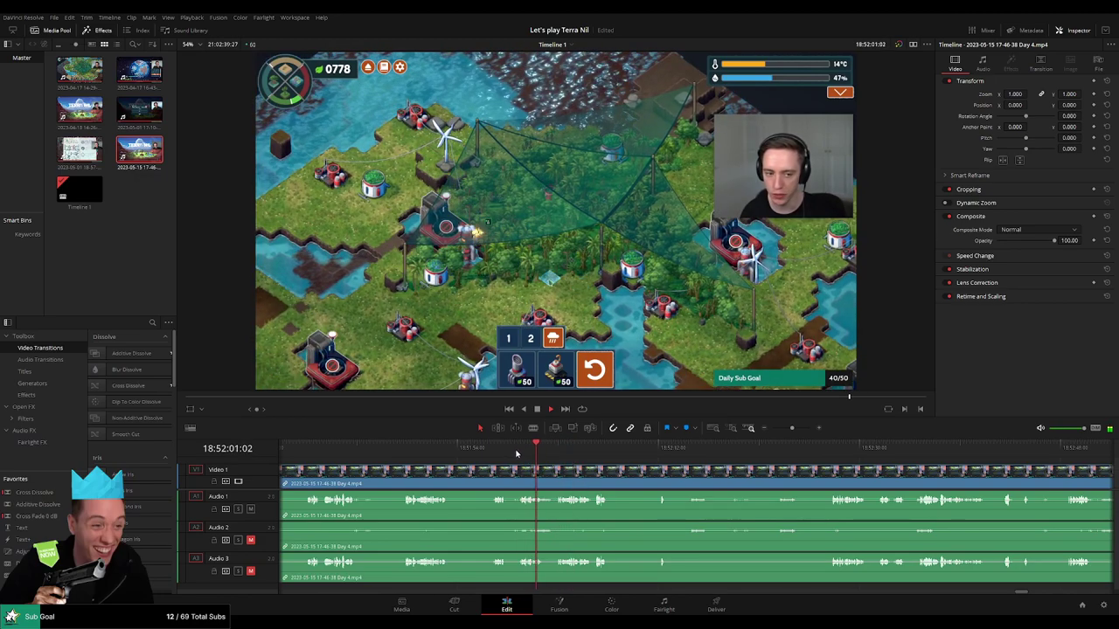
pyautogui.click(585, 453)
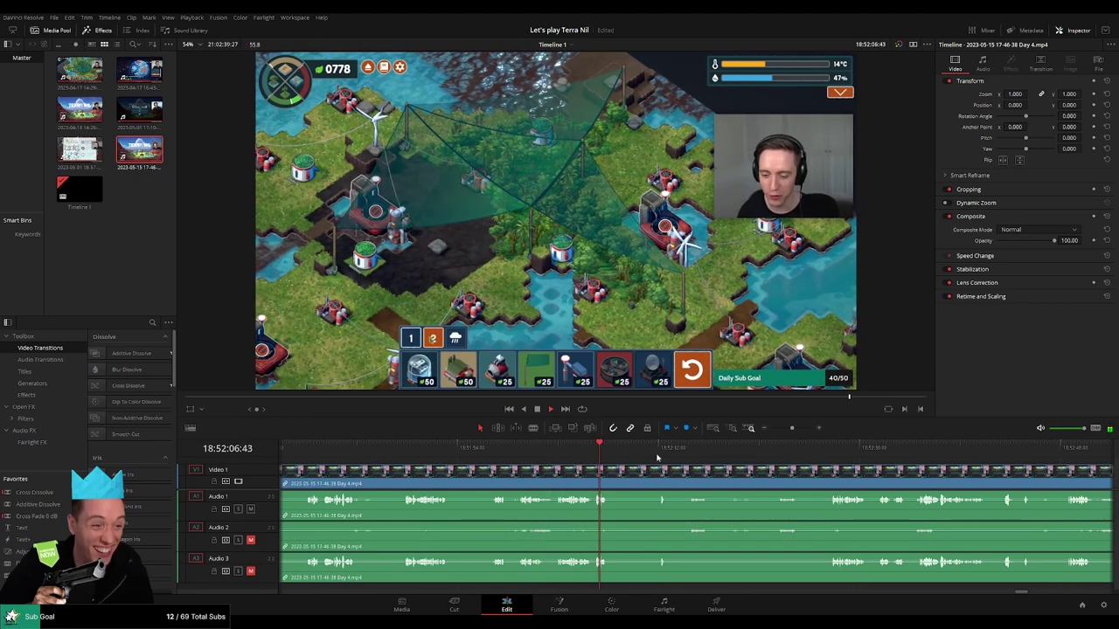
pyautogui.click(834, 449)
pyautogui.scroll(4, 818, 464)
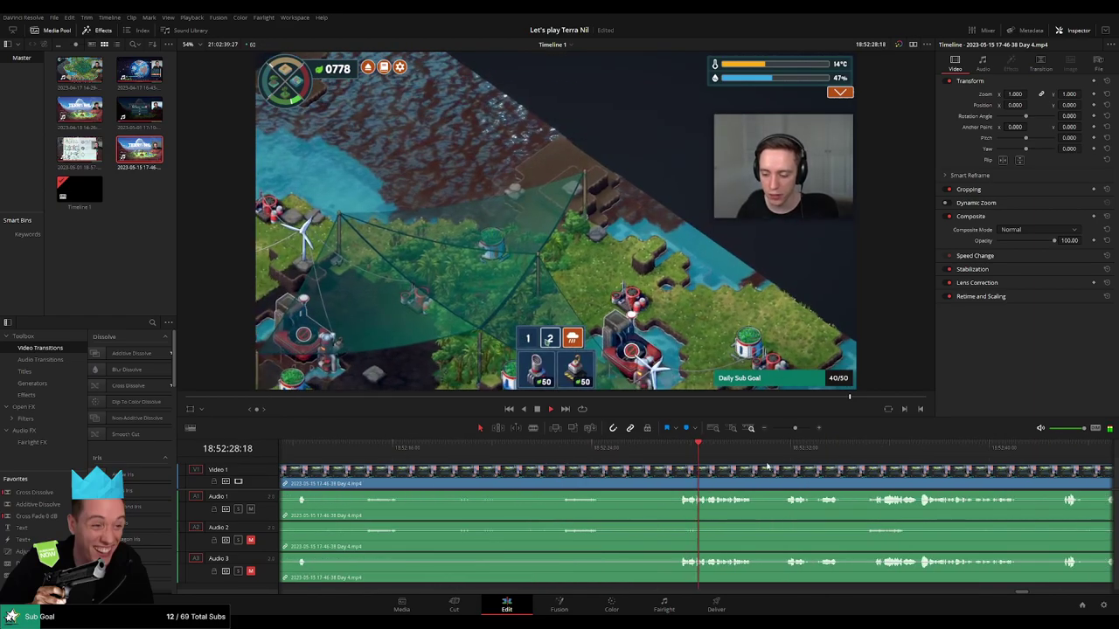
# Split the Day 4 video and audio at 18:52:26:30, in the quiet stretch before the speech resumes
pyautogui.click(616, 452)
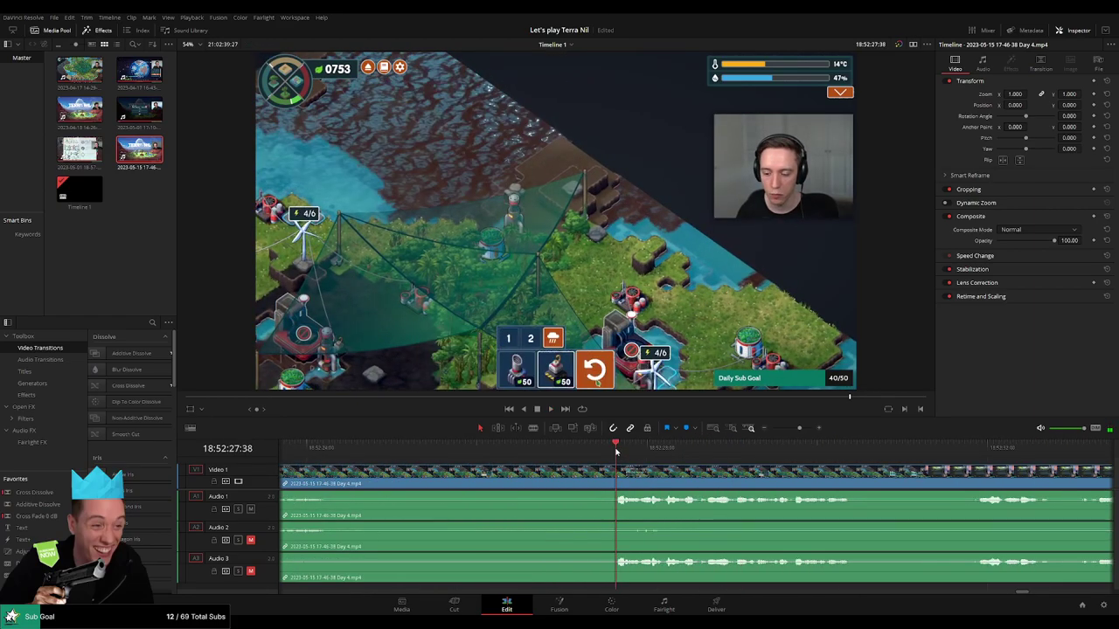
pyautogui.moveTo(616, 452); pyautogui.dragTo(519, 463)
pyautogui.hotkey('ctrl', 'b')
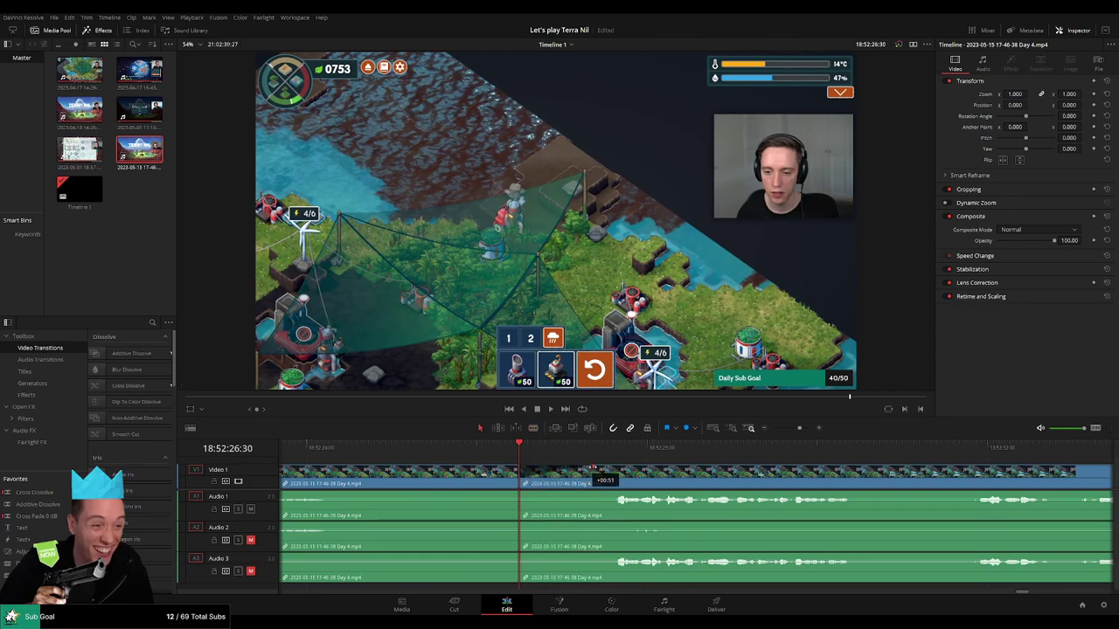
# Add about one-second fade-outs and fade-ins to the video and all three audio tracks at the 18:52:26:30 cut and play across it
pyautogui.moveTo(520, 467); pyautogui.dragTo(444, 468)
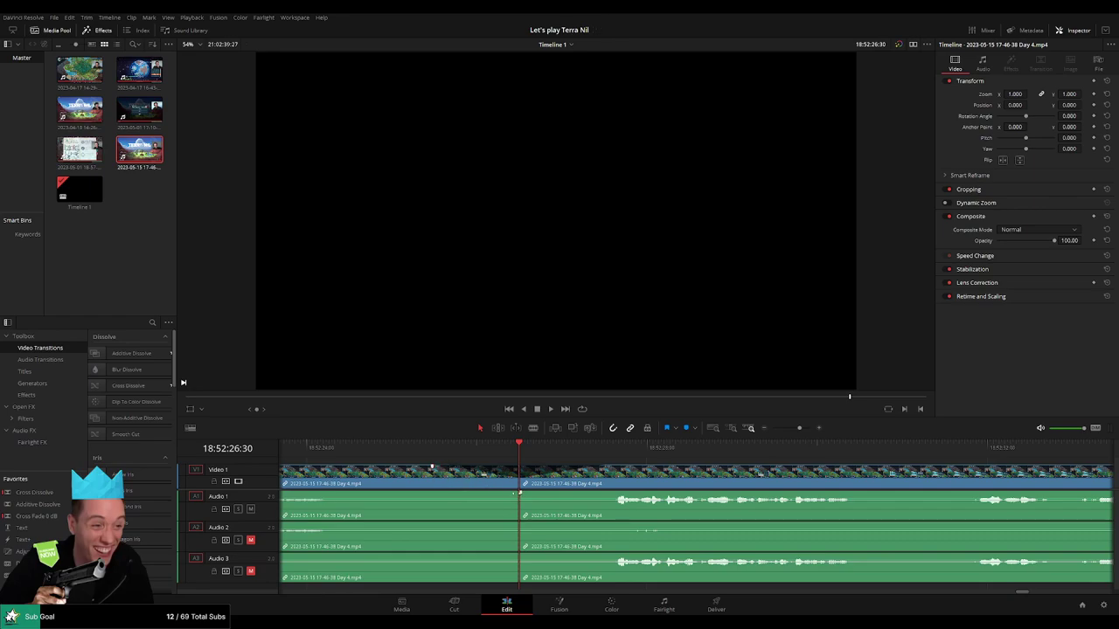
pyautogui.moveTo(518, 493); pyautogui.dragTo(442, 494)
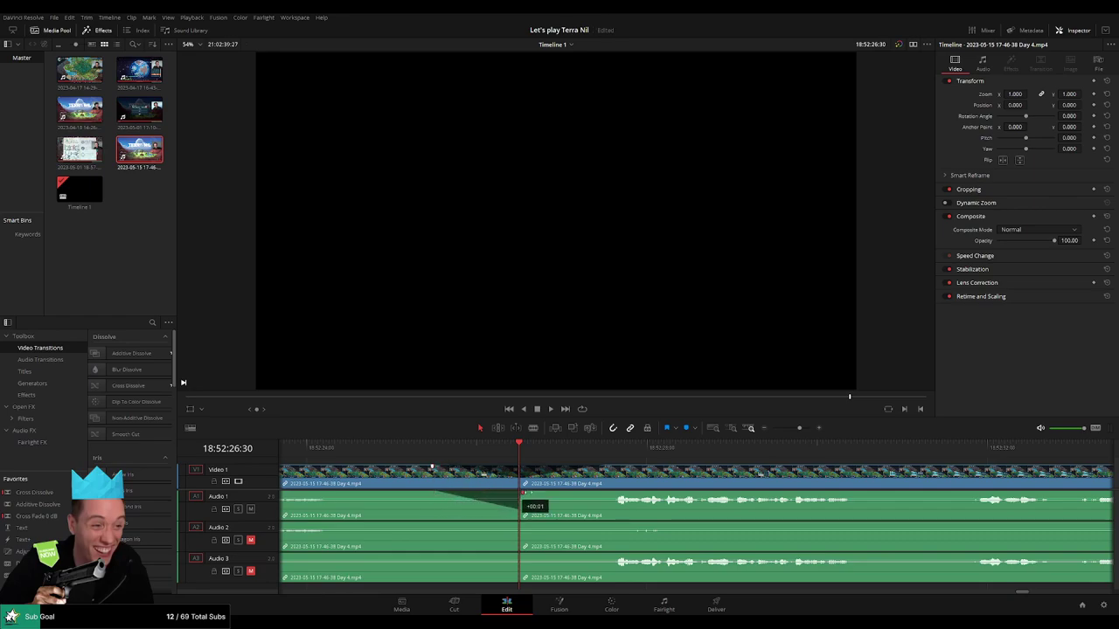
pyautogui.moveTo(523, 494); pyautogui.dragTo(602, 495)
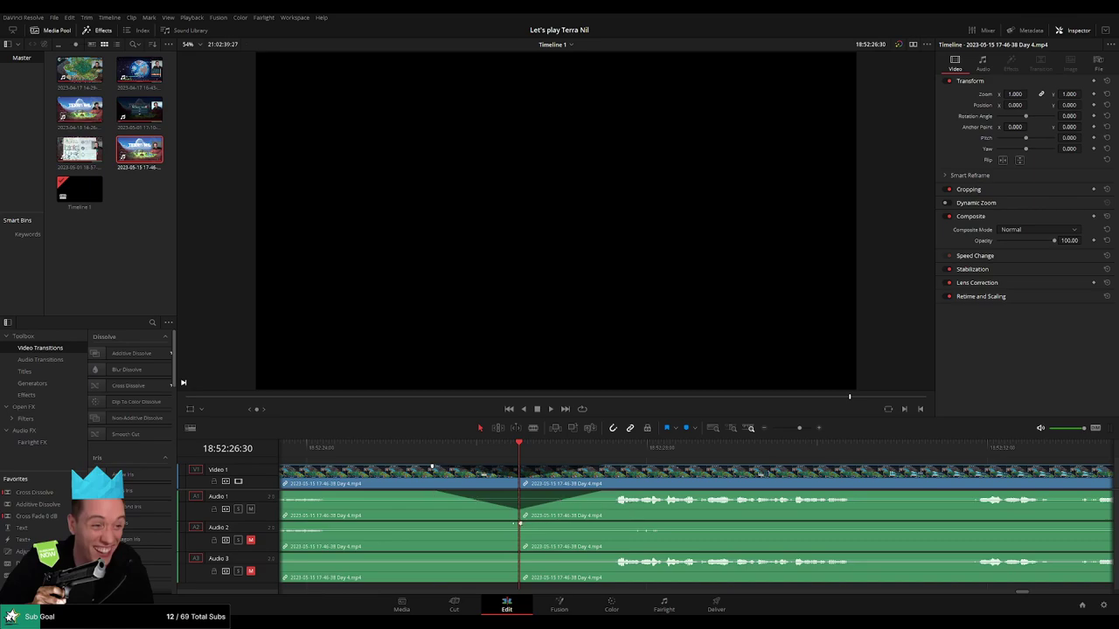
pyautogui.moveTo(518, 522); pyautogui.dragTo(447, 524)
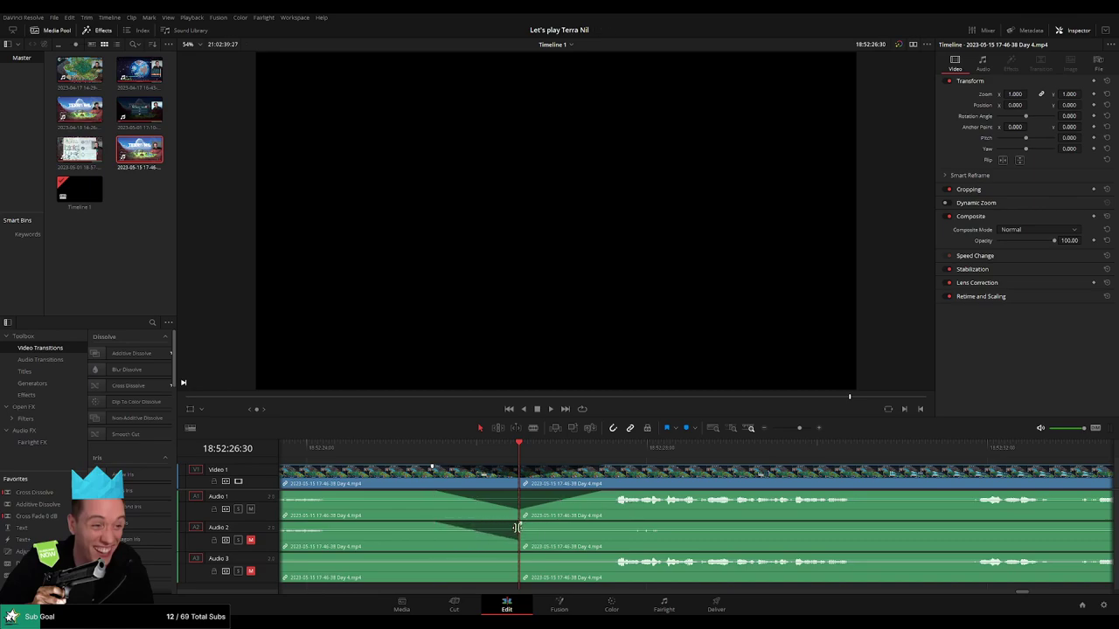
pyautogui.moveTo(525, 524); pyautogui.dragTo(615, 525)
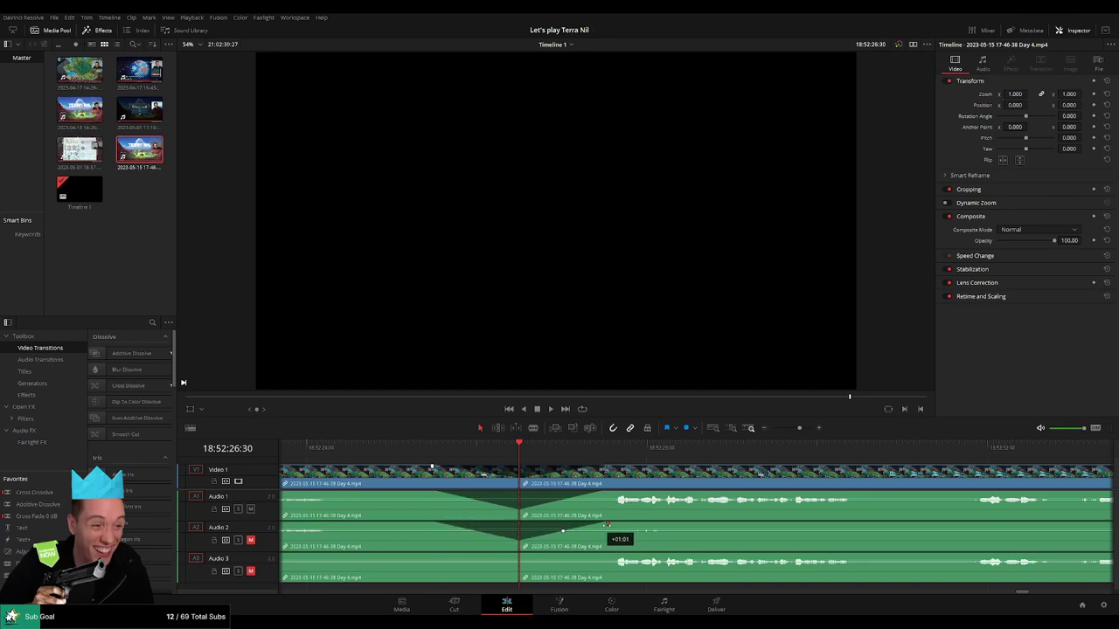
pyautogui.moveTo(516, 554); pyautogui.dragTo(438, 555)
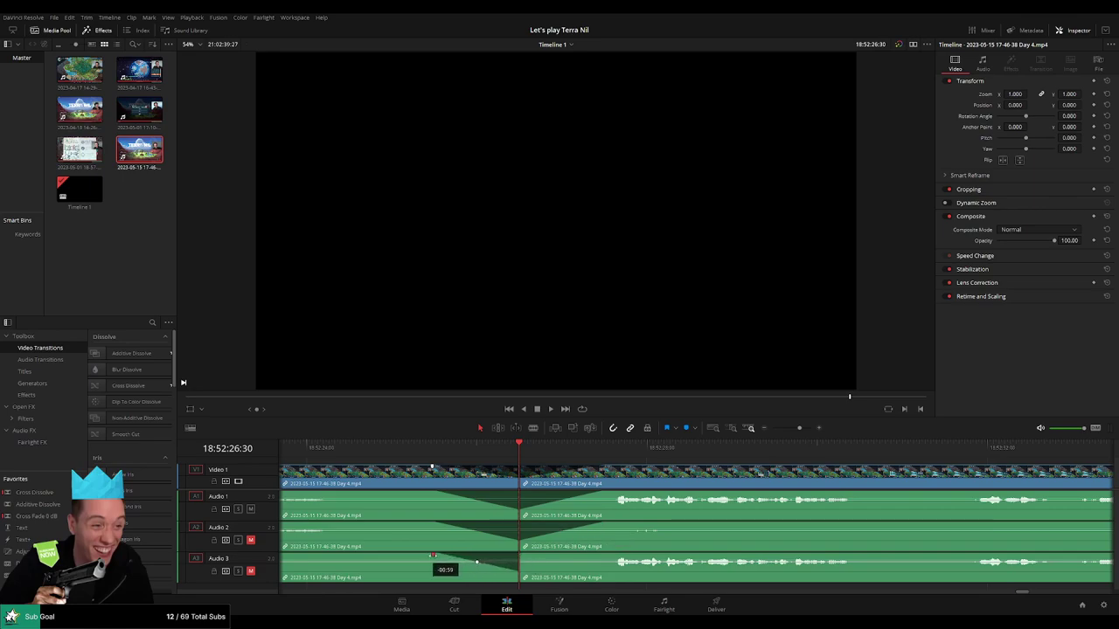
pyautogui.moveTo(520, 555); pyautogui.dragTo(608, 557)
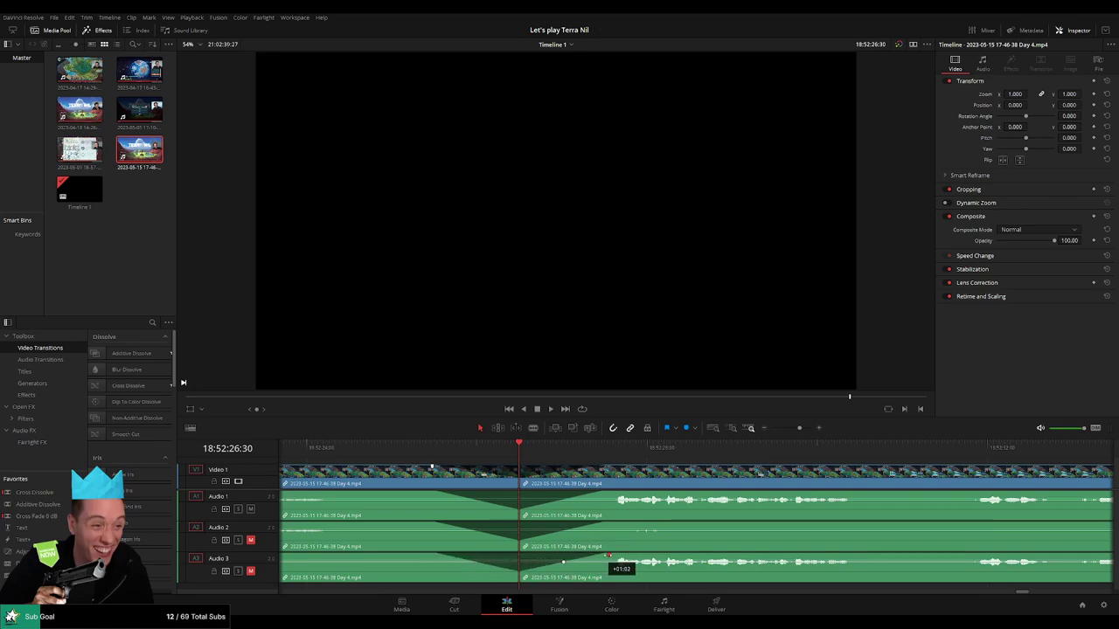
pyautogui.click(426, 448)
pyautogui.press('space')
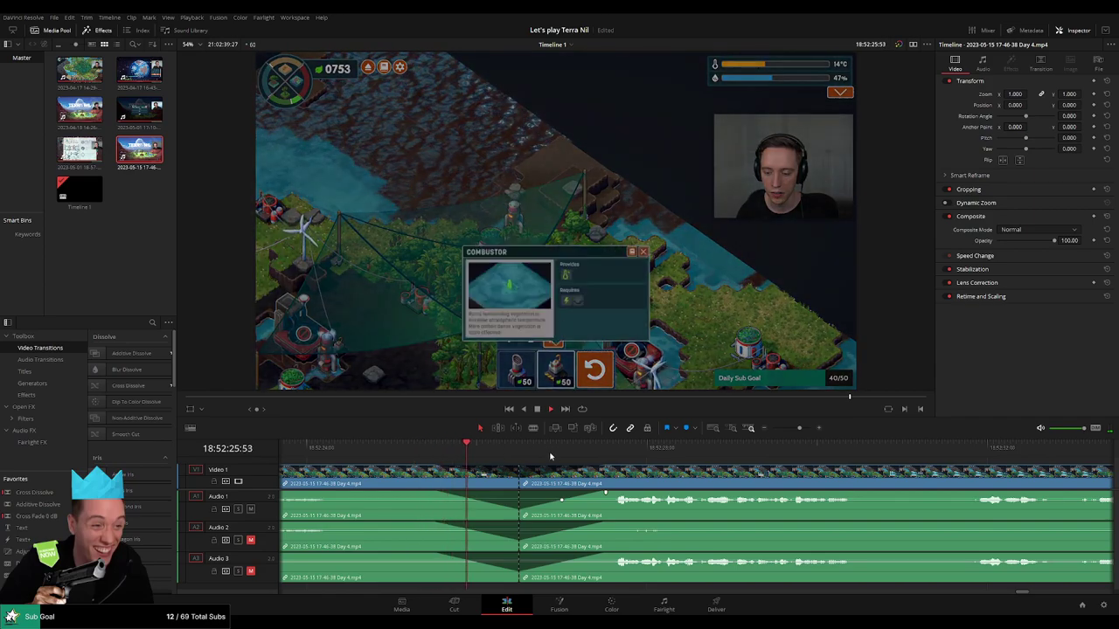
pyautogui.press('space')
# Move the rest of Day 4 about 1 hour 19 minutes further along the timeline, away from the 18:52:26:30 cut
pyautogui.moveTo(799, 429); pyautogui.dragTo(732, 429)
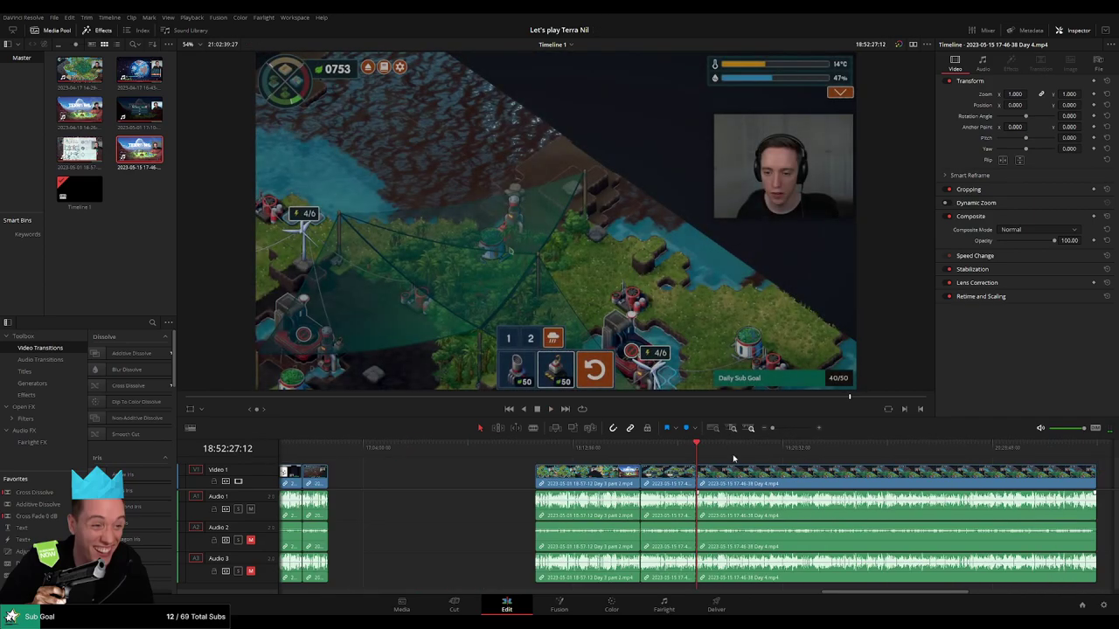
pyautogui.hscroll(3, 599, 484)
pyautogui.press('Home')
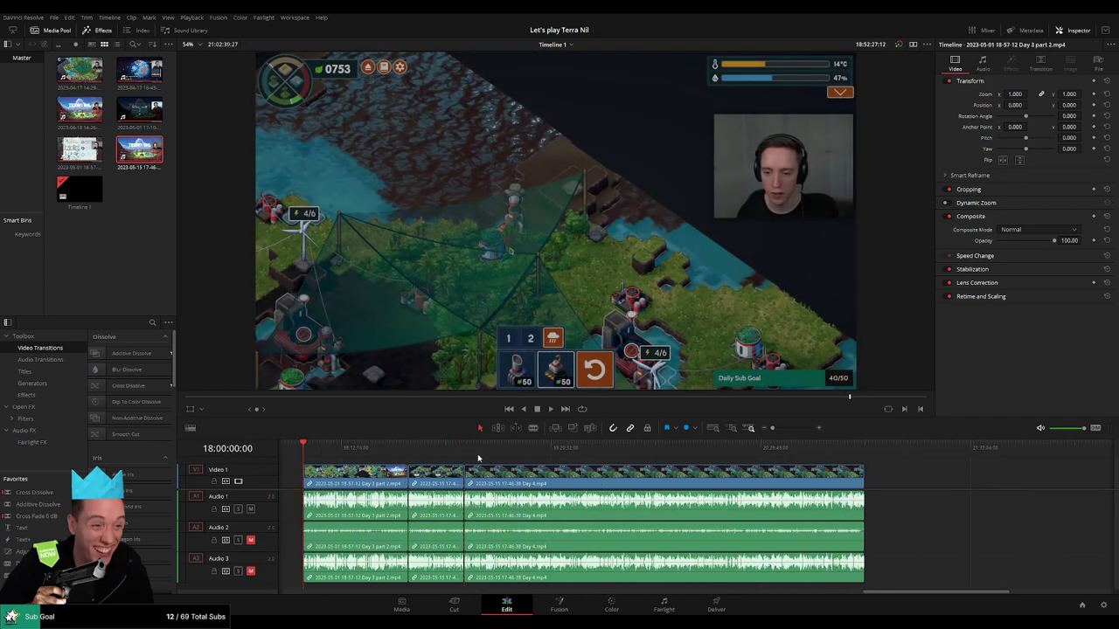
pyautogui.press('Down')
pyautogui.press('Down')
pyautogui.hscroll(4, 492, 469)
pyautogui.moveTo(474, 483); pyautogui.dragTo(558, 491)
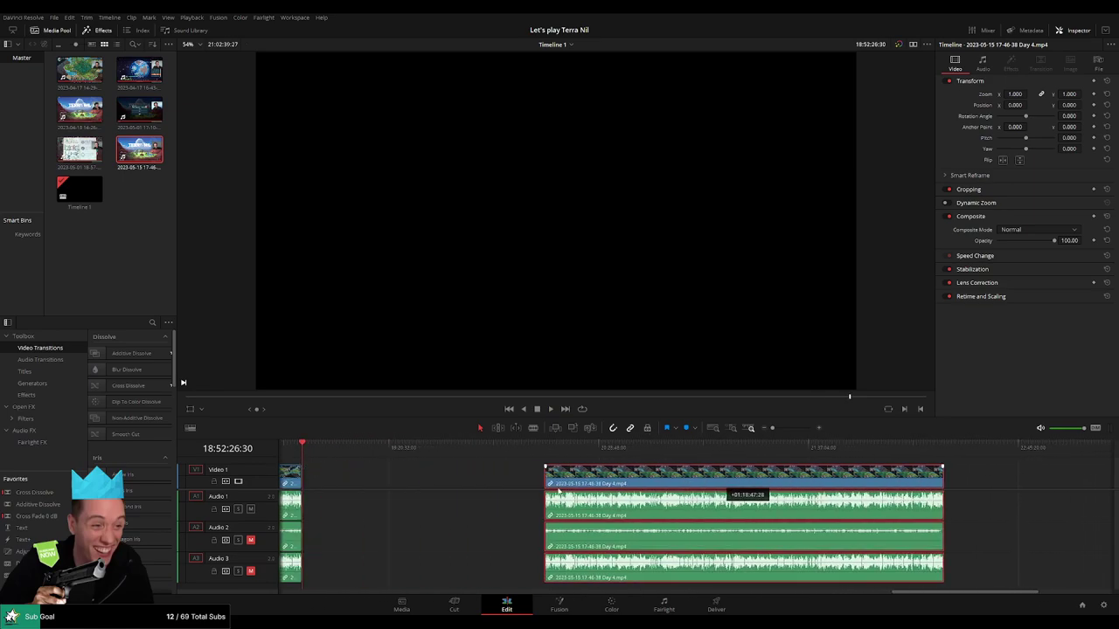
# Add a marker named "10 episodes" at the end of the episode, at 18:52:26:30
pyautogui.click(375, 477)
pyautogui.hscroll(-5, 464, 479)
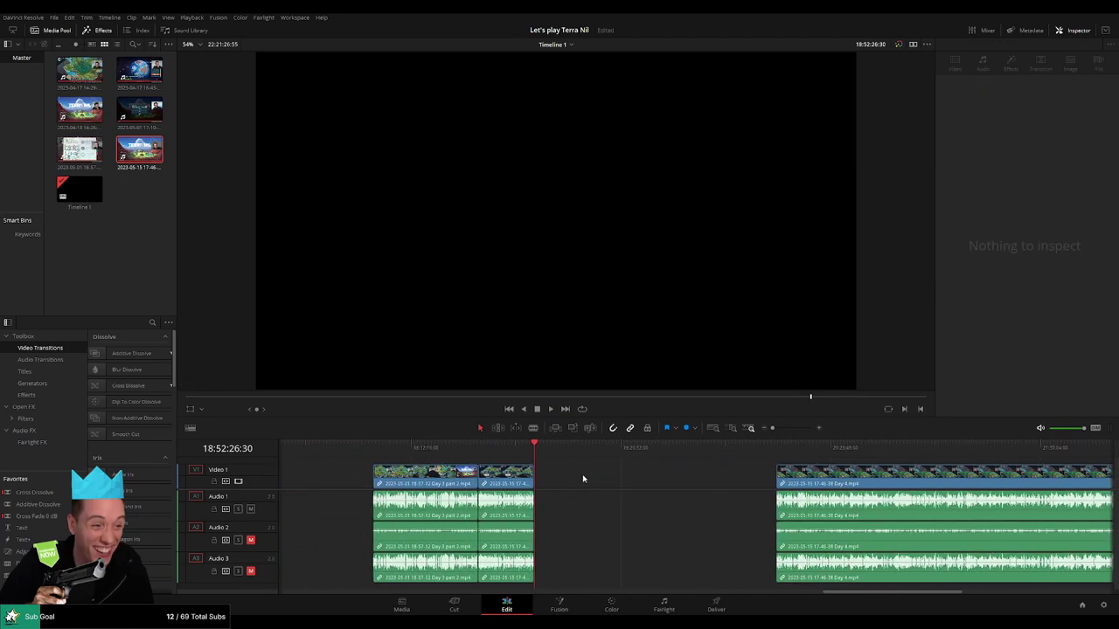
pyautogui.press('m')
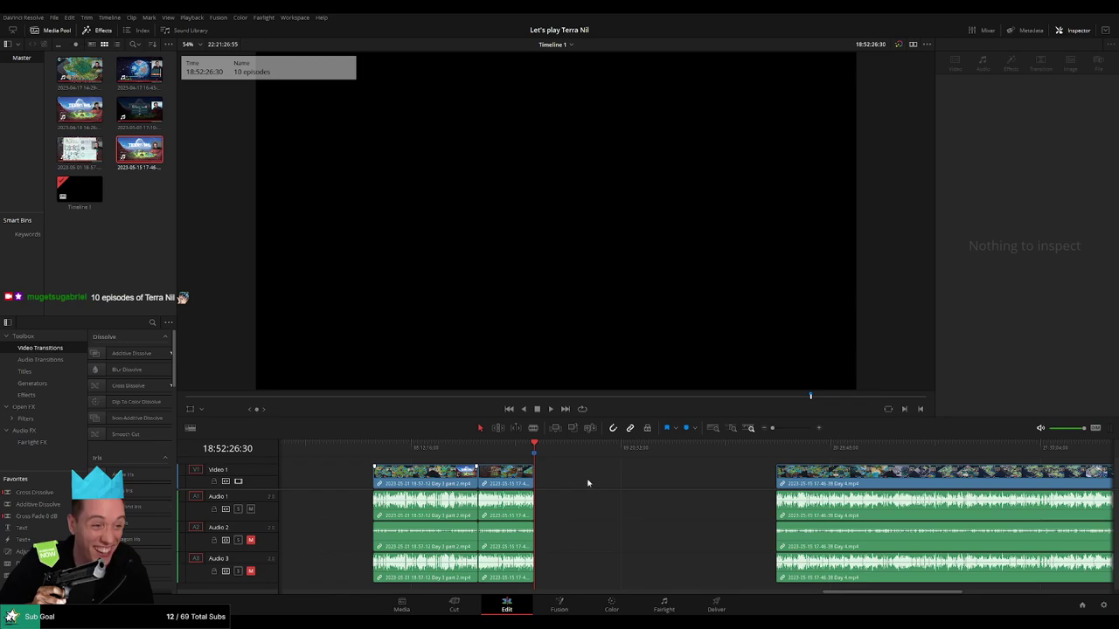
# Place the rest of Day 4 so it starts at 20:00:00:00 and play its opening
pyautogui.moveTo(632, 484); pyautogui.dragTo(472, 479)
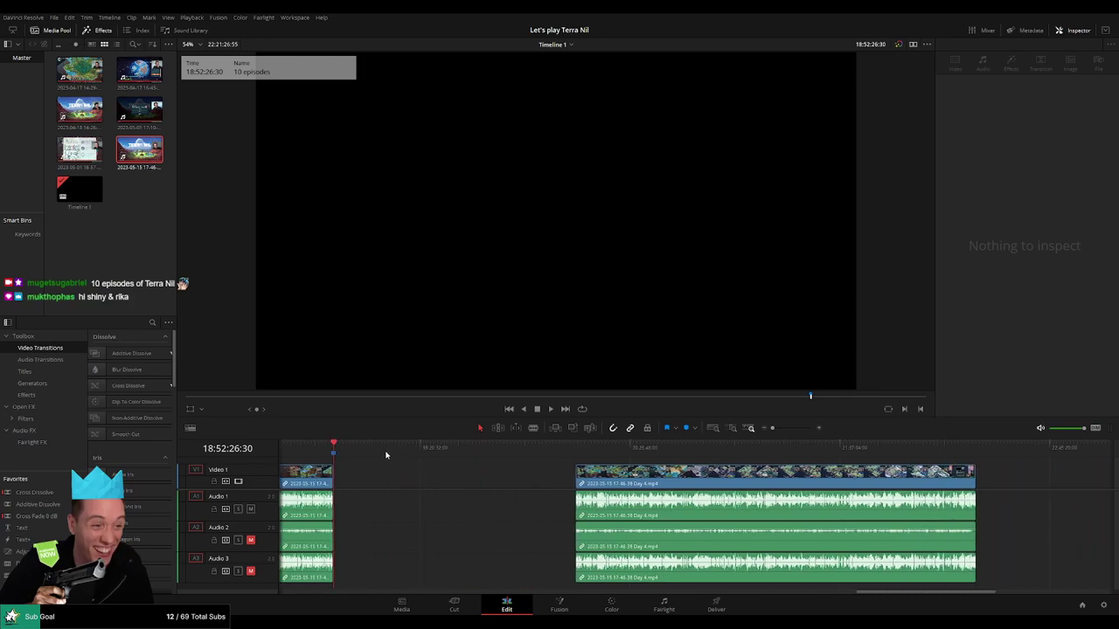
pyautogui.moveTo(392, 450); pyautogui.dragTo(537, 466)
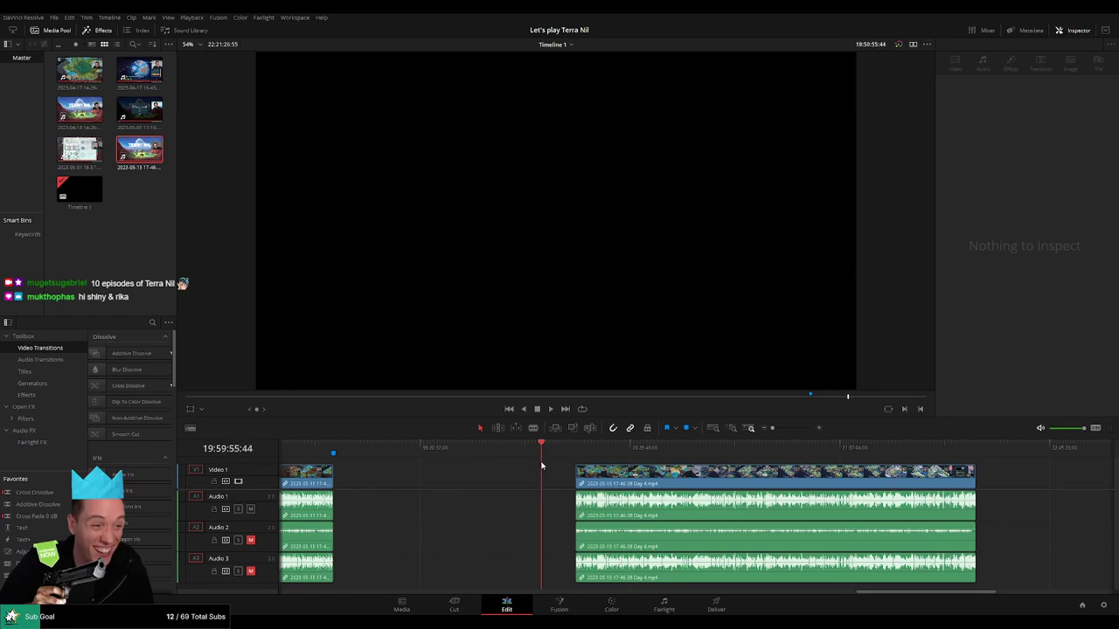
pyautogui.scroll(5, 542, 465)
pyautogui.click(691, 453)
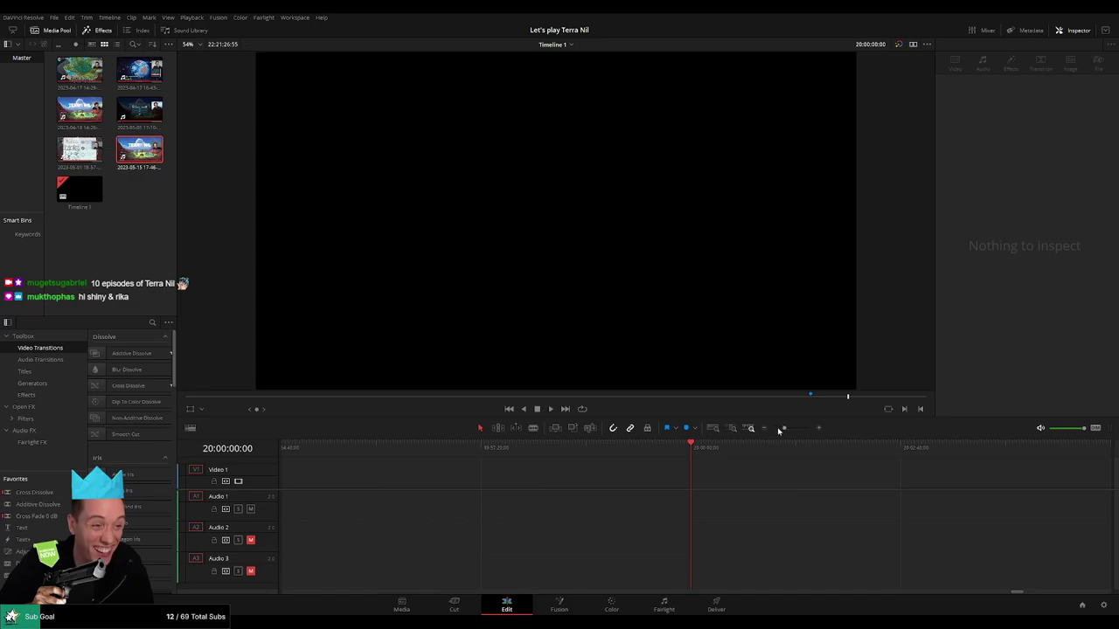
pyautogui.scroll(-2, 779, 430)
pyautogui.click(777, 468)
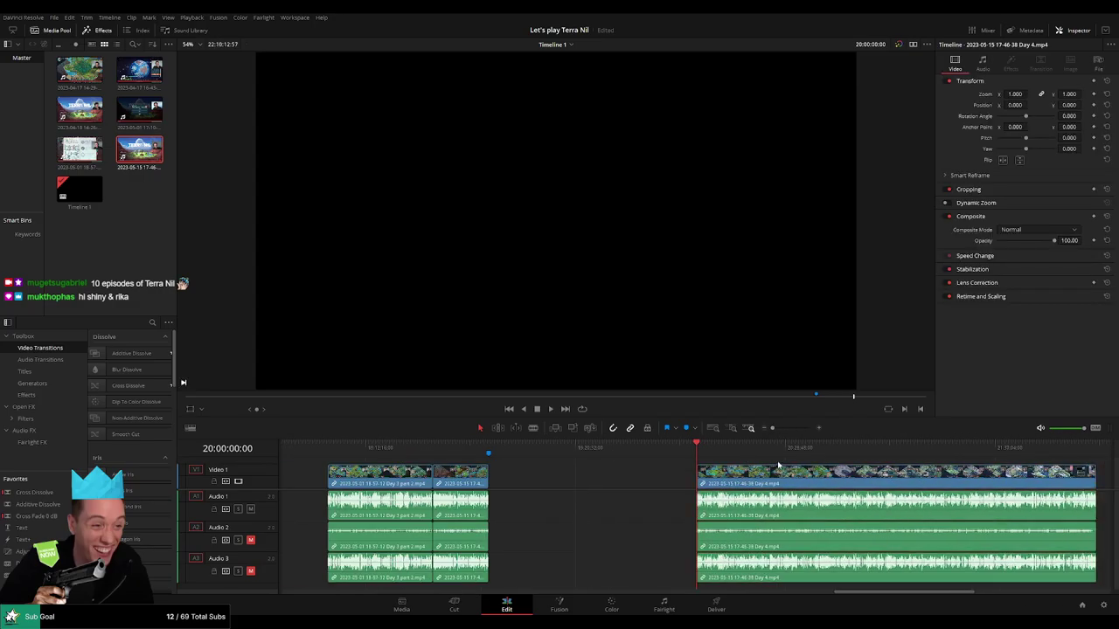
pyautogui.moveTo(778, 465); pyautogui.dragTo(465, 461)
pyautogui.press('space')
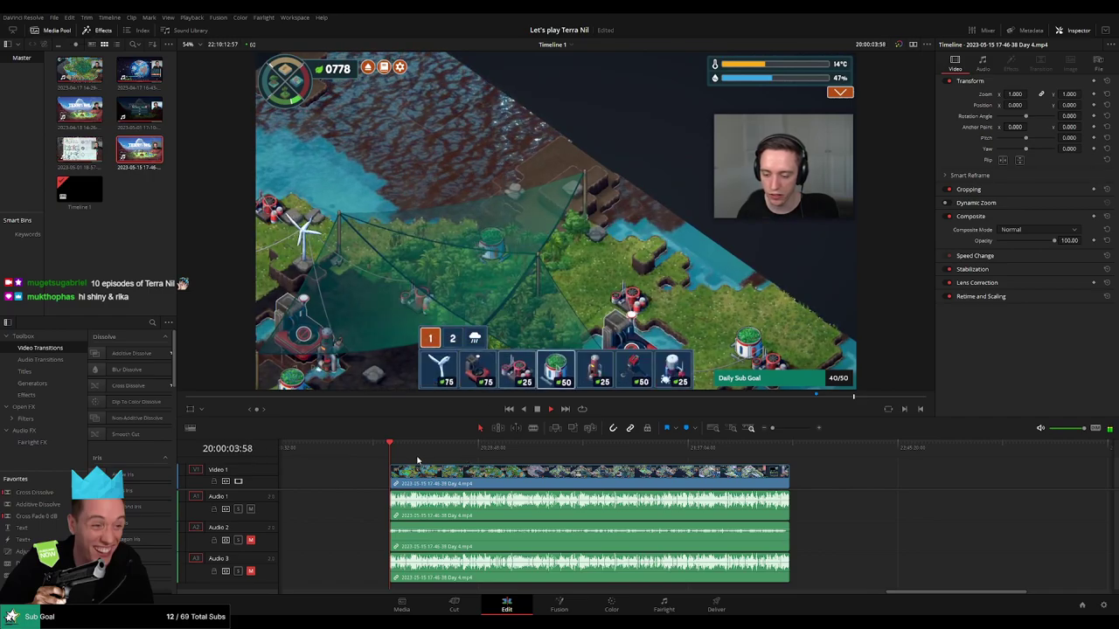
# Go through Day 4 around 52 minutes into the episode starting at 20:00:00:00 to find a pause in the speech
pyautogui.moveTo(419, 449); pyautogui.dragTo(552, 466)
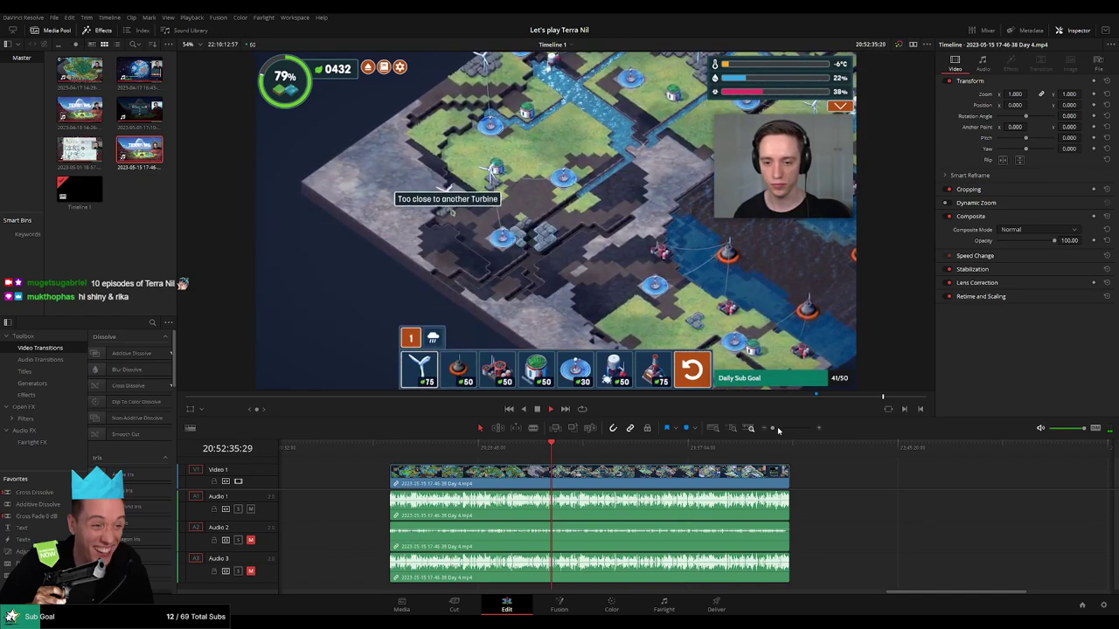
pyautogui.moveTo(776, 430); pyautogui.dragTo(790, 428)
pyautogui.click(512, 447)
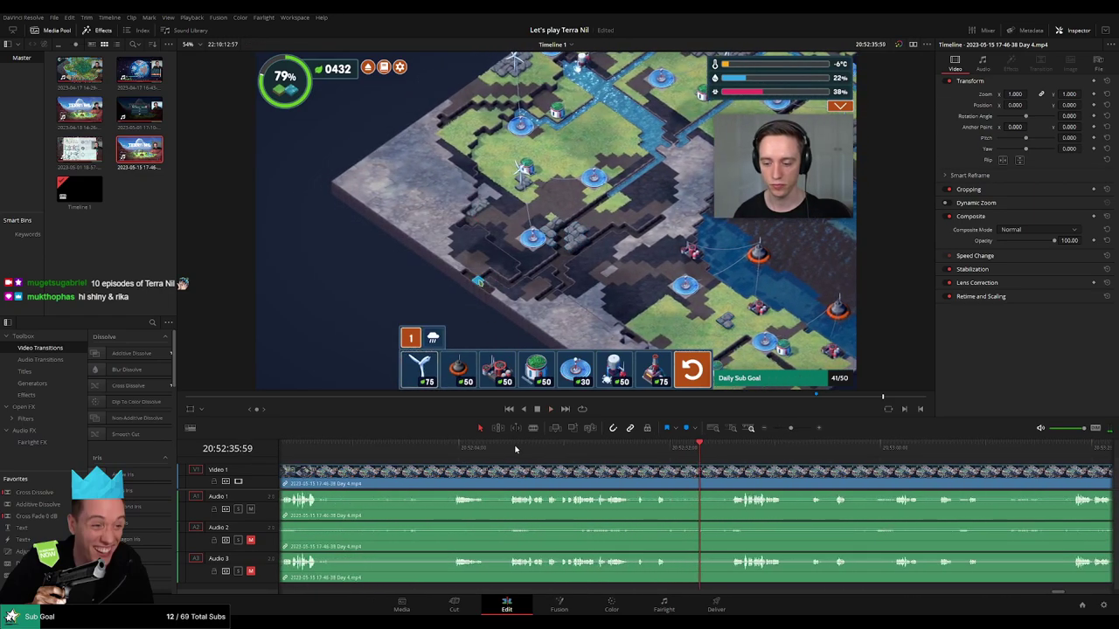
pyautogui.click(458, 446)
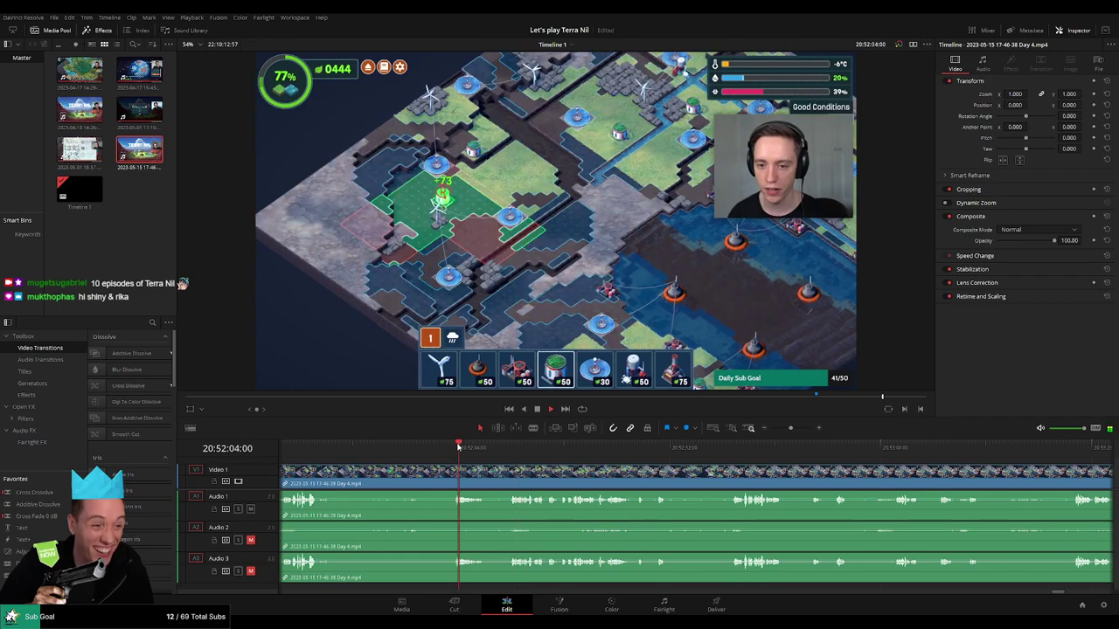
pyautogui.scroll(4, 664, 464)
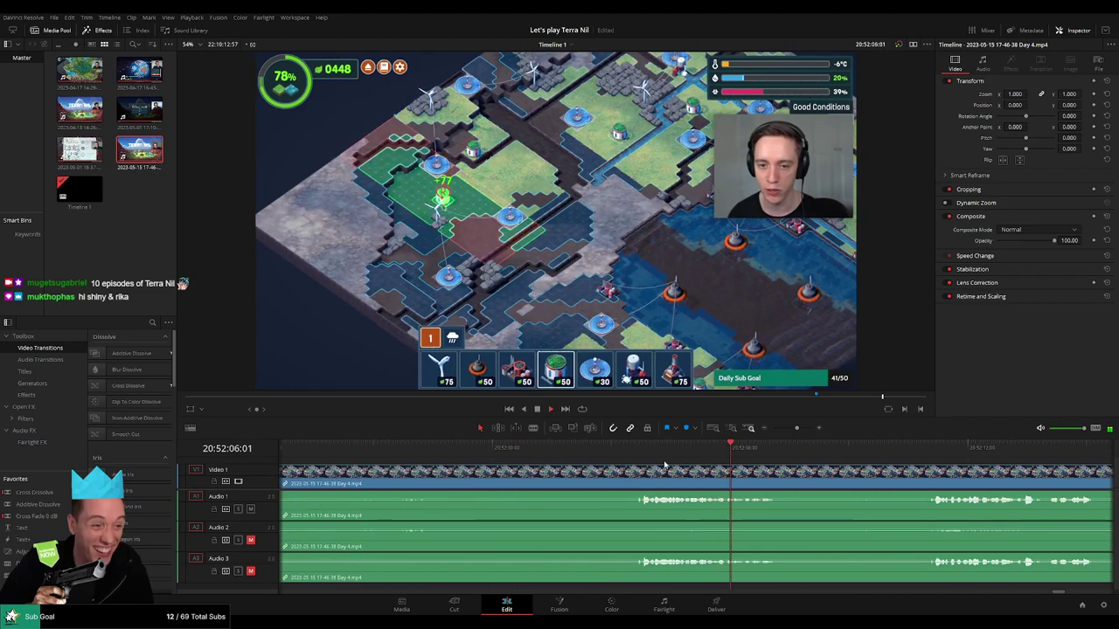
pyautogui.click(929, 452)
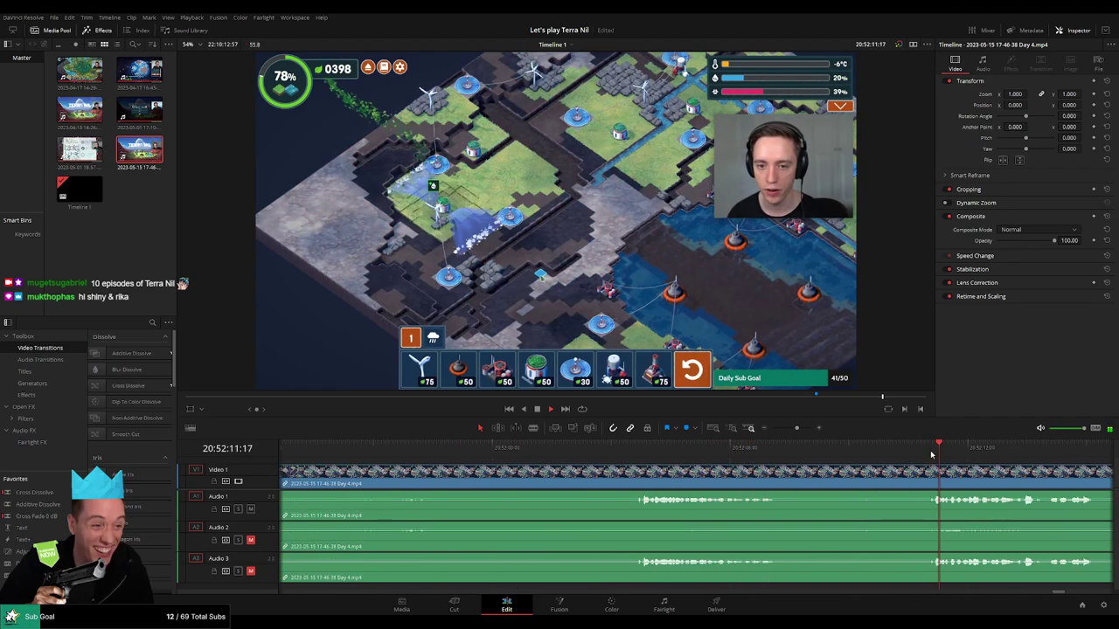
pyautogui.click(641, 446)
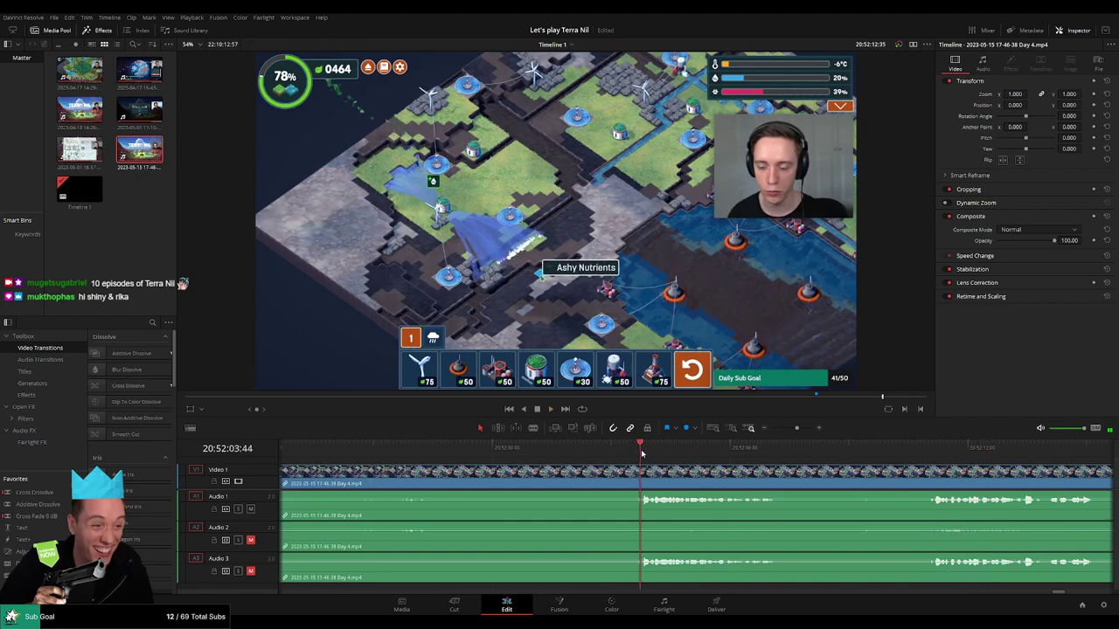
# Split the Day 4 video and audio at 20:52:03:00, in the pause just before the speech resumes
pyautogui.press('space')
pyautogui.moveTo(642, 452); pyautogui.dragTo(551, 469)
pyautogui.click(615, 476)
pyautogui.press('a')
pyautogui.hotkey('ctrl', 'z')
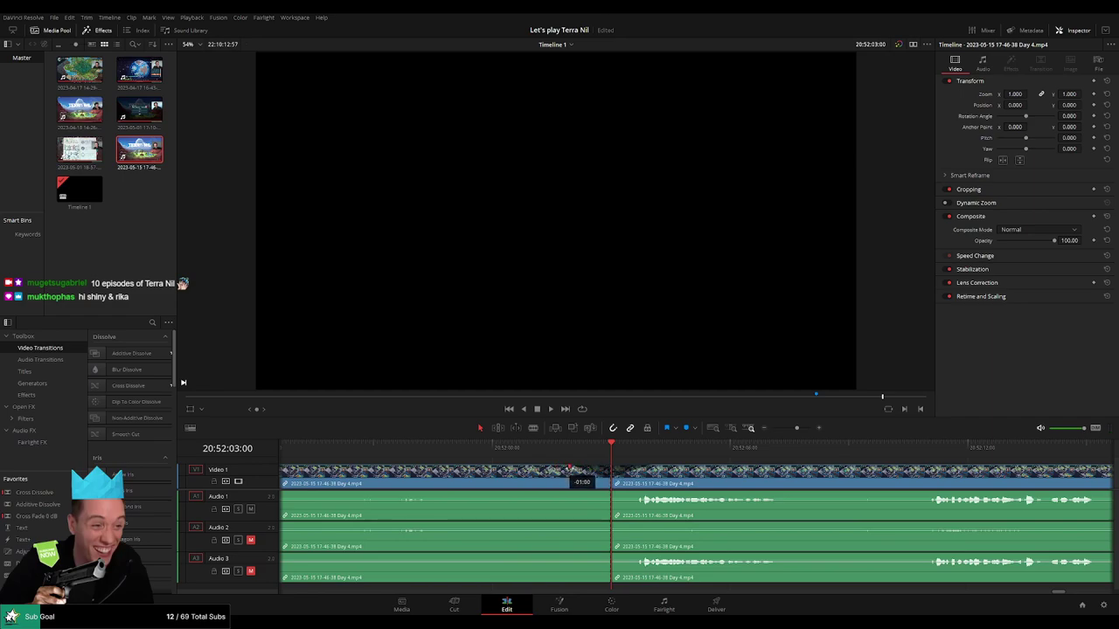
# Fade the three audio tracks out and in over about one second at the 20:52:03:00 cut and play from there
pyautogui.moveTo(611, 492); pyautogui.dragTo(647, 496)
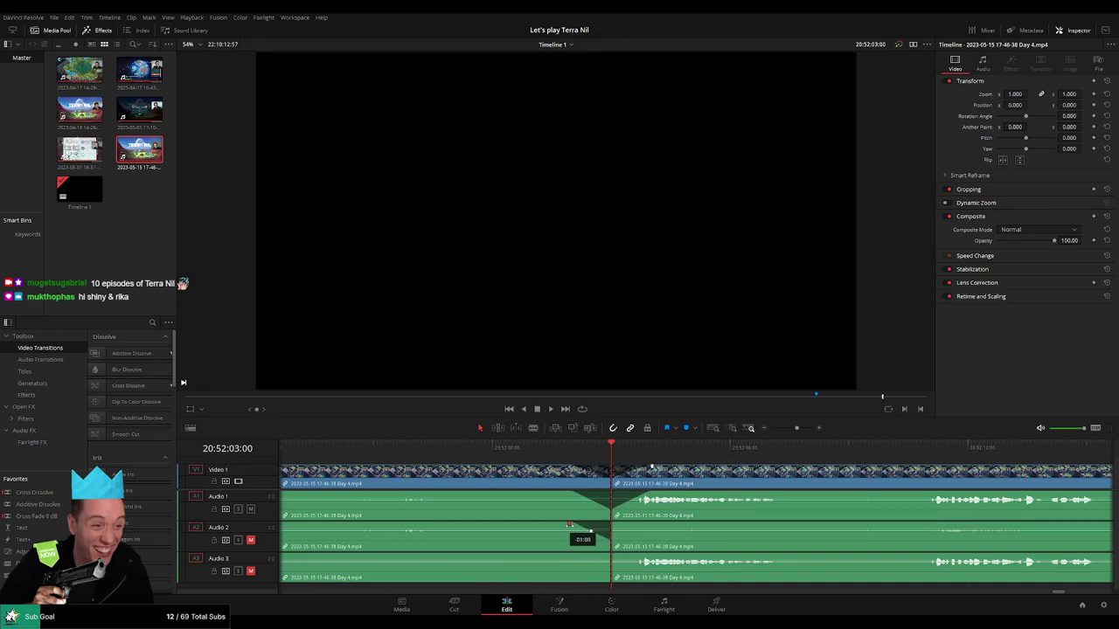
pyautogui.moveTo(612, 524); pyautogui.dragTo(645, 523)
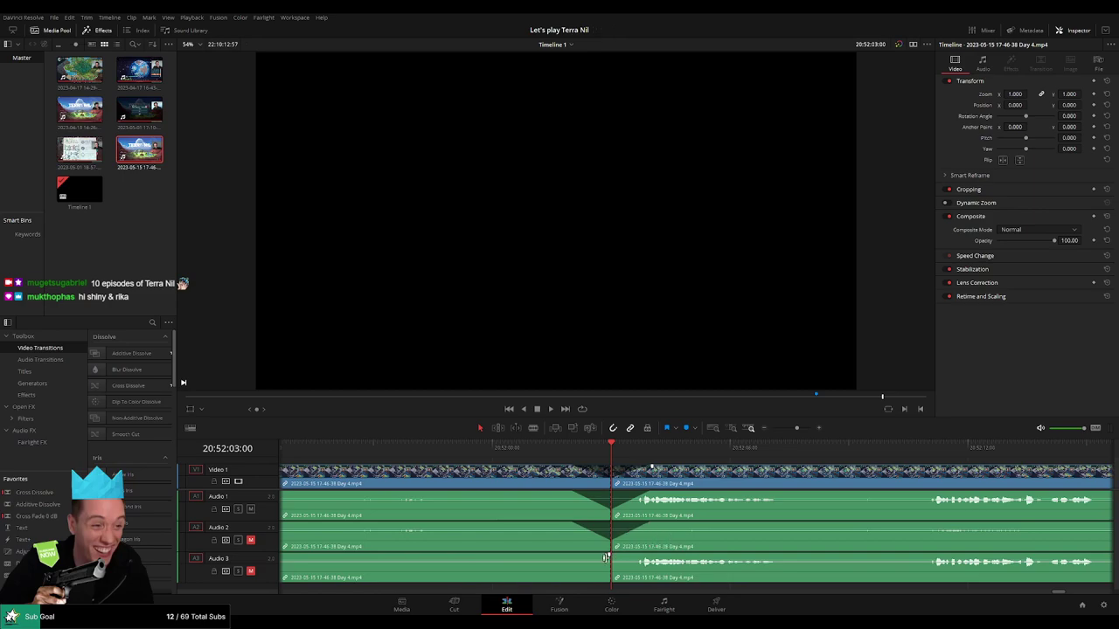
pyautogui.moveTo(605, 557); pyautogui.dragTo(649, 555)
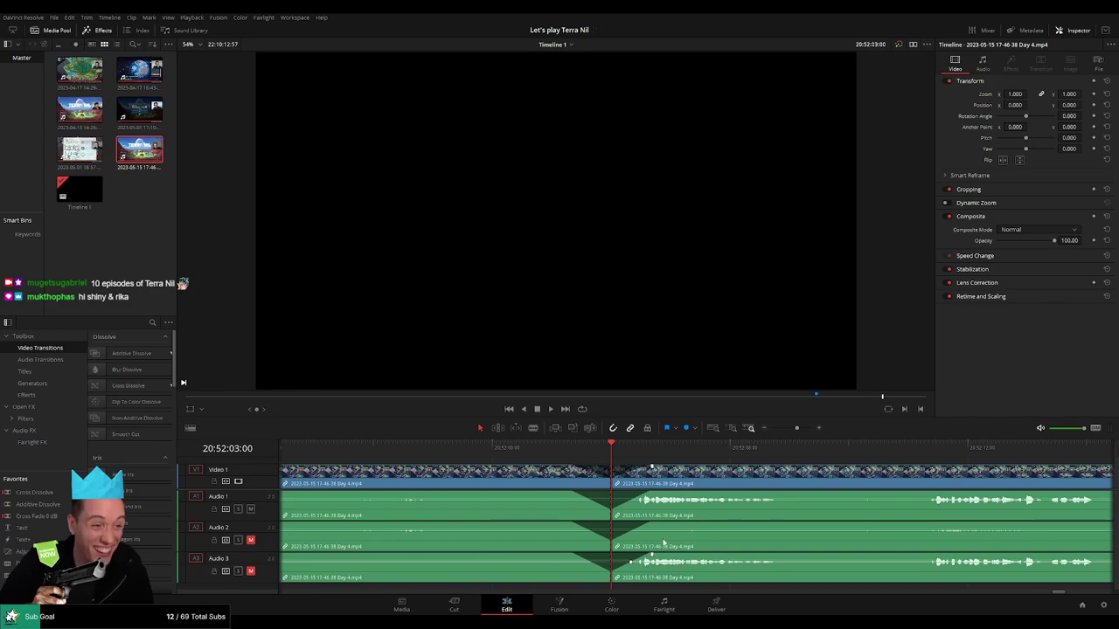
pyautogui.press('space')
# Move the Day 4 footage remaining after the 20:52:03:00 cut further along the timeline, leaving a gap behind the episode
pyautogui.scroll(-3, 771, 479)
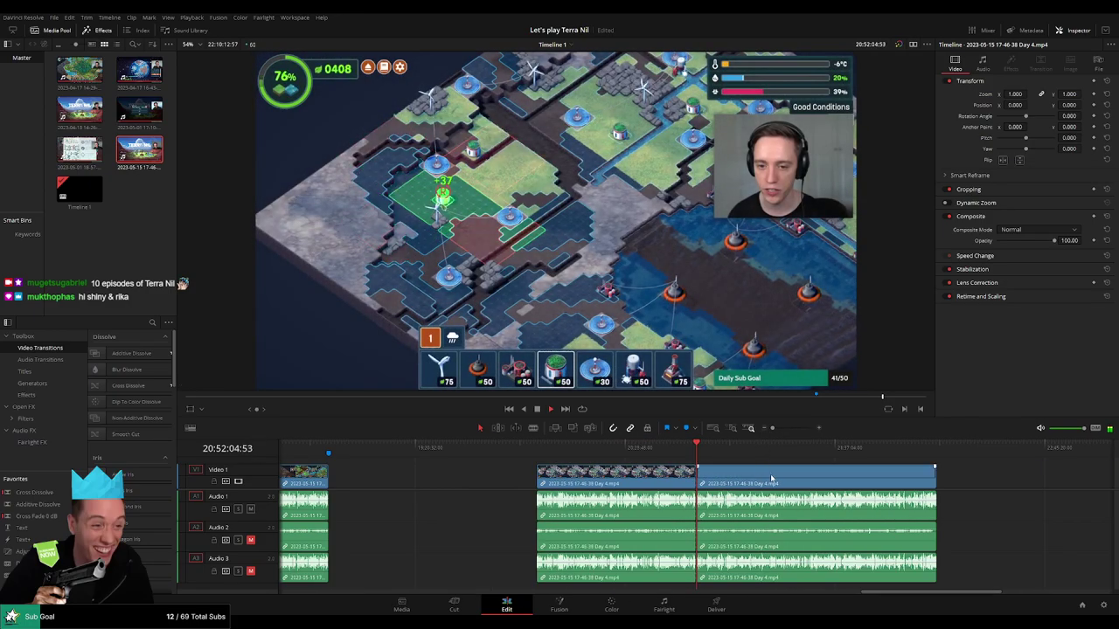
pyautogui.moveTo(759, 477); pyautogui.dragTo(647, 475)
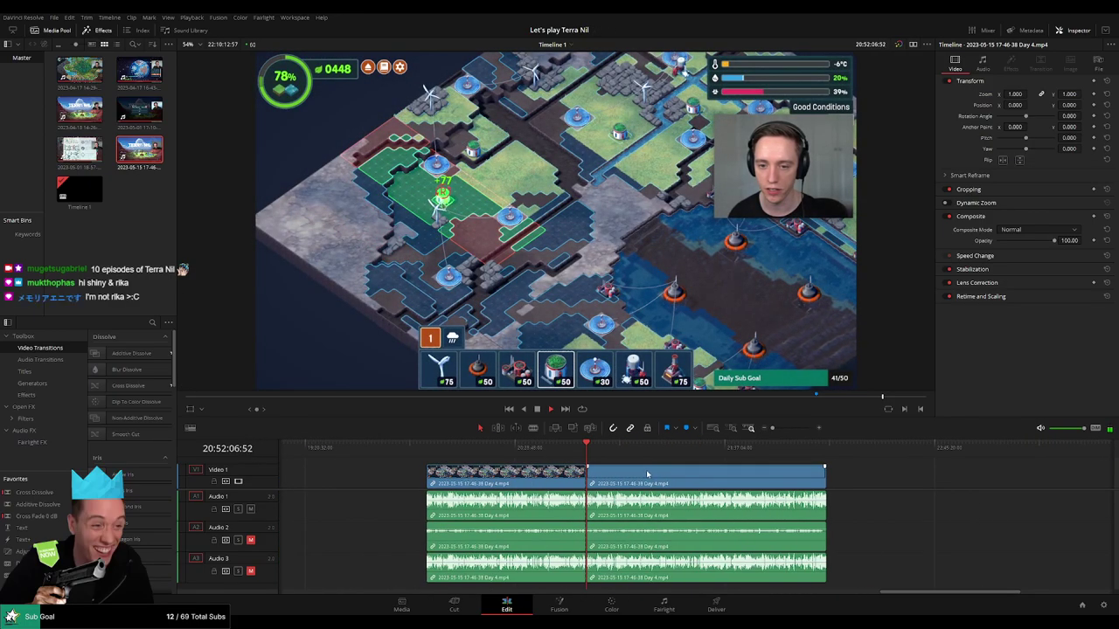
pyautogui.click(434, 455)
pyautogui.click(426, 455)
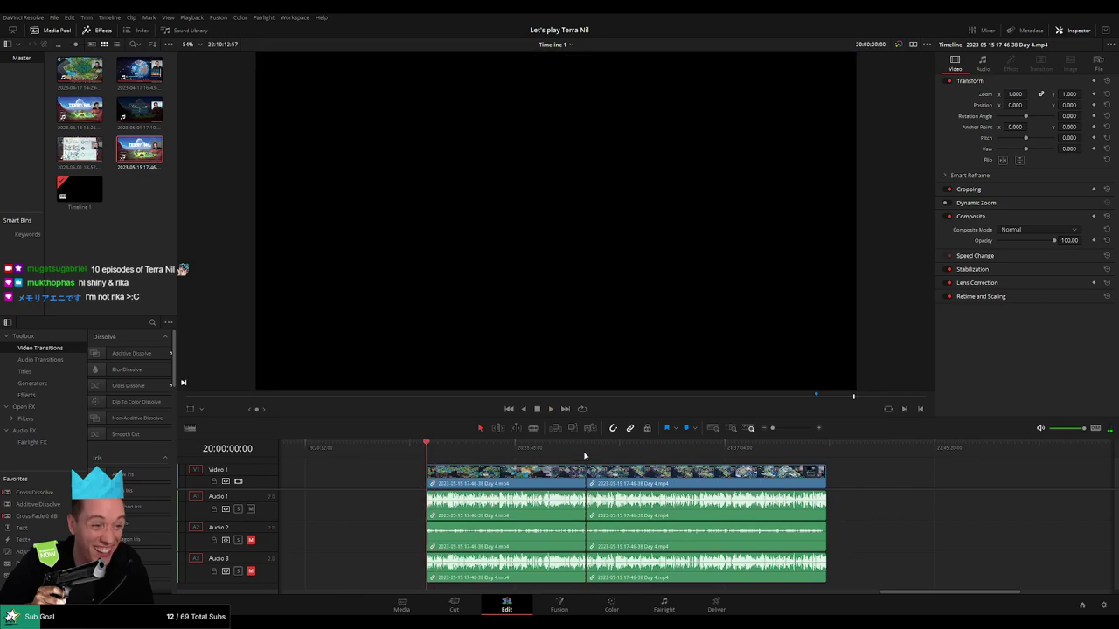
pyautogui.hscroll(10, 524, 476)
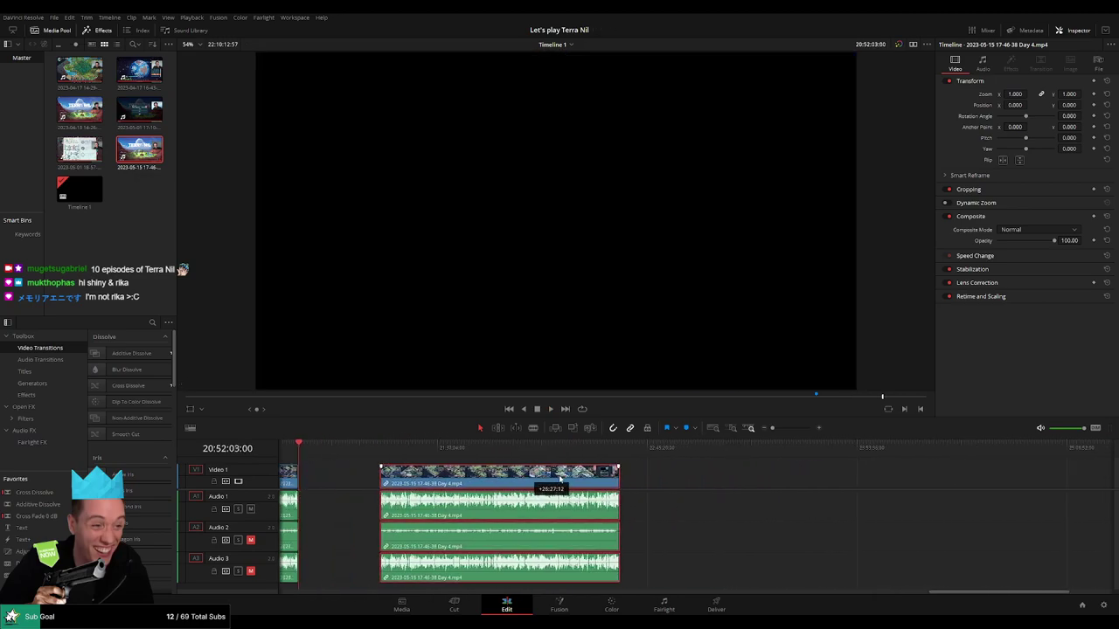
pyautogui.click(437, 481)
# Place the remaining Day 4 clip so it starts at 22:00:00:00 and play its opening
pyautogui.moveTo(343, 457); pyautogui.dragTo(514, 463)
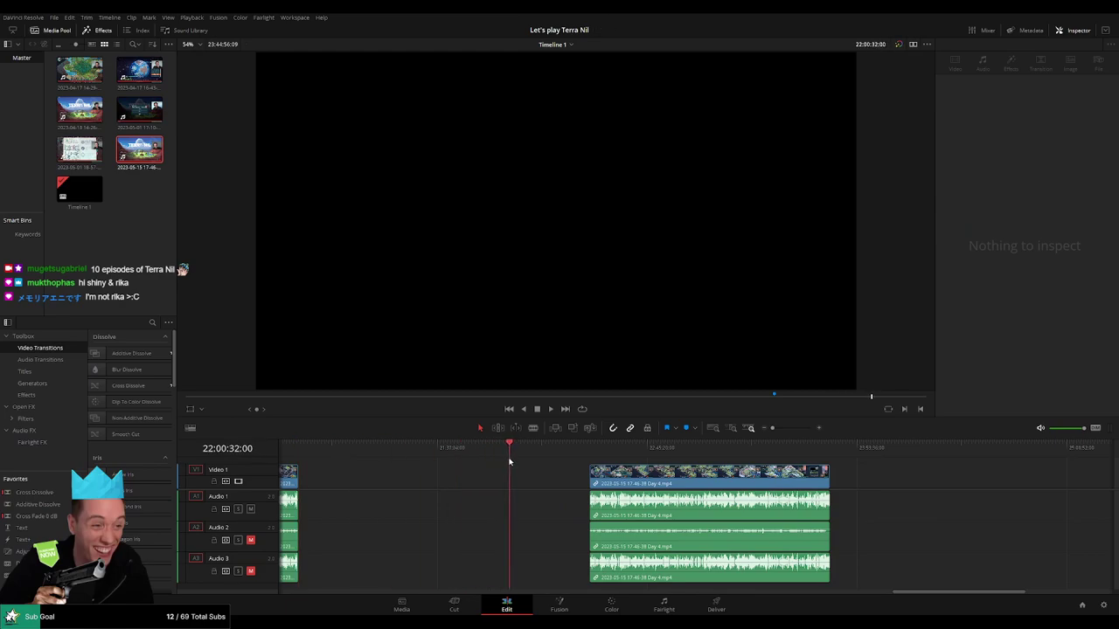
pyautogui.scroll(5, 598, 476)
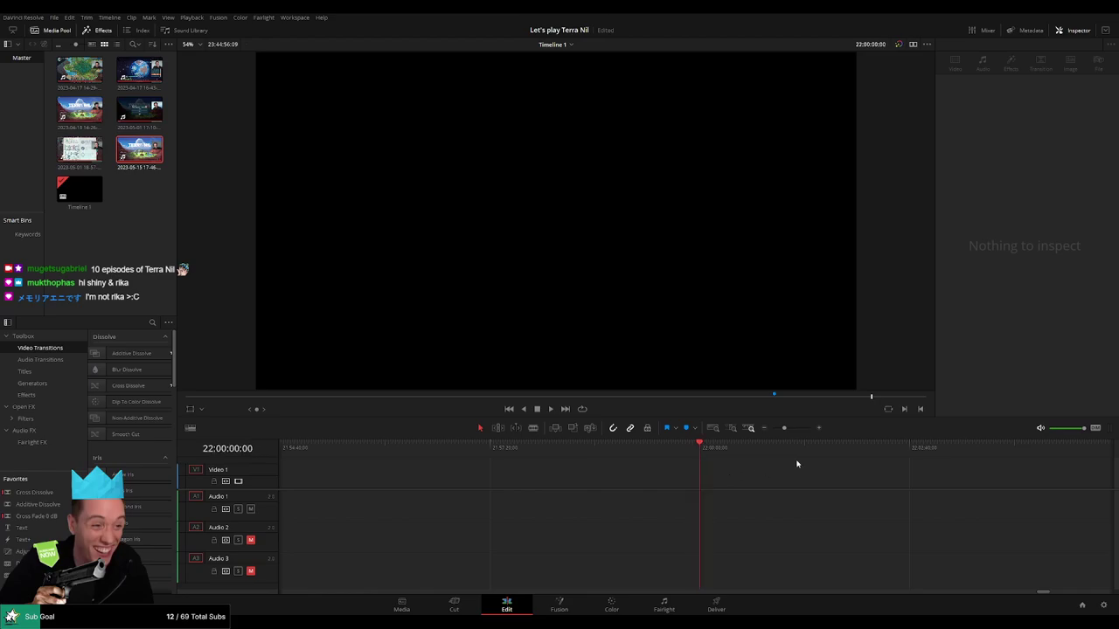
pyautogui.scroll(-3, 796, 464)
pyautogui.moveTo(788, 473); pyautogui.dragTo(749, 477)
pyautogui.press('space')
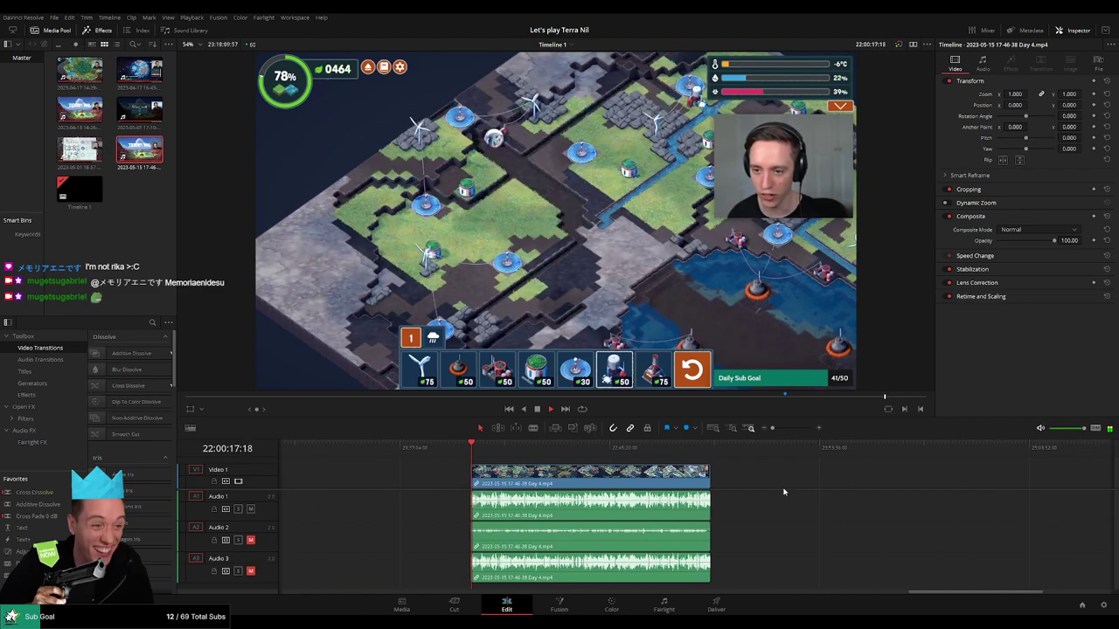
# Split the Day 4 video and audio at 22:51:48:00, in the pause just before the speech resumes
pyautogui.click(712, 451)
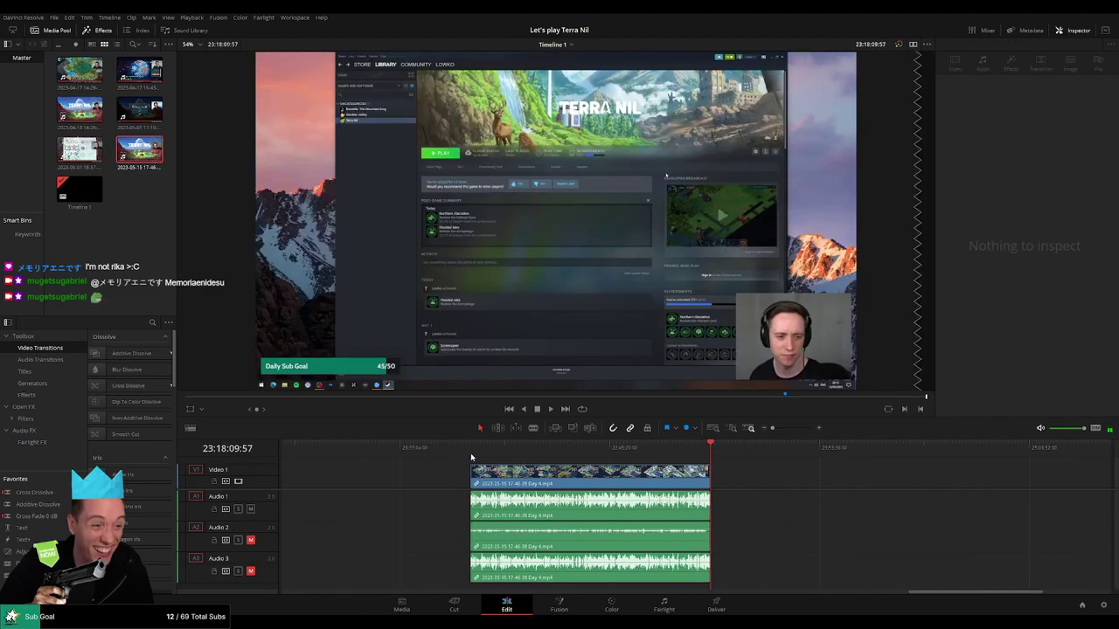
pyautogui.moveTo(470, 457); pyautogui.dragTo(631, 456)
pyautogui.scroll(5, 633, 458)
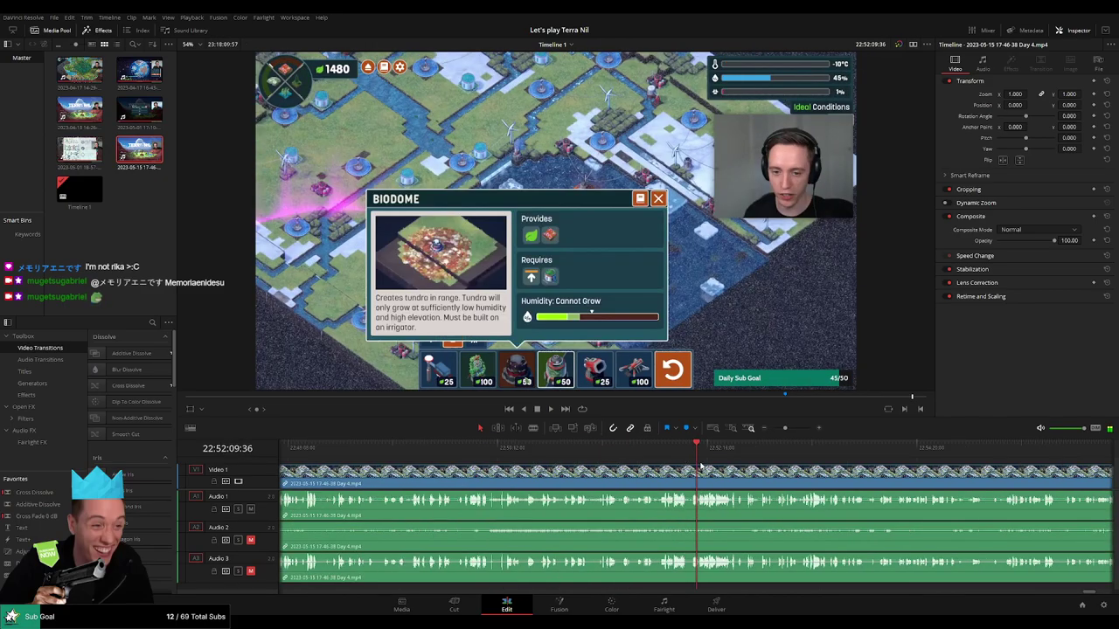
pyautogui.click(536, 451)
pyautogui.press('space')
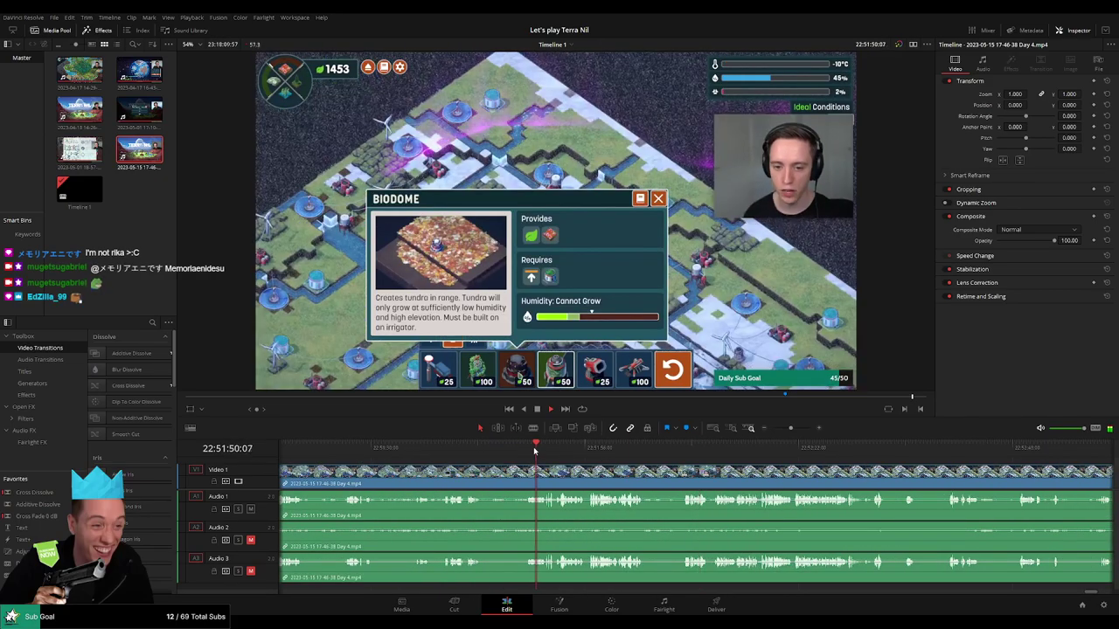
pyautogui.click(528, 452)
pyautogui.click(465, 455)
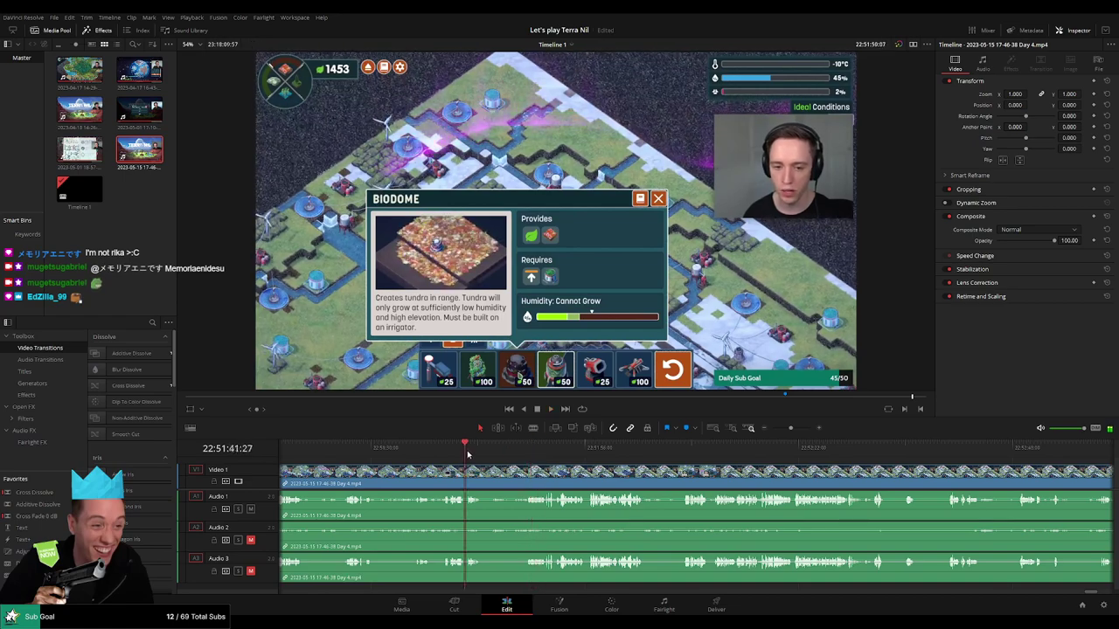
pyautogui.press('space')
pyautogui.scroll(-1, 507, 458)
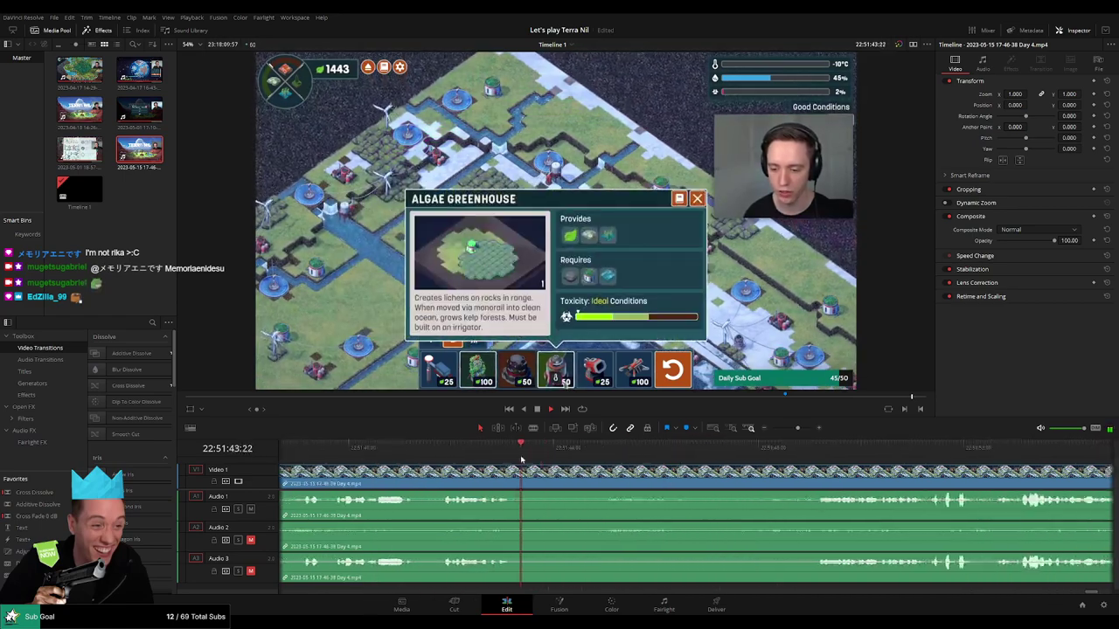
pyautogui.click(749, 449)
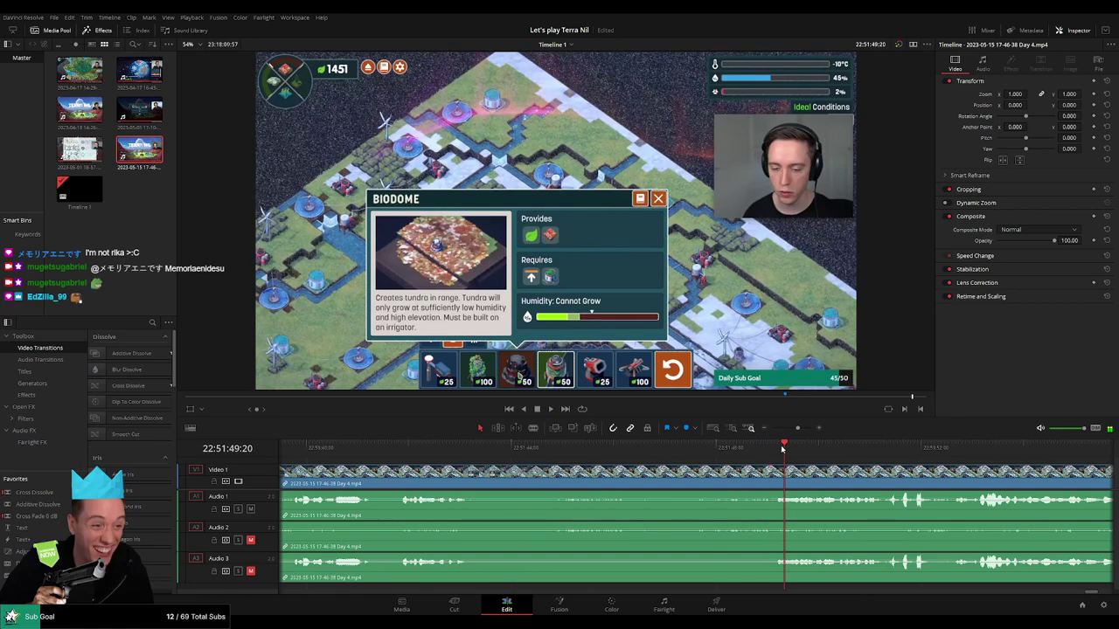
pyautogui.moveTo(782, 449); pyautogui.dragTo(717, 452)
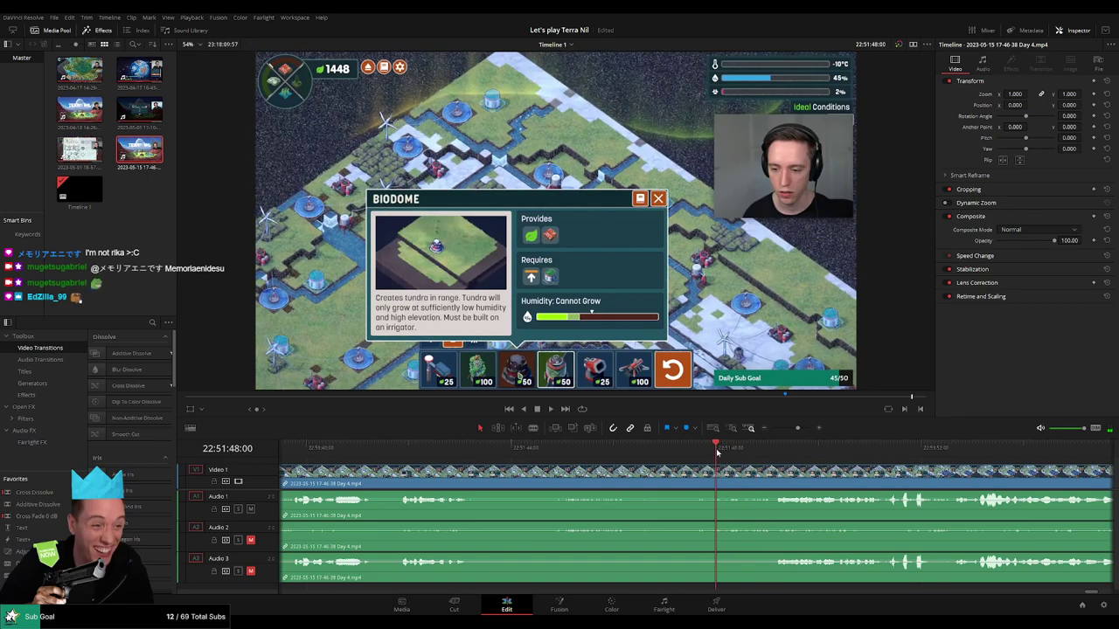
pyautogui.click(723, 473)
pyautogui.press('a')
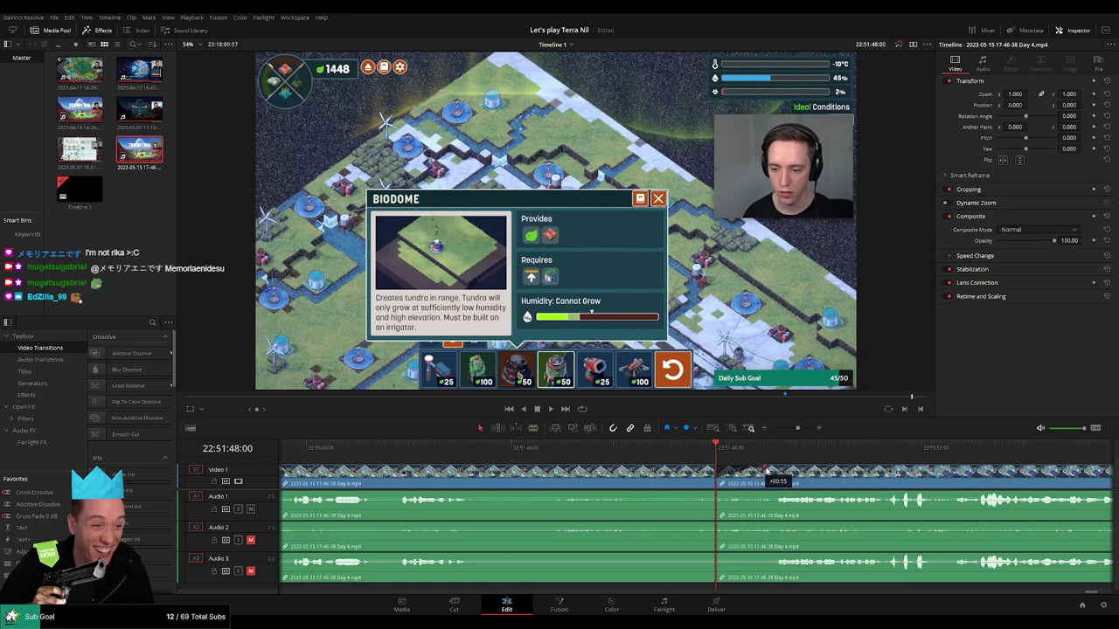
# Fade the video and three audio tracks out and in over about one second at the 22:51:48:00 cut and play across it
pyautogui.moveTo(771, 471); pyautogui.dragTo(664, 472)
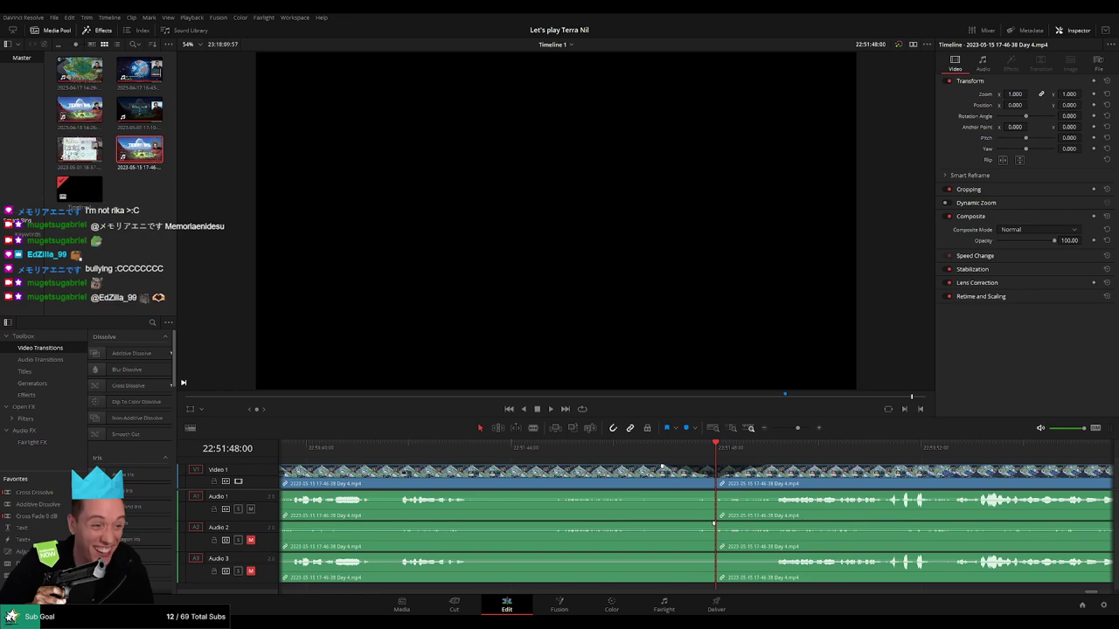
pyautogui.moveTo(714, 493); pyautogui.dragTo(659, 495)
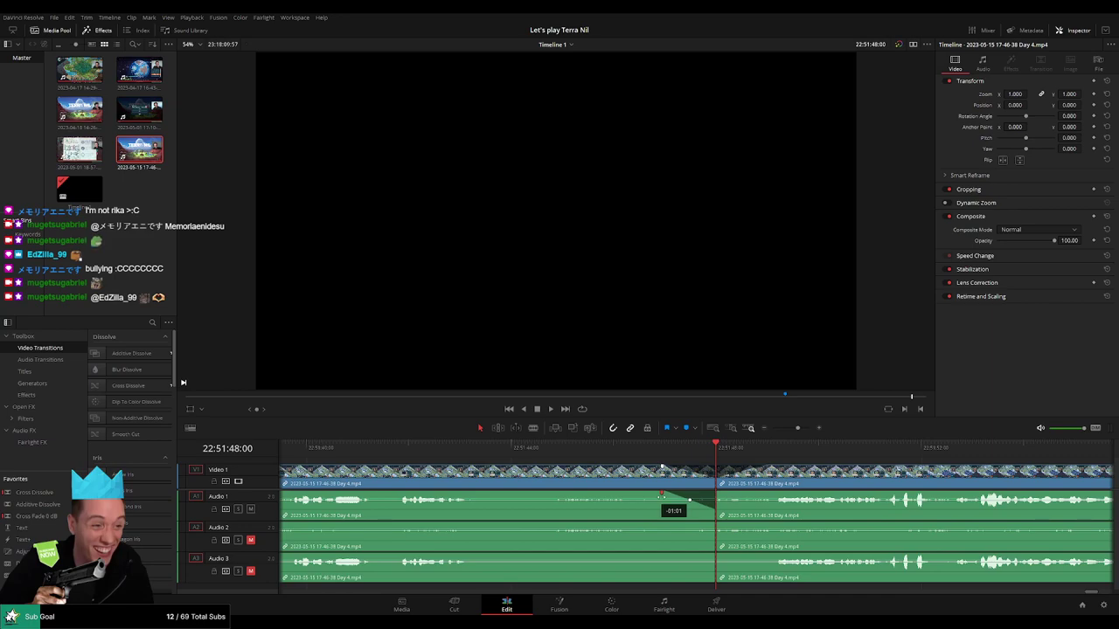
pyautogui.moveTo(717, 493); pyautogui.dragTo(767, 495)
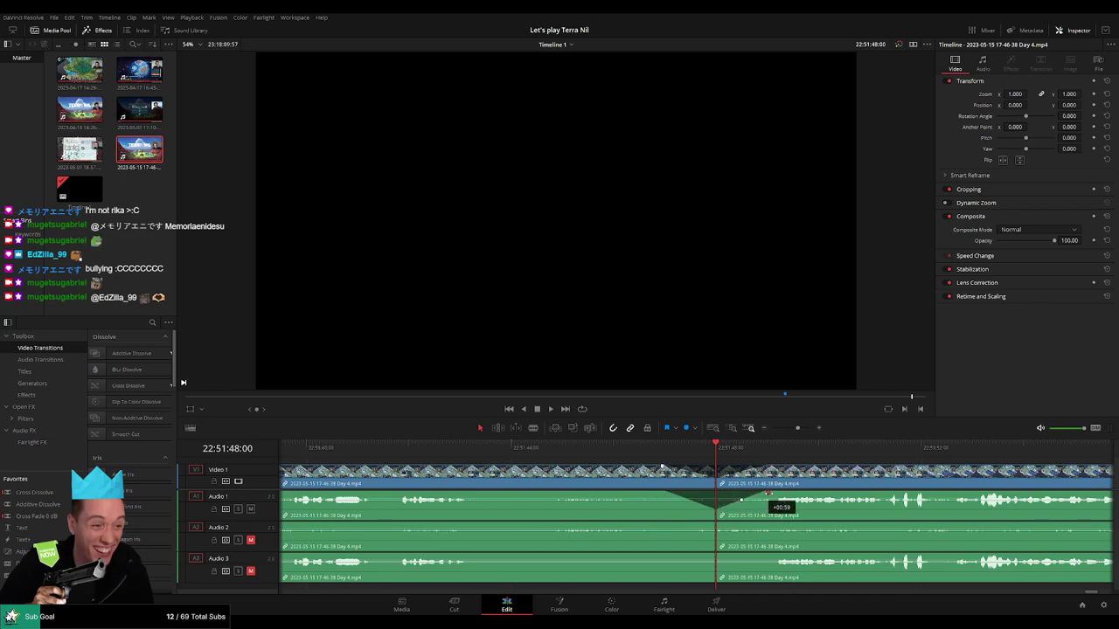
pyautogui.moveTo(713, 525); pyautogui.dragTo(765, 523)
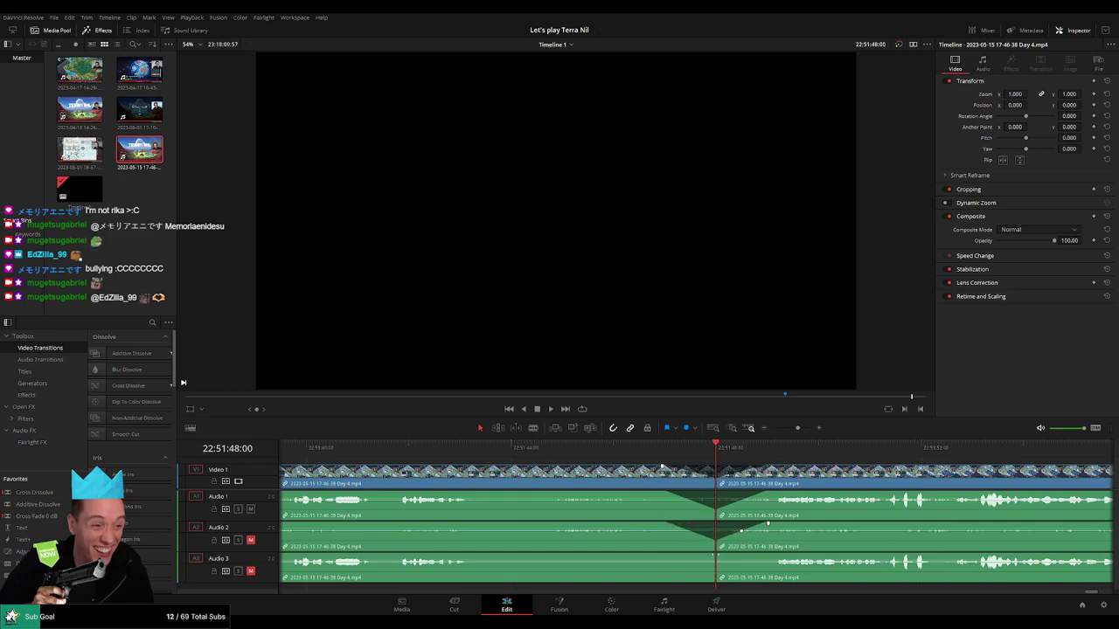
pyautogui.moveTo(715, 555); pyautogui.dragTo(770, 555)
pyautogui.click(659, 455)
pyautogui.press('space')
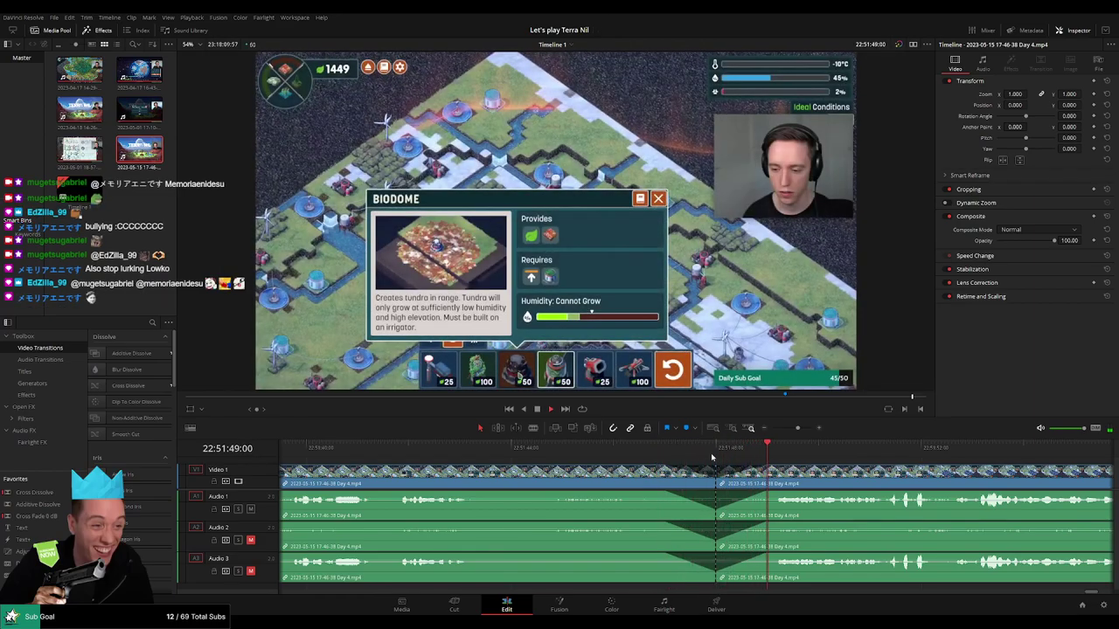
pyautogui.press('space')
pyautogui.press('space')
# Move the Day 4 footage remaining after the 22:51:48:00 cut further along the timeline, leaving a gap behind the episode
pyautogui.moveTo(796, 429); pyautogui.dragTo(771, 429)
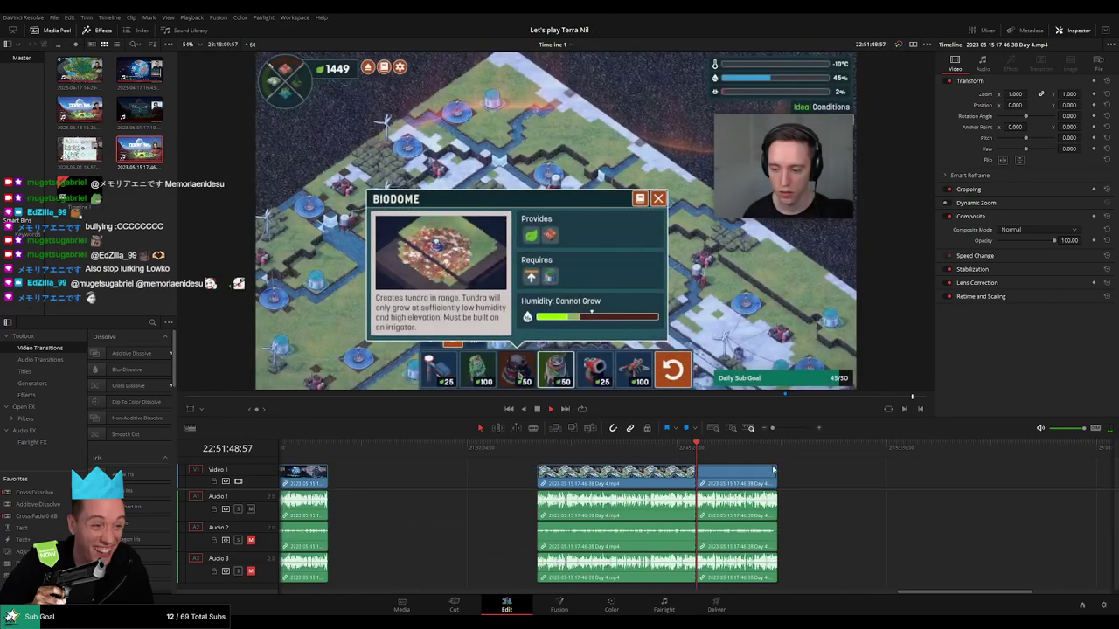
pyautogui.press('Up')
pyautogui.press('Up')
pyautogui.click(695, 457)
pyautogui.hscroll(5, 736, 480)
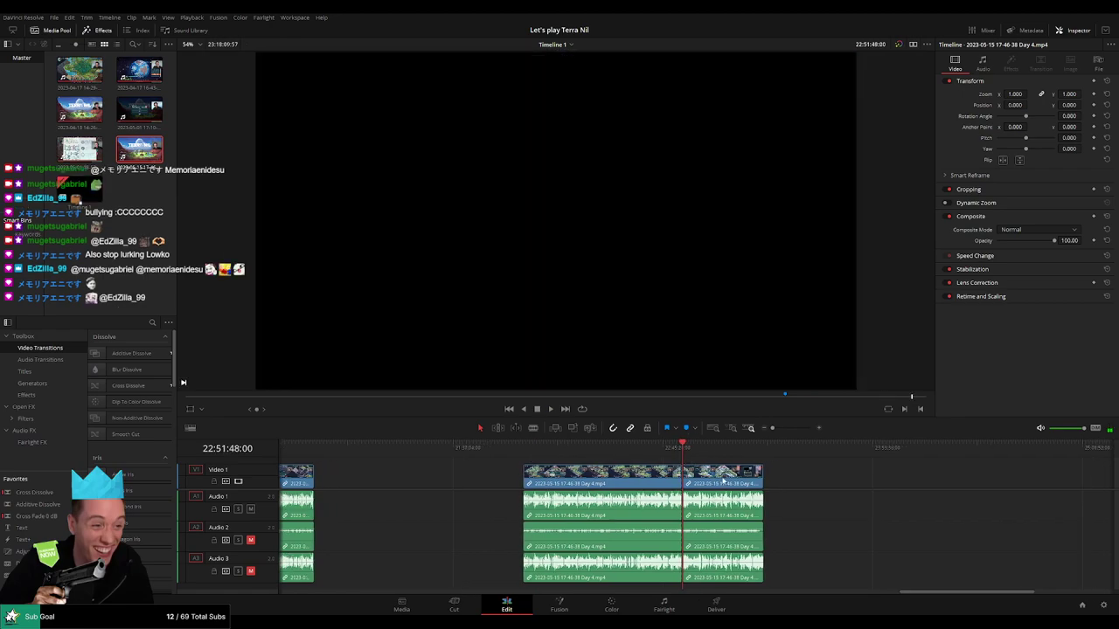
pyautogui.moveTo(540, 481); pyautogui.dragTo(802, 481)
pyautogui.click(588, 480)
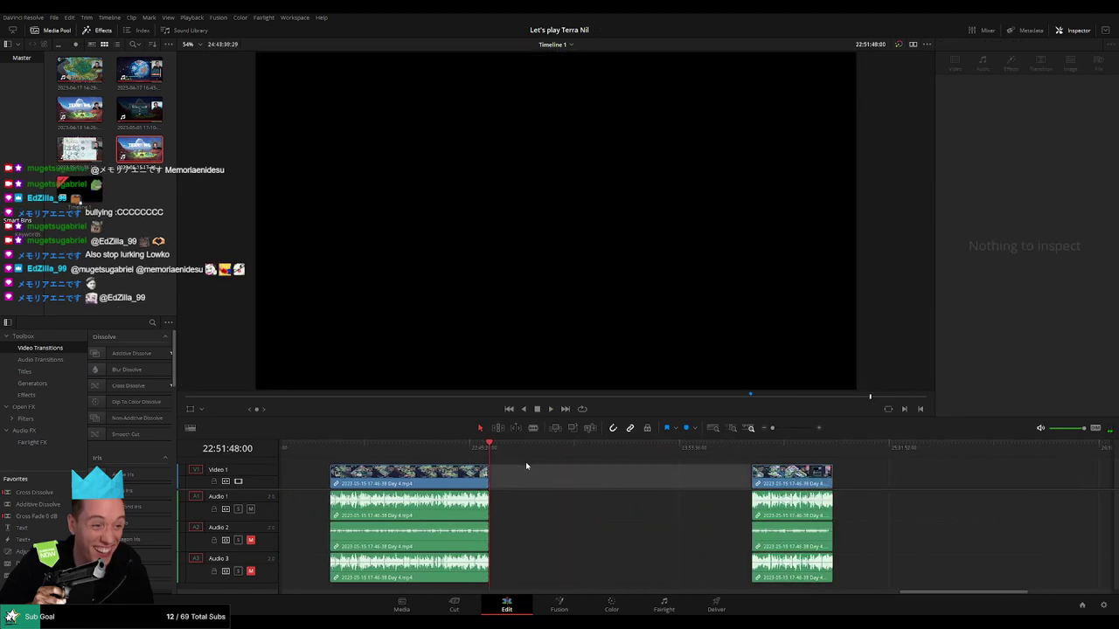
# Place the last Day 4 clip so it starts at 24:00:00:00 and play its opening
pyautogui.moveTo(592, 462); pyautogui.dragTo(700, 462)
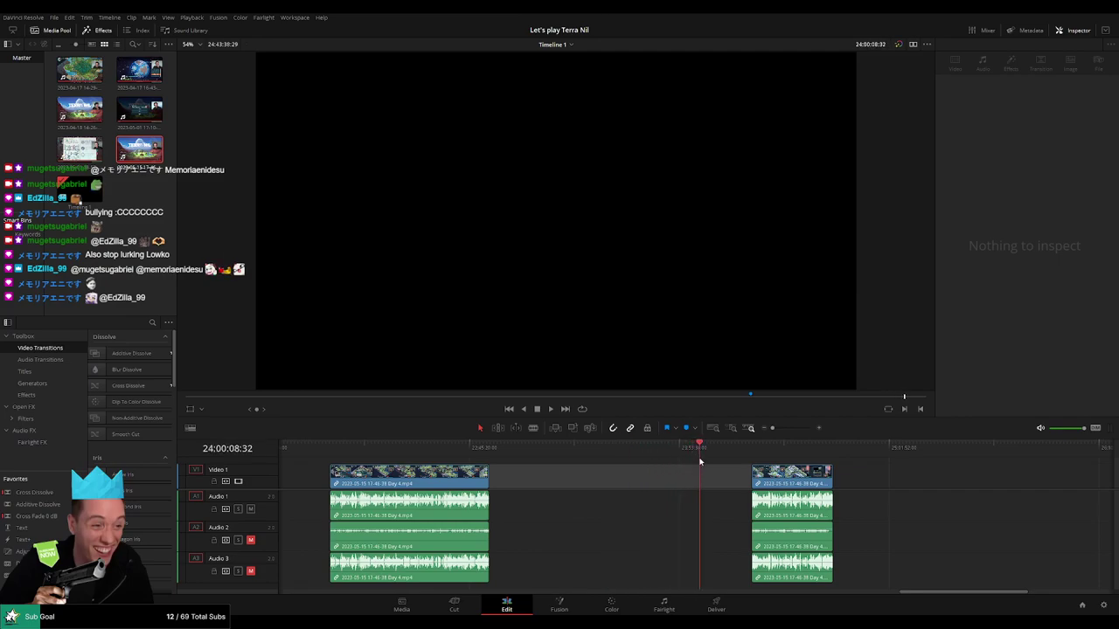
pyautogui.scroll(5, 731, 480)
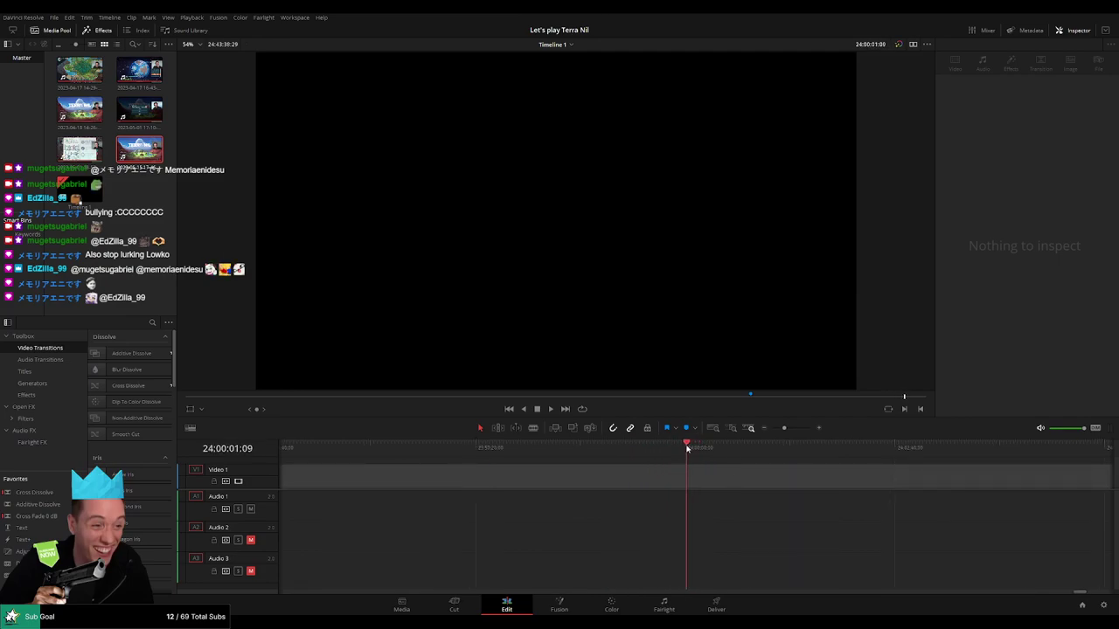
pyautogui.press('Left')
pyautogui.press('Left')
pyautogui.press('Left')
pyautogui.press('Left')
pyautogui.press('Left')
pyautogui.press('Left')
pyautogui.press('Left')
pyautogui.press('Left')
pyautogui.press('Left')
pyautogui.press('Left')
pyautogui.press('Left')
pyautogui.press('Left')
pyautogui.press('Left')
pyautogui.press('Left')
pyautogui.moveTo(784, 428); pyautogui.dragTo(769, 429)
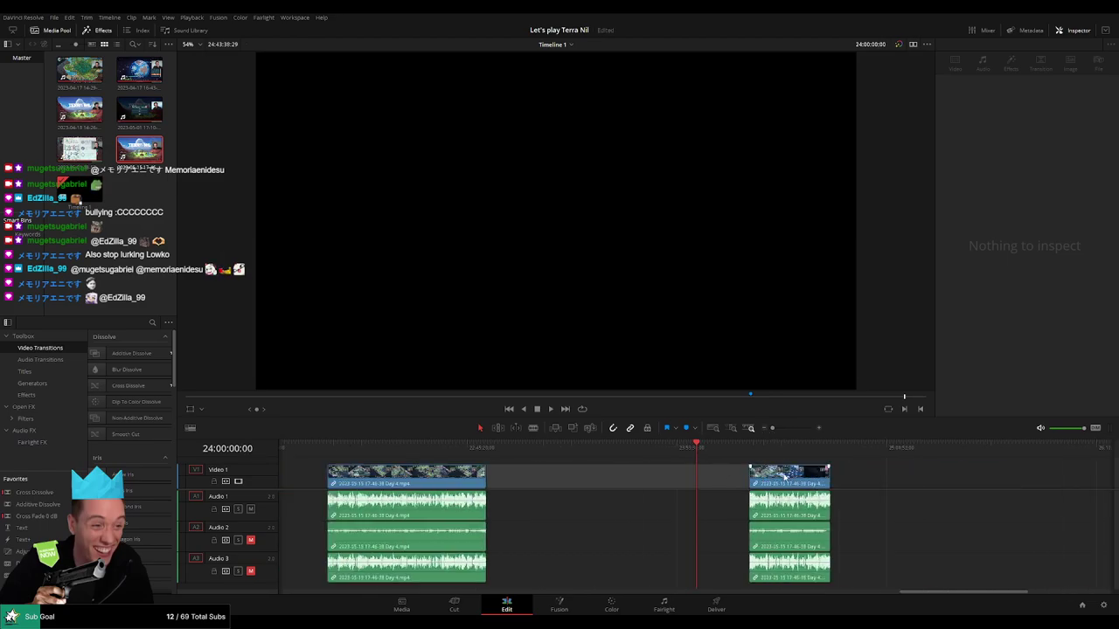
pyautogui.moveTo(781, 475); pyautogui.dragTo(733, 475)
pyautogui.click(830, 481)
pyautogui.press('space')
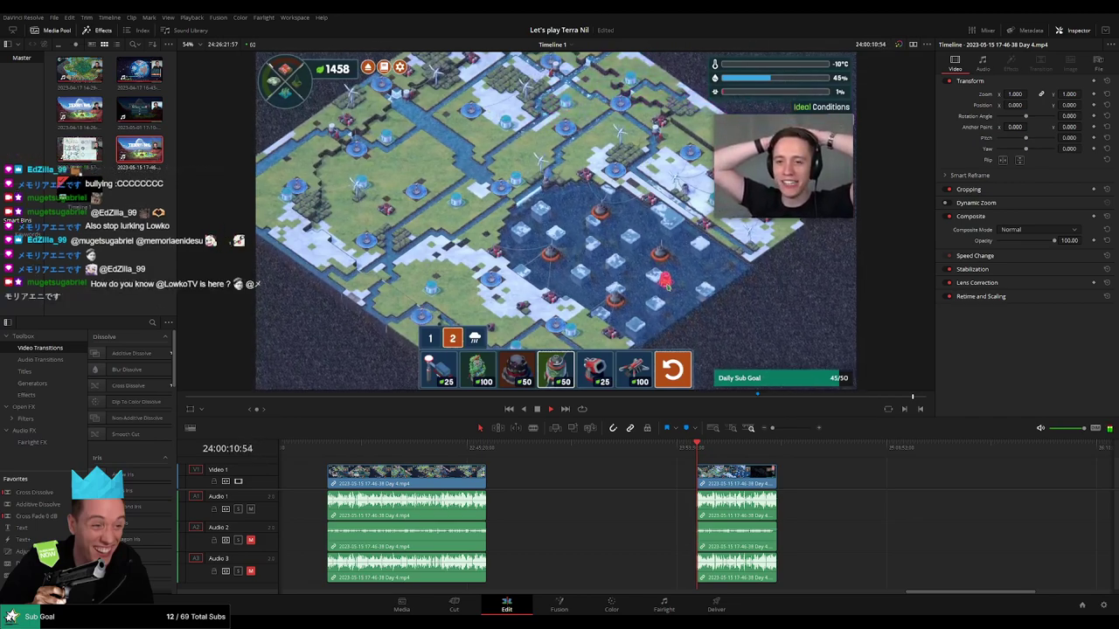
pyautogui.click(694, 472)
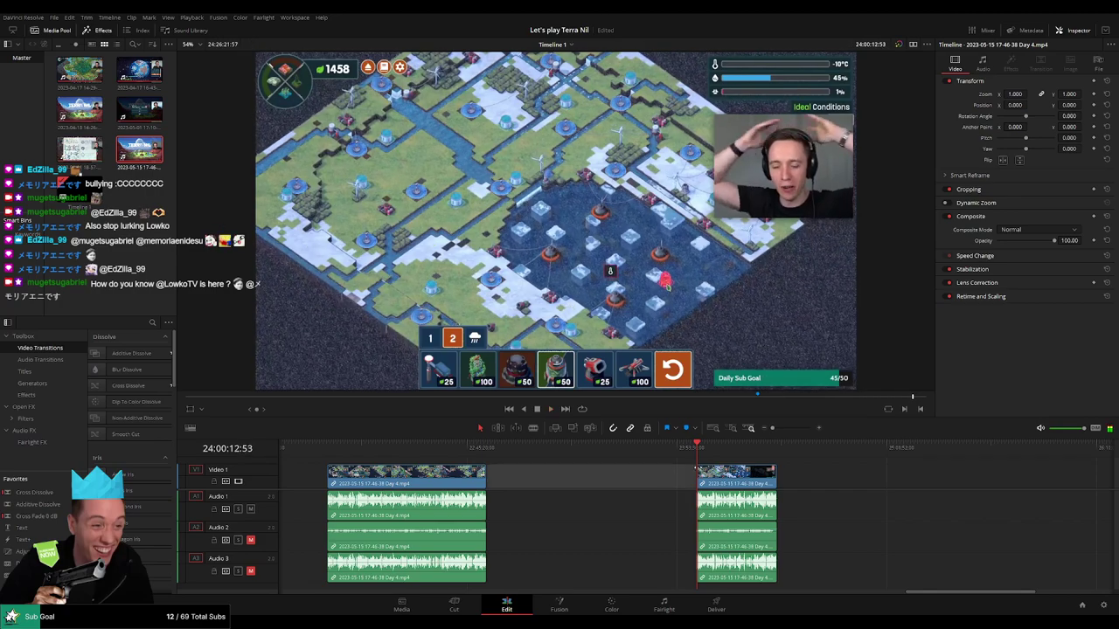
pyautogui.click(819, 479)
# Fade the video and all three audio tracks out over about one second at the end of the last Day 4 clip
pyautogui.moveTo(783, 481); pyautogui.dragTo(595, 481)
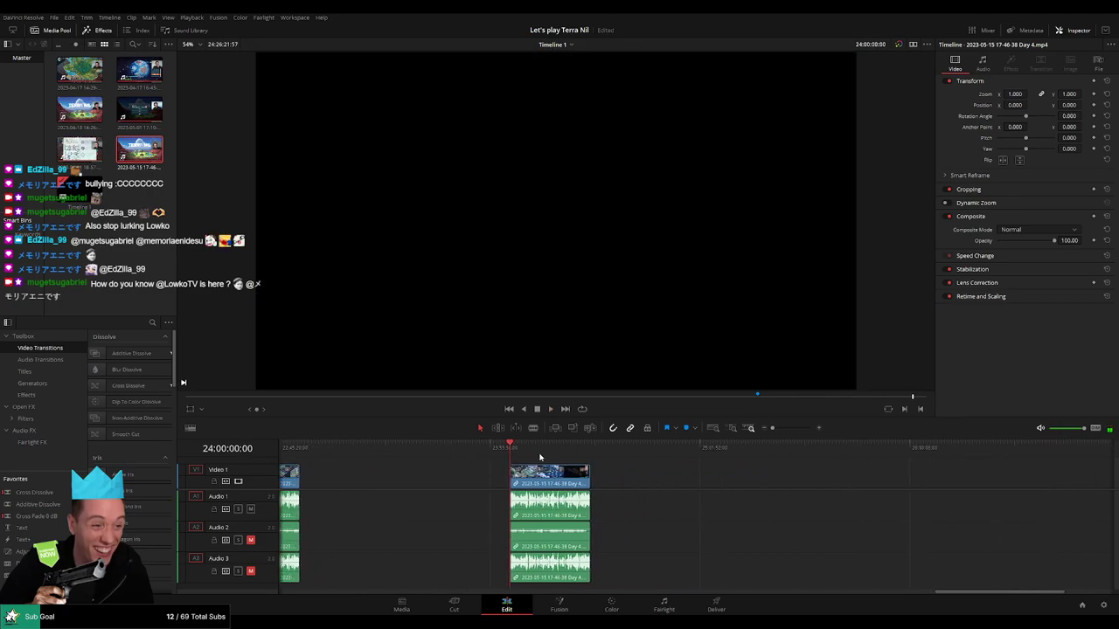
pyautogui.moveTo(539, 457); pyautogui.dragTo(670, 443)
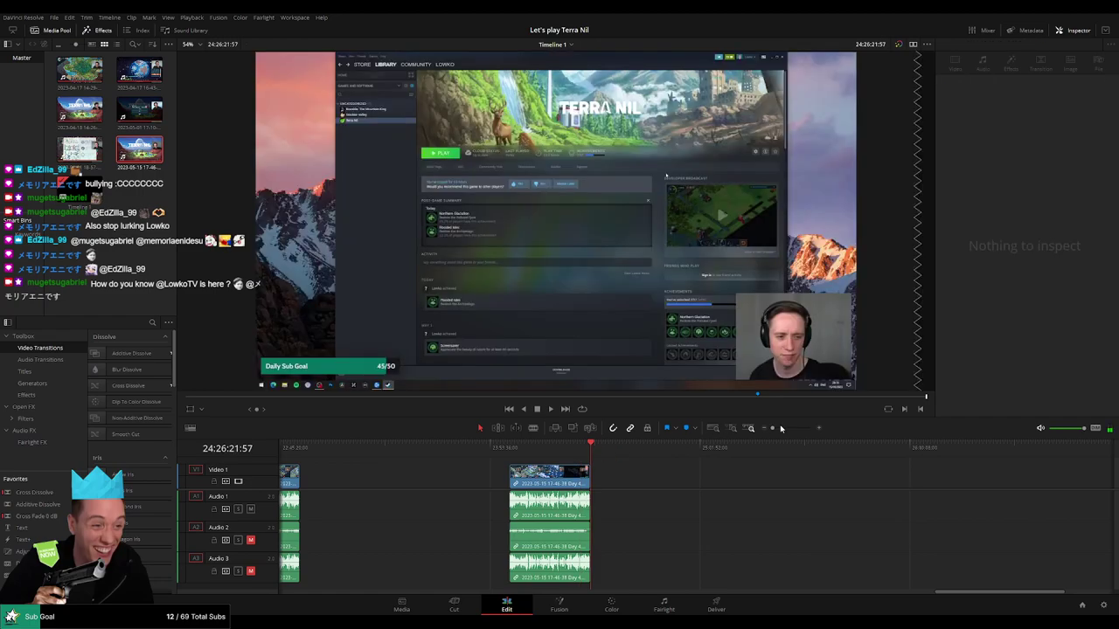
pyautogui.moveTo(781, 429); pyautogui.dragTo(795, 429)
pyautogui.click(692, 475)
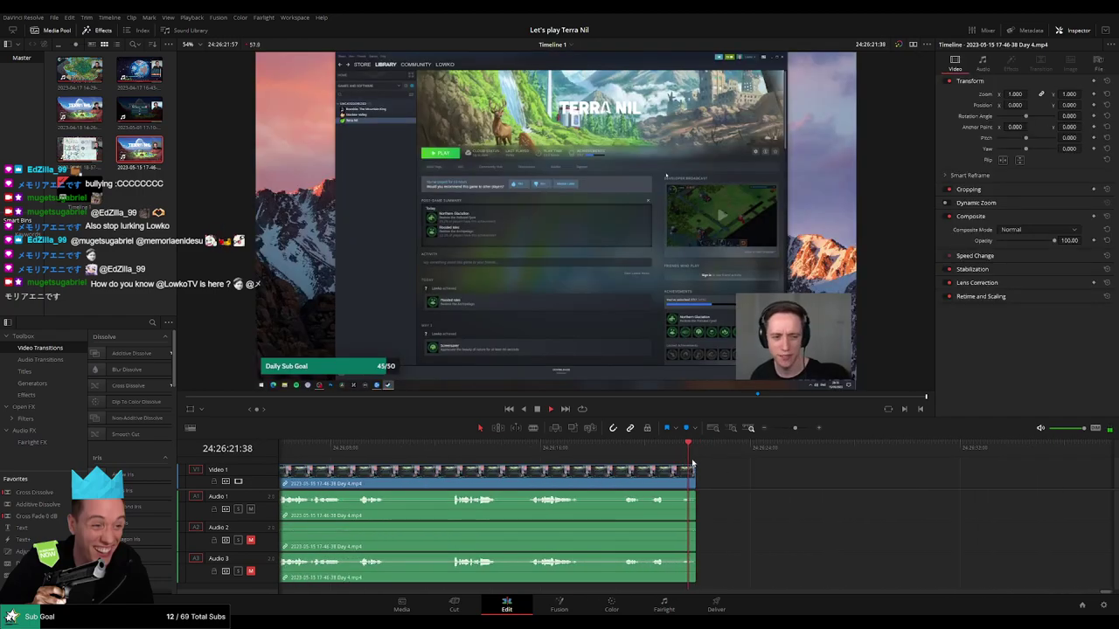
pyautogui.scroll(1, 692, 474)
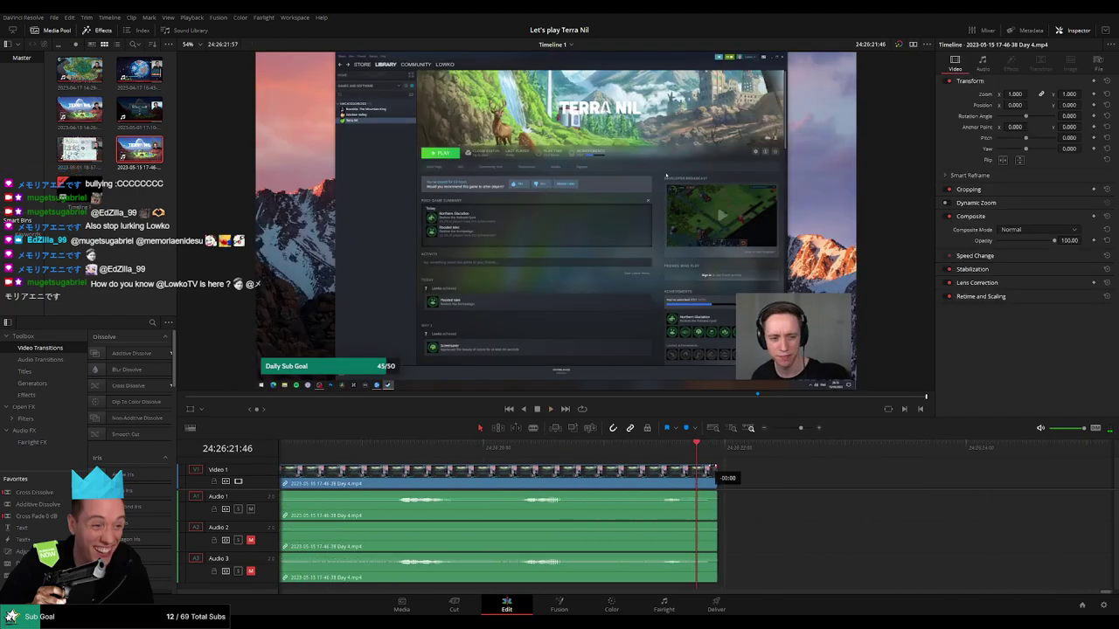
pyautogui.moveTo(715, 472); pyautogui.dragTo(598, 472)
pyautogui.click(517, 449)
pyautogui.press('space')
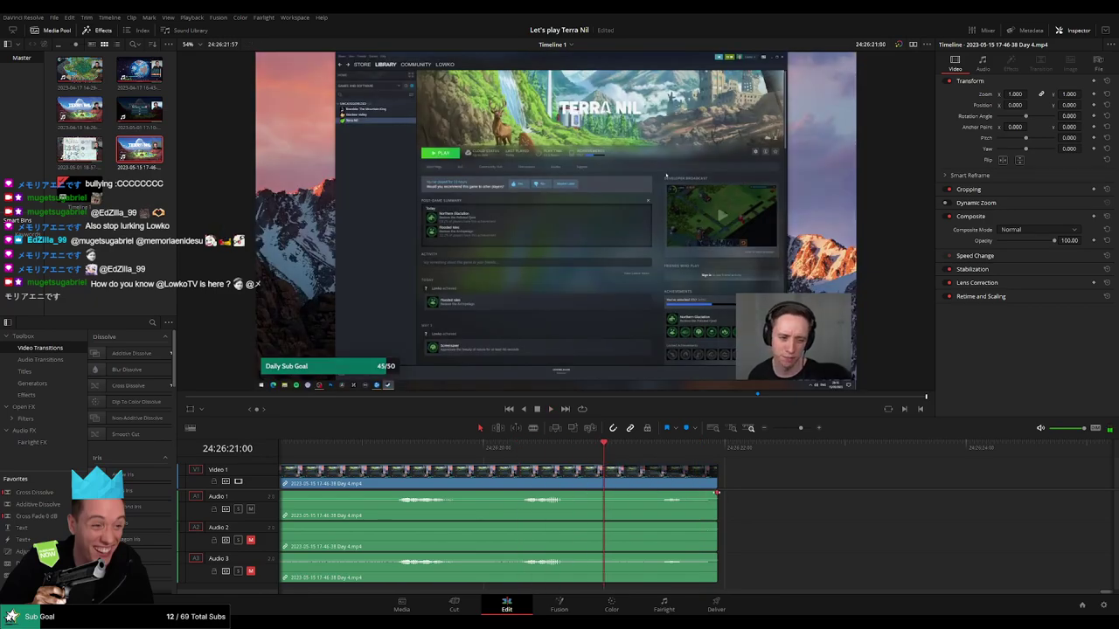
pyautogui.moveTo(714, 494); pyautogui.dragTo(609, 494)
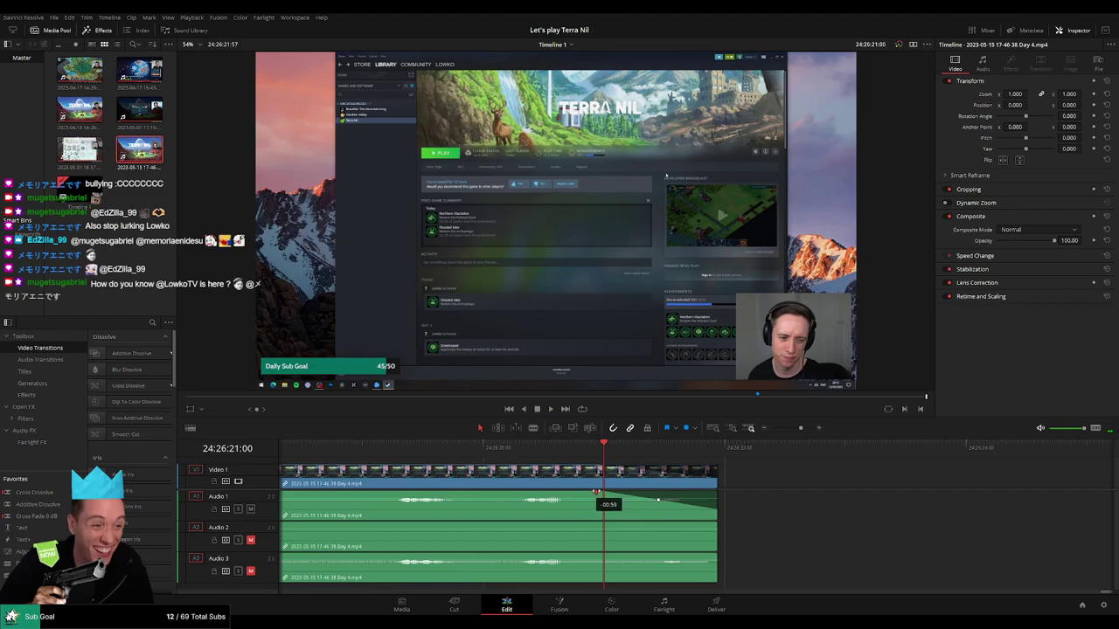
pyautogui.moveTo(712, 528); pyautogui.dragTo(595, 526)
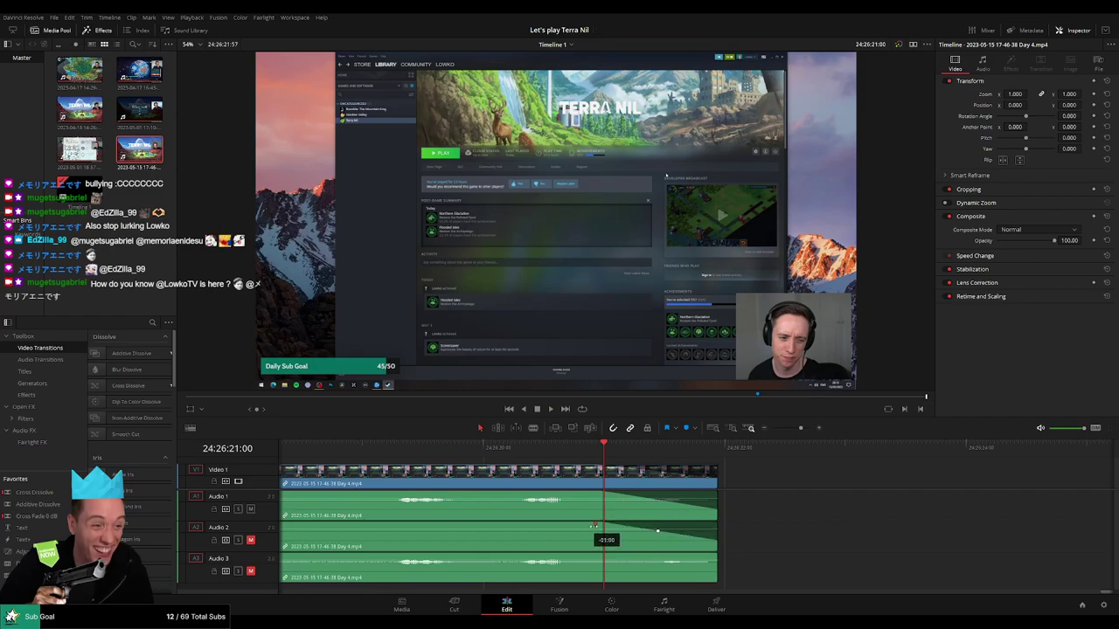
pyautogui.moveTo(712, 556); pyautogui.dragTo(644, 554)
pyautogui.moveTo(601, 553); pyautogui.dragTo(595, 552)
# Play the closing speech of the last Day 4 clip through to its final fade
pyautogui.moveTo(799, 427)
pyautogui.mouseDown()
pyautogui.moveTo(772, 430)
pyautogui.moveTo(793, 432)
pyautogui.mouseUp()
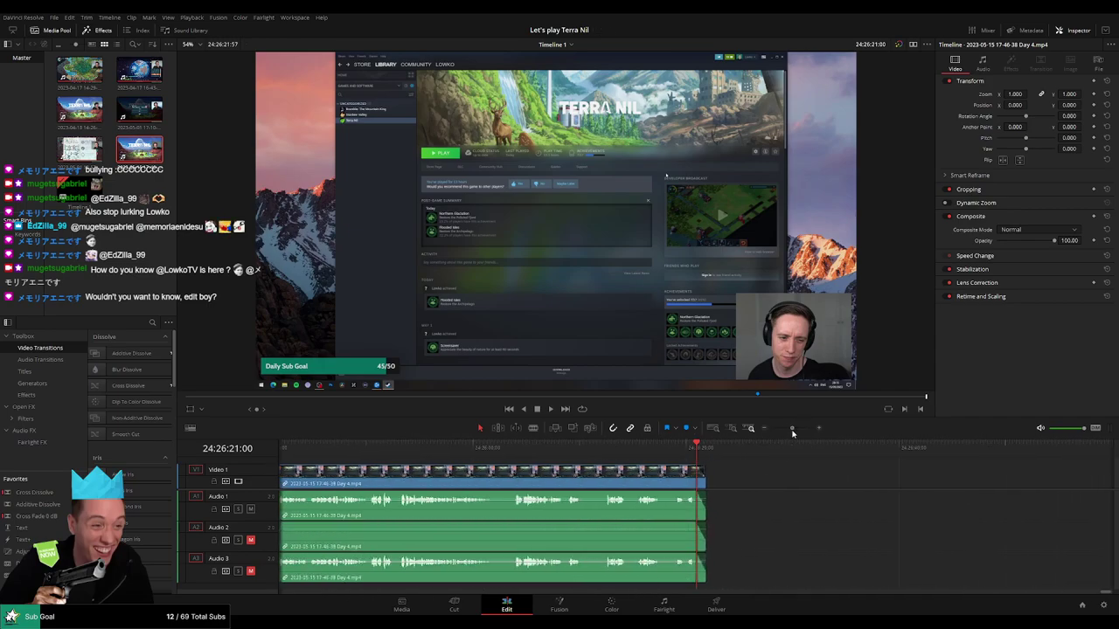
pyautogui.click(514, 448)
pyautogui.press('space')
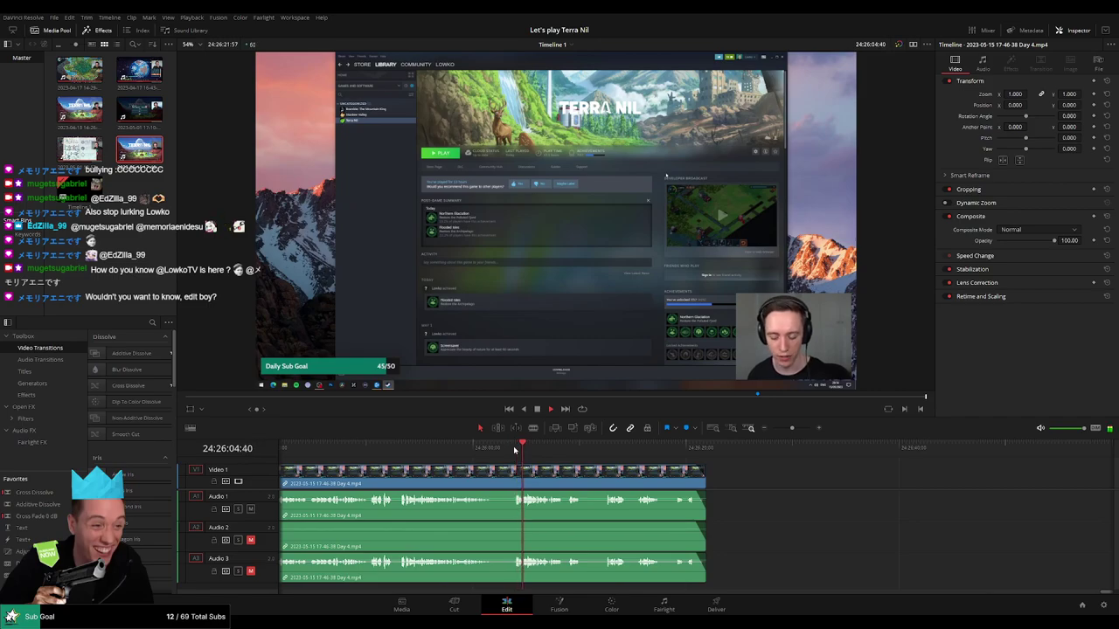
pyautogui.click(392, 448)
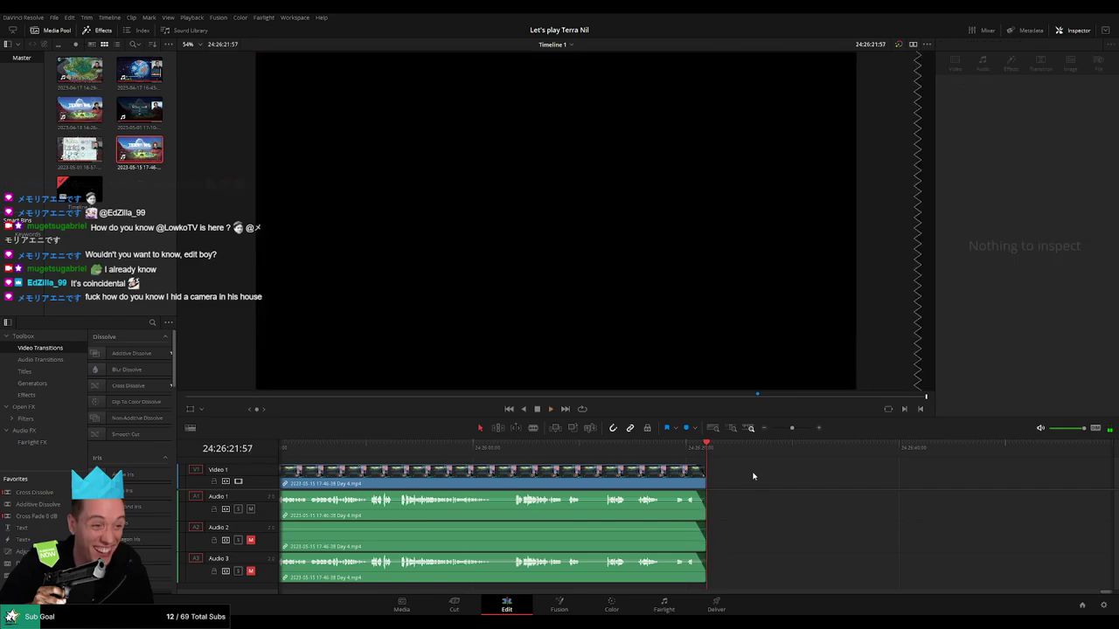
# Check the start and end points of the last Day 4 episode on the timeline
pyautogui.moveTo(791, 428); pyautogui.dragTo(772, 429)
pyautogui.click(616, 451)
pyautogui.click(544, 486)
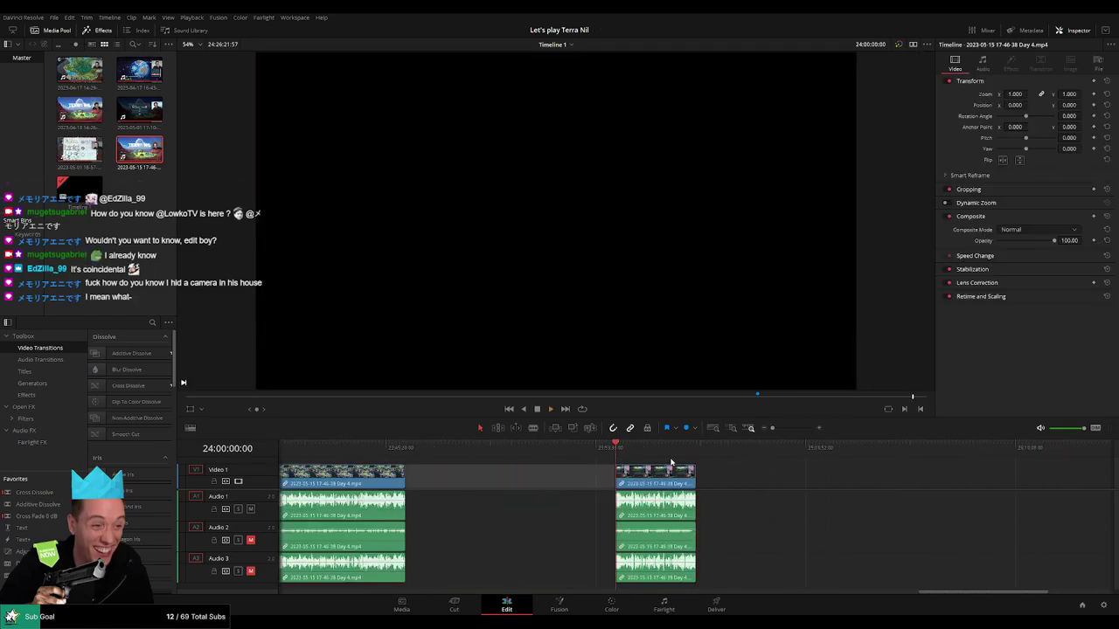
pyautogui.click(693, 455)
pyautogui.click(539, 484)
pyautogui.moveTo(519, 484); pyautogui.dragTo(679, 484)
pyautogui.hscroll(6, 679, 483)
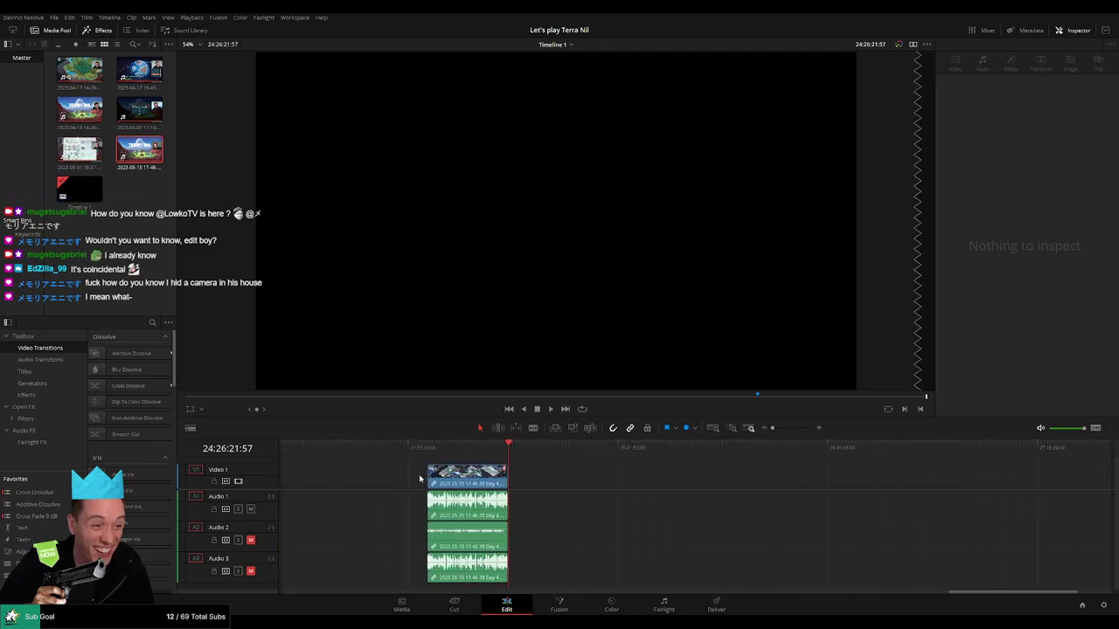
# Look back along the timeline to where the Day 3 part 2 footage joins the Day 4 recording
pyautogui.click(723, 603)
pyautogui.click(517, 598)
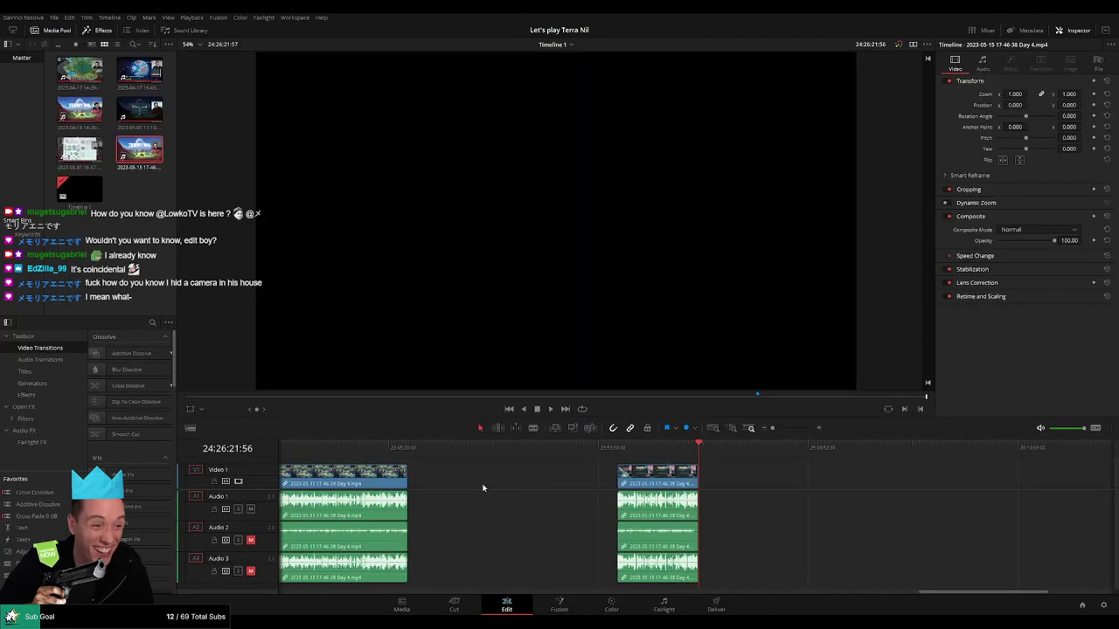
pyautogui.moveTo(483, 487); pyautogui.dragTo(882, 477)
pyautogui.moveTo(493, 472); pyautogui.dragTo(561, 466)
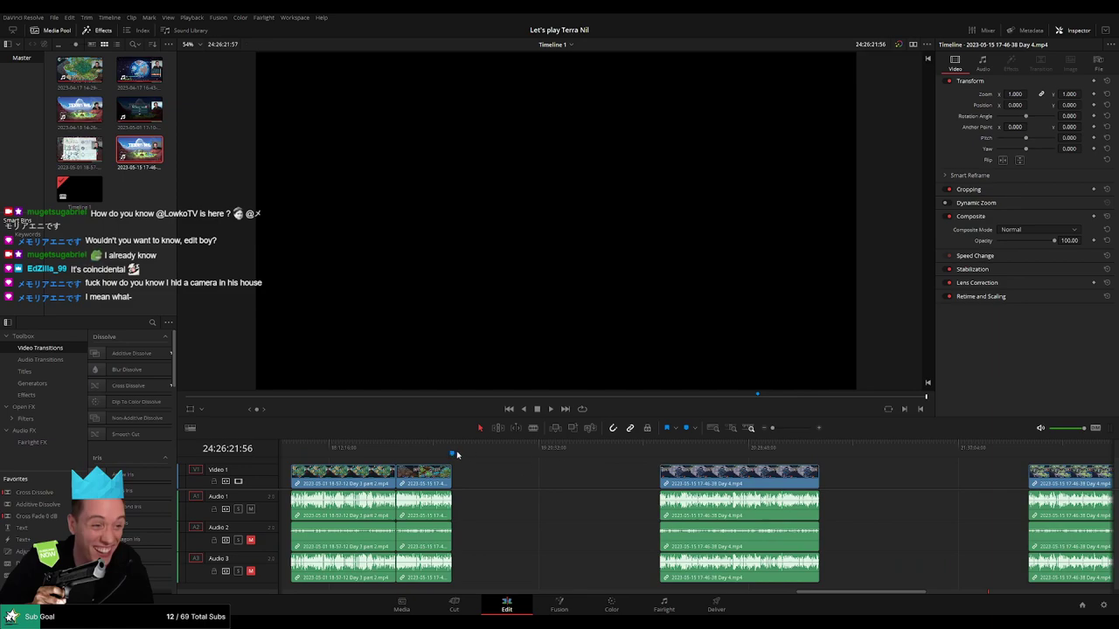
# Mark the end of the last Day 4 clip with a timeline marker named "13 episodes"
pyautogui.scroll(-5, 874, 486)
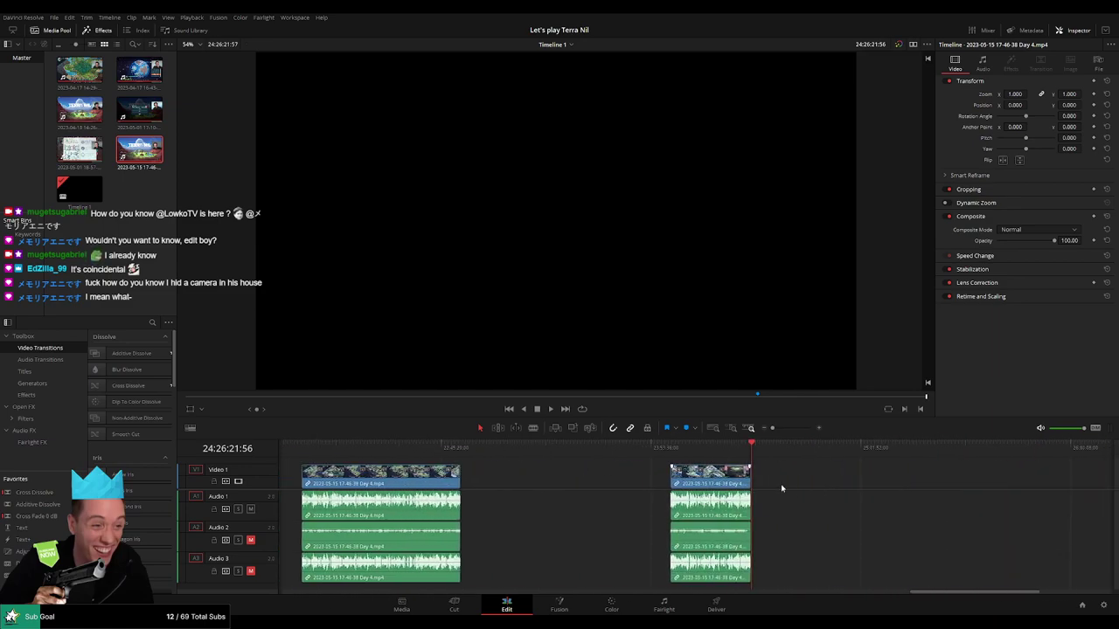
pyautogui.scroll(-5, 850, 483)
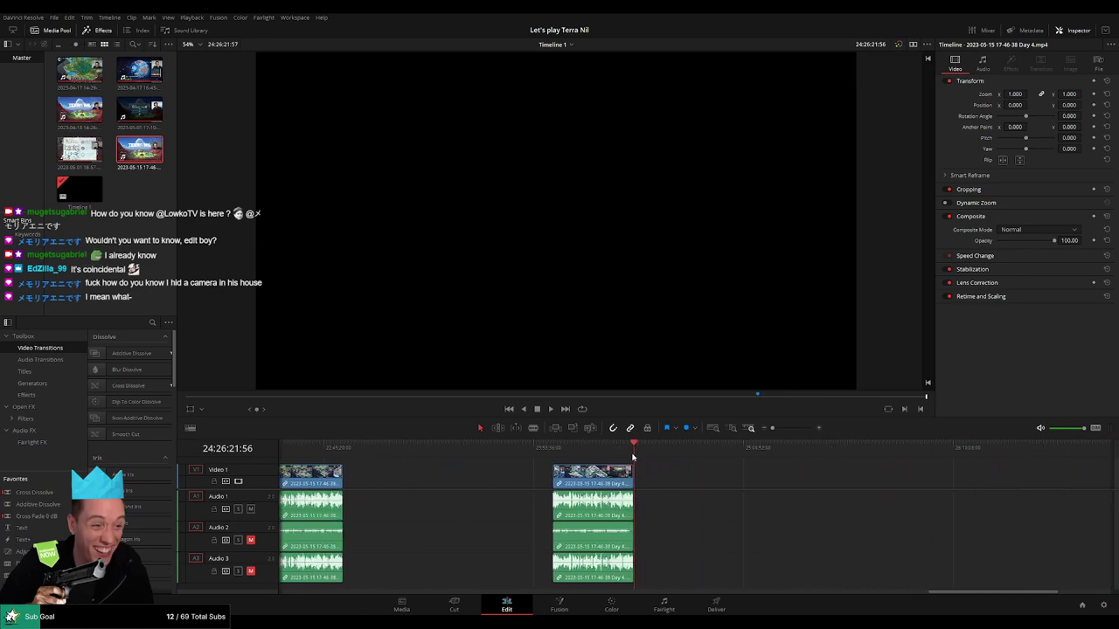
pyautogui.press('m')
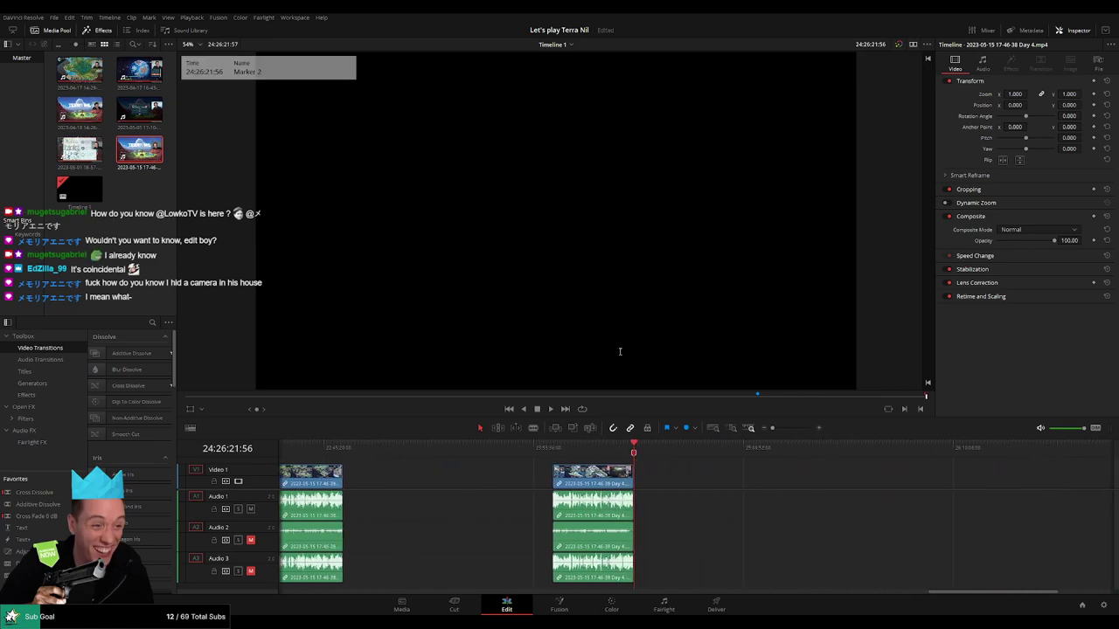
pyautogui.write('13 episodes')
pyautogui.press('Return')
# Switch to the Deliver page and go back to the very start of the timeline
pyautogui.click(717, 603)
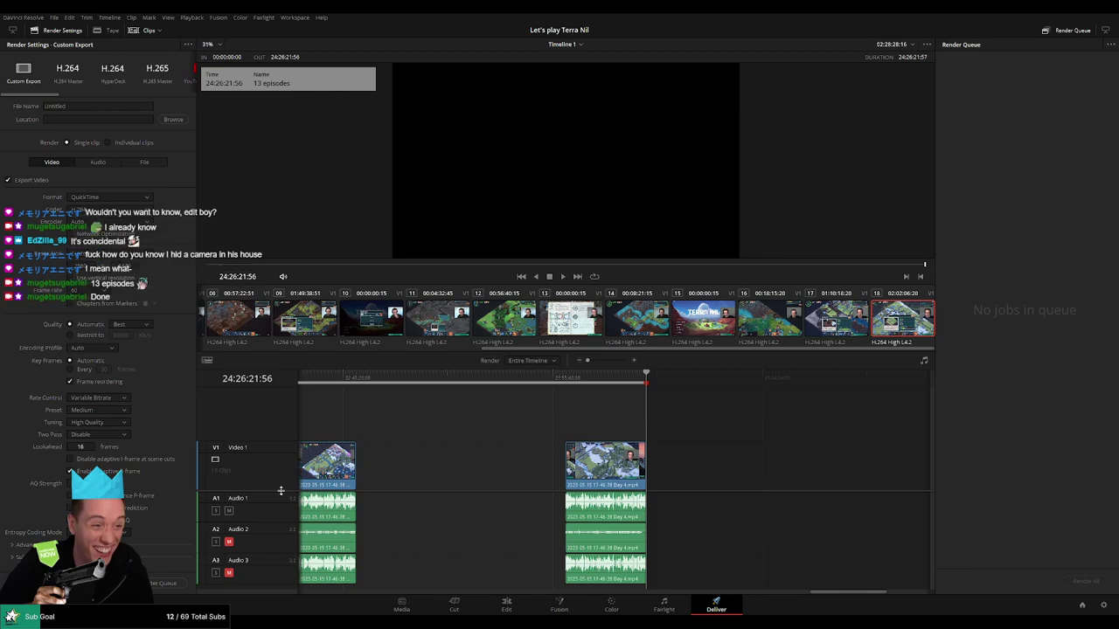
pyautogui.scroll(-2, 282, 489)
pyautogui.moveTo(451, 454); pyautogui.dragTo(524, 455)
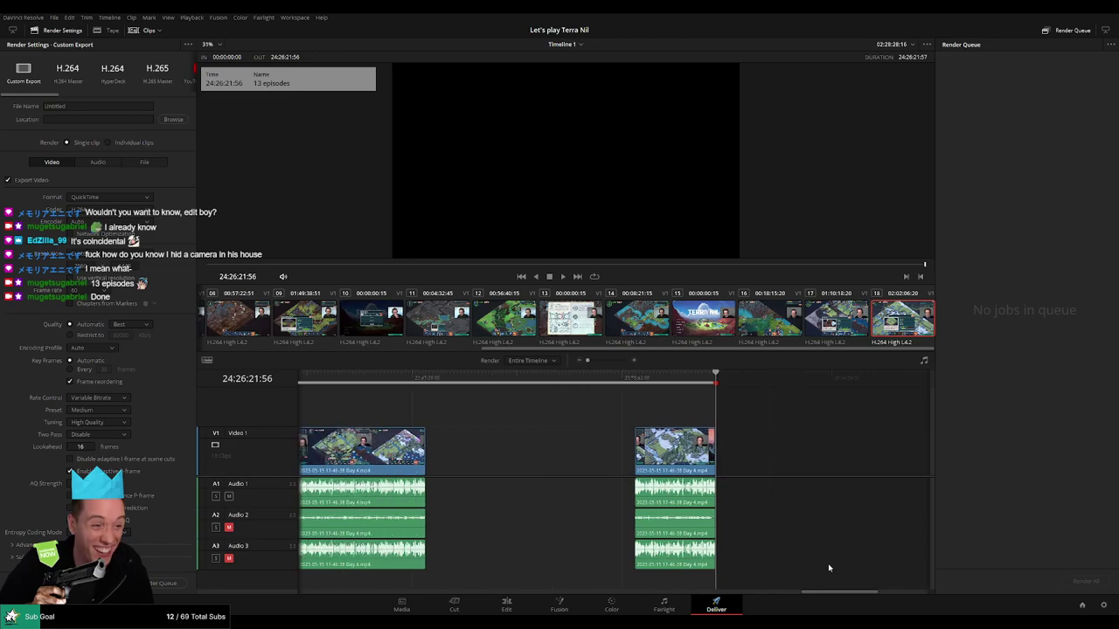
pyautogui.moveTo(836, 592); pyautogui.dragTo(327, 585)
pyautogui.press('Home')
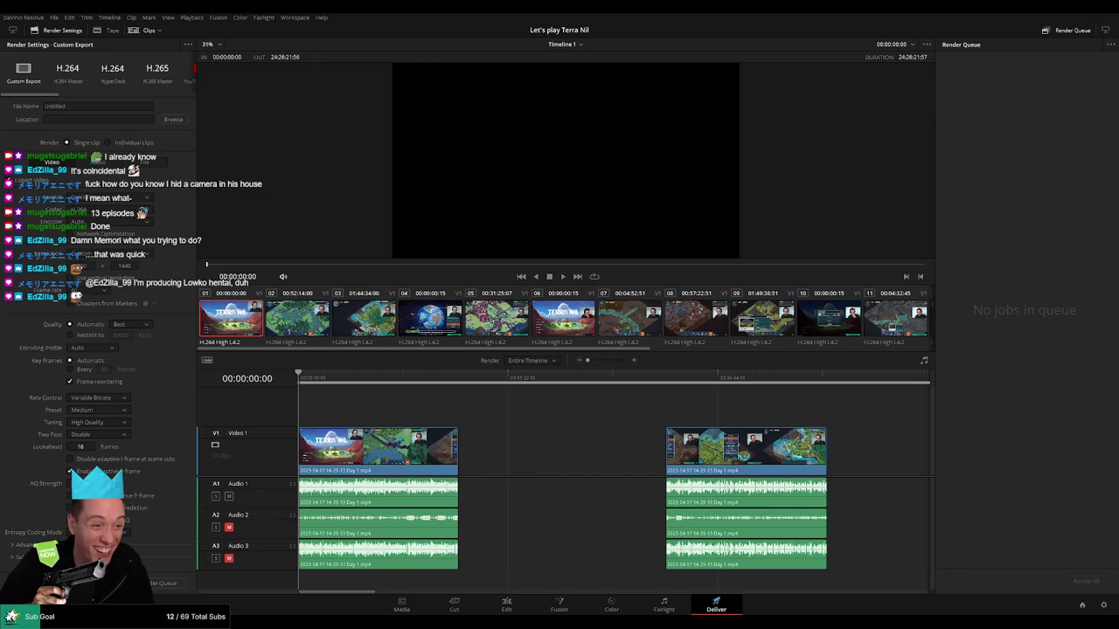
# Name the export "Let's play Terra Nil with Lowko Ep 1" in F:\MoreLowko\Render\Terra Nil and restrict its quality to 15000 Kb/s
pyautogui.click(349, 398)
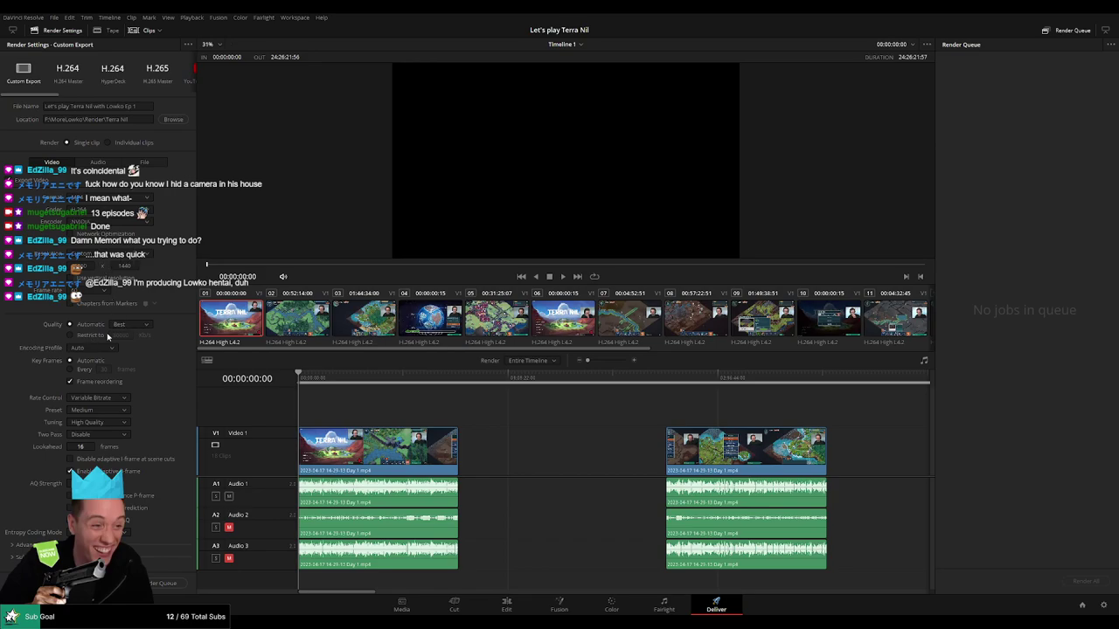
pyautogui.click(88, 336)
pyautogui.press('BackSpace')
pyautogui.write('5000')
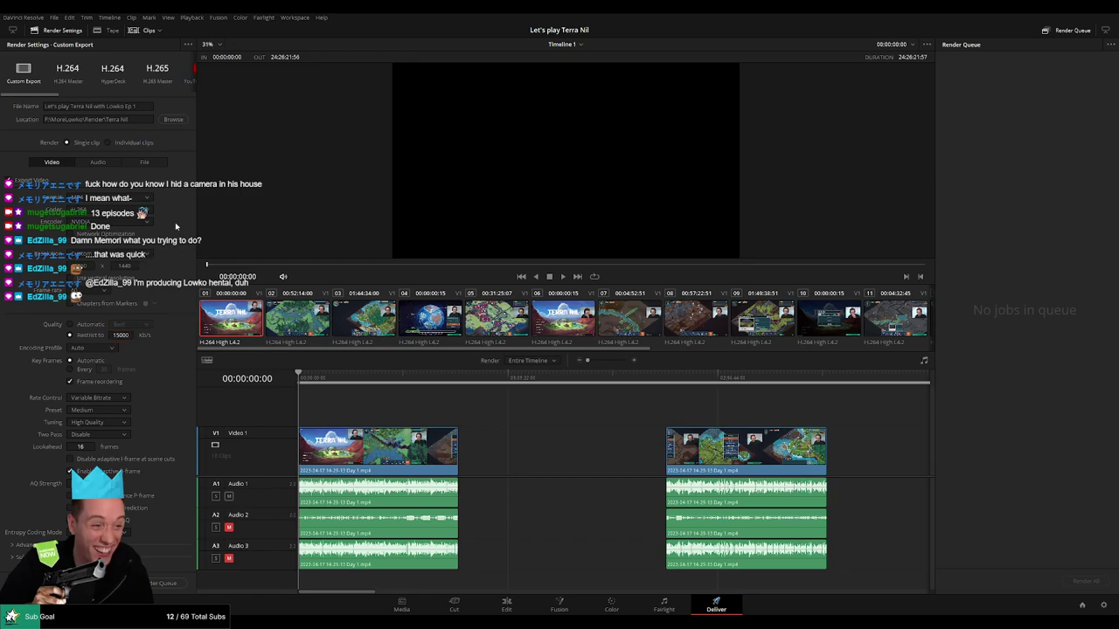
# Limit the render range to the first episode, ending at 00:52:14:00, and add it to the render queue
pyautogui.moveTo(307, 378); pyautogui.dragTo(290, 382)
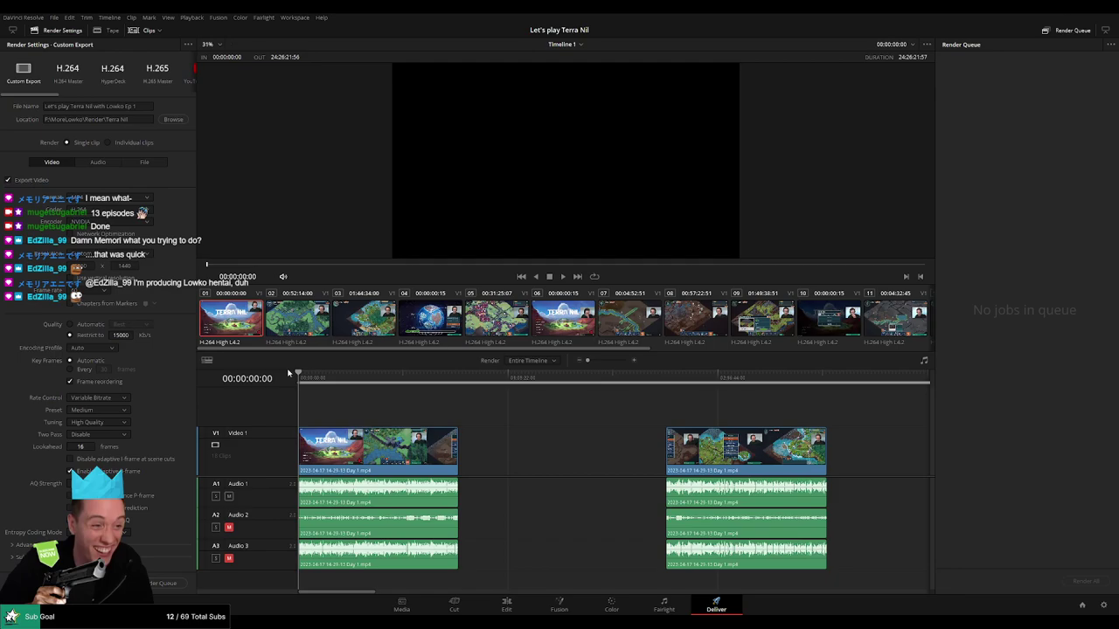
pyautogui.press('Down')
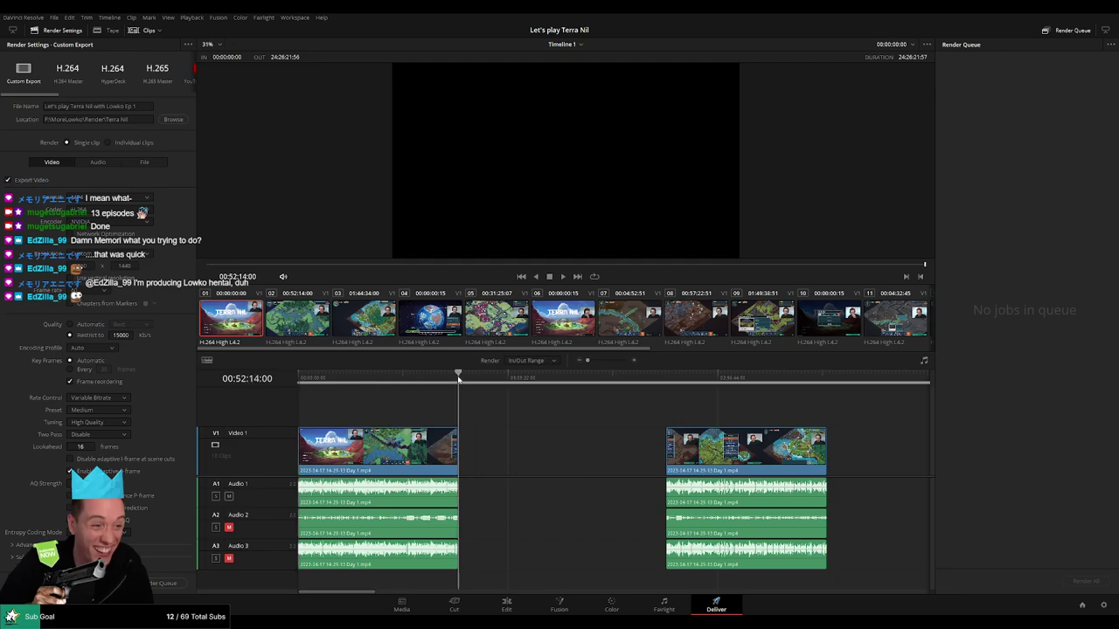
pyautogui.press('o')
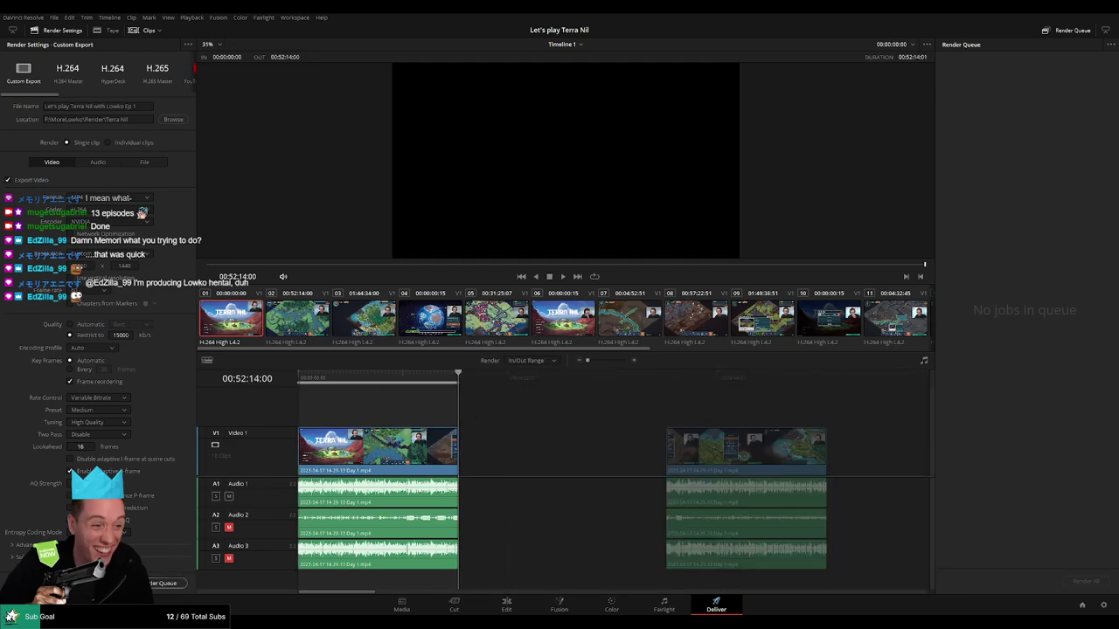
pyautogui.click(171, 583)
# Set the render range to 02:00:00:00–02:52:20:00 and queue it as "Let's play Terra Nil with Lowko Ep 2"
pyautogui.hscroll(2, 583, 424)
pyautogui.click(568, 383)
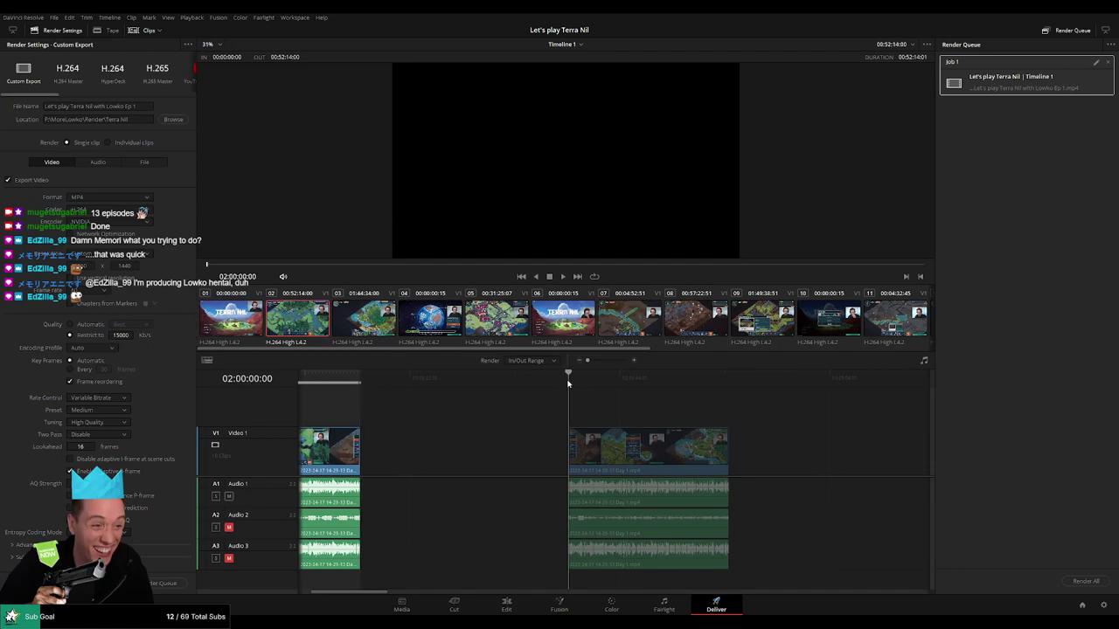
pyautogui.press('i')
pyautogui.moveTo(686, 408); pyautogui.dragTo(517, 407)
pyautogui.click(559, 386)
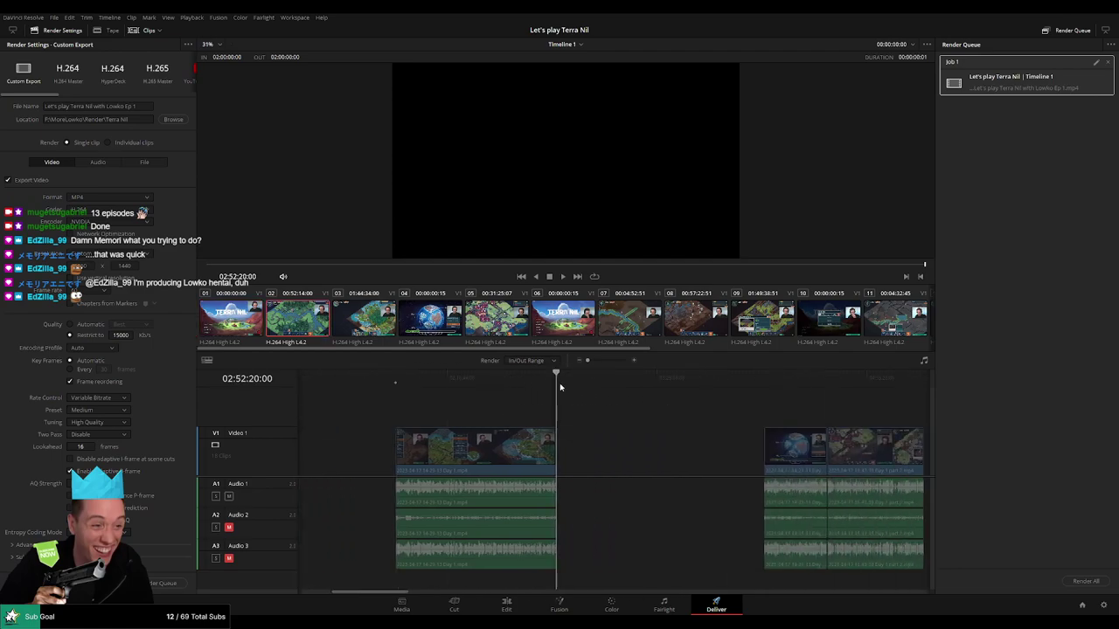
pyautogui.press('o')
pyautogui.click(138, 107)
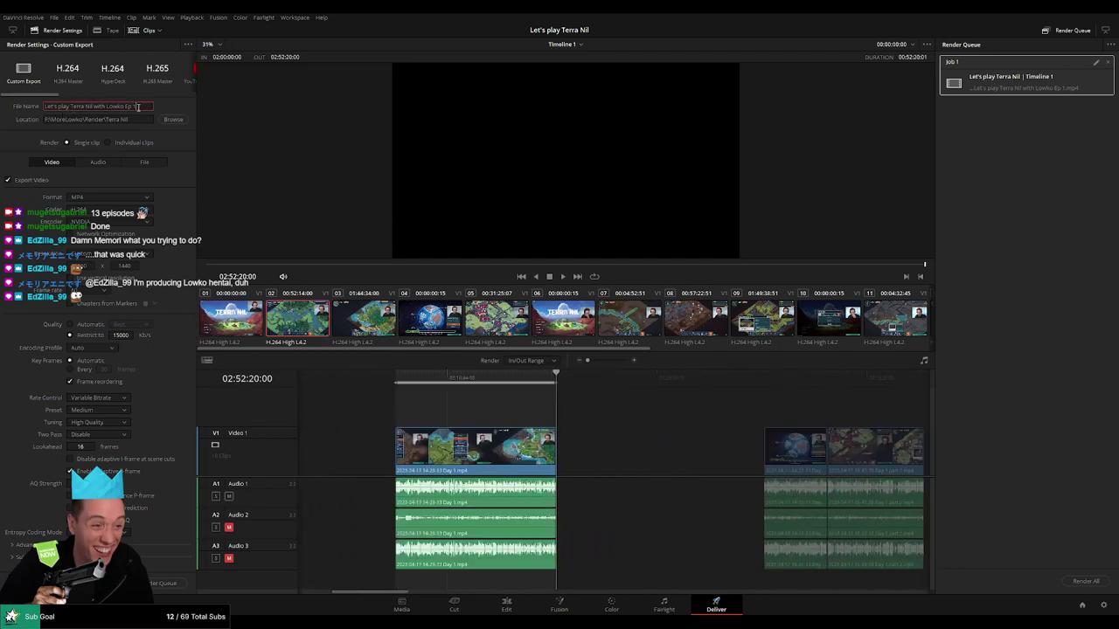
pyautogui.click(166, 586)
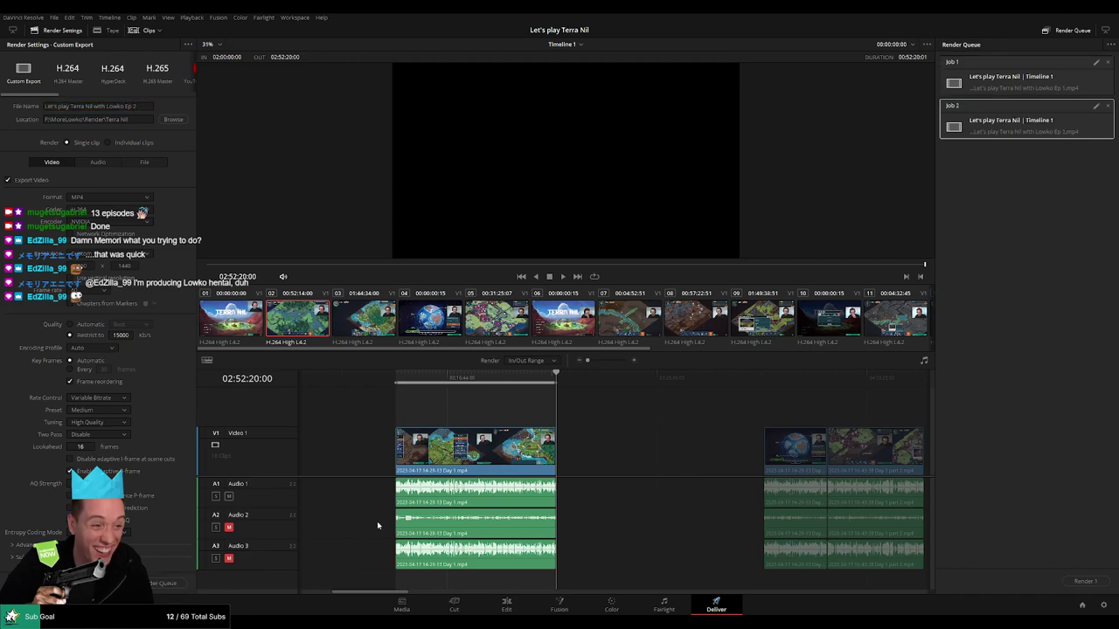
# Set the render range to 04:00:00:00–04:52:06:30 and queue it as "Let's play Terra Nil with Lowko Ep 3"
pyautogui.hscroll(5, 377, 521)
pyautogui.press('Down')
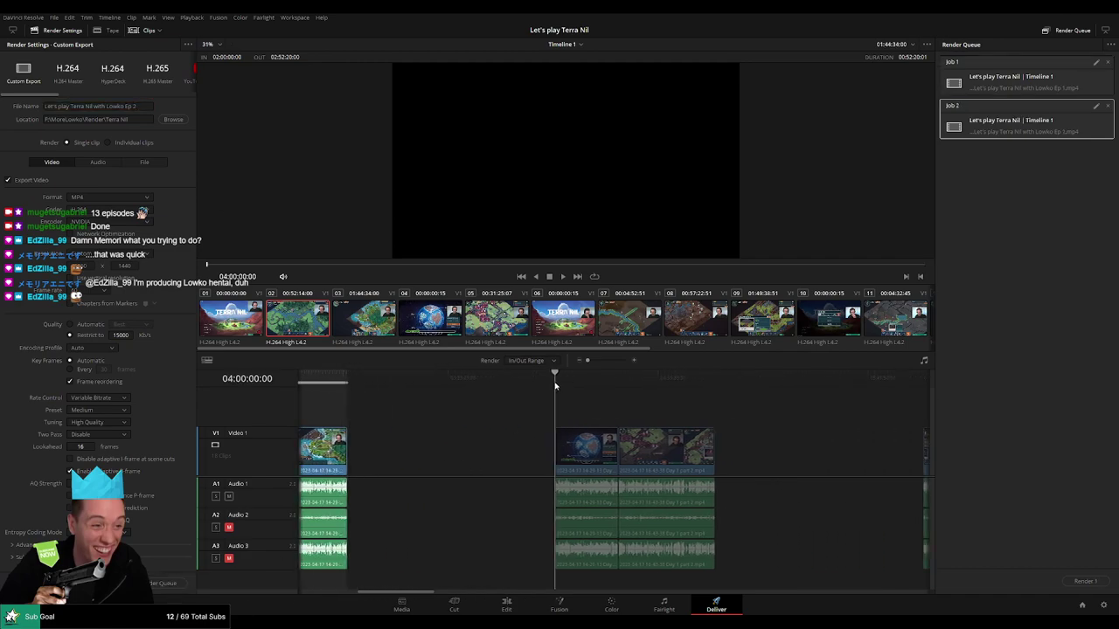
pyautogui.press('i')
pyautogui.hscroll(3, 557, 402)
pyautogui.press('Down')
pyautogui.press('o')
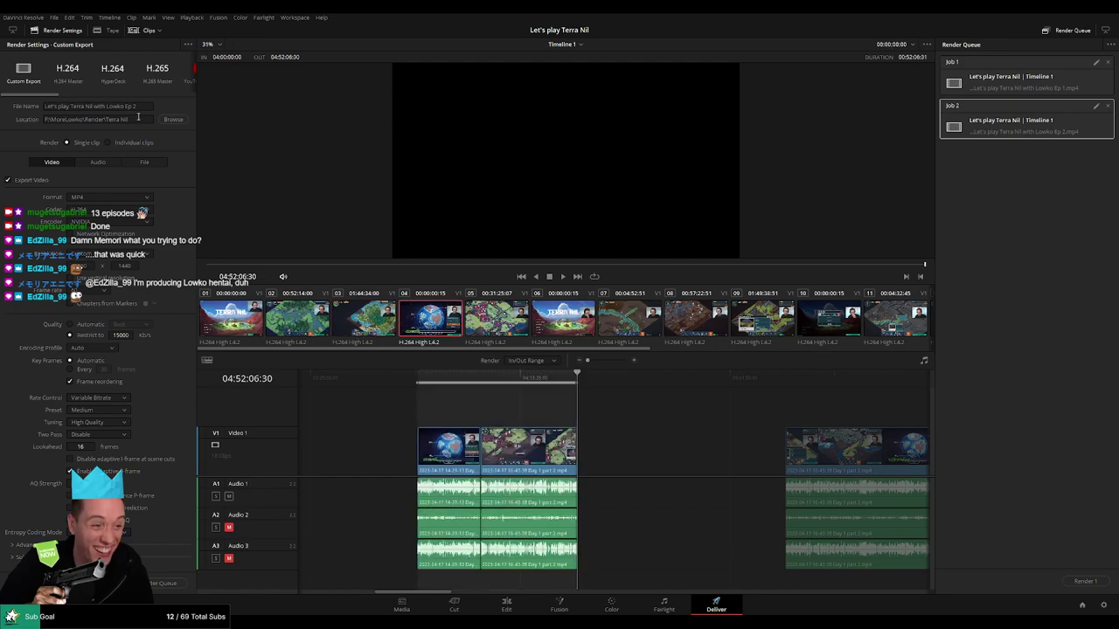
pyautogui.click(139, 106)
pyautogui.click(157, 586)
# Set the render range to 06:00:00:00–06:52:40:00 and queue it as "Let's play Terra Nil with Lowko Ep 4"
pyautogui.hscroll(6, 499, 408)
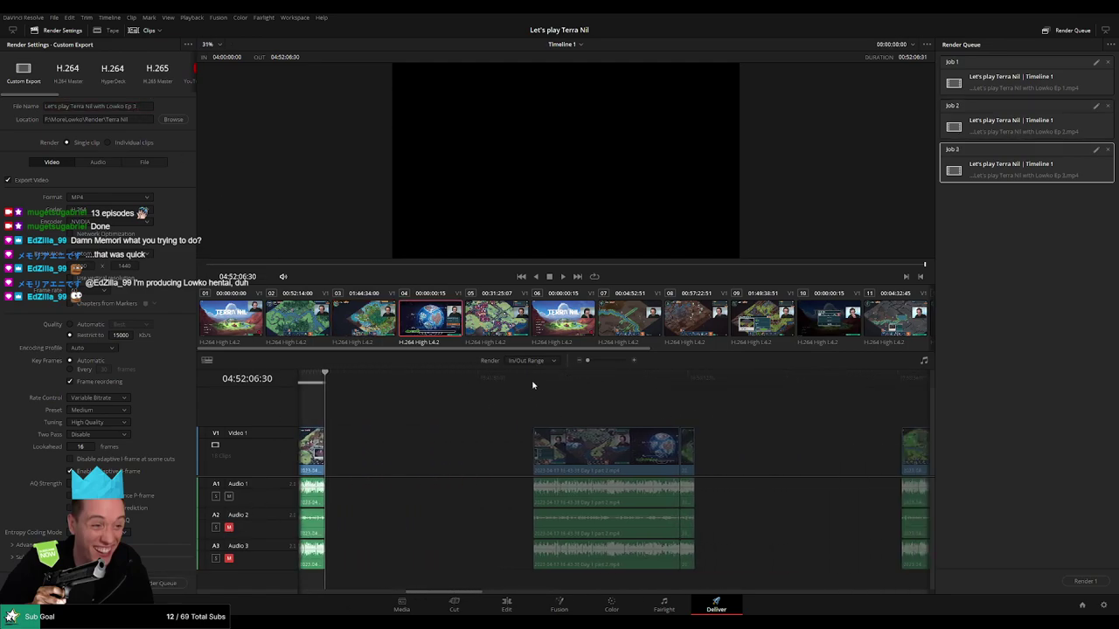
pyautogui.click(532, 380)
pyautogui.press('i')
pyautogui.hscroll(3, 644, 411)
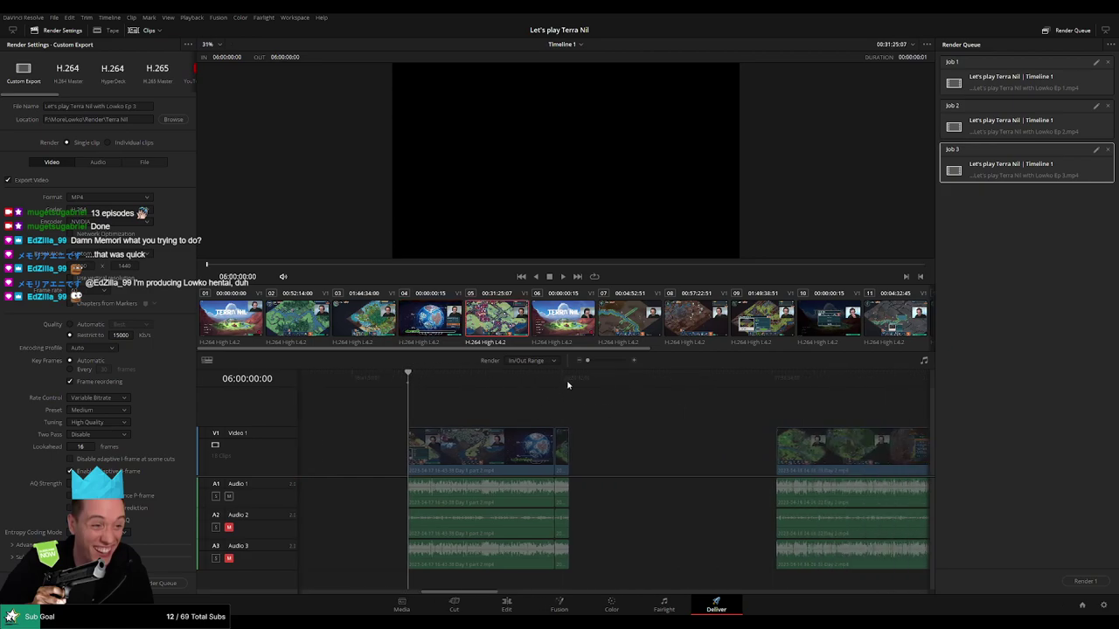
pyautogui.press('Down')
pyautogui.press('o')
pyautogui.click(150, 106)
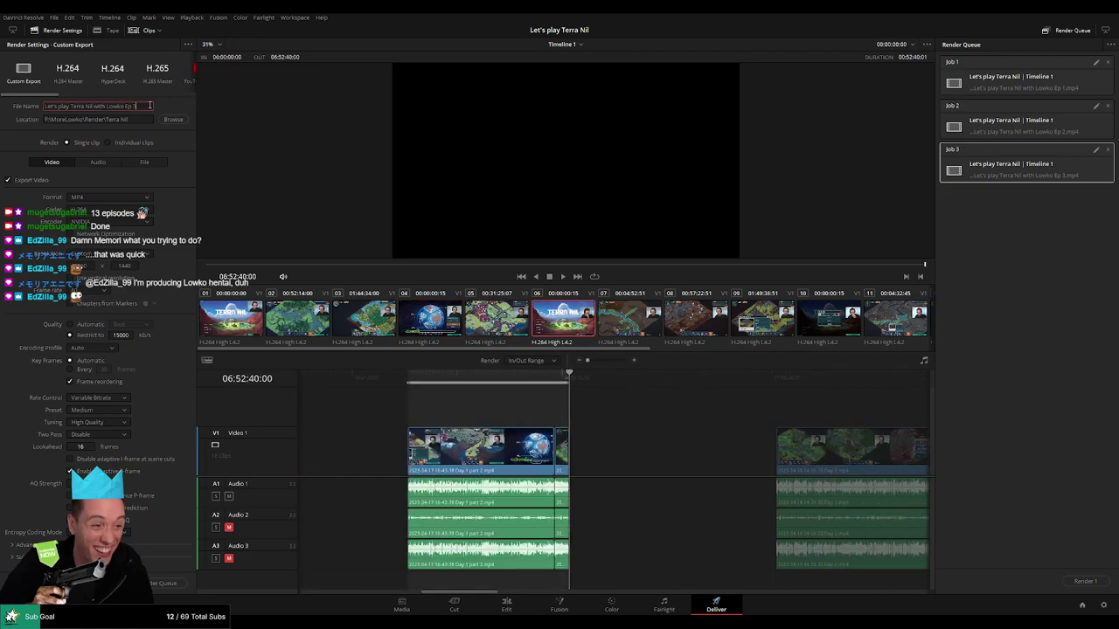
pyautogui.write('4')
pyautogui.click(158, 583)
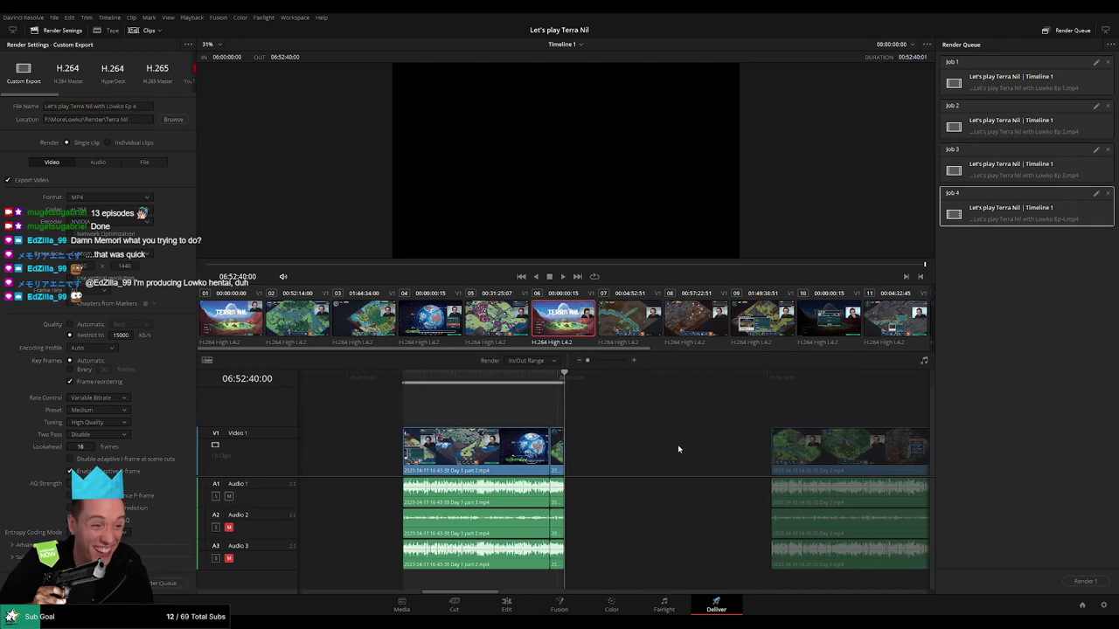
# Set the render range to 08:00:00:00–08:52:30:00 and queue it as "Let's play Terra Nil with Lowko Ep 5"
pyautogui.hscroll(5, 477, 438)
pyautogui.click(546, 383)
pyautogui.press('i')
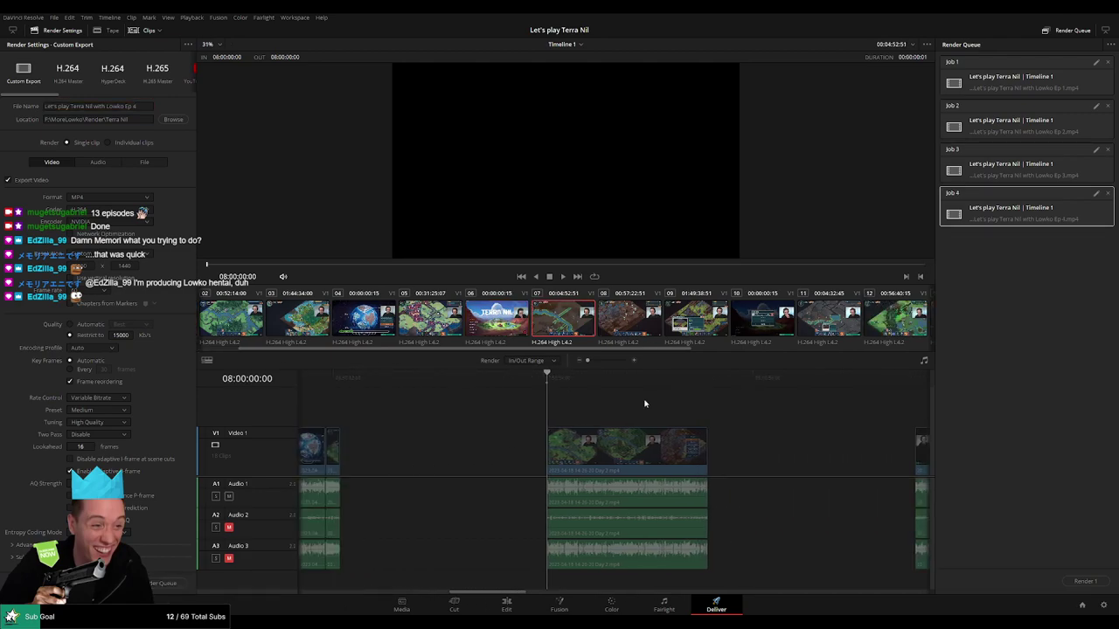
pyautogui.hscroll(4, 645, 402)
pyautogui.press('Down')
pyautogui.press('o')
pyautogui.click(148, 106)
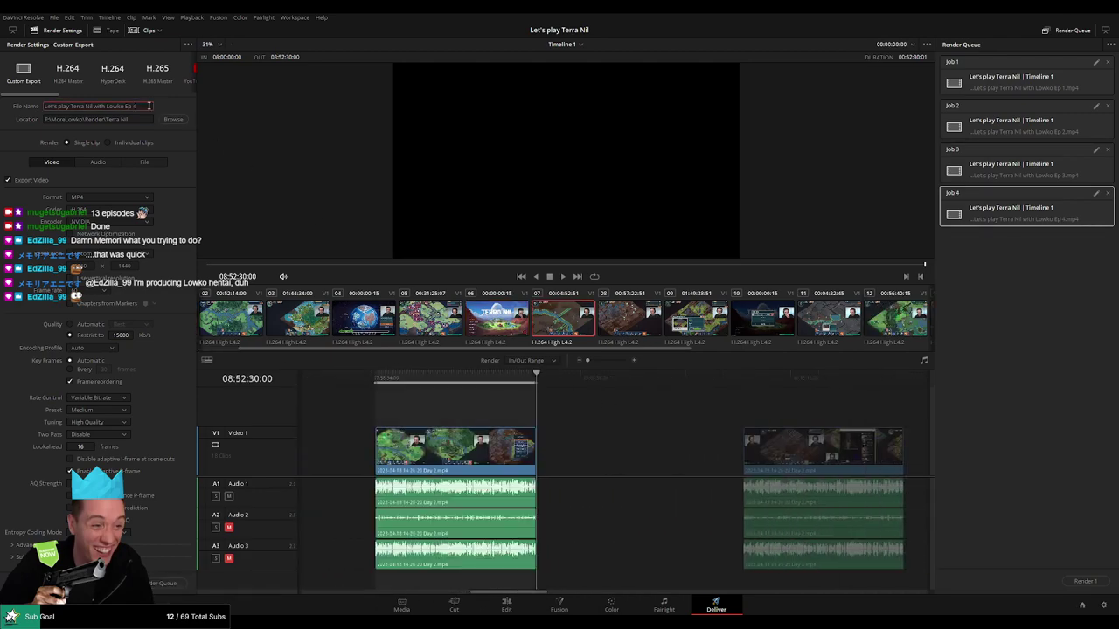
pyautogui.press('BackSpace')
pyautogui.write('5')
pyautogui.click(162, 583)
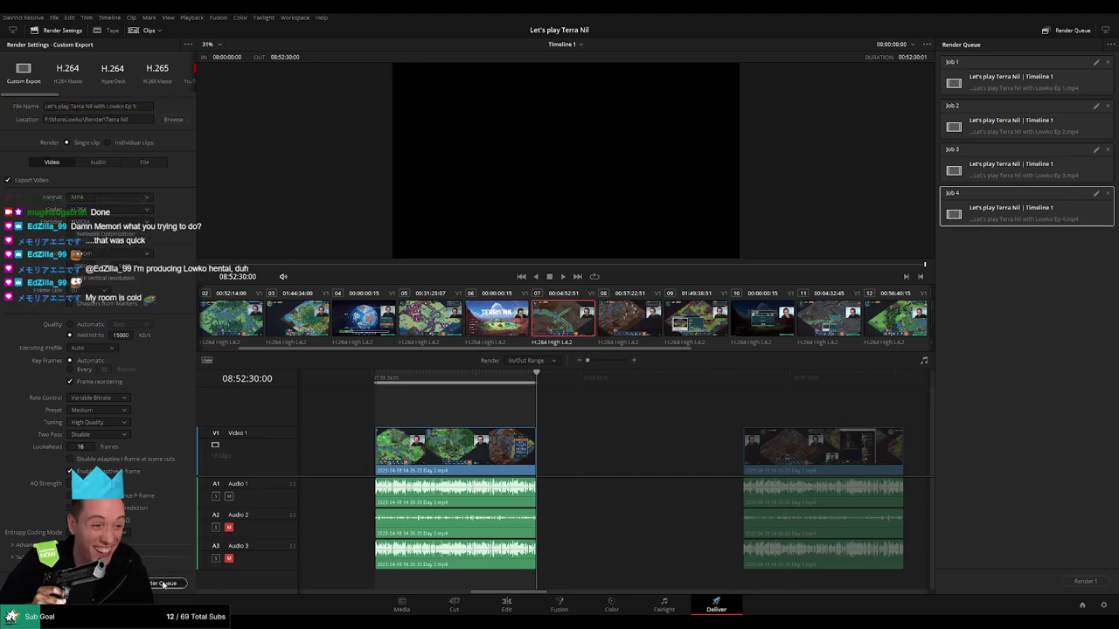
# Set the render range to 10:00:00:00–10:52:16:00 and queue it as "Let's play Terra Nil with Lowko Ep 6"
pyautogui.hscroll(5, 687, 455)
pyautogui.press('Down')
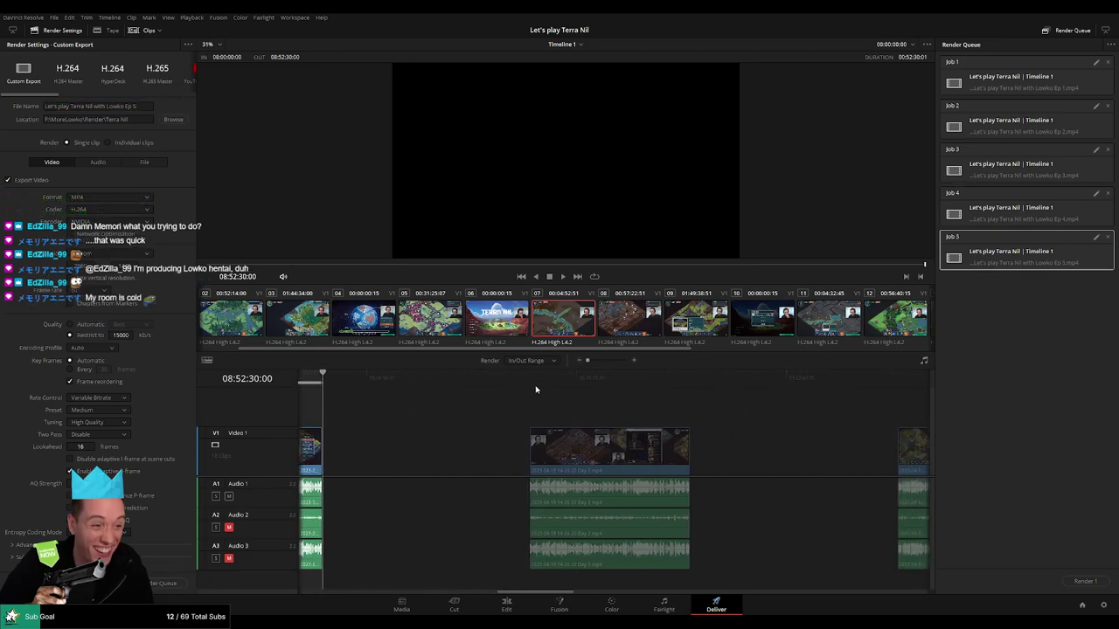
pyautogui.press('i')
pyautogui.press('Down')
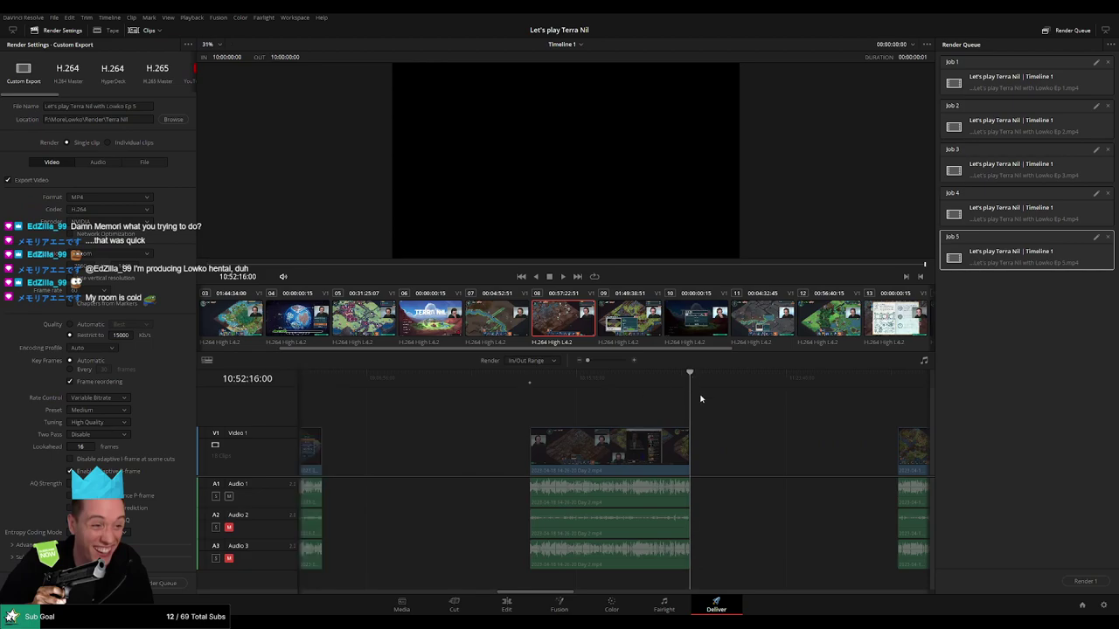
pyautogui.press('o')
pyautogui.click(138, 105)
pyautogui.press('BackSpace')
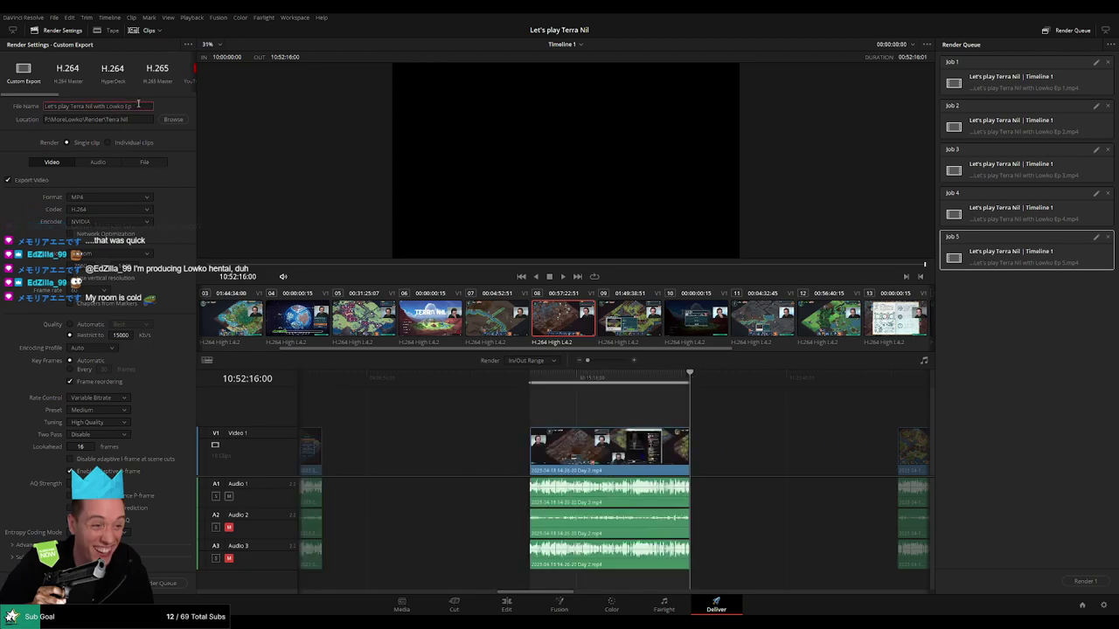
pyautogui.click(166, 583)
# Set the render range to 12:00:00:00–12:52:01:00 and queue it as "Let's play Terra Nil with Lowko Ep 7"
pyautogui.hscroll(4, 464, 437)
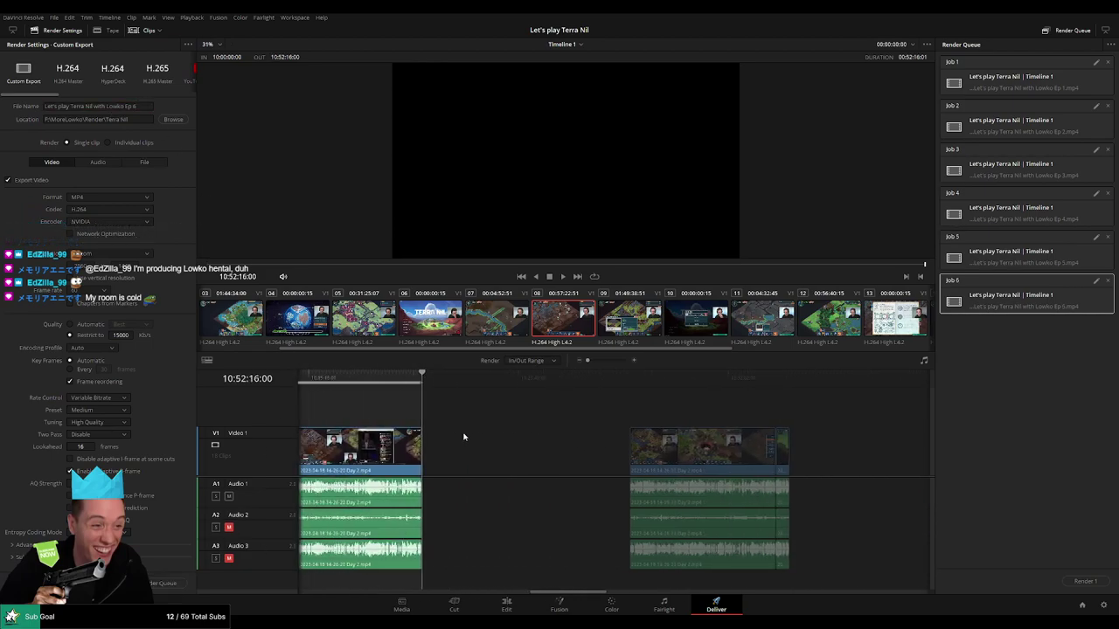
pyautogui.press('Down')
pyautogui.press('i')
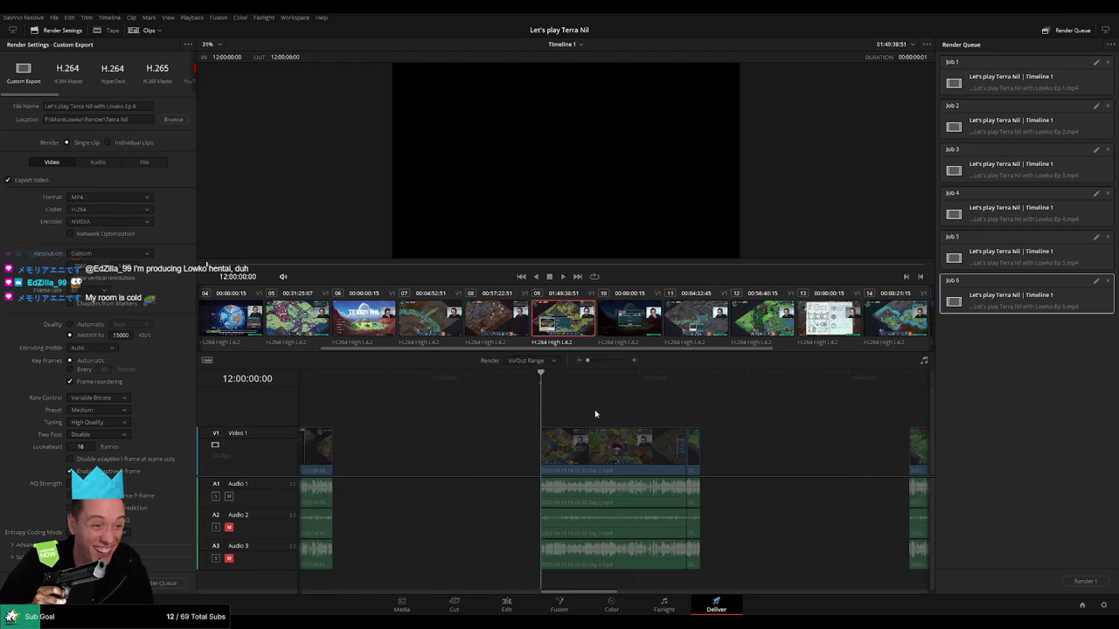
pyautogui.press('Down')
pyautogui.press('o')
pyautogui.click(140, 106)
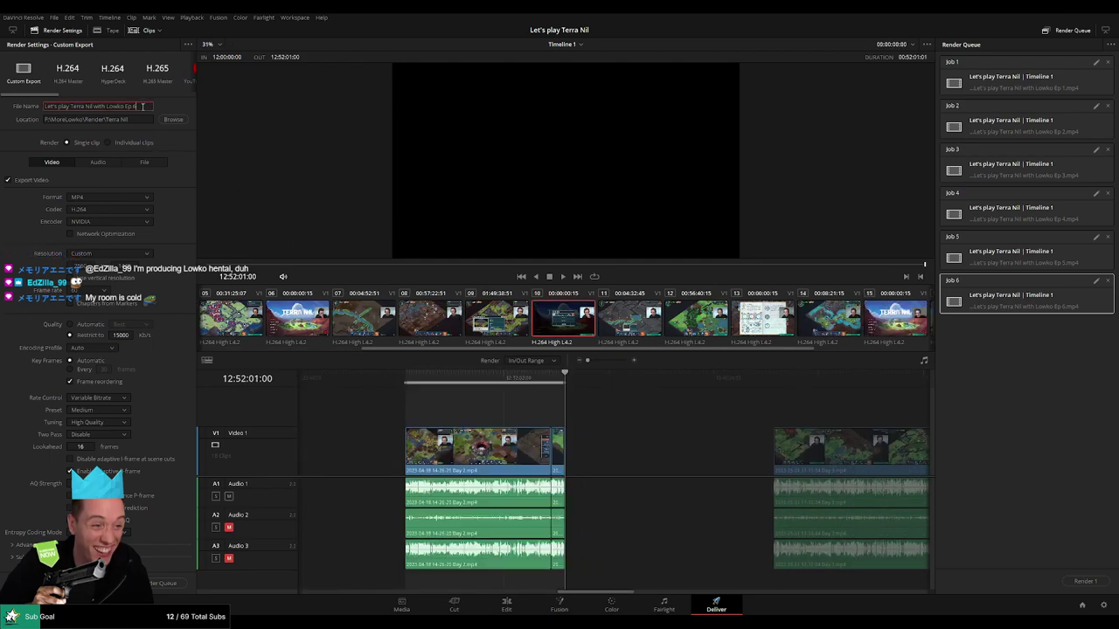
pyautogui.click(163, 584)
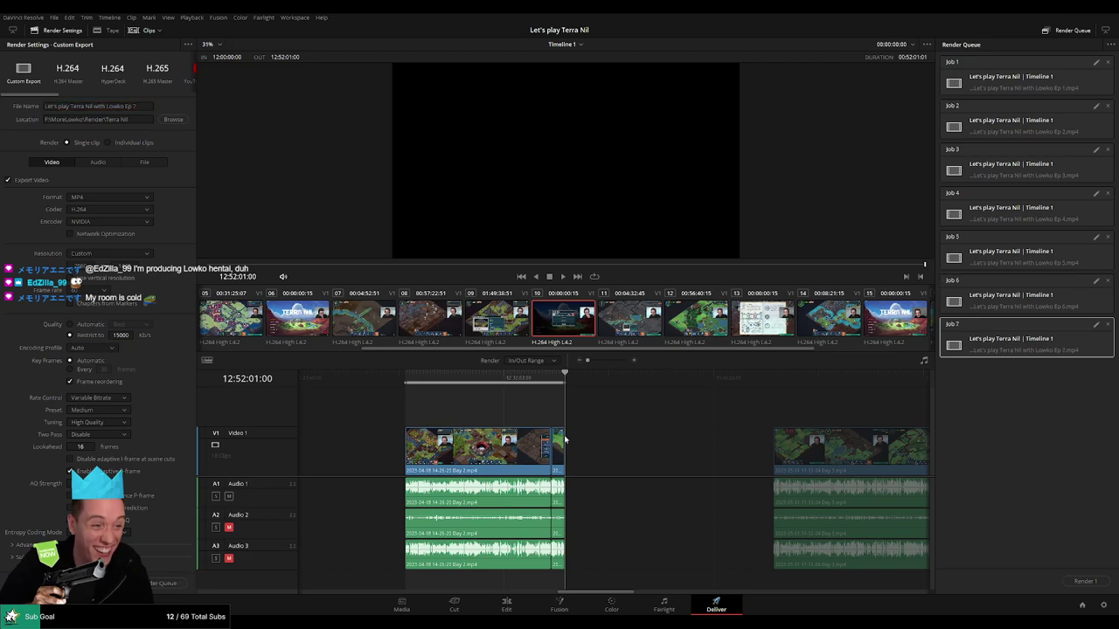
# Set the render range to 14:00:00:00–14:52:07:30 and queue it as "Let's play Terra Nil with Lowko Ep 8"
pyautogui.hscroll(3, 502, 404)
pyautogui.click(528, 379)
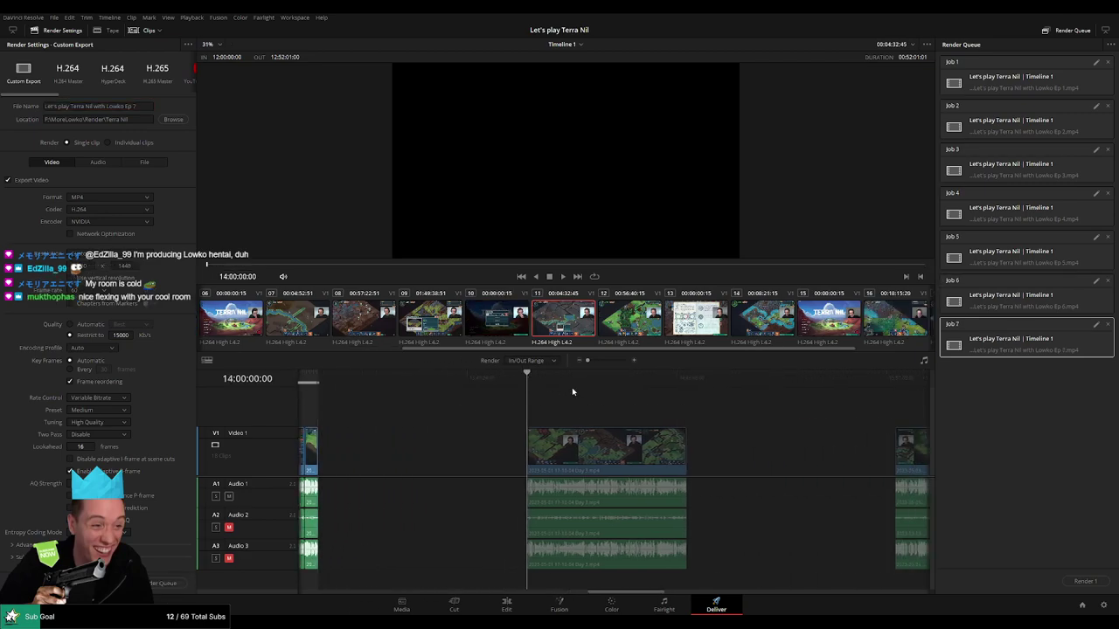
pyautogui.press('i')
pyautogui.hscroll(3, 484, 400)
pyautogui.press('Down')
pyautogui.press('o')
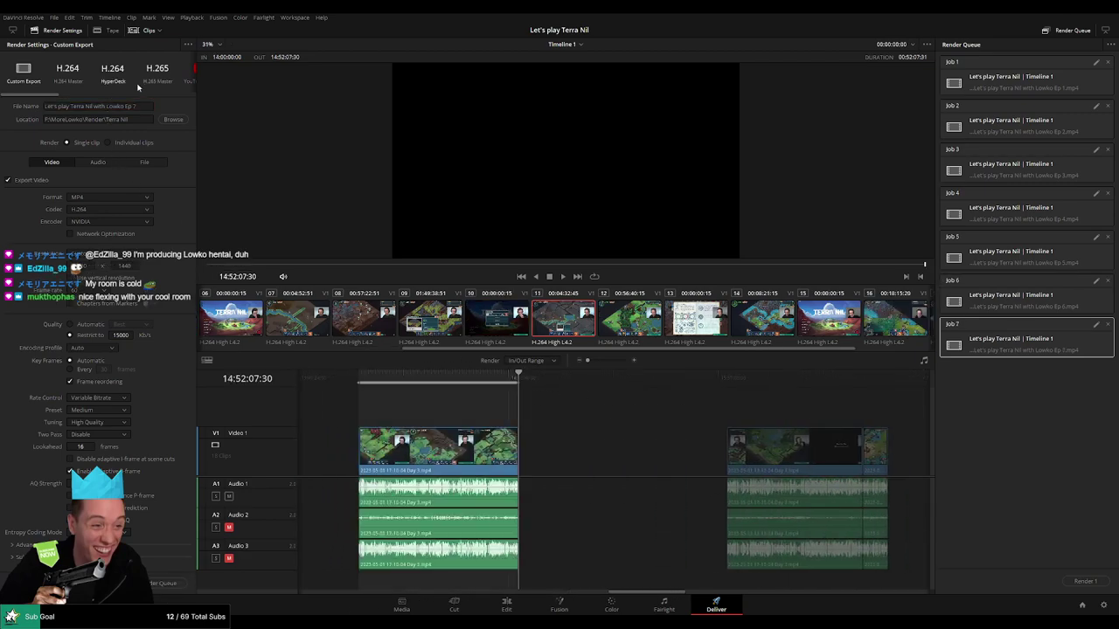
pyautogui.click(140, 106)
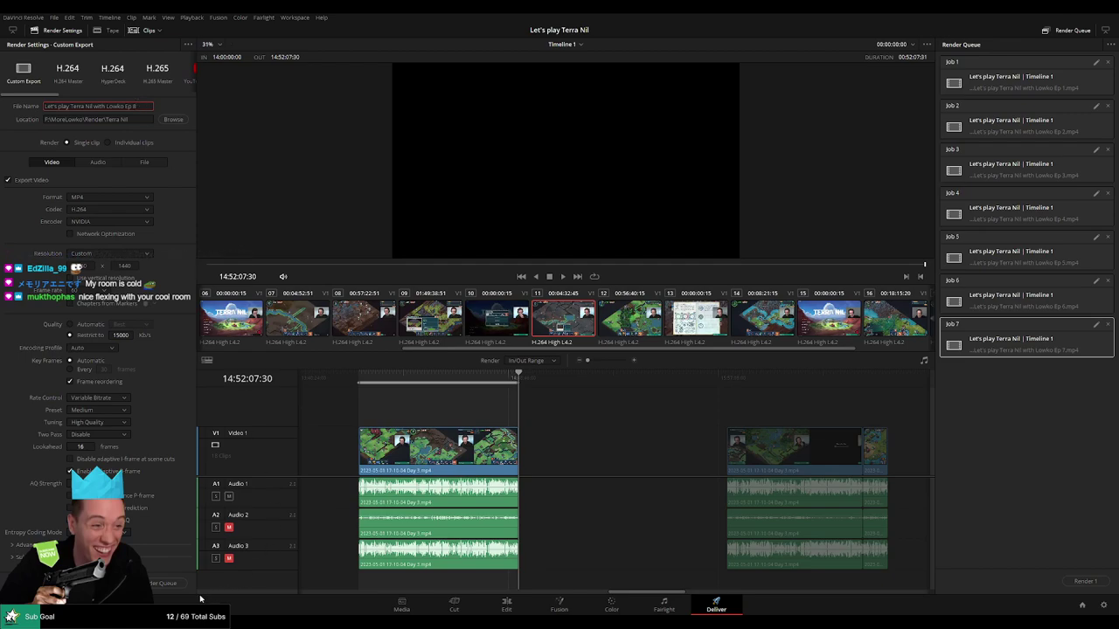
pyautogui.click(164, 583)
# Set the render range to 16:00:00:00–16:52:34:30 and queue it as "Let's play Terra Nil with Lowko Ep 9"
pyautogui.hscroll(5, 595, 445)
pyautogui.click(516, 381)
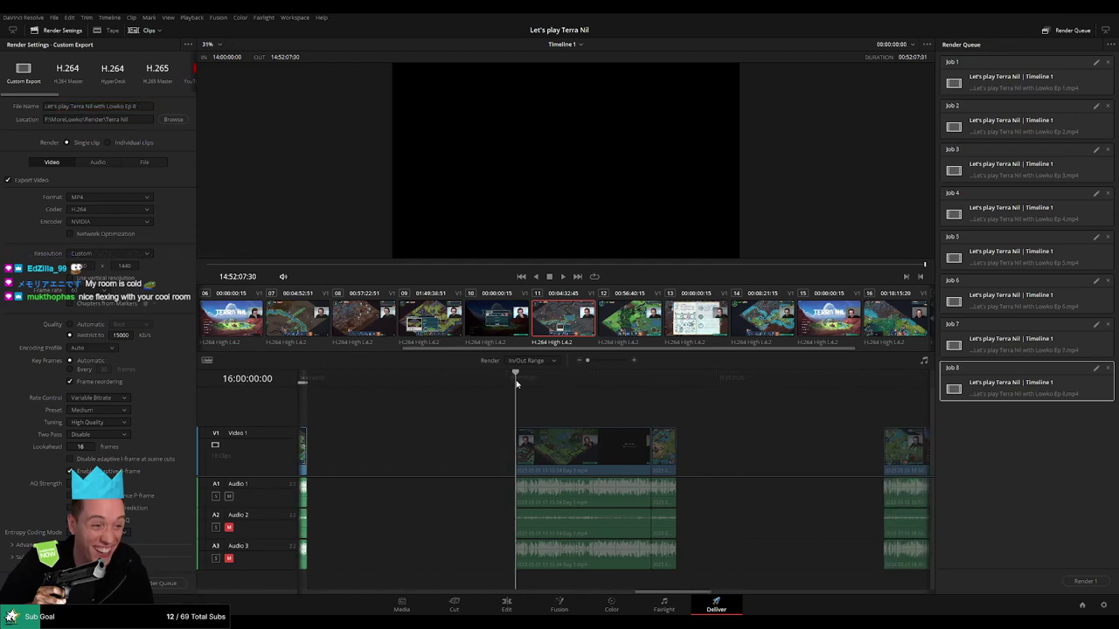
pyautogui.press('i')
pyautogui.hscroll(5, 528, 398)
pyautogui.press('Down')
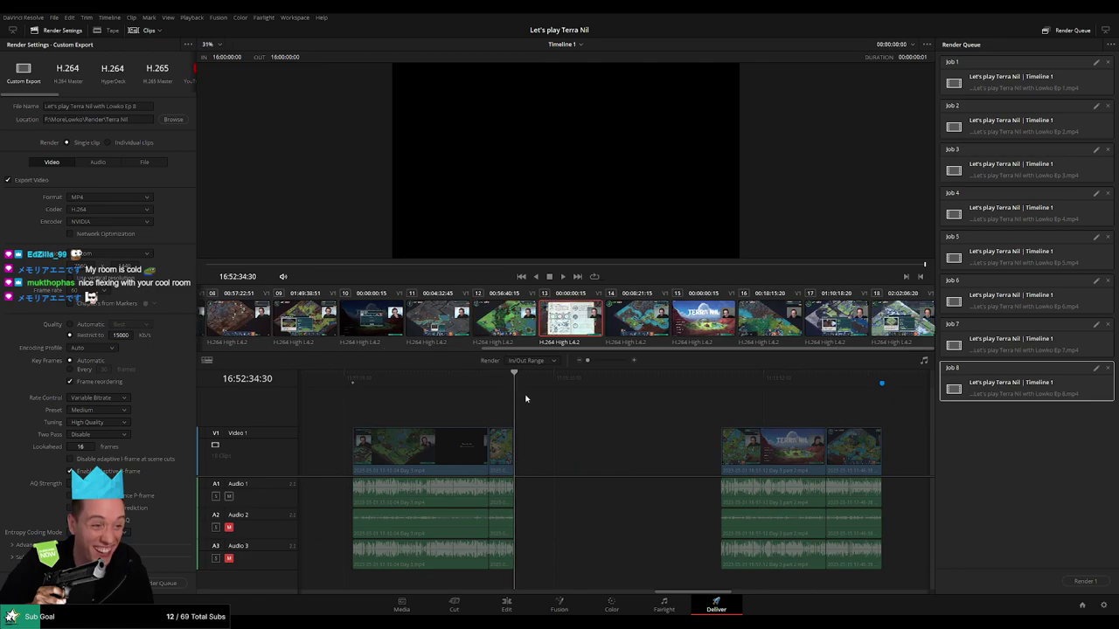
pyautogui.press('o')
pyautogui.click(146, 111)
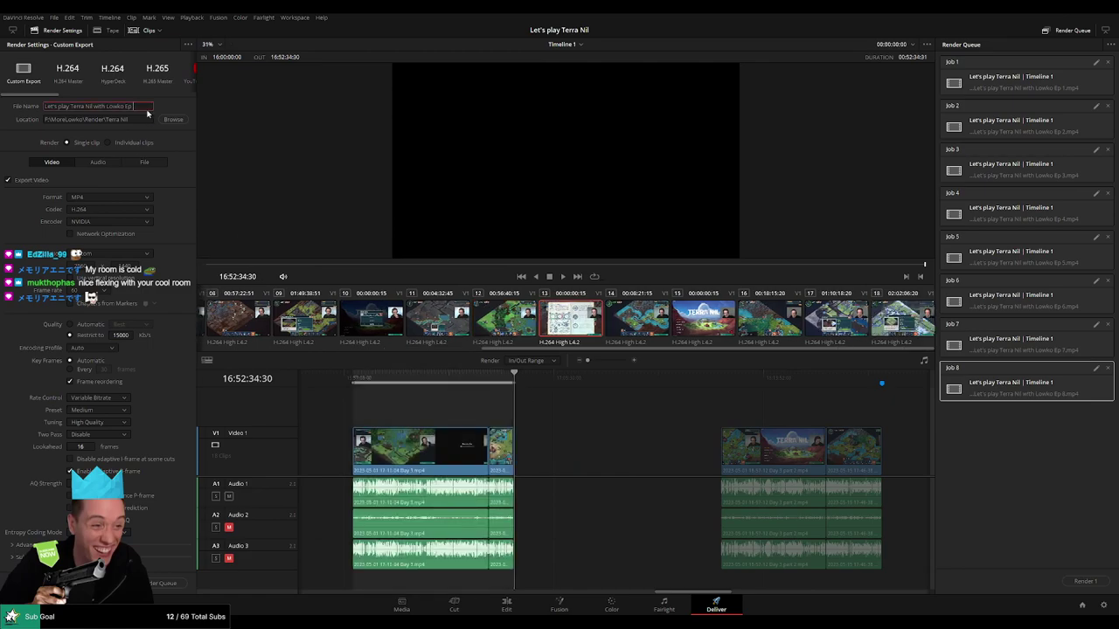
pyautogui.click(169, 584)
# Set the render range to 18:00:00:00–18:52:26:30 and queue it as "Let's play Terra Nil with Lowko Ep 10"
pyautogui.hscroll(3, 669, 449)
pyautogui.click(580, 373)
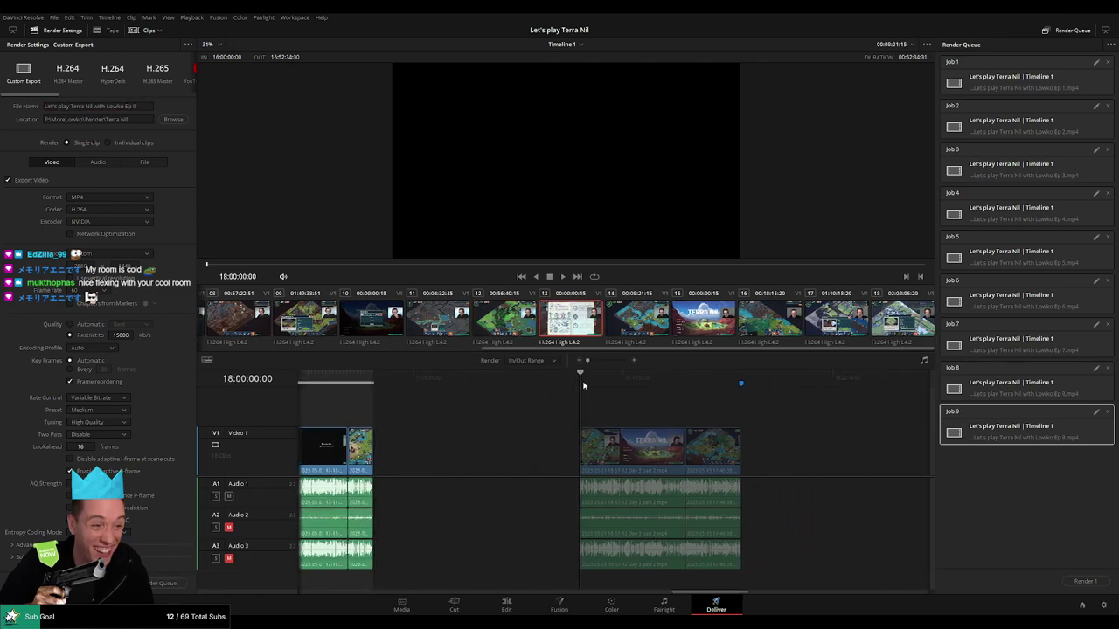
pyautogui.press('i')
pyautogui.hscroll(4, 615, 399)
pyautogui.moveTo(630, 378); pyautogui.dragTo(604, 381)
pyautogui.press('o')
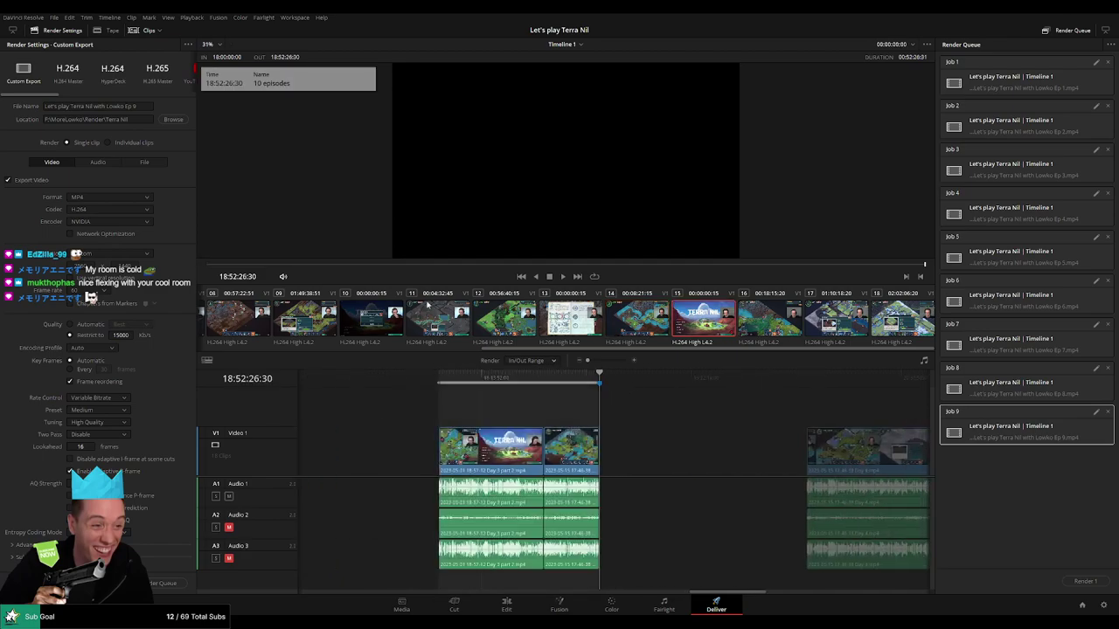
pyautogui.click(145, 105)
pyautogui.write('10')
pyautogui.click(166, 583)
# Set the render range to 20:00:00:00–20:52:03:00 and queue it as "Let's play Terra Nil with Lowko Ep 11"
pyautogui.hscroll(3, 432, 410)
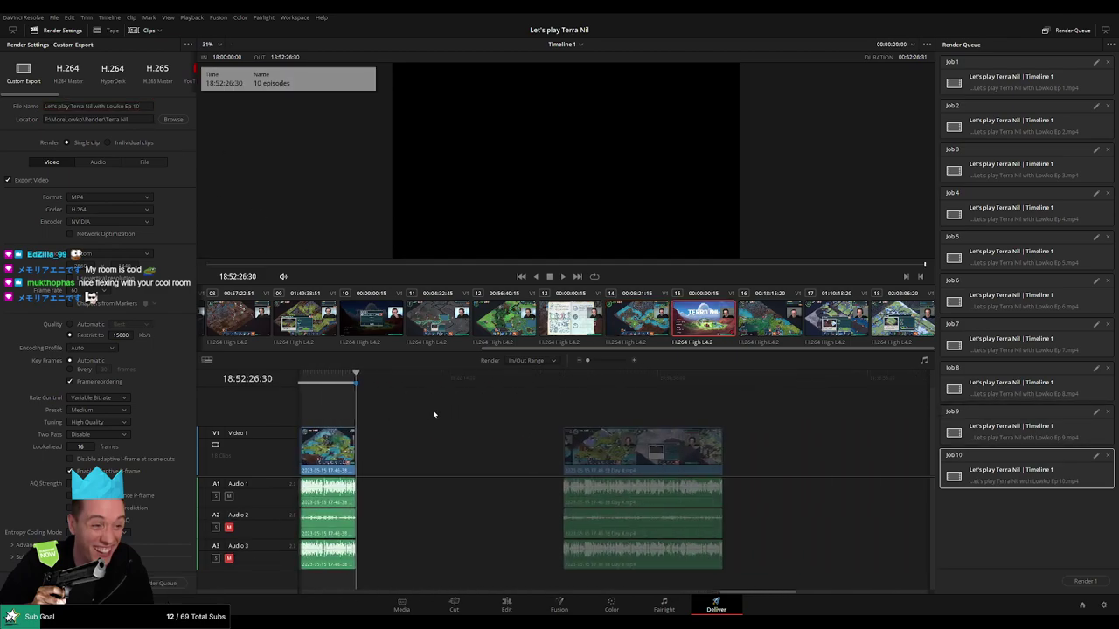
pyautogui.click(563, 382)
pyautogui.press('i')
pyautogui.hscroll(3, 498, 409)
pyautogui.click(516, 382)
pyautogui.press('o')
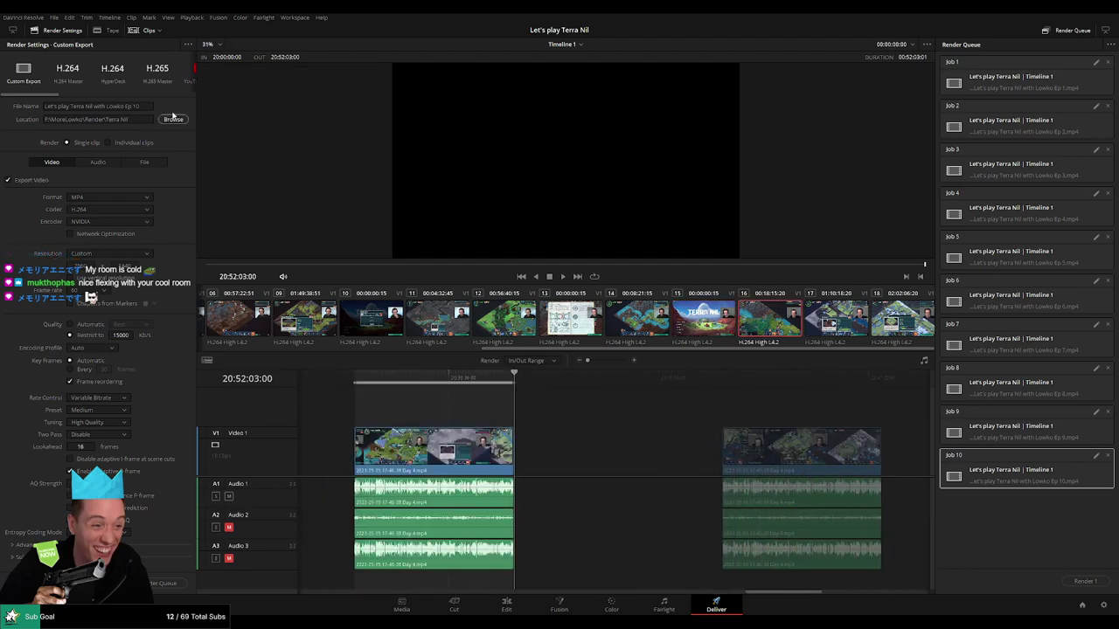
pyautogui.click(150, 105)
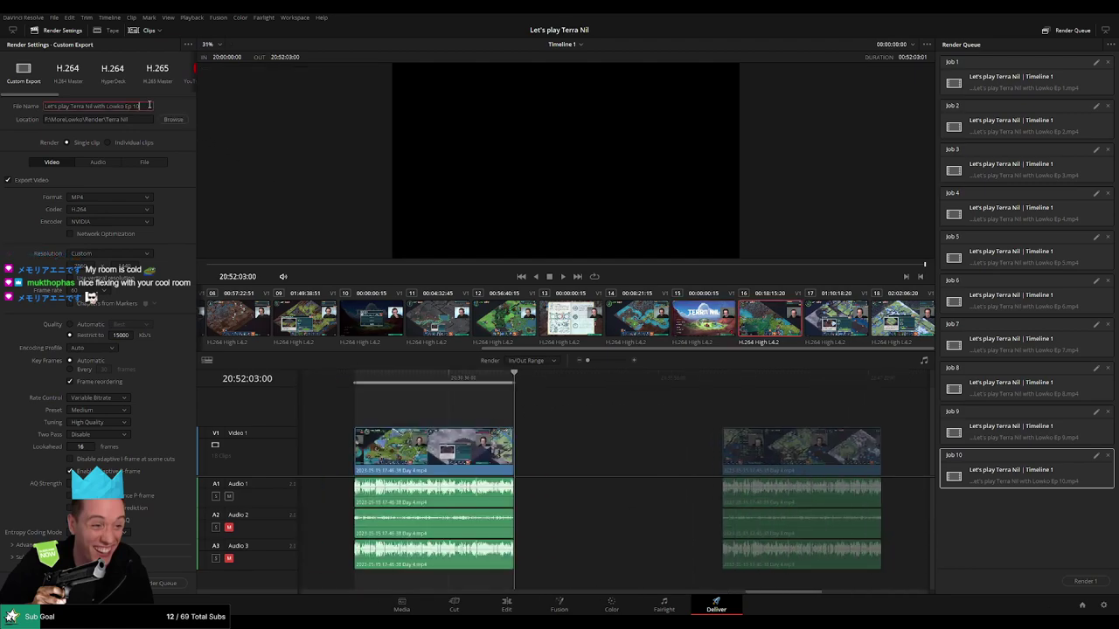
pyautogui.write('1')
pyautogui.click(157, 578)
# Set the render range to 22:00:00:00–22:51:48:00 and queue it as "Let's play Terra Nil with Lowko Ep 12"
pyautogui.press('Down')
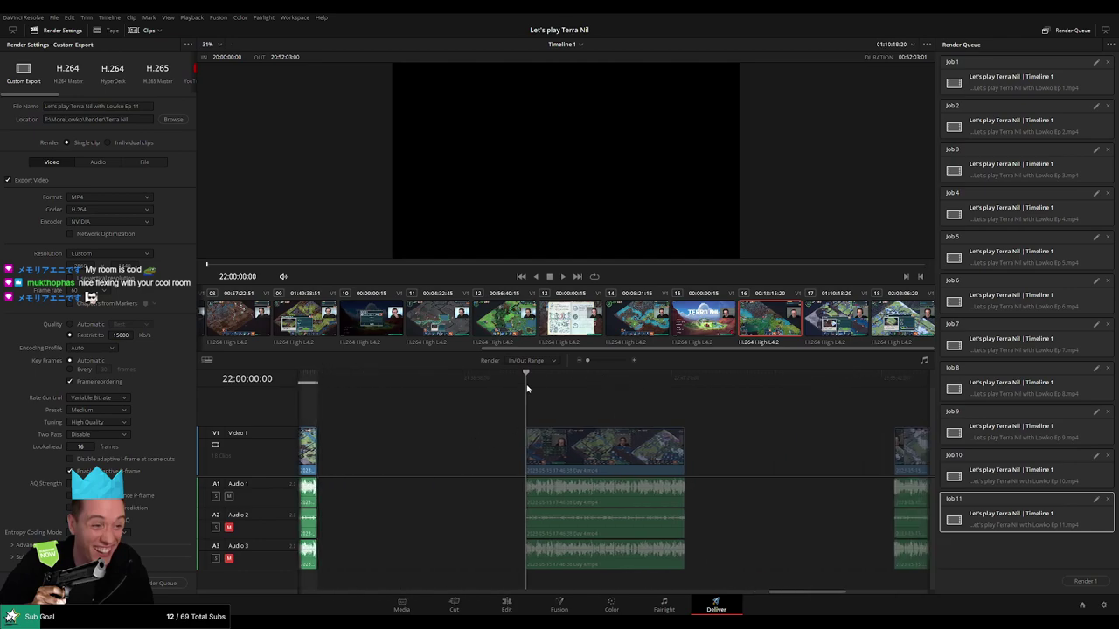
pyautogui.press('Down')
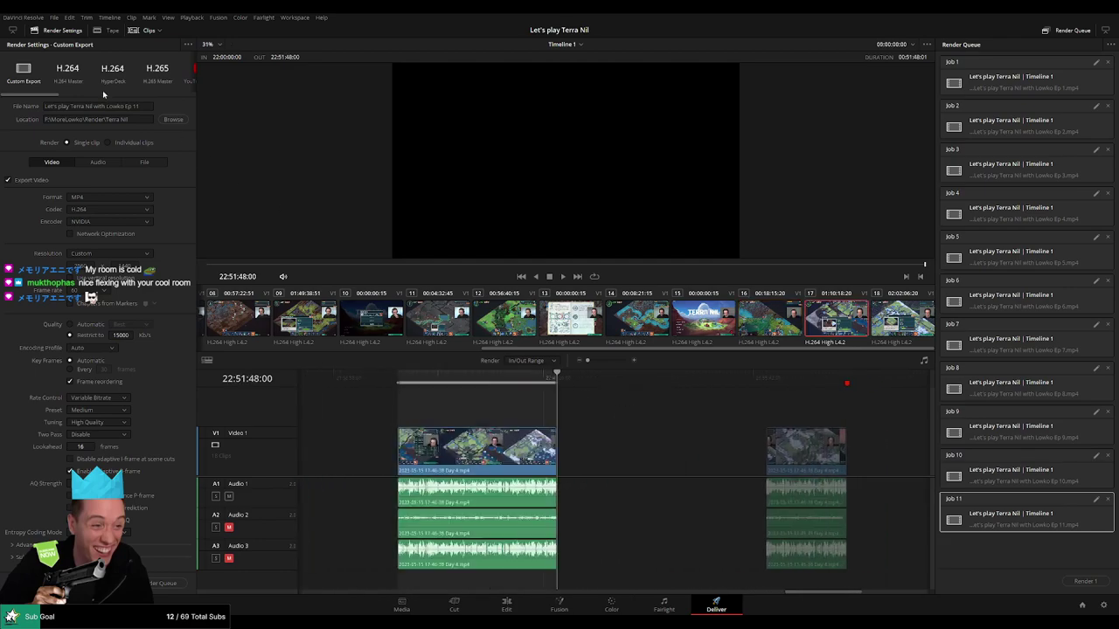
pyautogui.click(149, 106)
pyautogui.write('2')
pyautogui.click(161, 582)
# Set the render range to 24:00:00:00–24:26:21:56 and queue it as "Let's play Terra Nil with Lowko Ep 13"
pyautogui.click(593, 380)
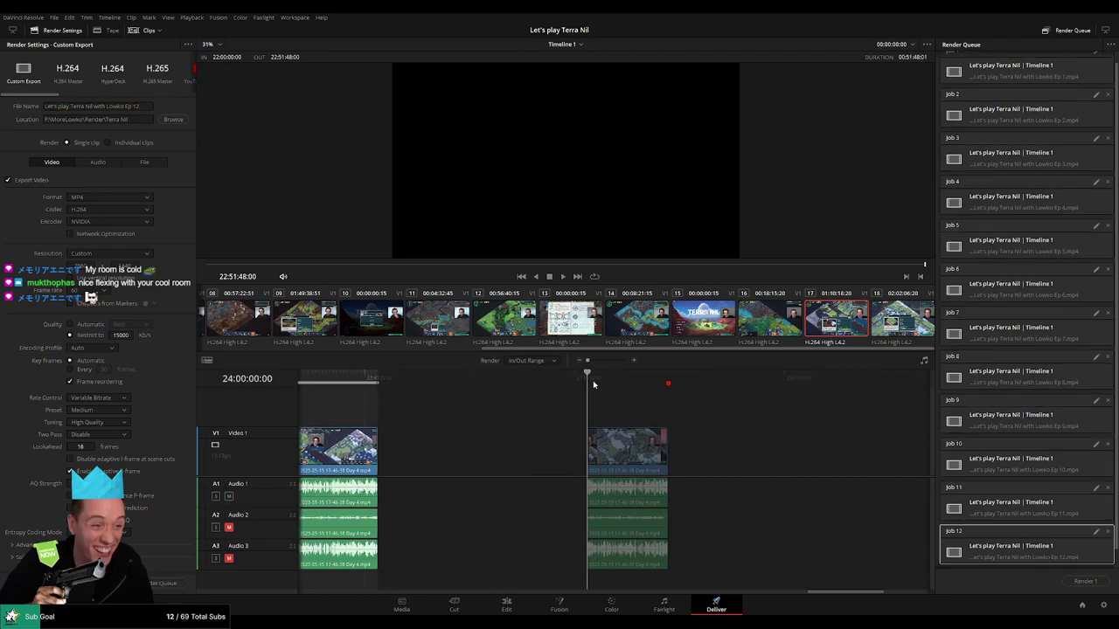
pyautogui.press('i')
pyautogui.hscroll(5, 603, 391)
pyautogui.moveTo(573, 381); pyautogui.dragTo(544, 382)
pyautogui.press('o')
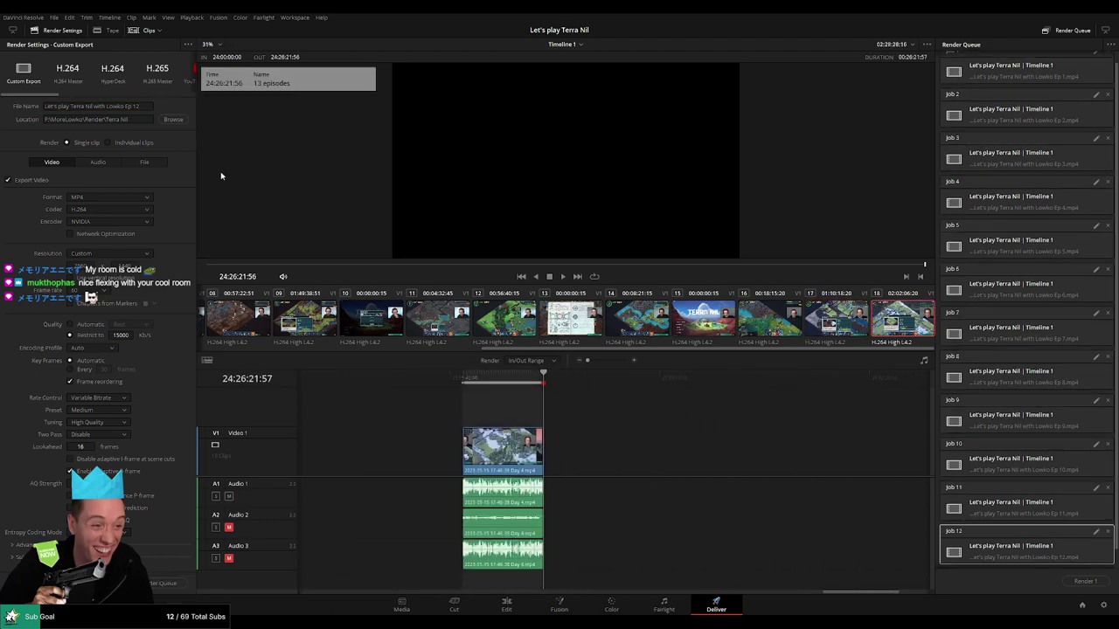
pyautogui.click(146, 106)
pyautogui.click(162, 583)
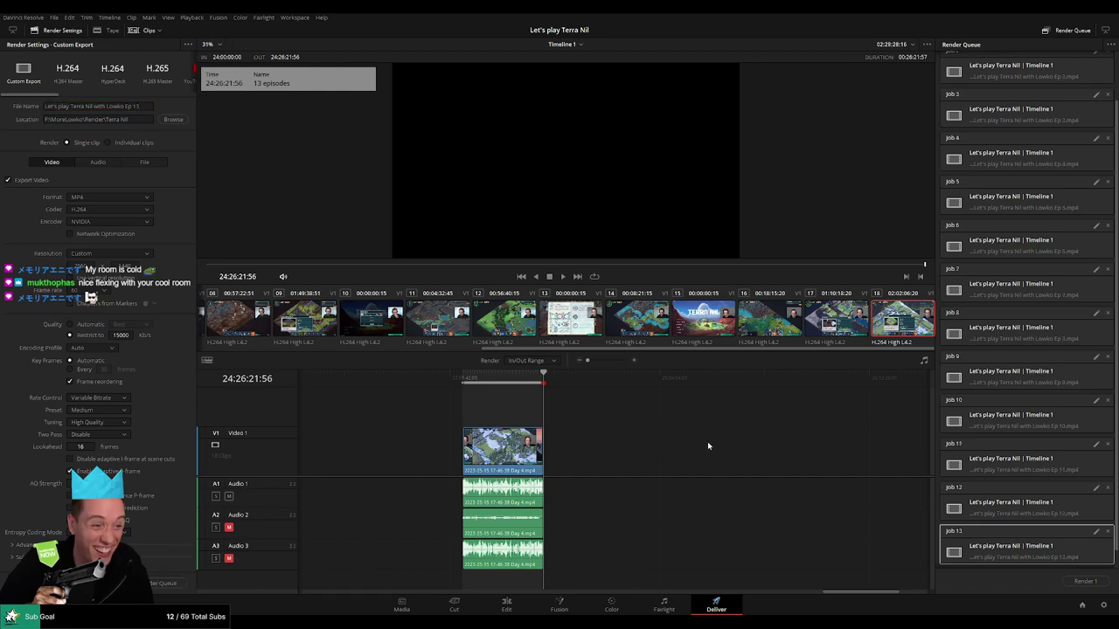